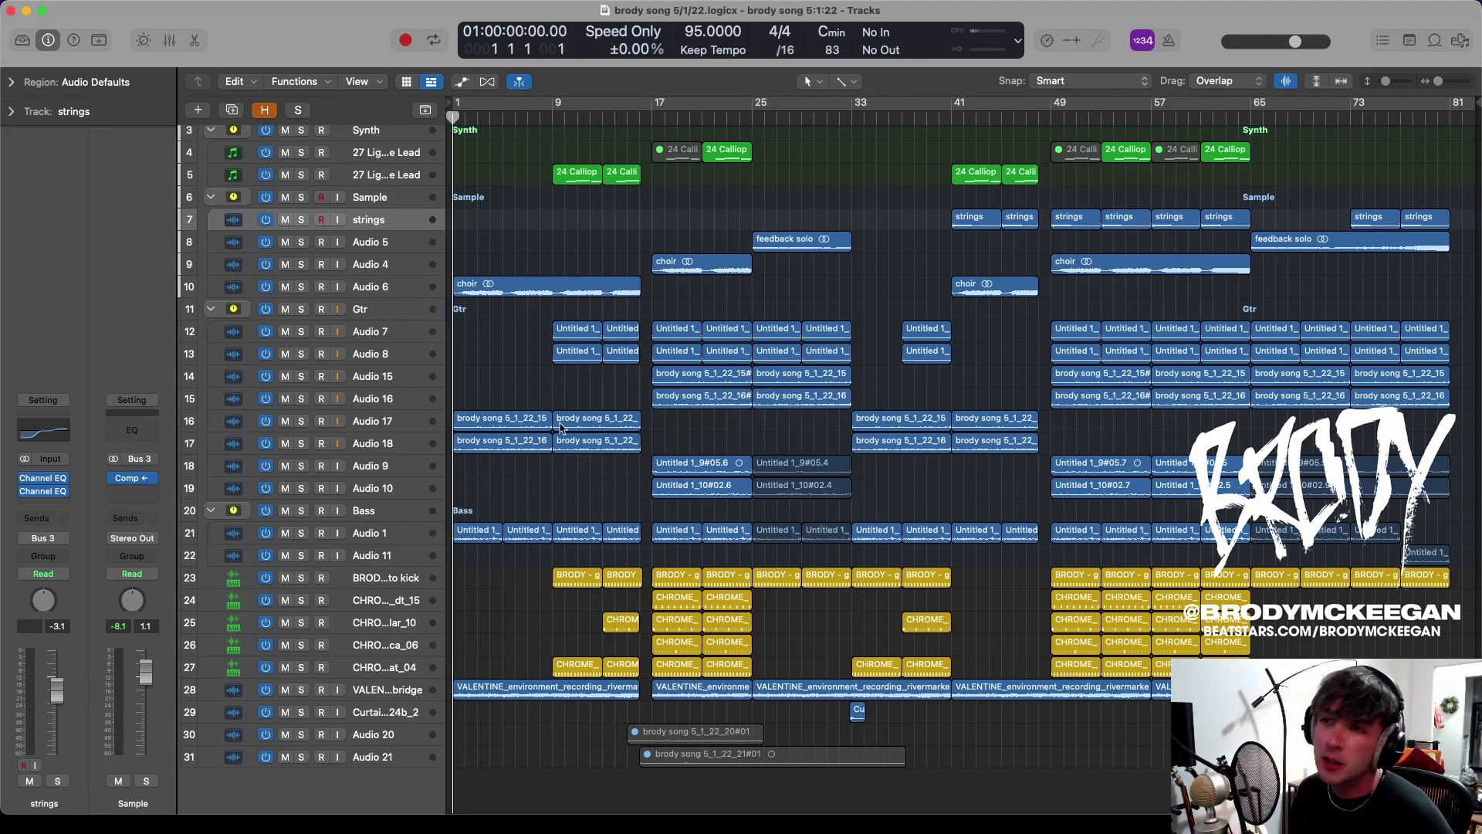
Solo the Audio 1 track in the Bass stack and play it with its insert effects bypassed
{"action": "key", "text": "super+Down"}
{"action": "key", "text": "super+Down"}
{"action": "scroll", "coordinate": [655, 452], "scroll_direction": "down", "scroll_amount": 8}
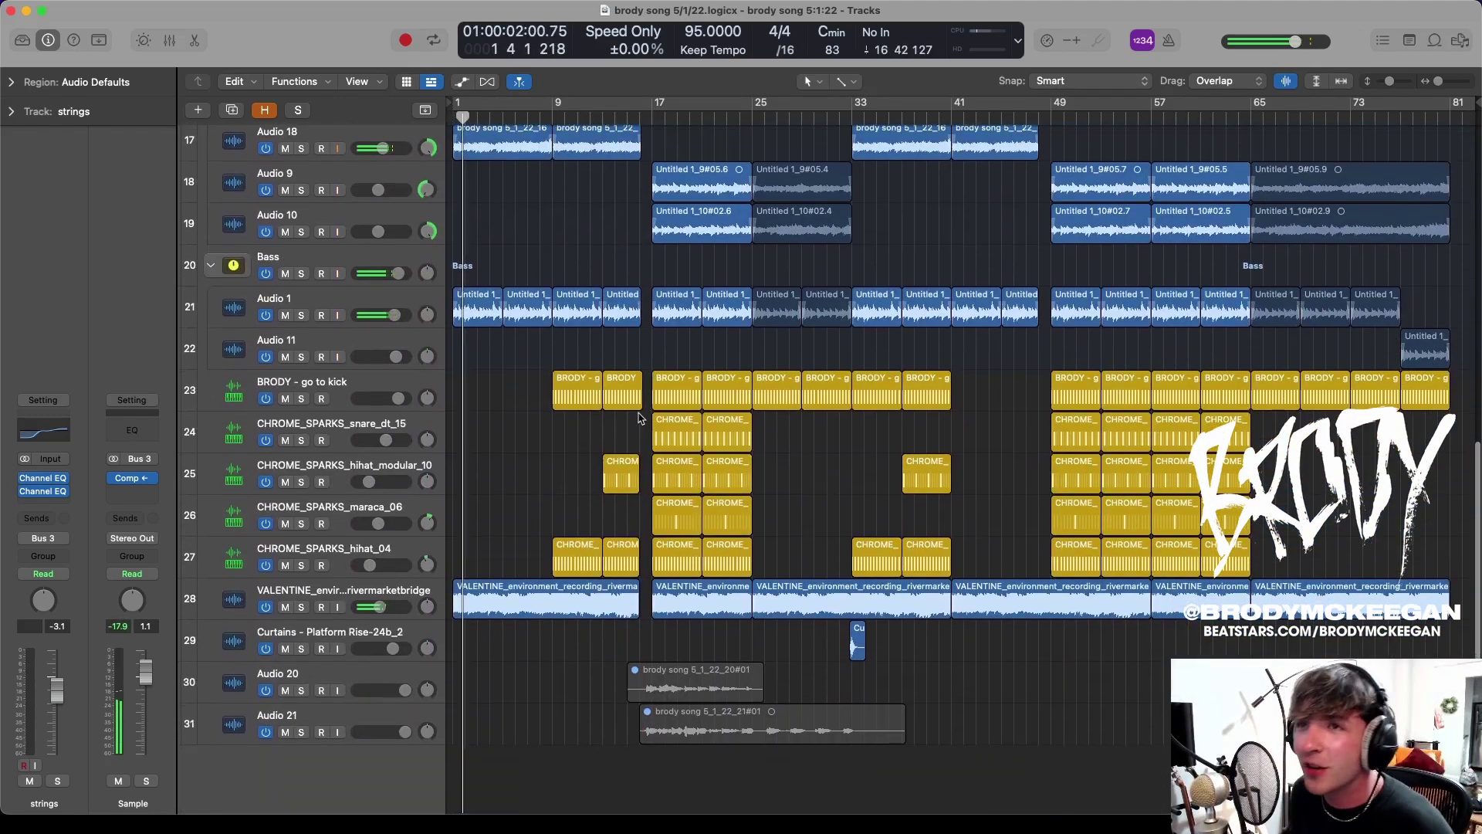
{"action": "scroll", "coordinate": [610, 349], "scroll_direction": "down", "scroll_amount": 1}
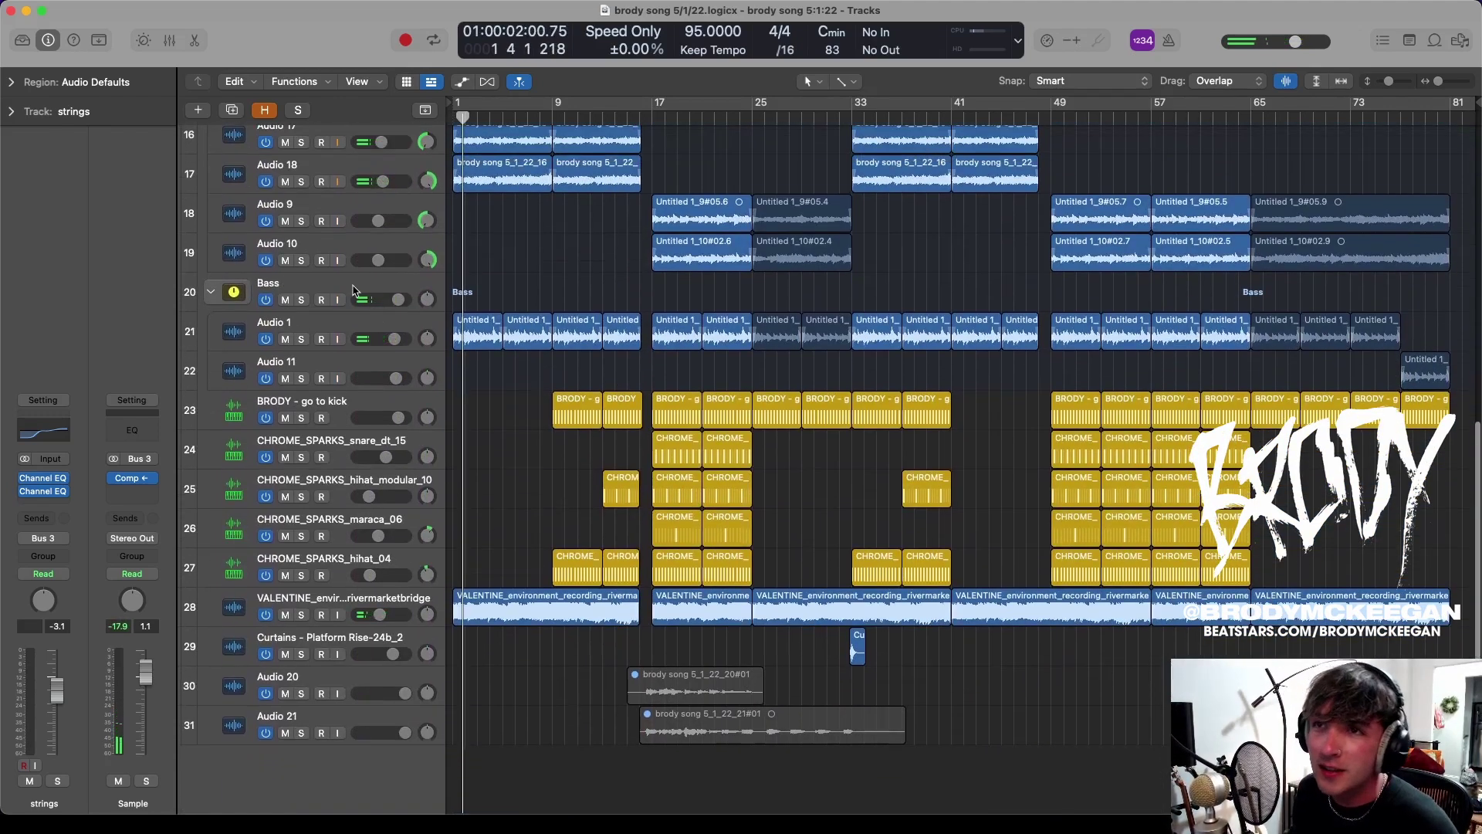
{"action": "left_click", "coordinate": [354, 290]}
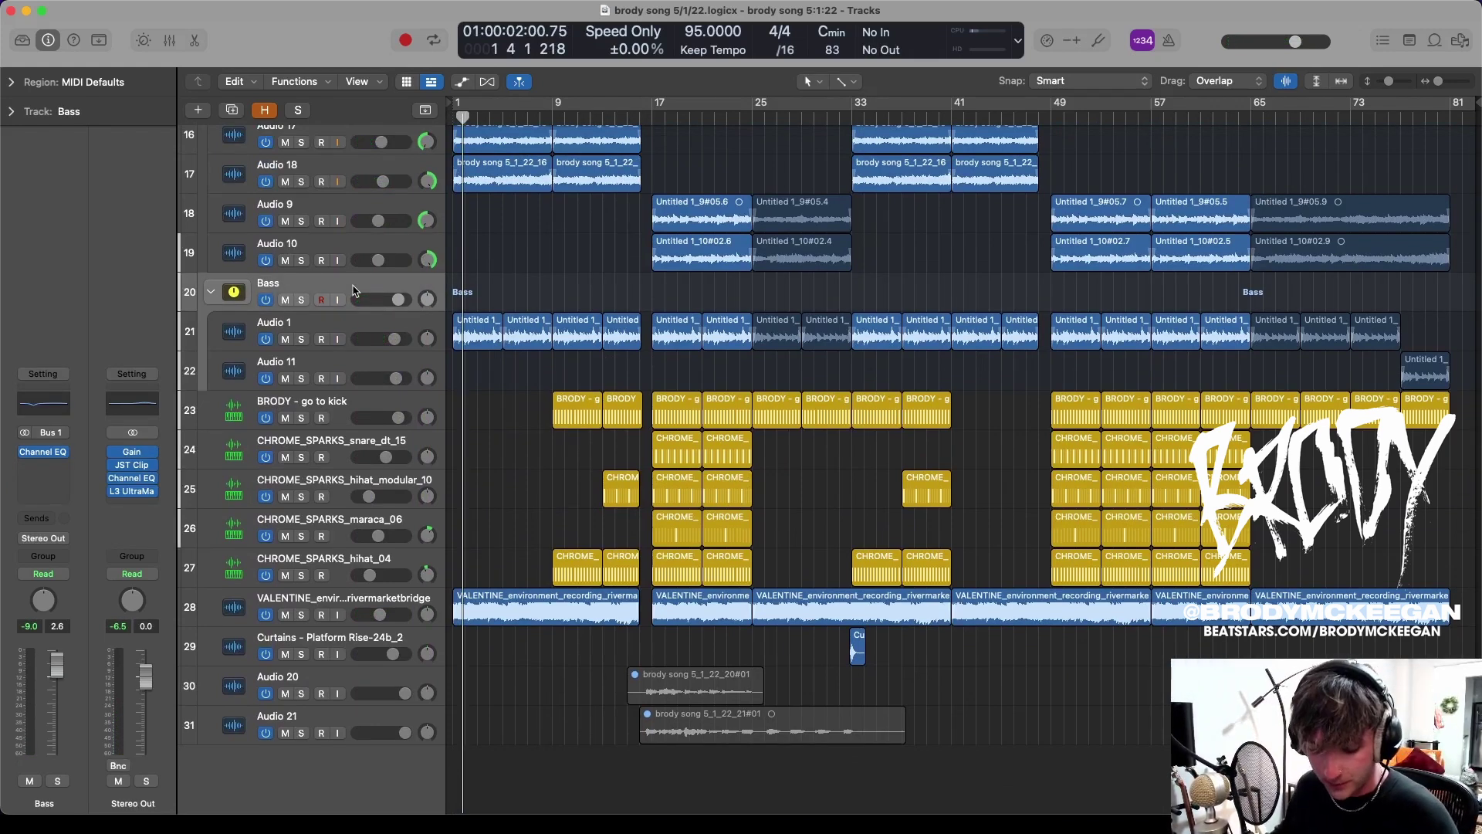
{"action": "key", "text": "super+Down"}
{"action": "left_click", "coordinate": [340, 358]}
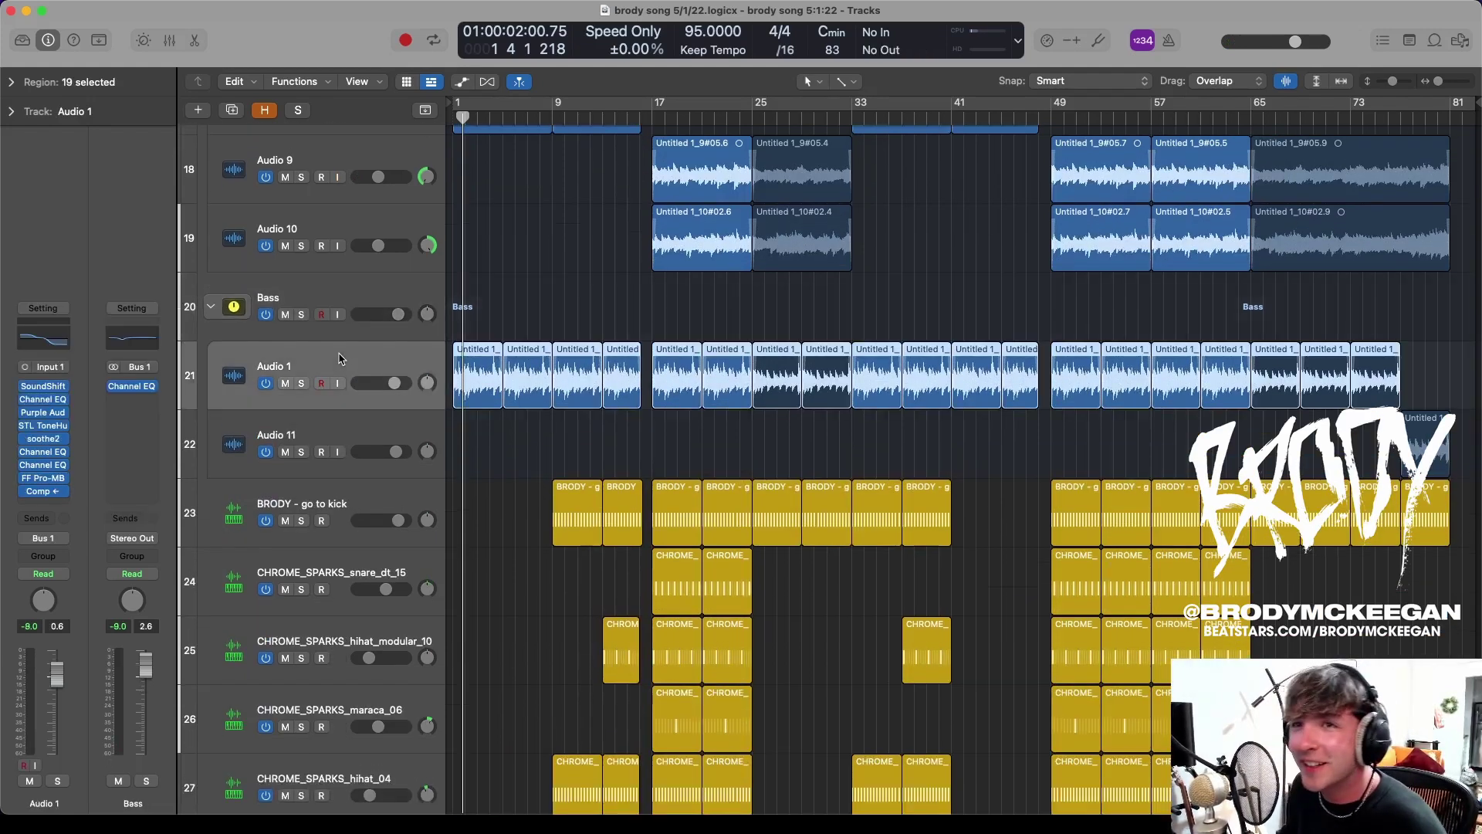
{"action": "key", "text": "s"}
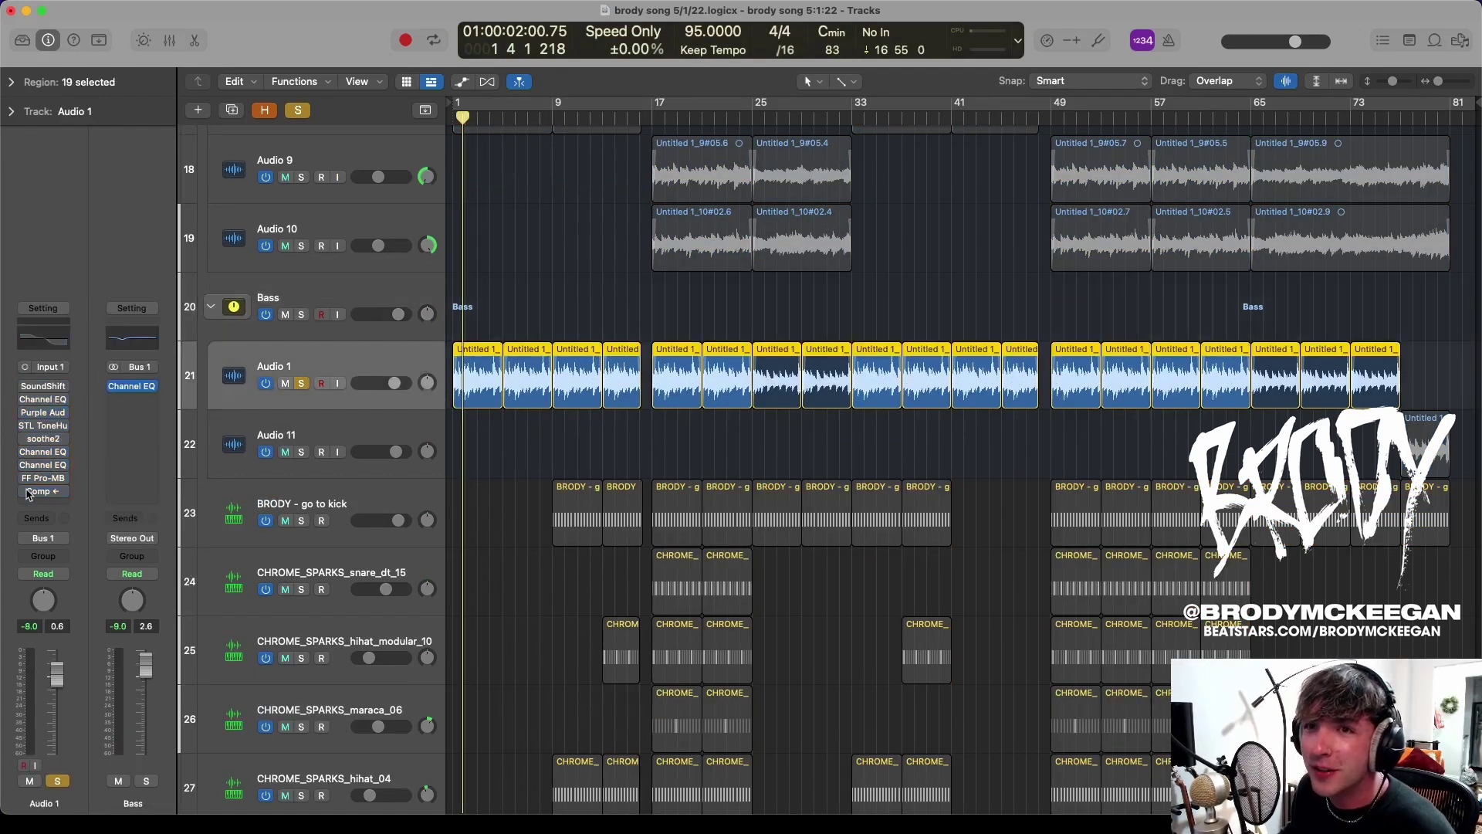
{"action": "key", "text": "space"}
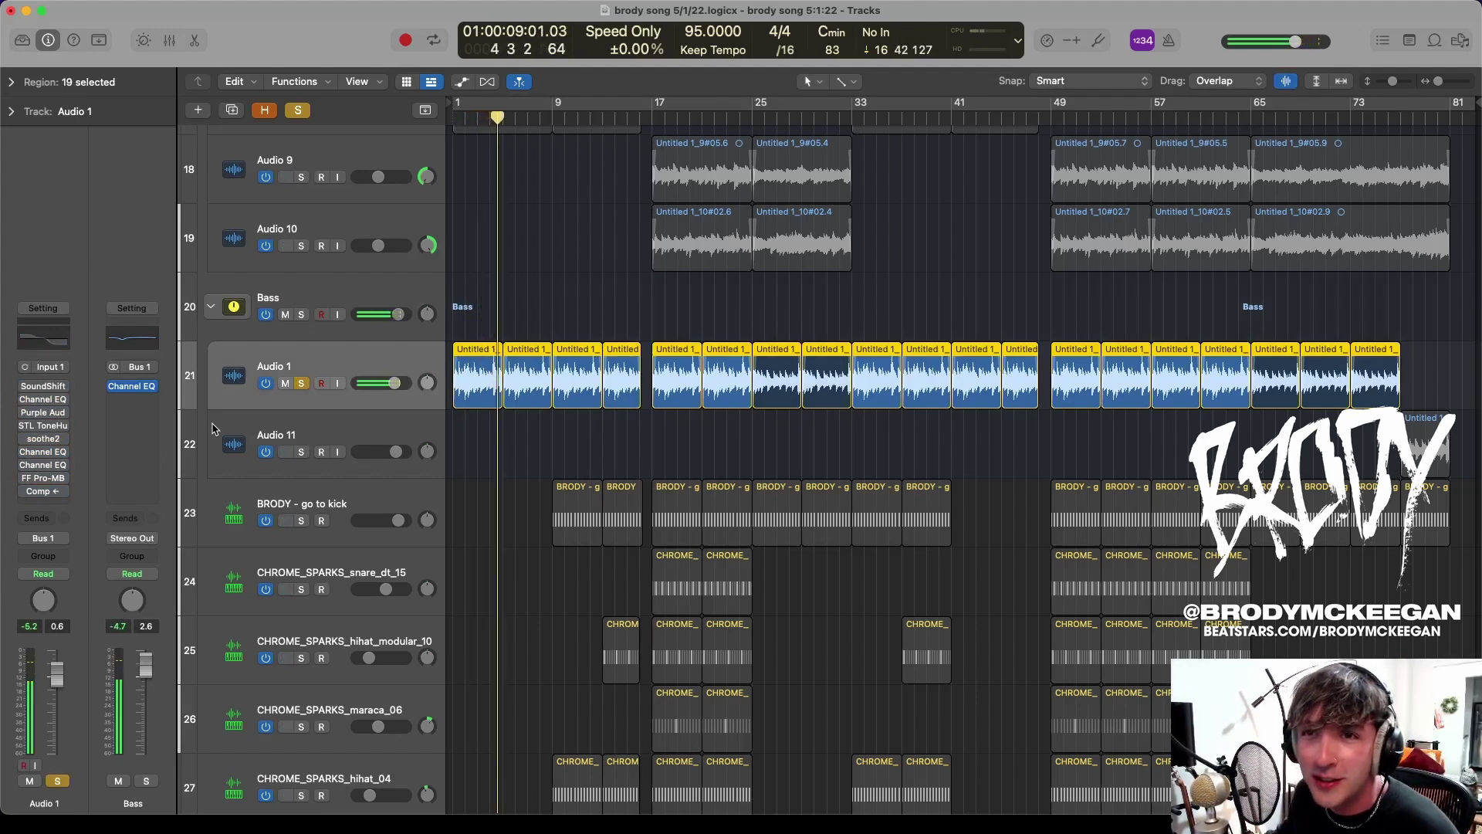
Listen to Audio 1 while re-enabling its insert effects, and examine the SoundShifter Pitch and STL ToneHub settings
{"action": "left_click", "coordinate": [48, 386]}
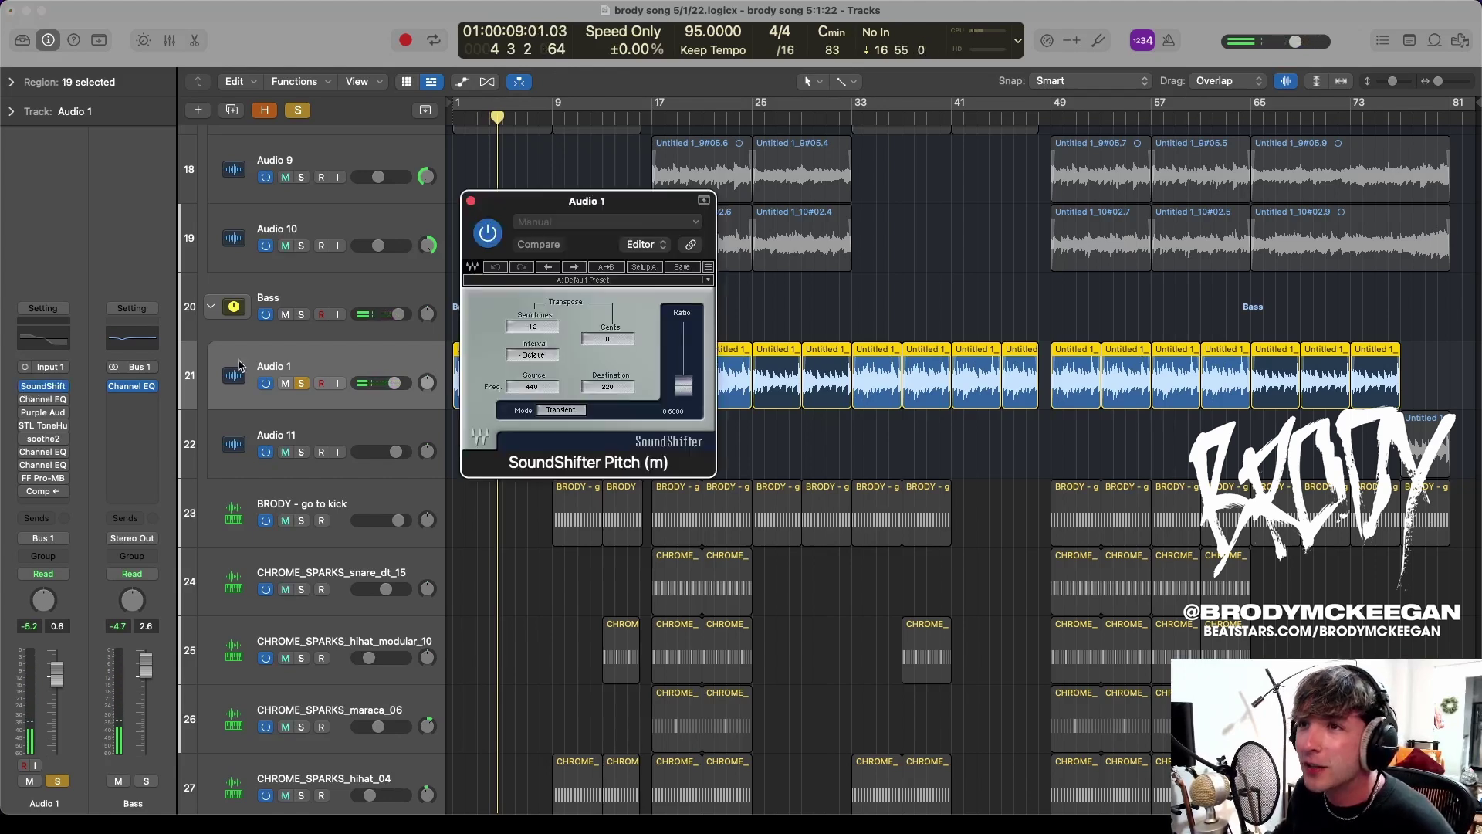
{"action": "left_click", "coordinate": [471, 201]}
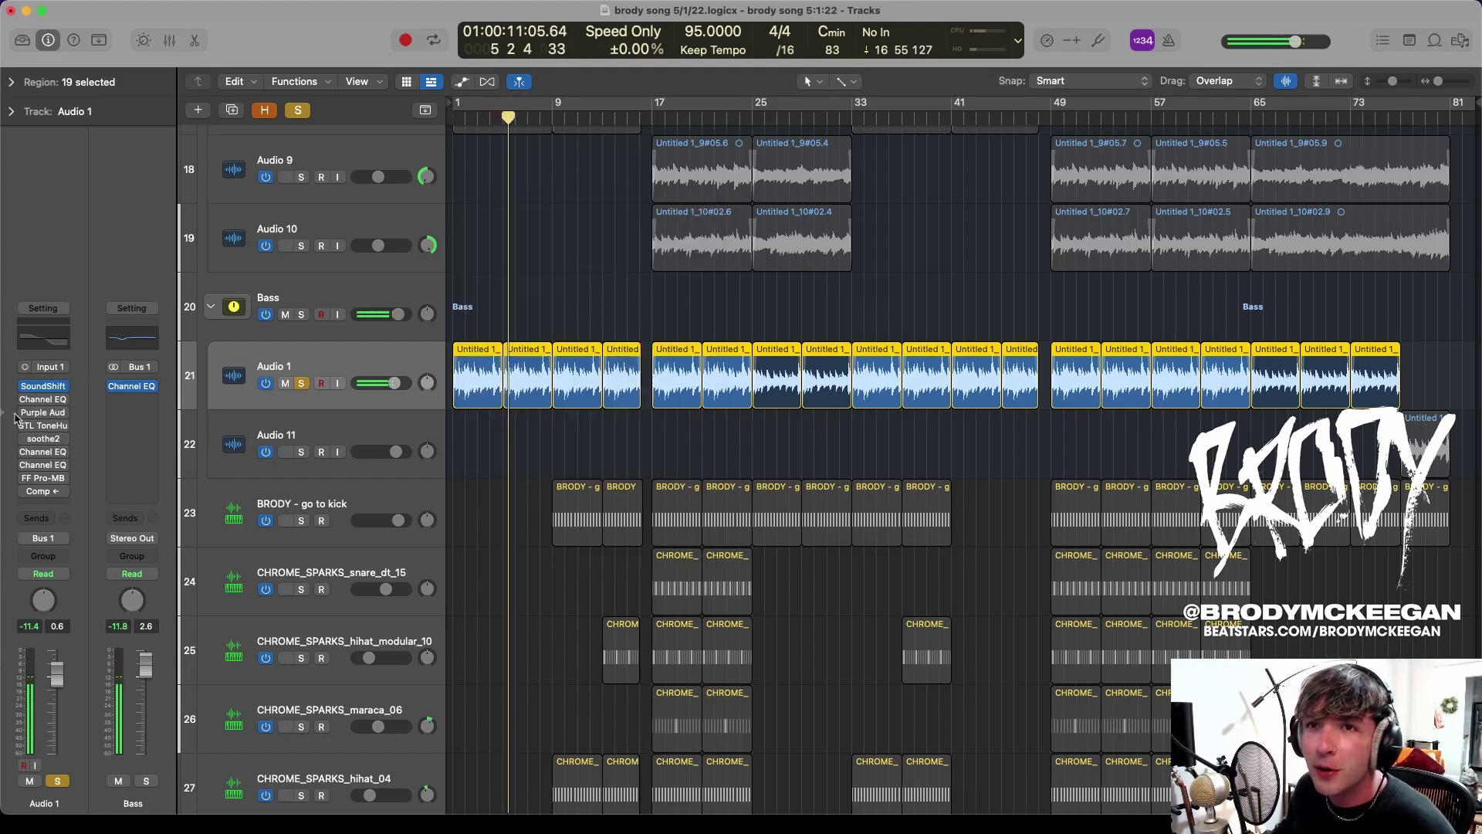
{"action": "left_click", "coordinate": [47, 429]}
{"action": "left_click", "coordinate": [40, 428]}
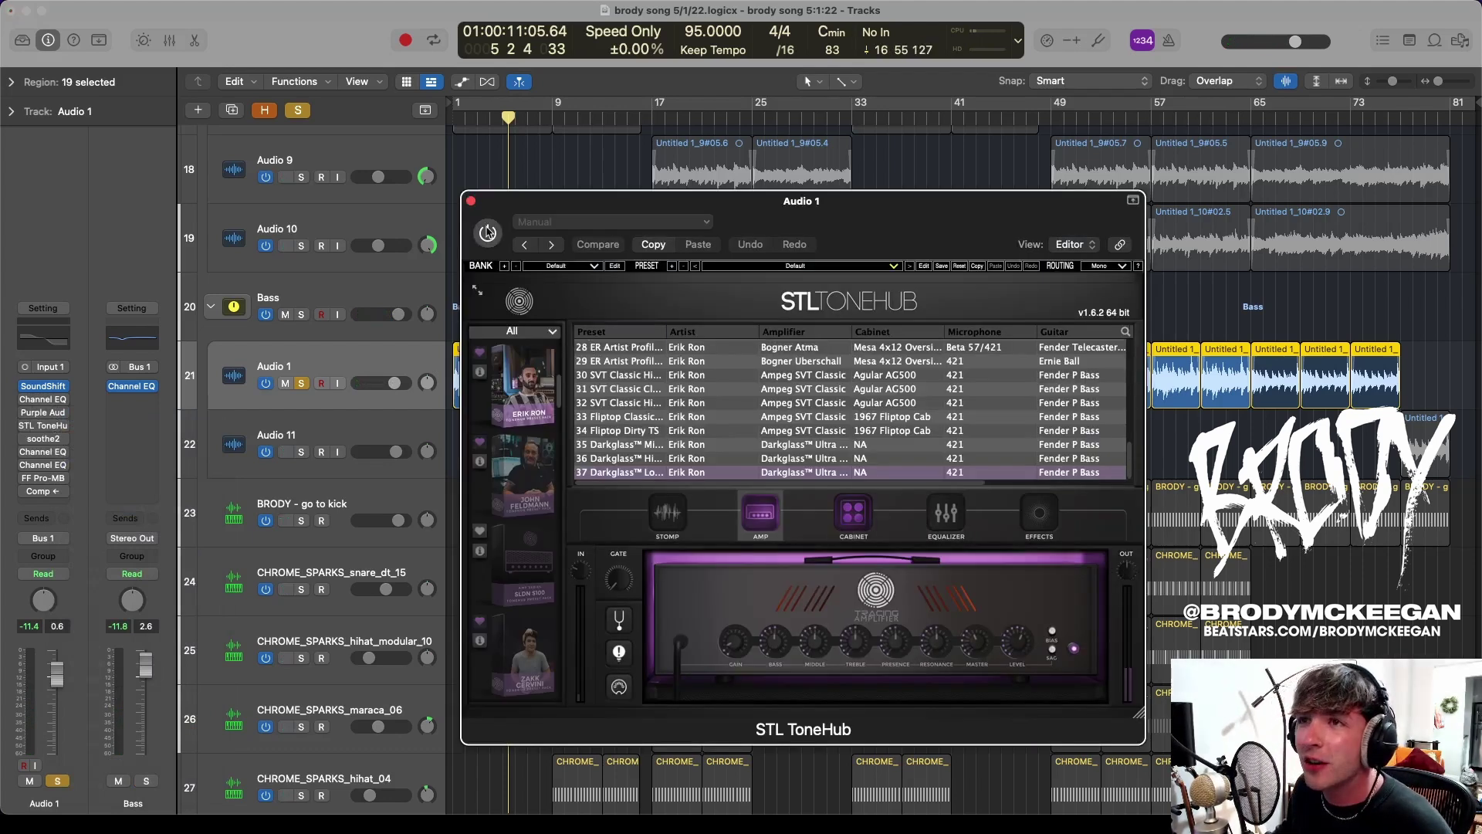
{"action": "left_click", "coordinate": [472, 202]}
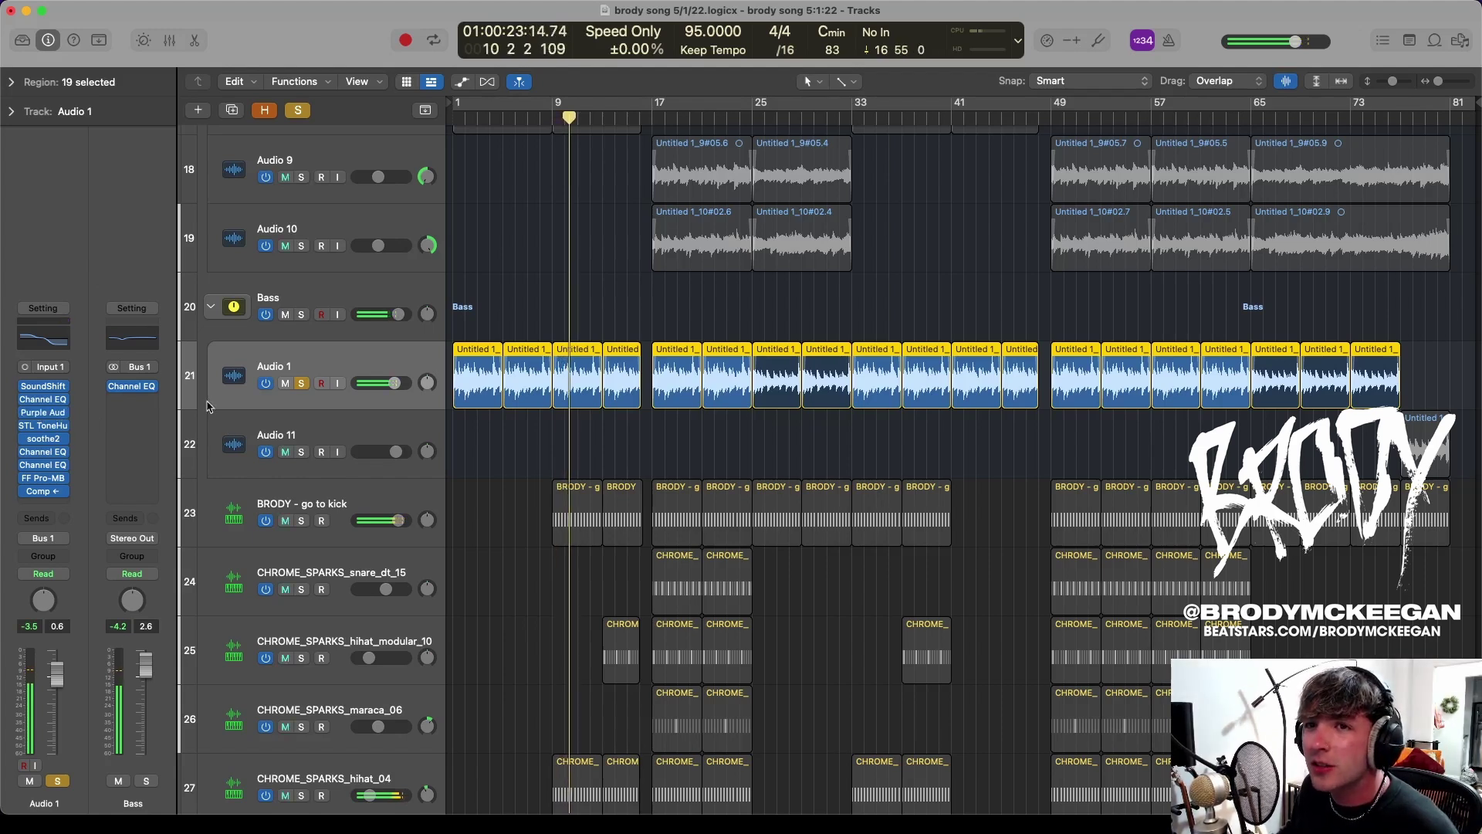
{"action": "left_click", "coordinate": [45, 427]}
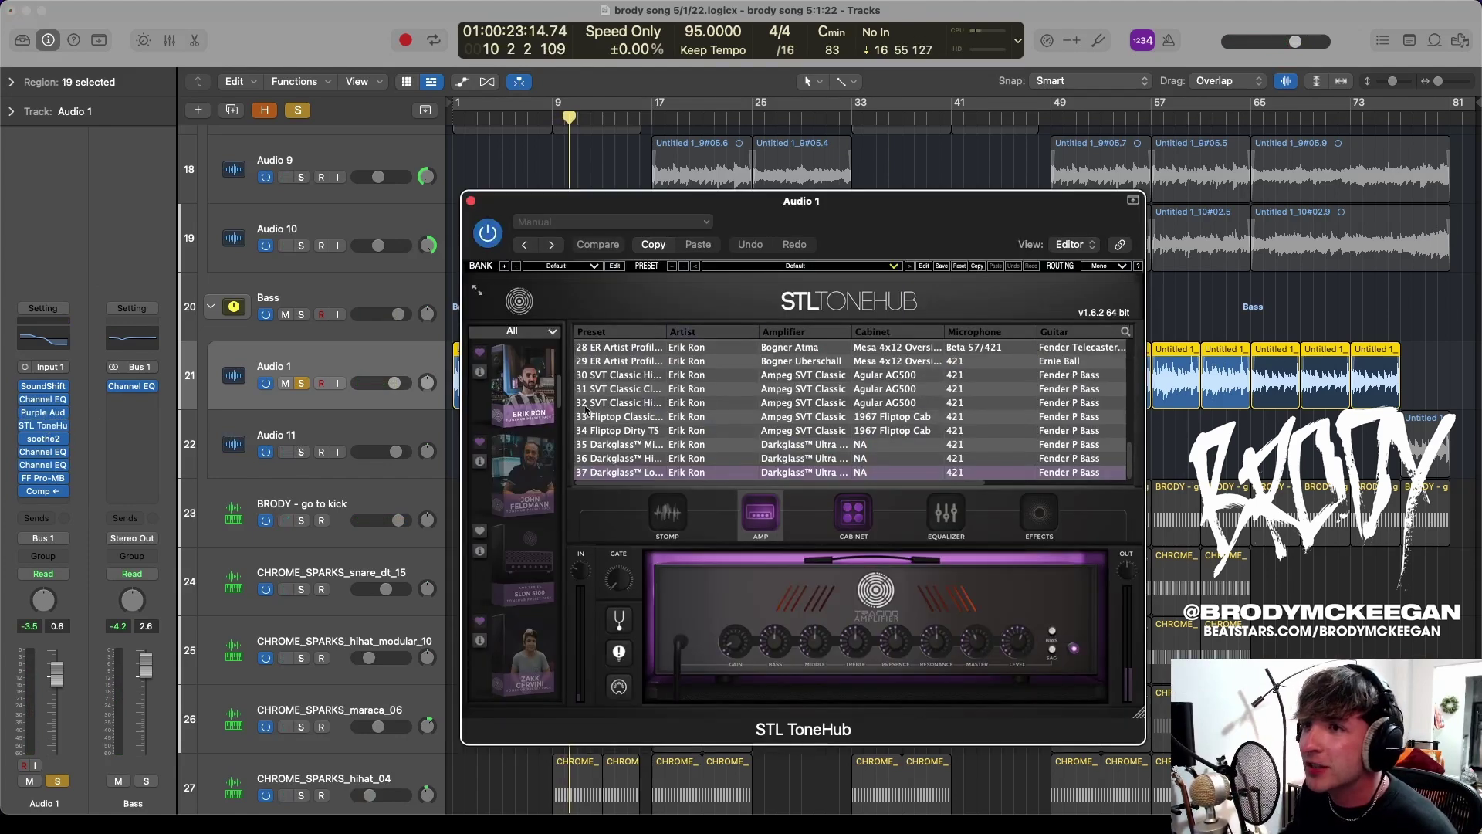
{"action": "left_click", "coordinate": [470, 201]}
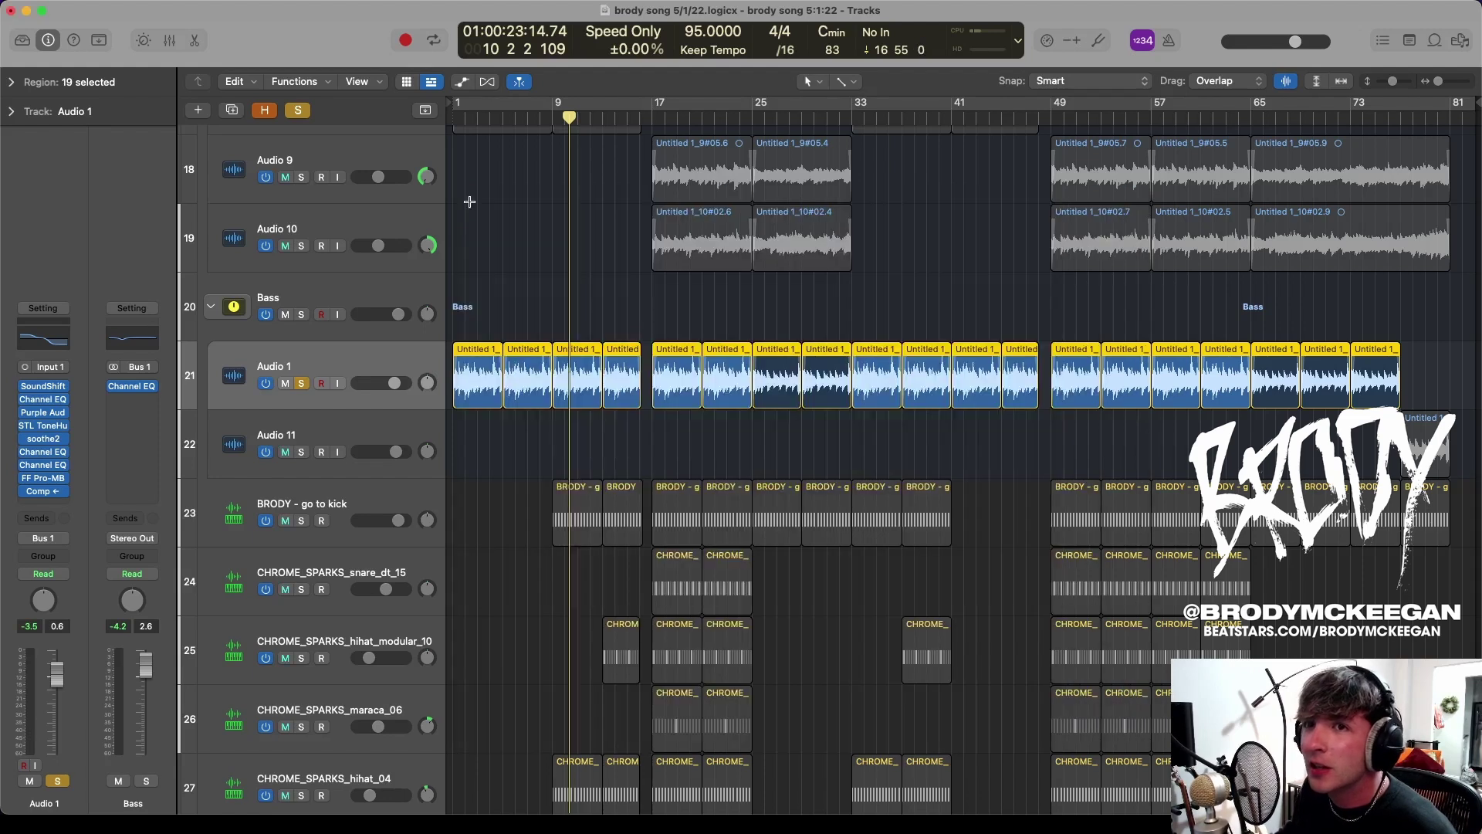
Examine the Purple Audio MC 77 limiter settings on Audio 1 during playback, closing the plug-in when done
{"action": "left_click", "coordinate": [46, 414]}
{"action": "left_click_drag", "start_coordinate": [1082, 216], "coordinate": [1025, 205]}
{"action": "key", "text": "space"}
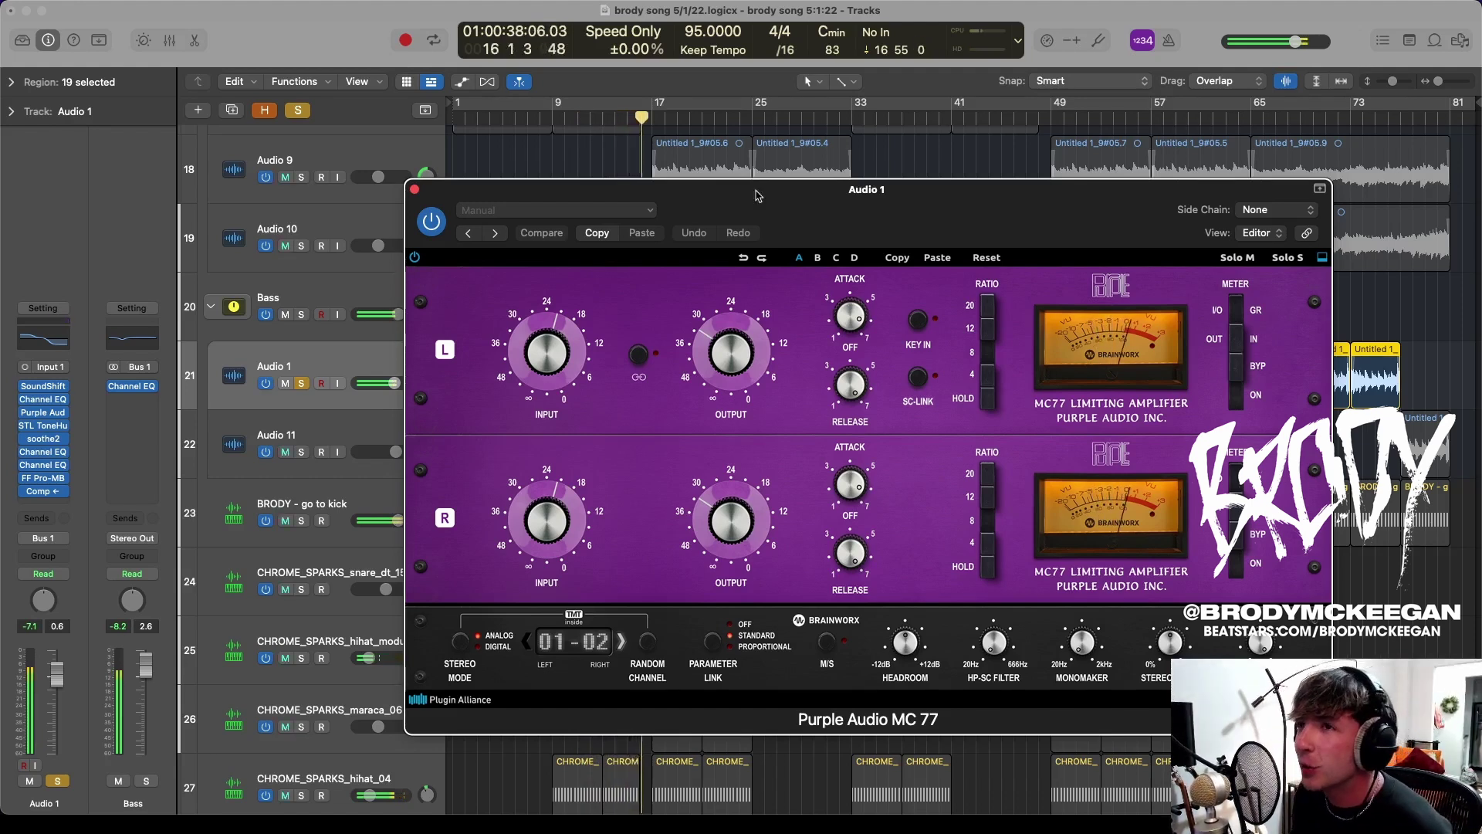
{"action": "left_click", "coordinate": [416, 189]}
Unsolo Audio 1 and play the full arrangement from the start of the song
{"action": "scroll", "coordinate": [943, 352], "scroll_direction": "up", "scroll_amount": 5}
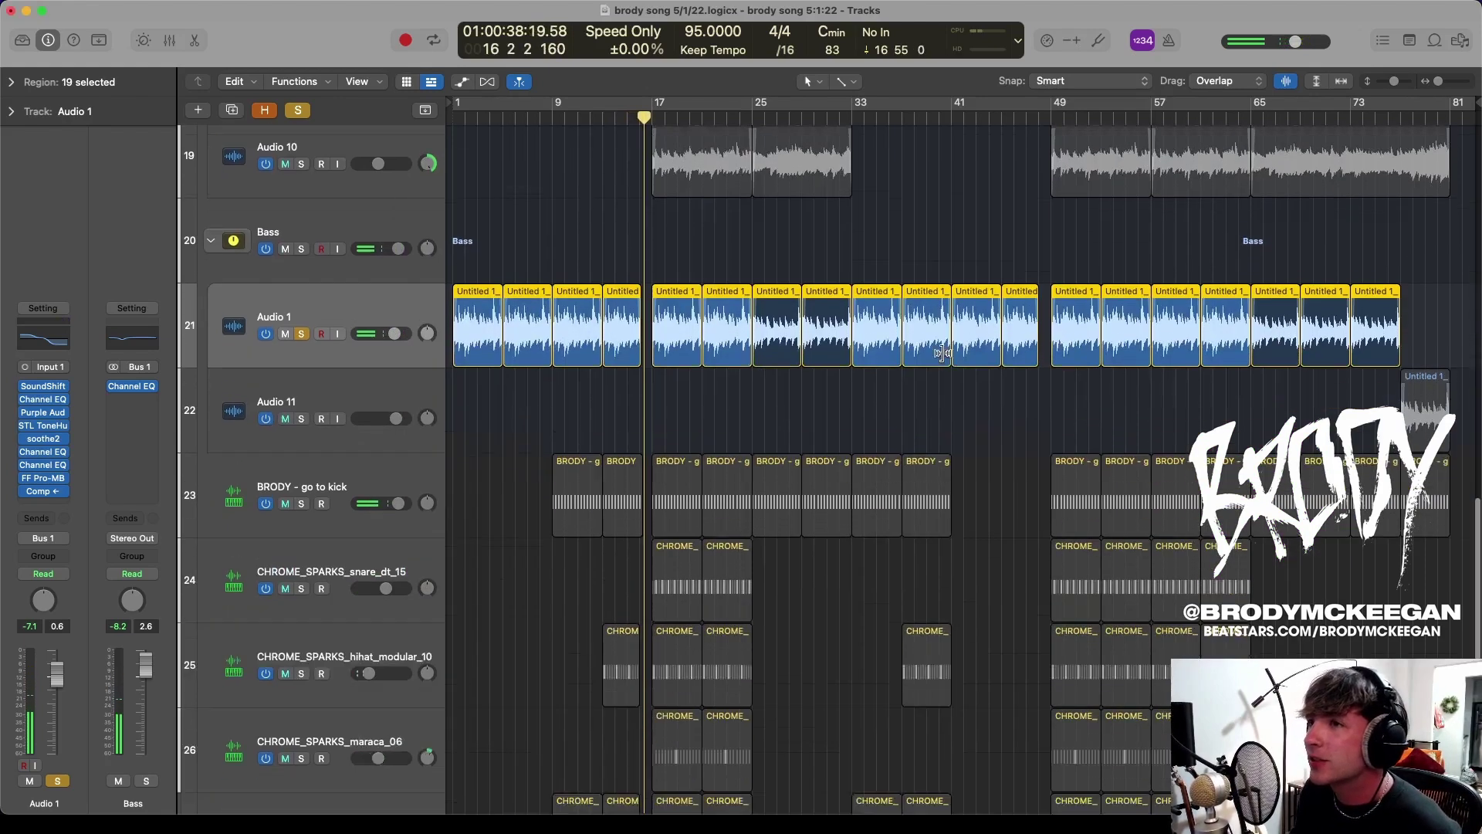
{"action": "key", "text": "Return"}
{"action": "key", "text": "s"}
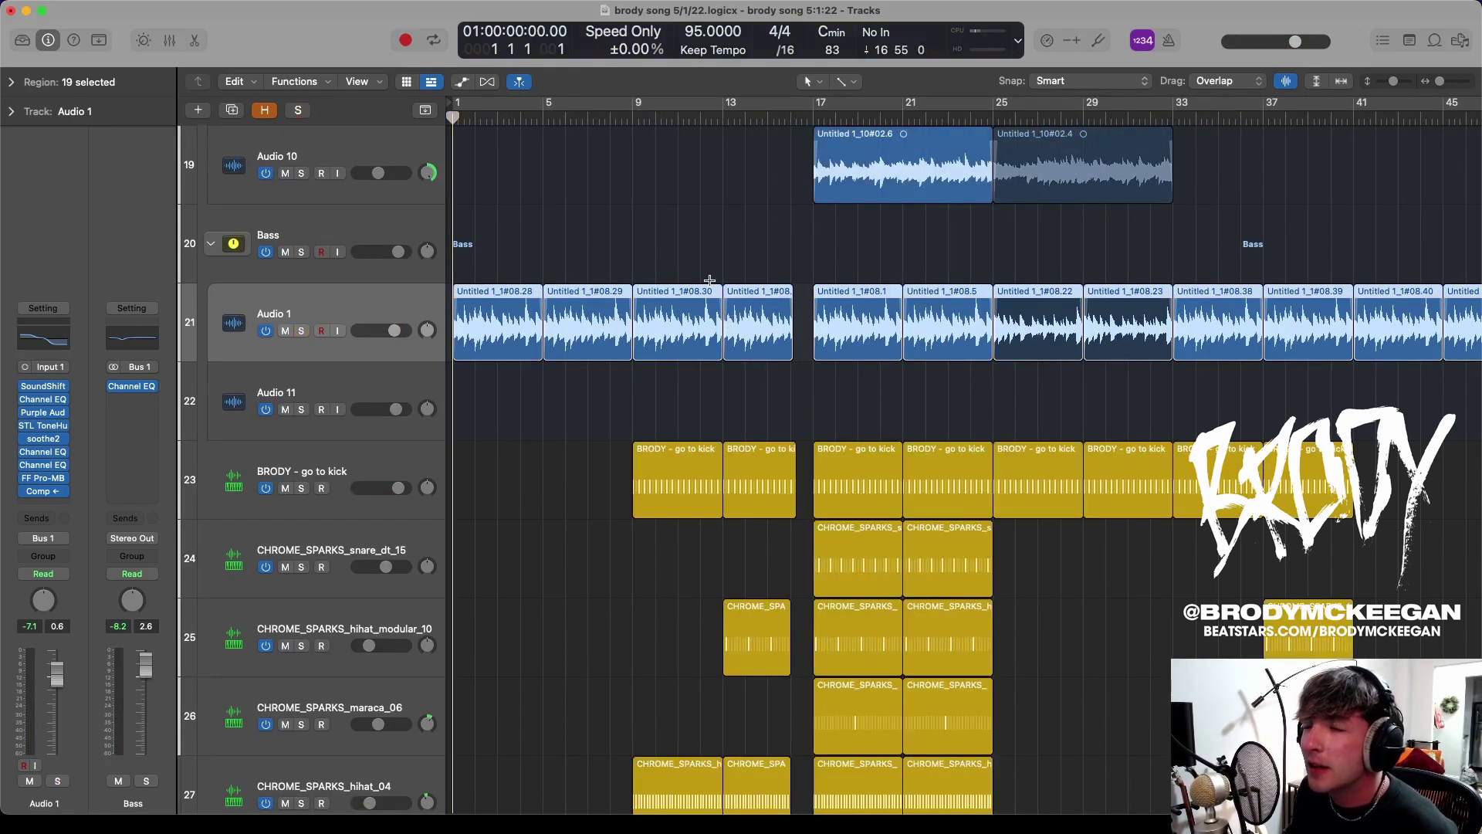
{"action": "key", "text": "space"}
{"action": "key", "text": "z"}
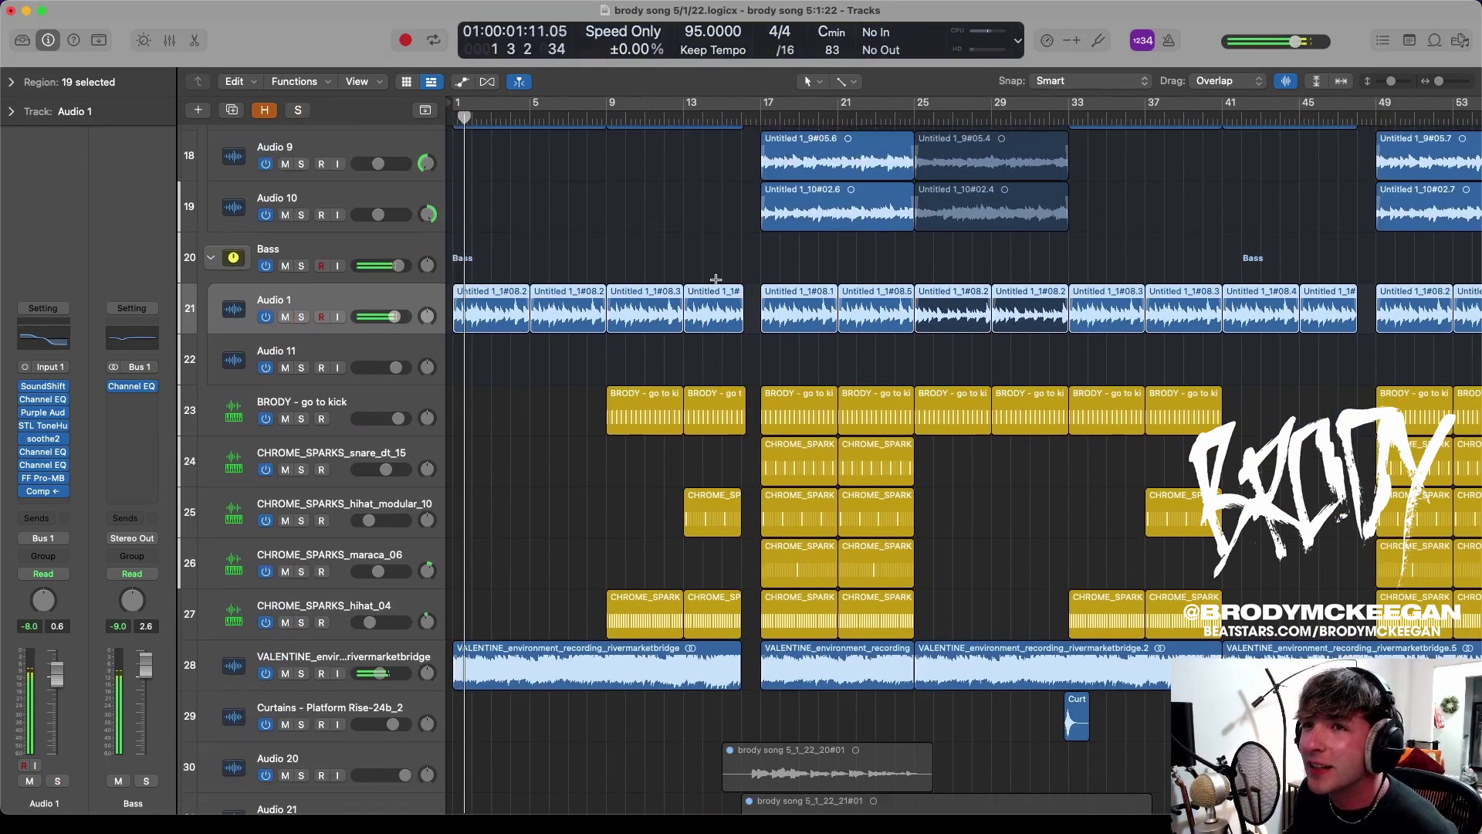
{"action": "scroll", "coordinate": [716, 279], "scroll_direction": "down", "scroll_amount": 5}
{"action": "scroll", "coordinate": [716, 286], "scroll_direction": "up", "scroll_amount": 6}
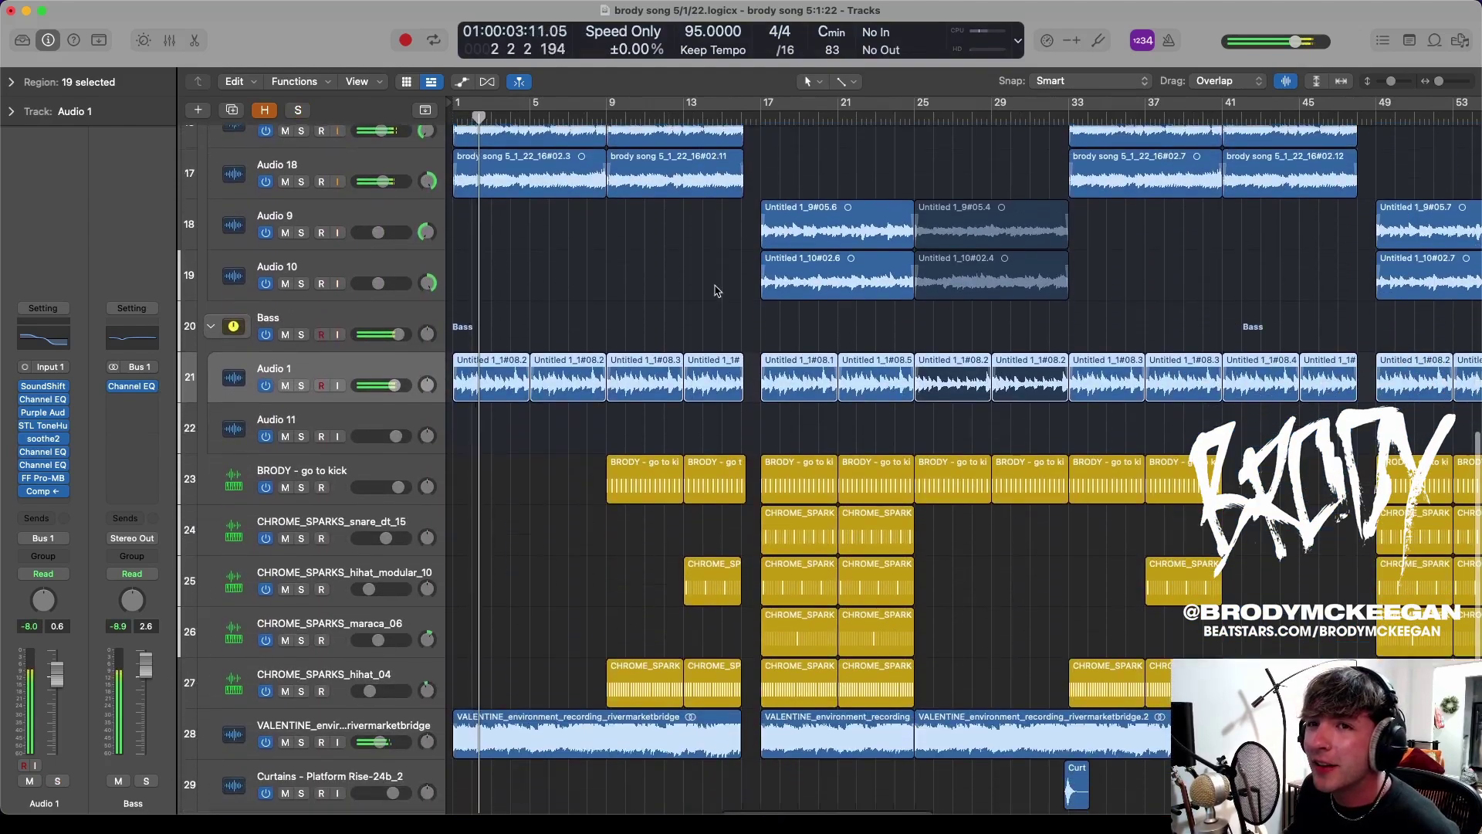
{"action": "scroll", "coordinate": [711, 359], "scroll_direction": "down", "scroll_amount": 1}
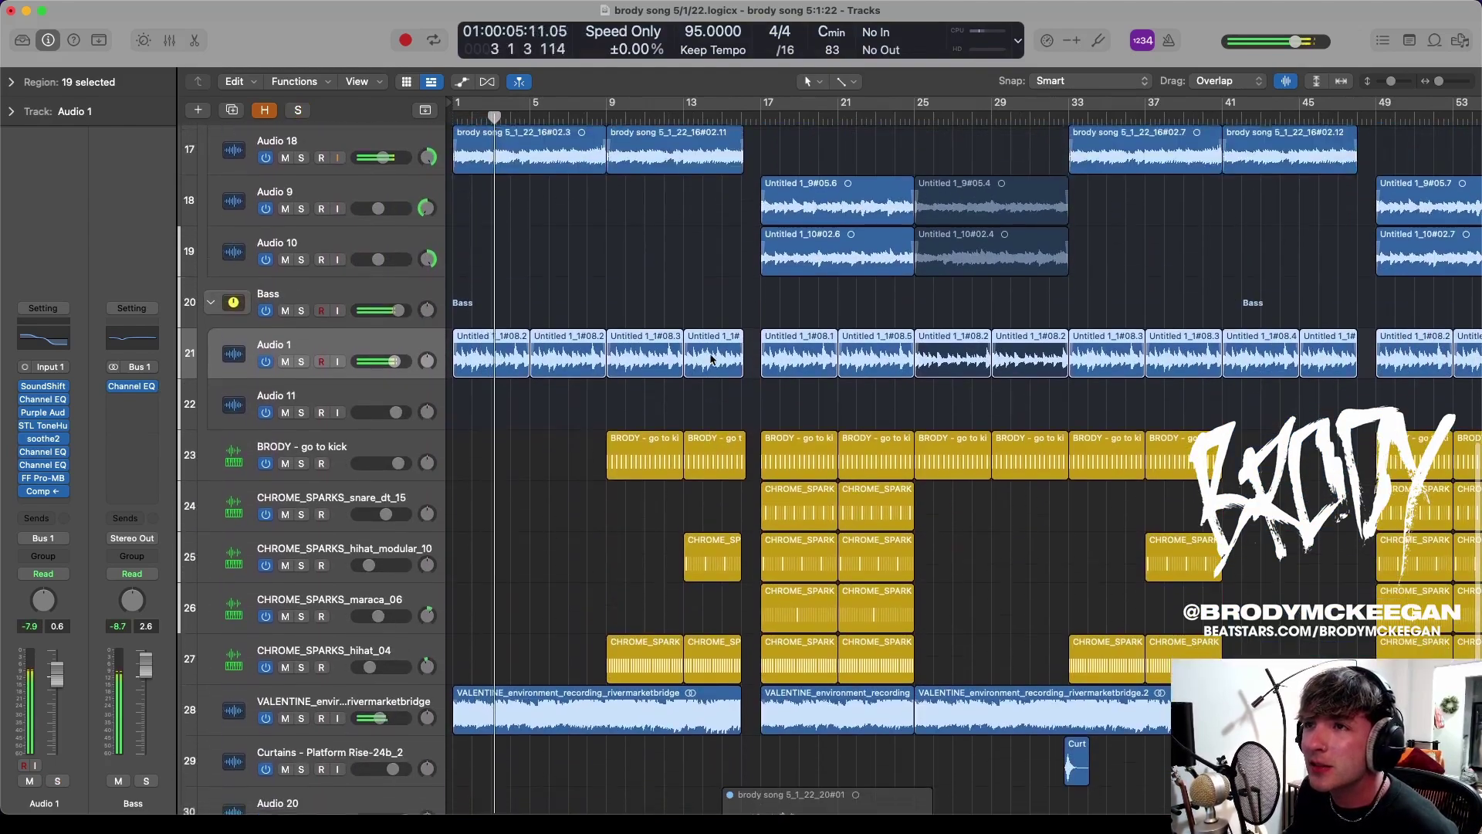
{"action": "scroll", "coordinate": [712, 359], "scroll_direction": "down", "scroll_amount": 4}
{"action": "key", "text": "super+Up"}
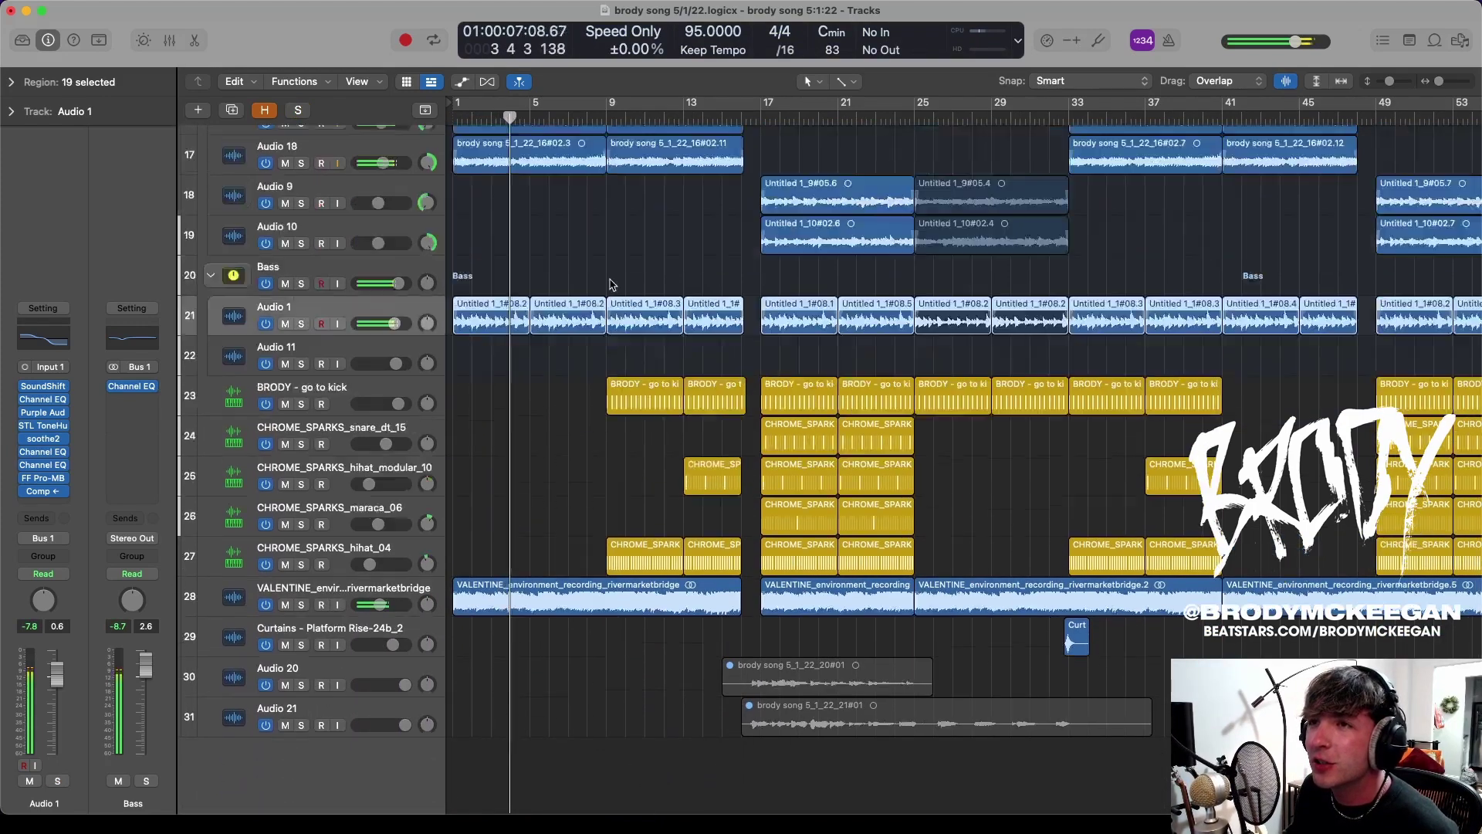
{"action": "scroll", "coordinate": [610, 284], "scroll_direction": "down", "scroll_amount": 2}
Solo the Audio 1 bass together with the Audio 6 choir track, and select Audio 6
{"action": "left_click", "coordinate": [302, 538]}
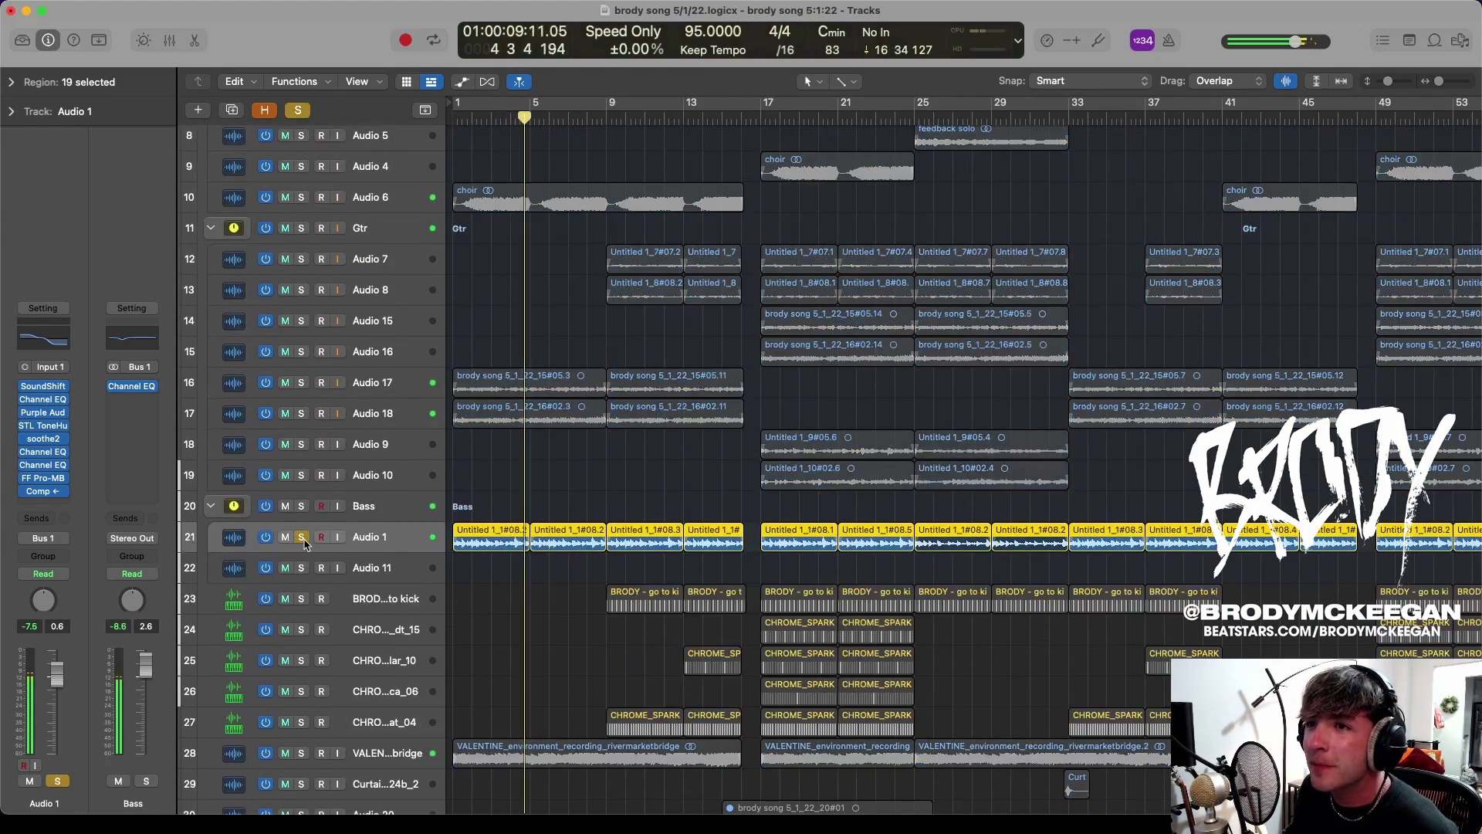
{"action": "scroll", "coordinate": [304, 360], "scroll_direction": "up", "scroll_amount": 3}
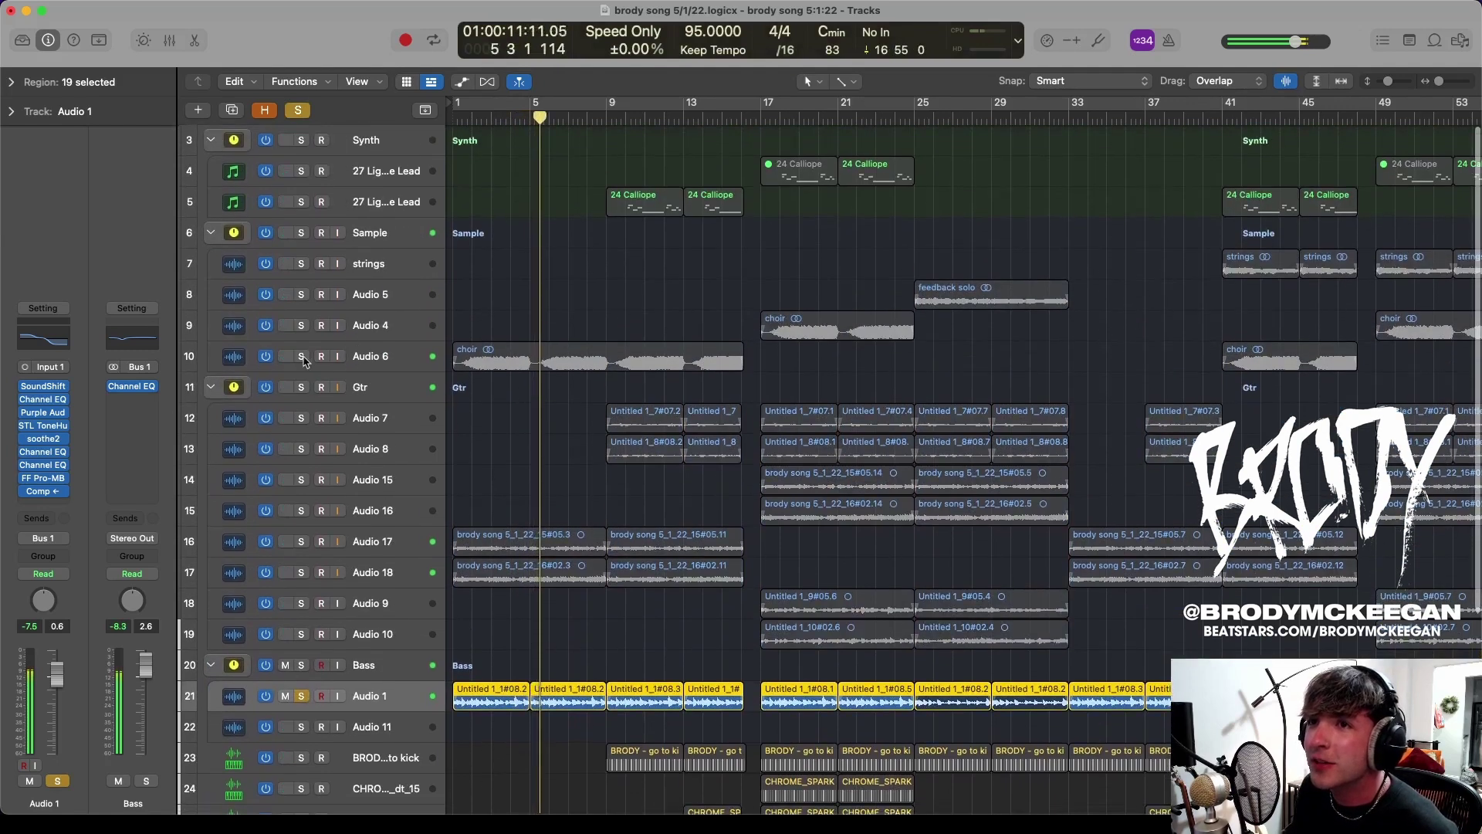
{"action": "left_click", "coordinate": [302, 356]}
{"action": "left_click", "coordinate": [387, 353]}
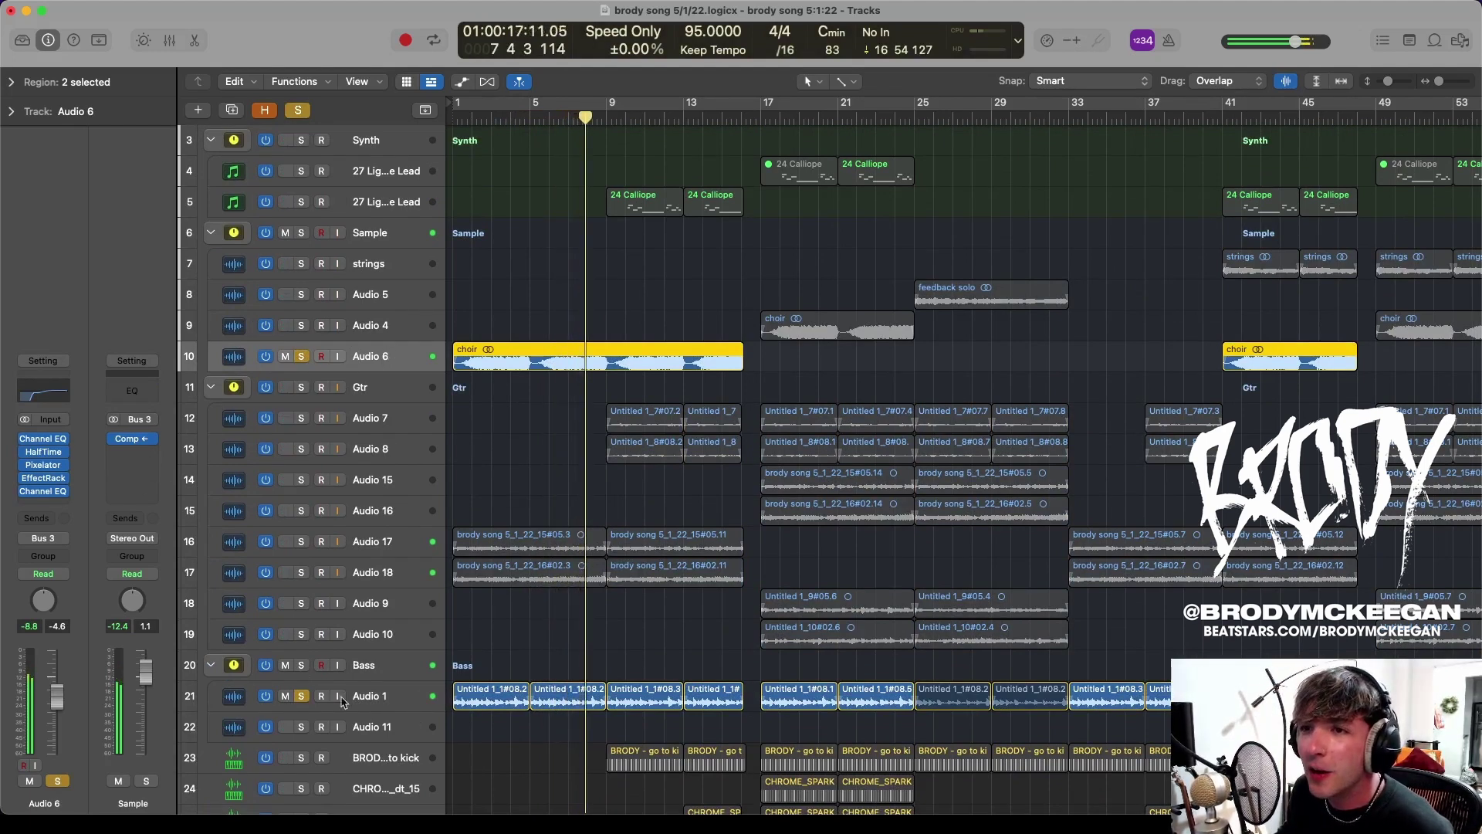
Compare the Audio 6 choir with its insert effects bypassed and enabled, and examine its Soundtoys EffectRack settings
{"action": "mouse_move", "coordinate": [28, 440]}
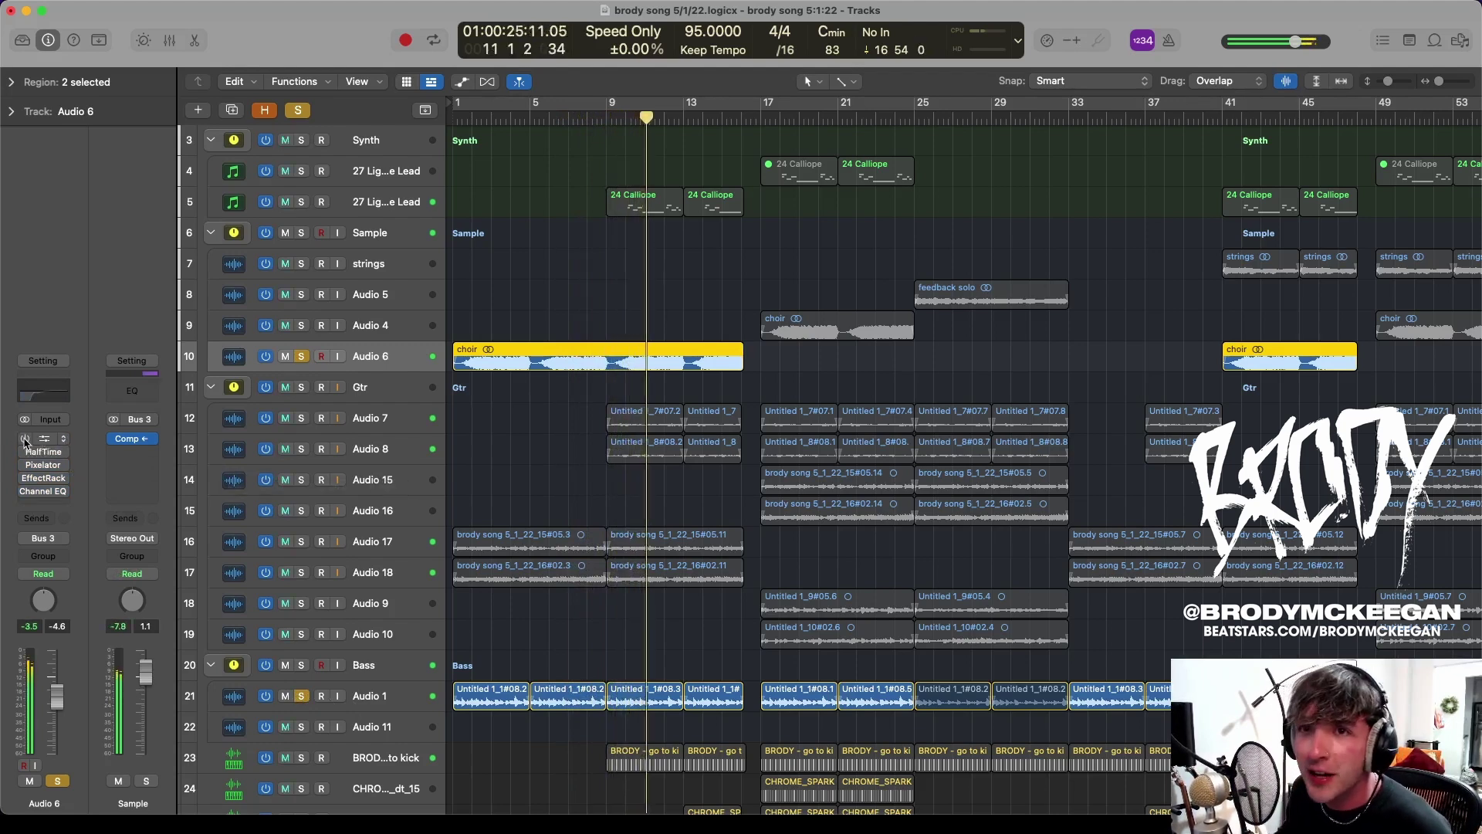
{"action": "left_click_drag", "start_coordinate": [25, 440], "coordinate": [25, 492]}
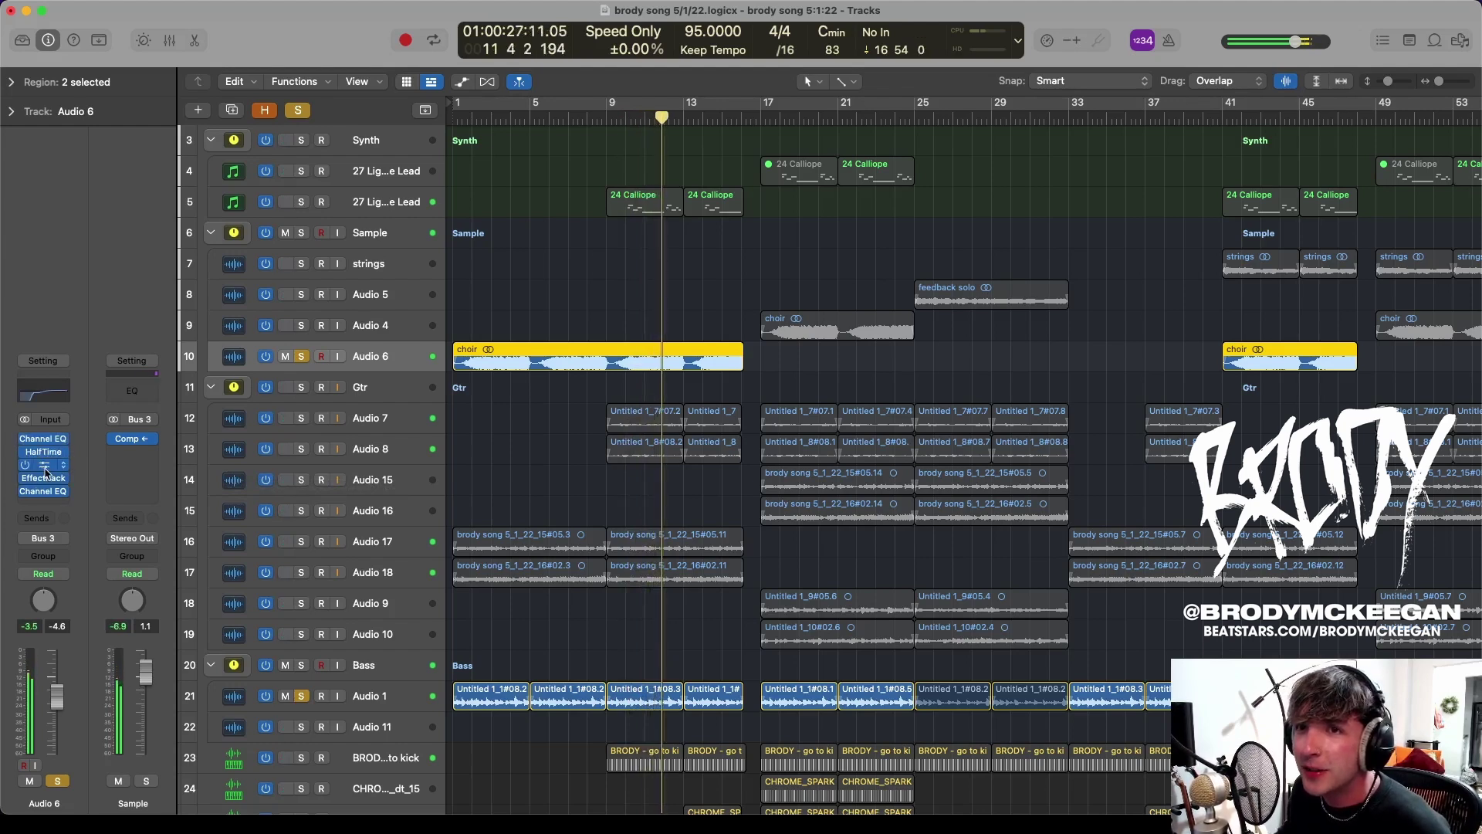
{"action": "left_click", "coordinate": [45, 466]}
{"action": "left_click", "coordinate": [58, 484]}
{"action": "left_click", "coordinate": [47, 480]}
{"action": "left_click", "coordinate": [44, 479]}
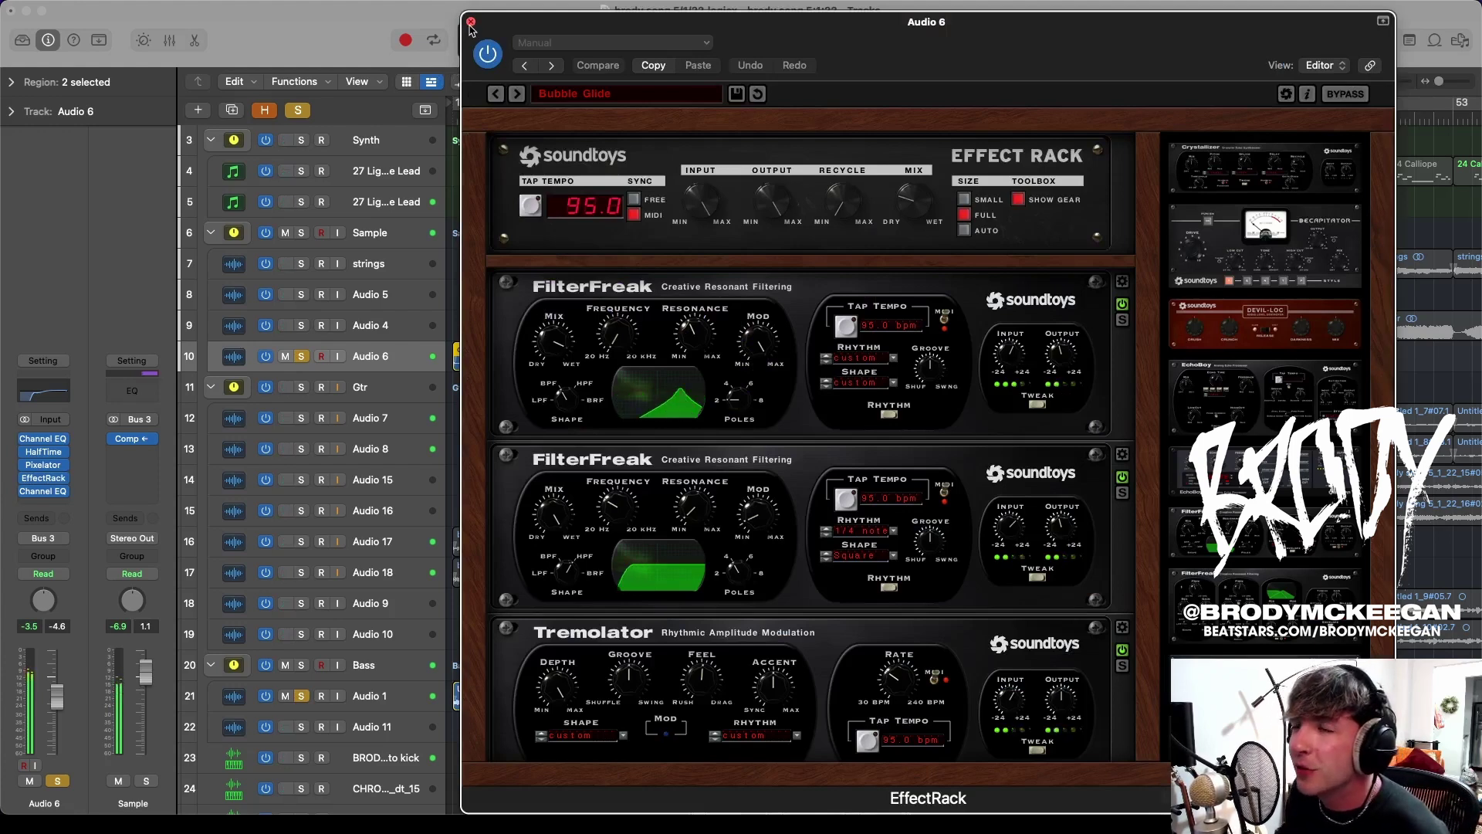
{"action": "left_click", "coordinate": [471, 23]}
{"action": "left_click", "coordinate": [475, 200]}
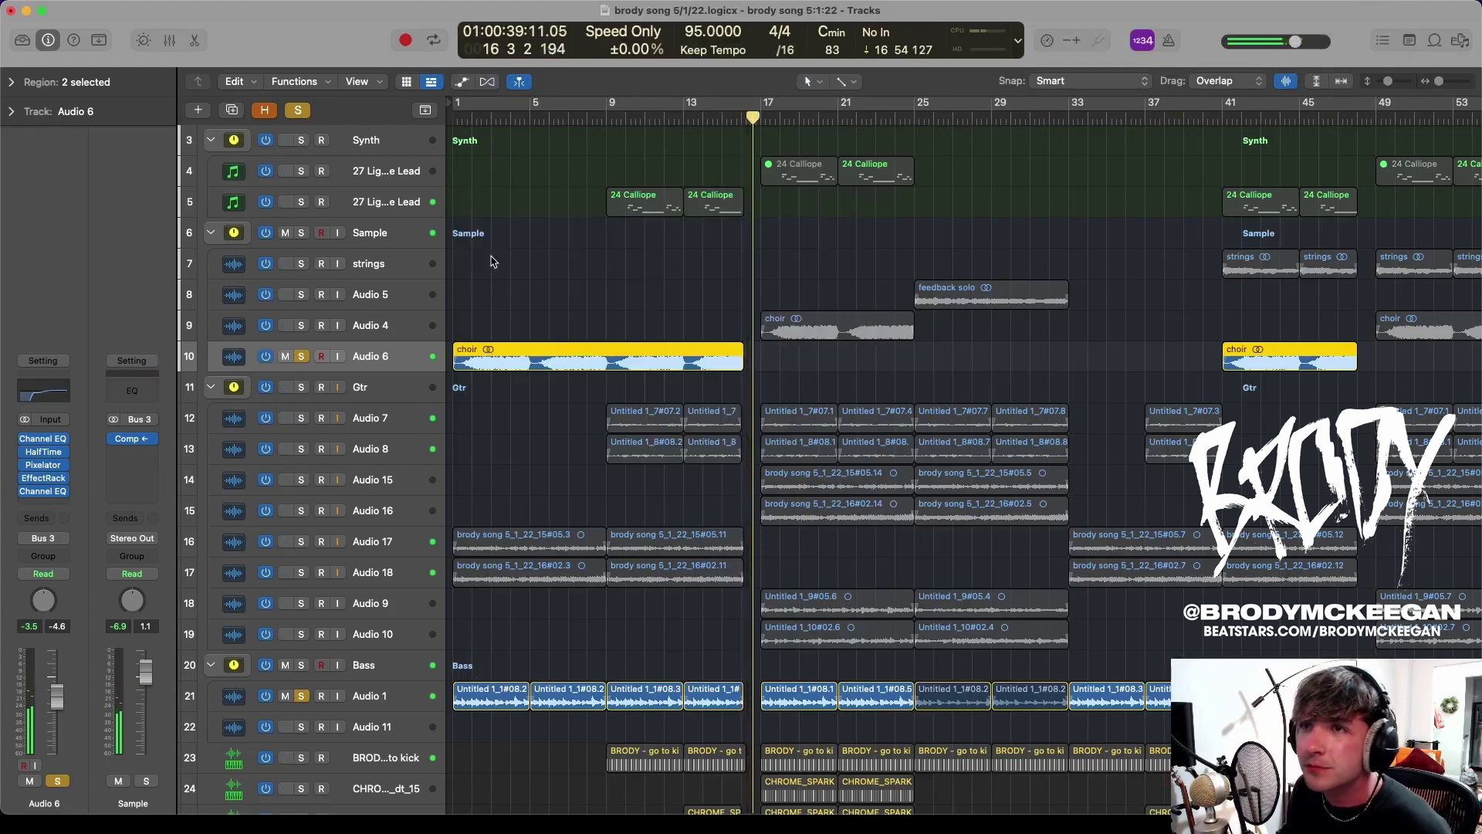
Clear all solos and replay the full arrangement from the beginning
{"action": "key", "text": "space"}
{"action": "key", "text": "Return"}
{"action": "left_click", "coordinate": [298, 112]}
{"action": "scroll", "coordinate": [344, 463], "scroll_direction": "down", "scroll_amount": 5}
{"action": "key", "text": "space"}
{"action": "scroll", "coordinate": [345, 478], "scroll_direction": "up", "scroll_amount": 3}
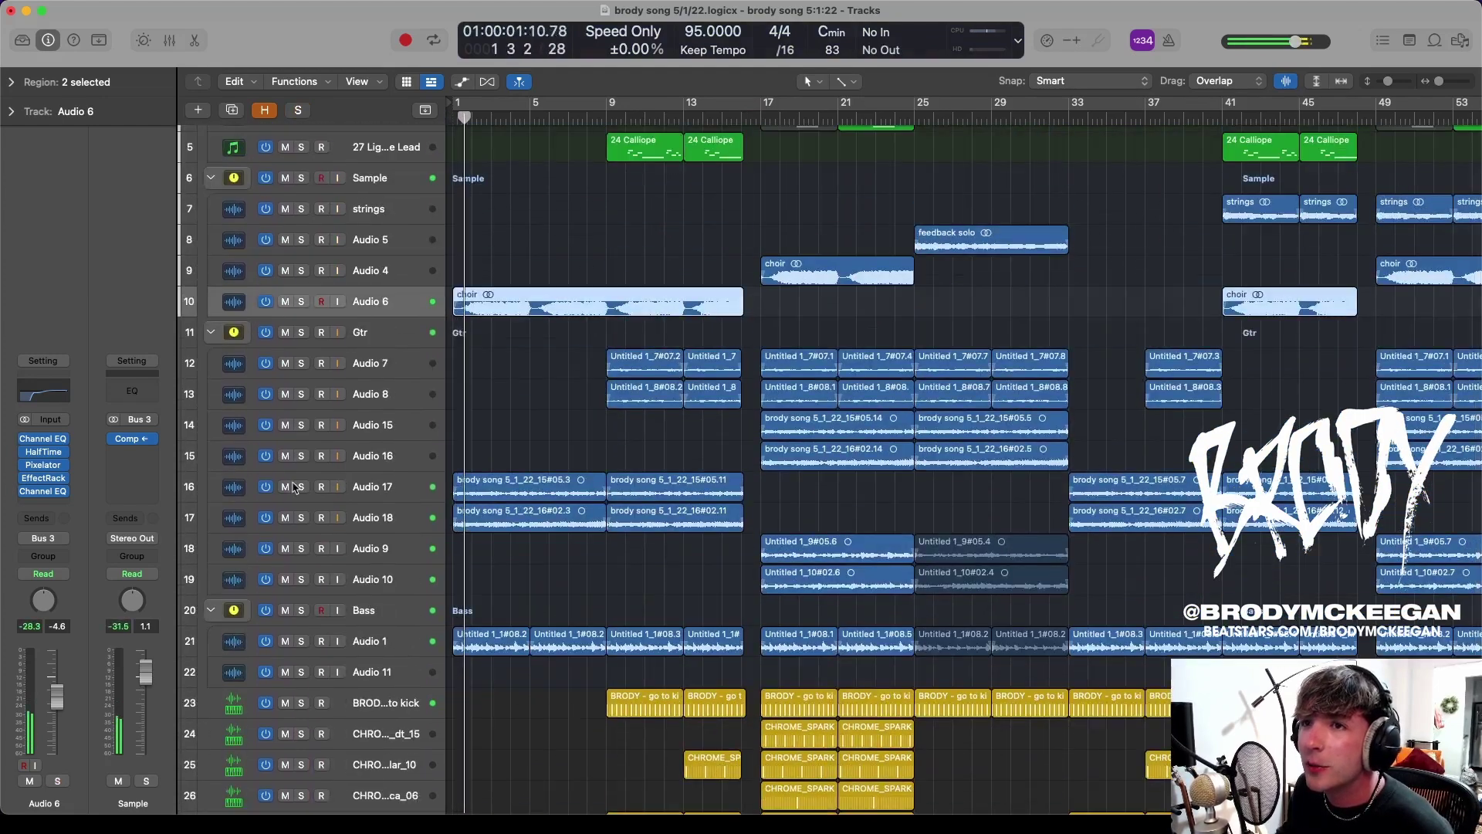
Solo the Audio 17 and Audio 18 guitar tracks and compare them with HalfTime bypassed and enabled
{"action": "left_click_drag", "start_coordinate": [301, 487], "coordinate": [301, 517]}
{"action": "left_click", "coordinate": [376, 488]}
{"action": "left_click", "coordinate": [379, 518], "text": "shift"}
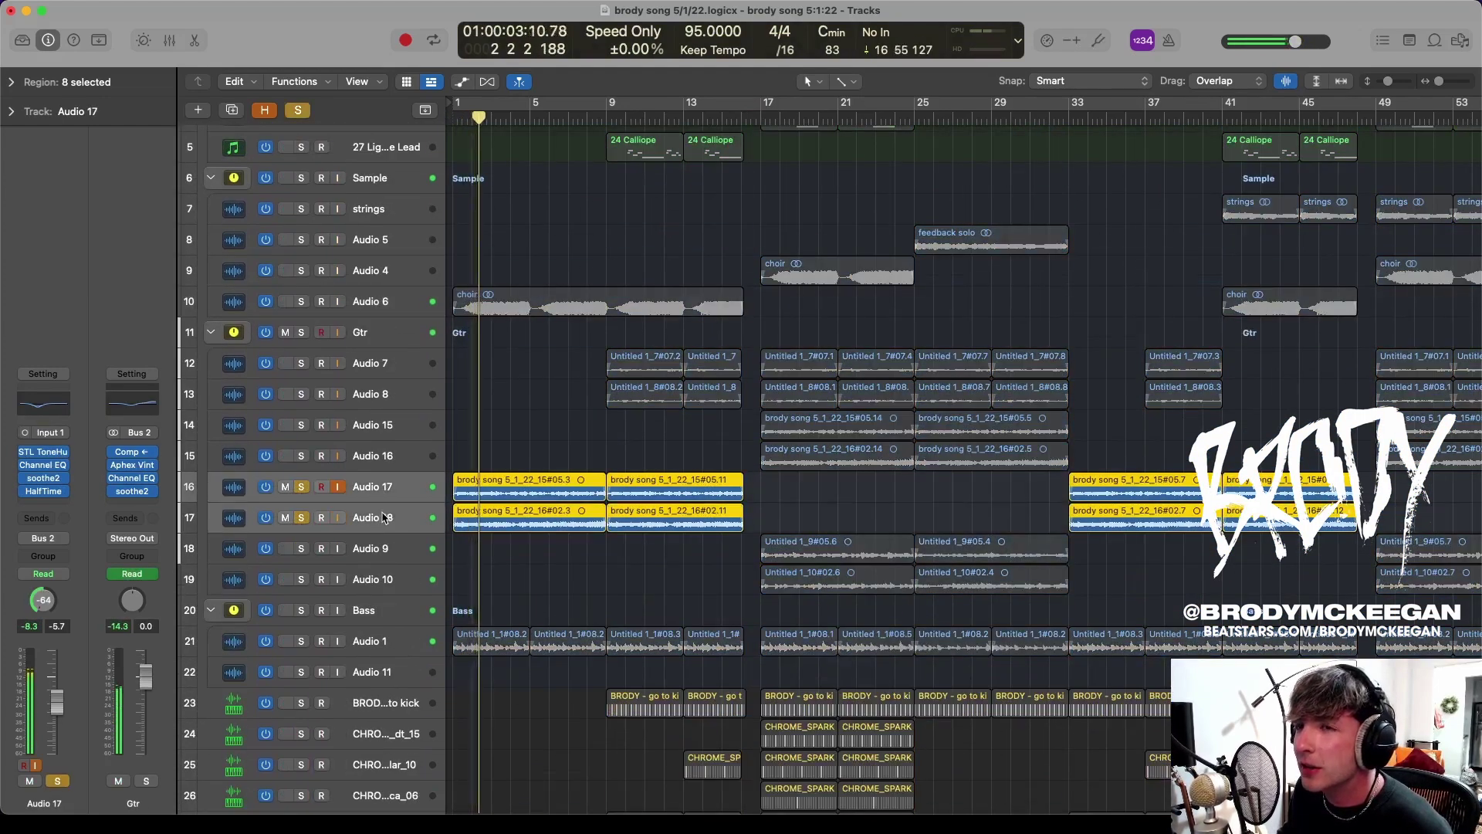
{"action": "left_click", "coordinate": [398, 509], "text": "shift"}
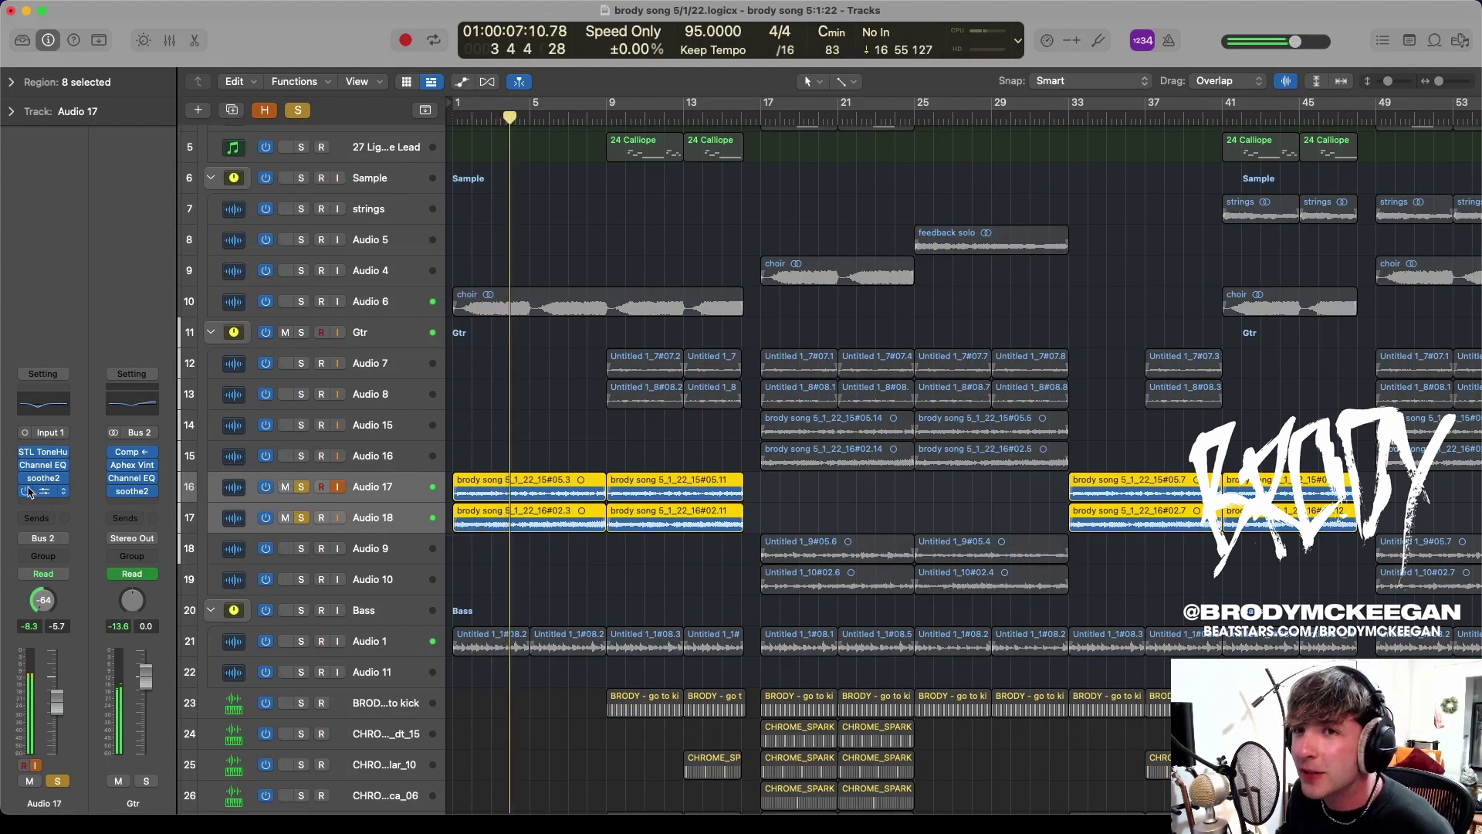
{"action": "key", "text": "x"}
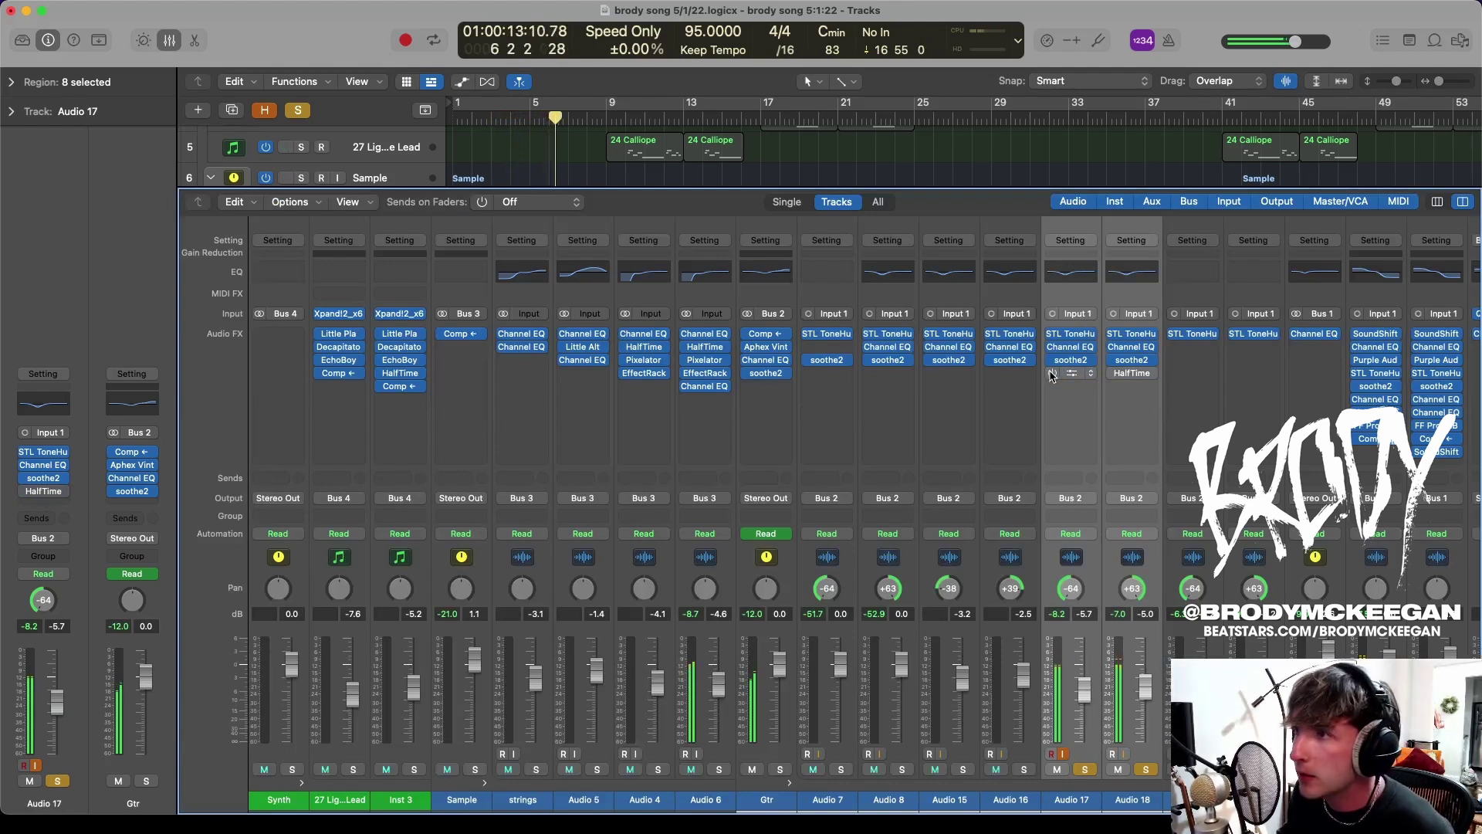
{"action": "key", "text": "x"}
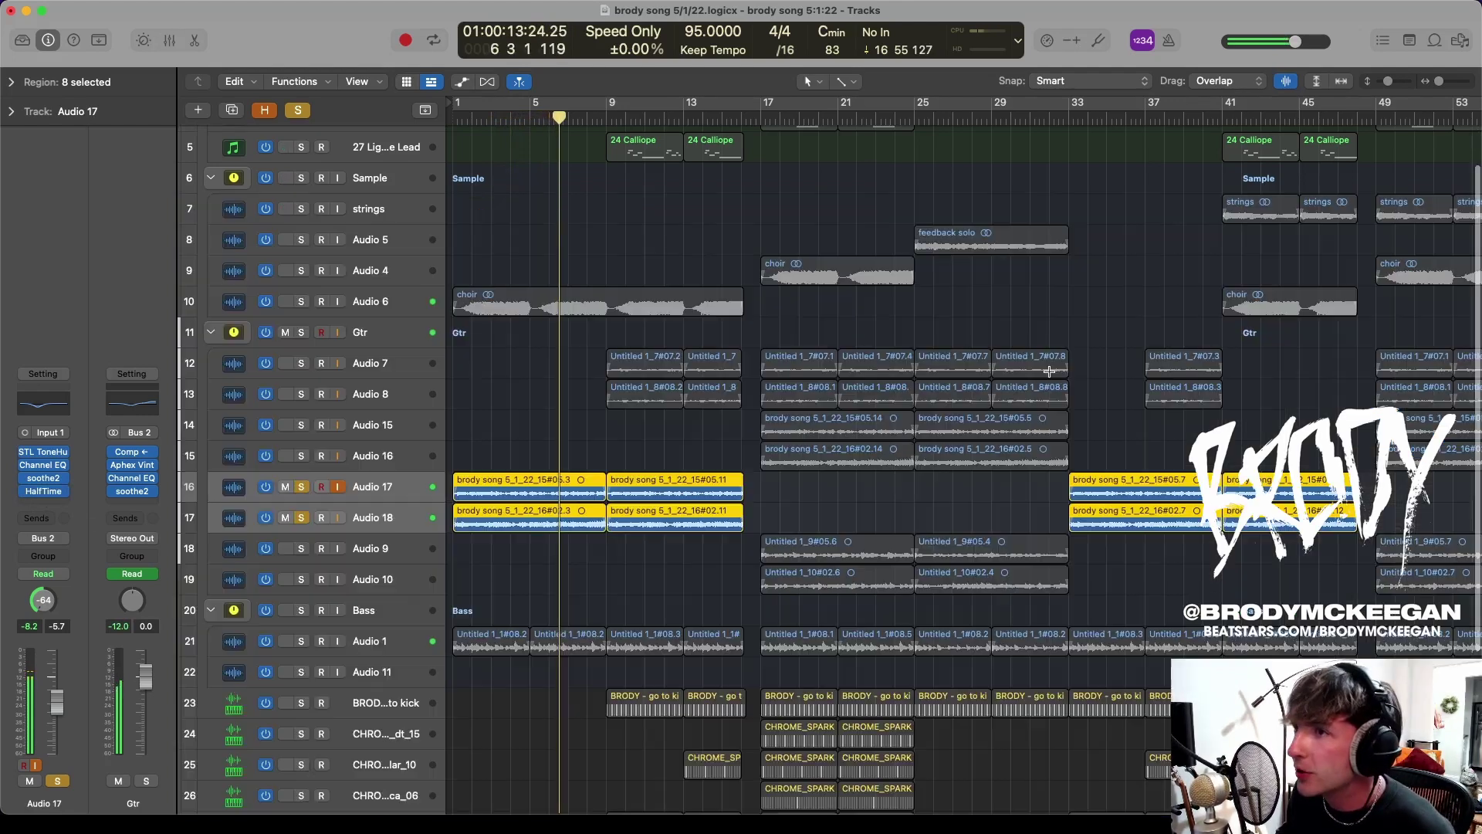
Unsolo the Audio 17 and Audio 18 guitars, and solo the selected VALENTINE environment recording track
{"action": "left_click", "coordinate": [299, 487]}
{"action": "scroll", "coordinate": [432, 525], "scroll_direction": "down", "scroll_amount": 6}
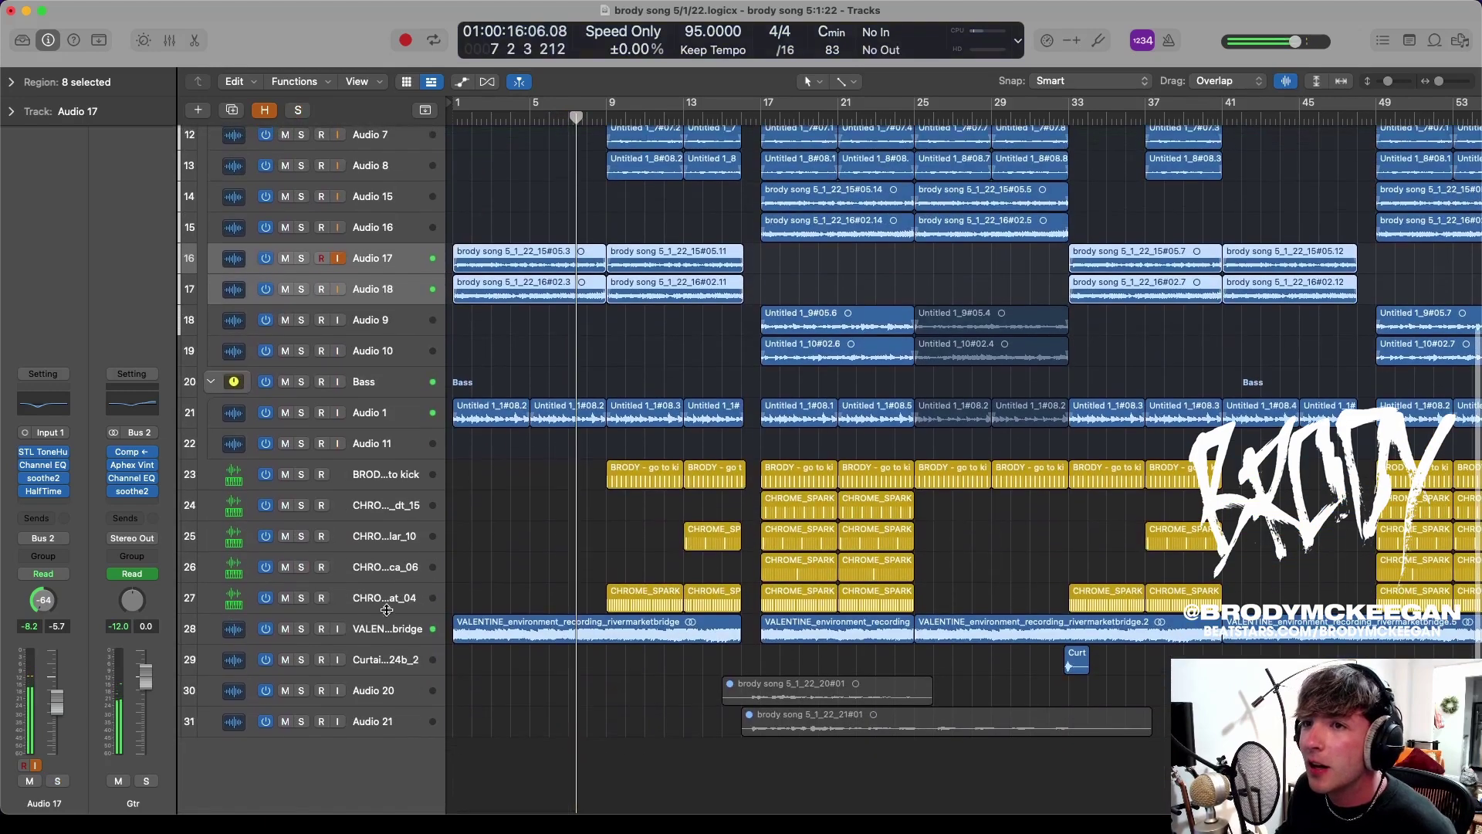
{"action": "left_click", "coordinate": [363, 600]}
{"action": "left_click", "coordinate": [327, 636]}
{"action": "left_click", "coordinate": [301, 629]}
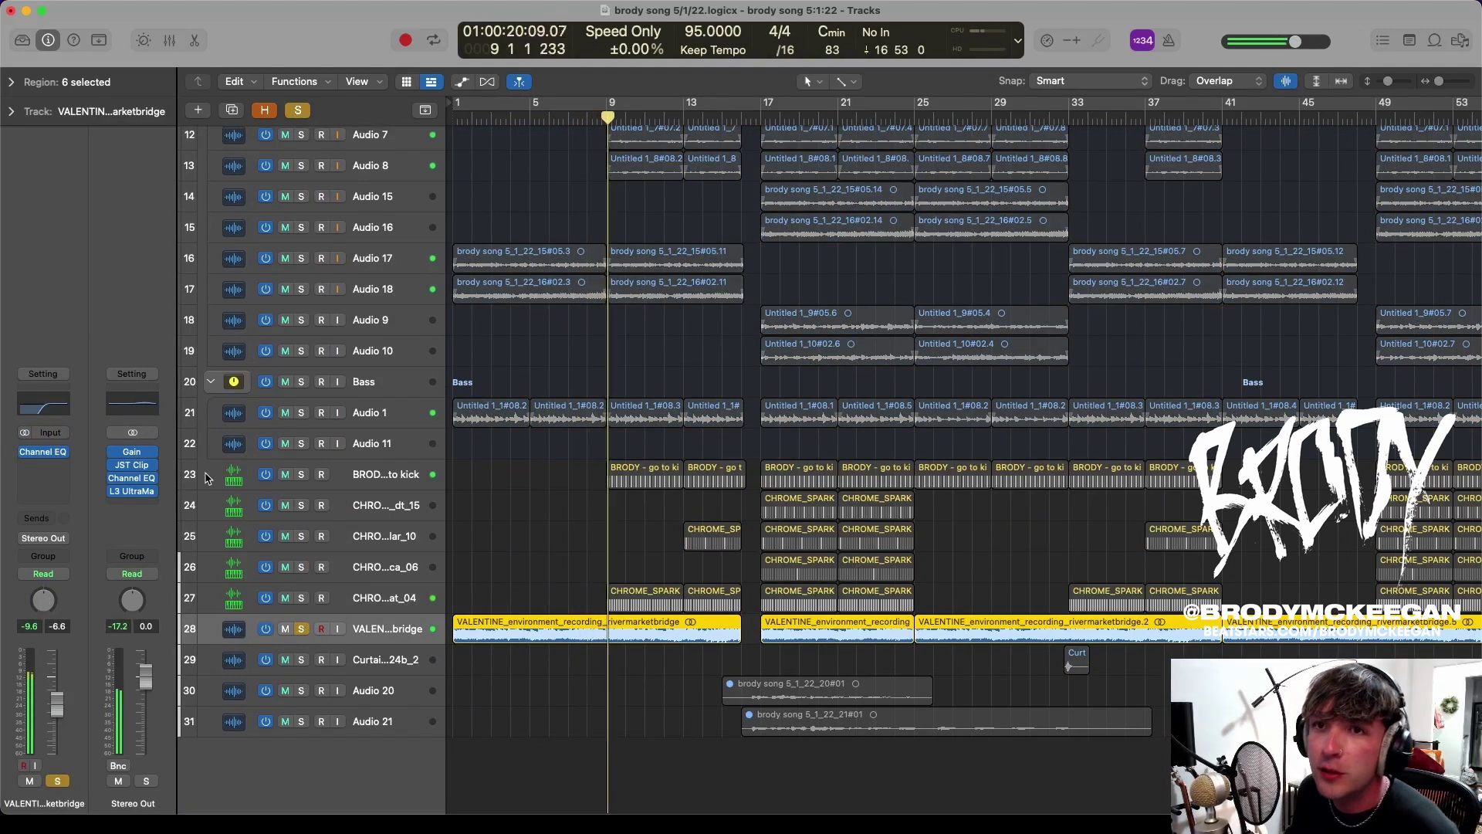
Compare the soloed VALENTINE environment recording with its Channel EQ bypassed and enabled, replaying from around bar 4
{"action": "left_click", "coordinate": [44, 452]}
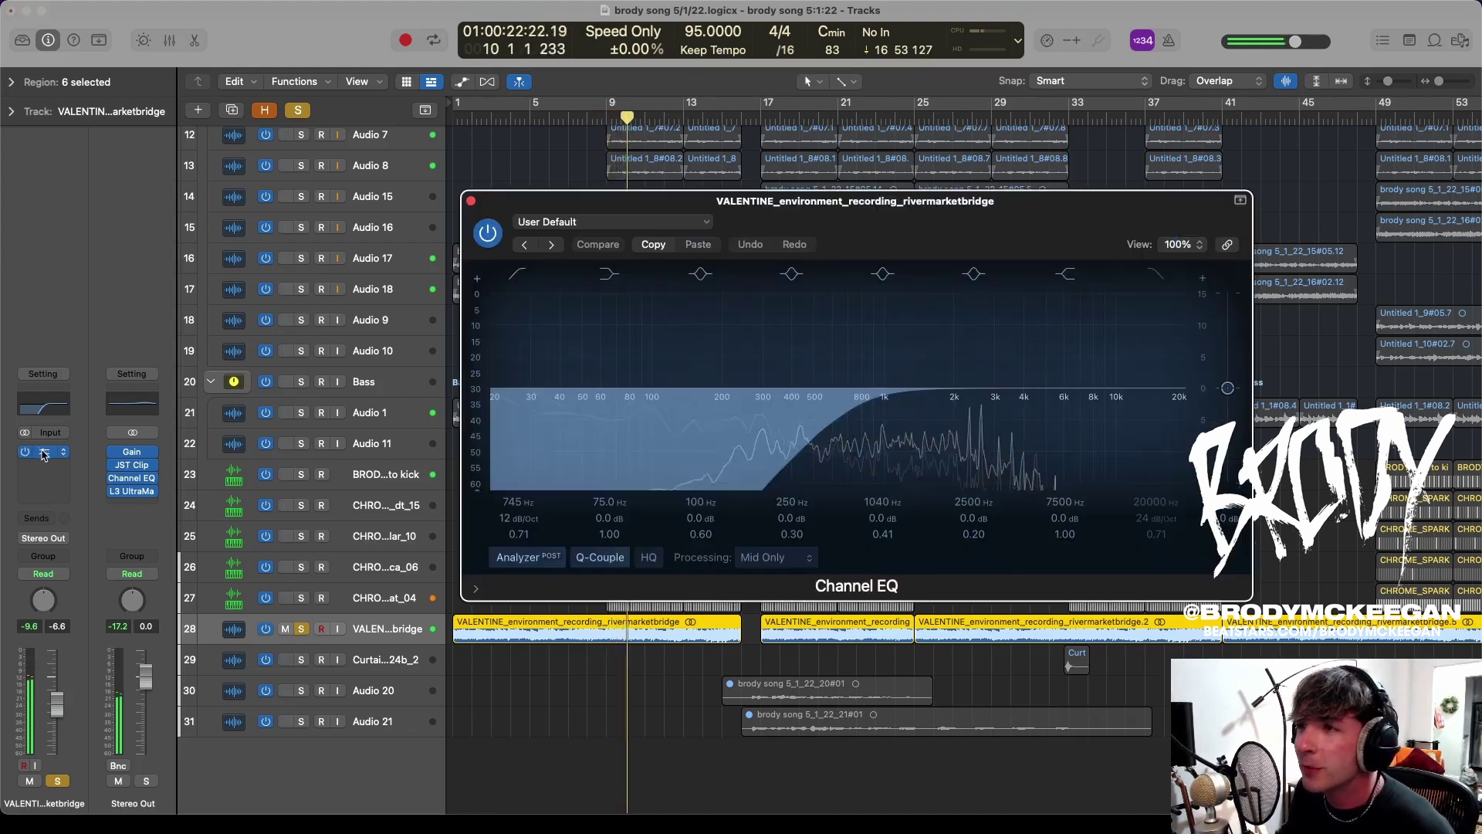
{"action": "left_click", "coordinate": [488, 232]}
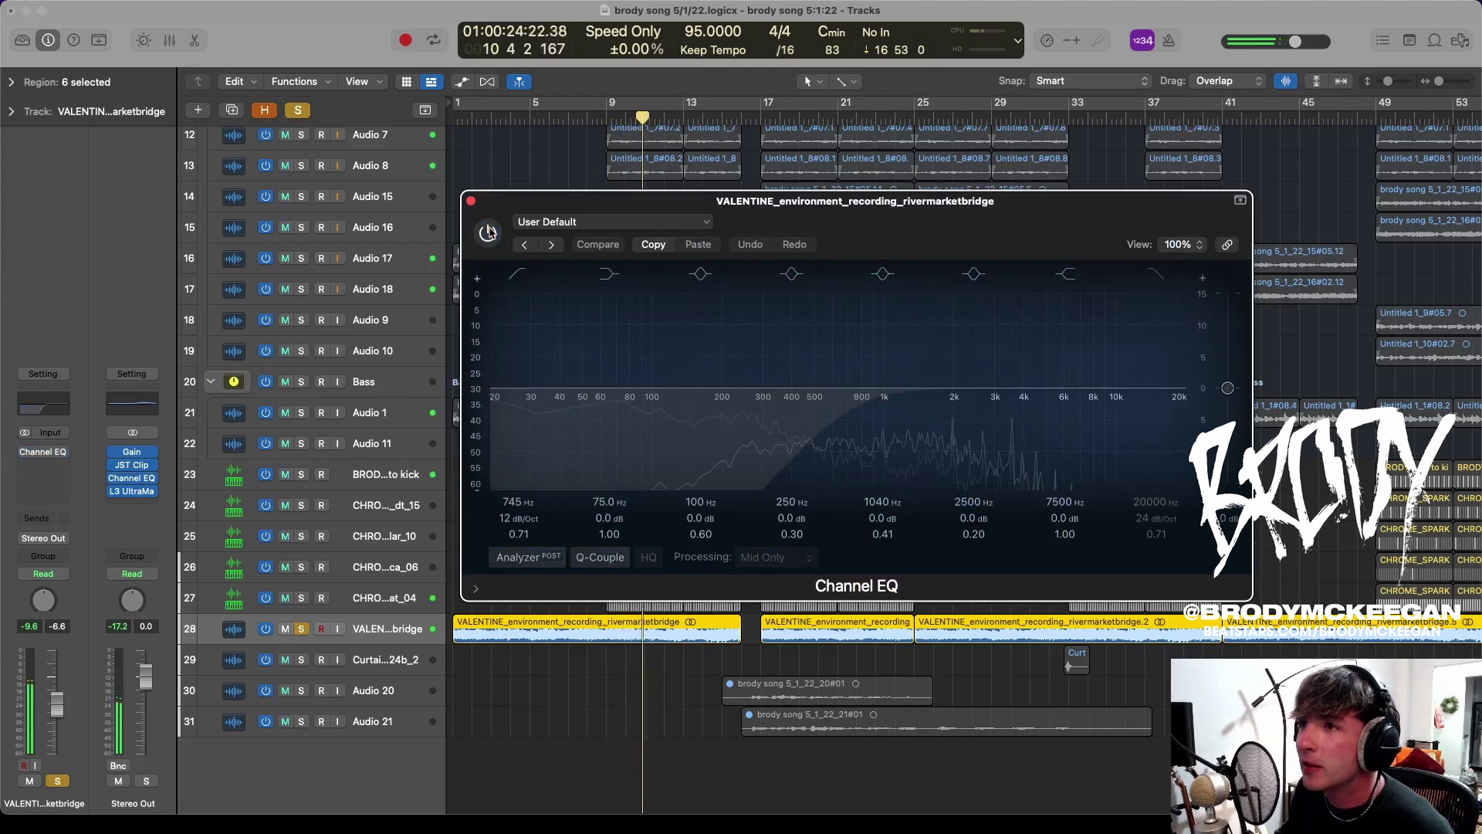
{"action": "left_click", "coordinate": [511, 116]}
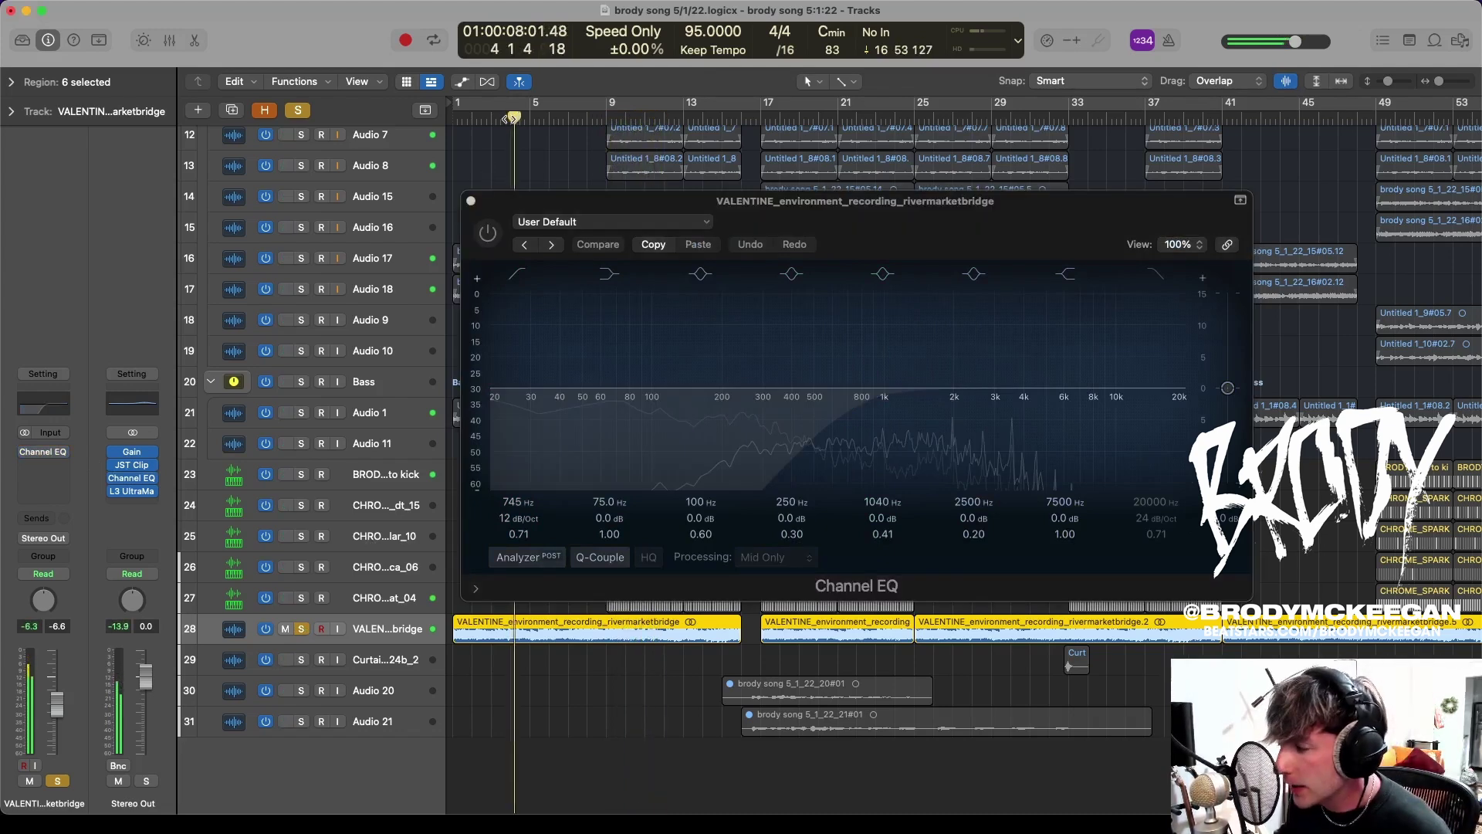
{"action": "left_click", "coordinate": [495, 237]}
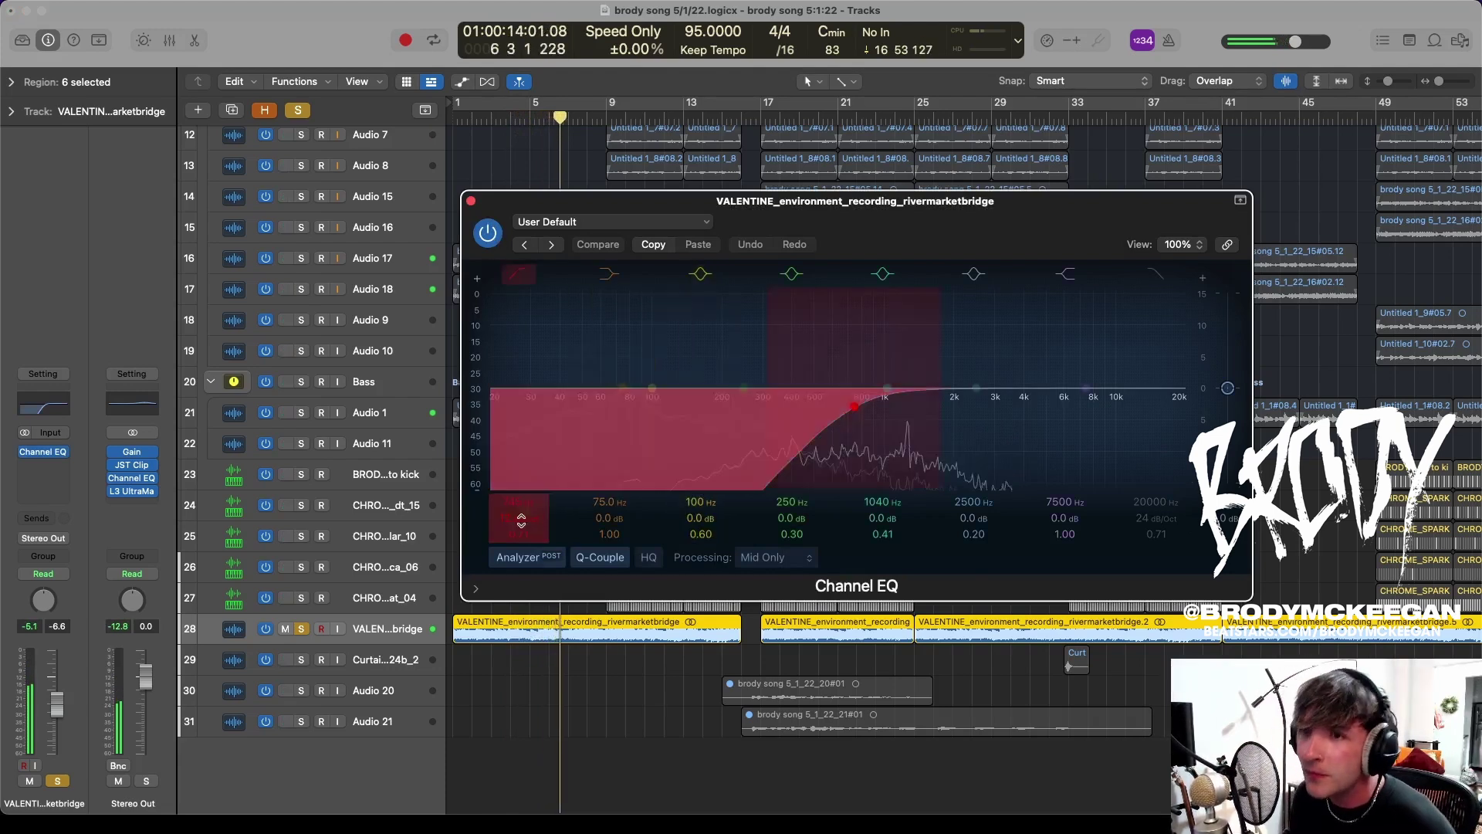
Unsolo the VALENTINE environment recording and compare its Channel EQ bypassed and enabled within the full mix
{"action": "key", "text": "s"}
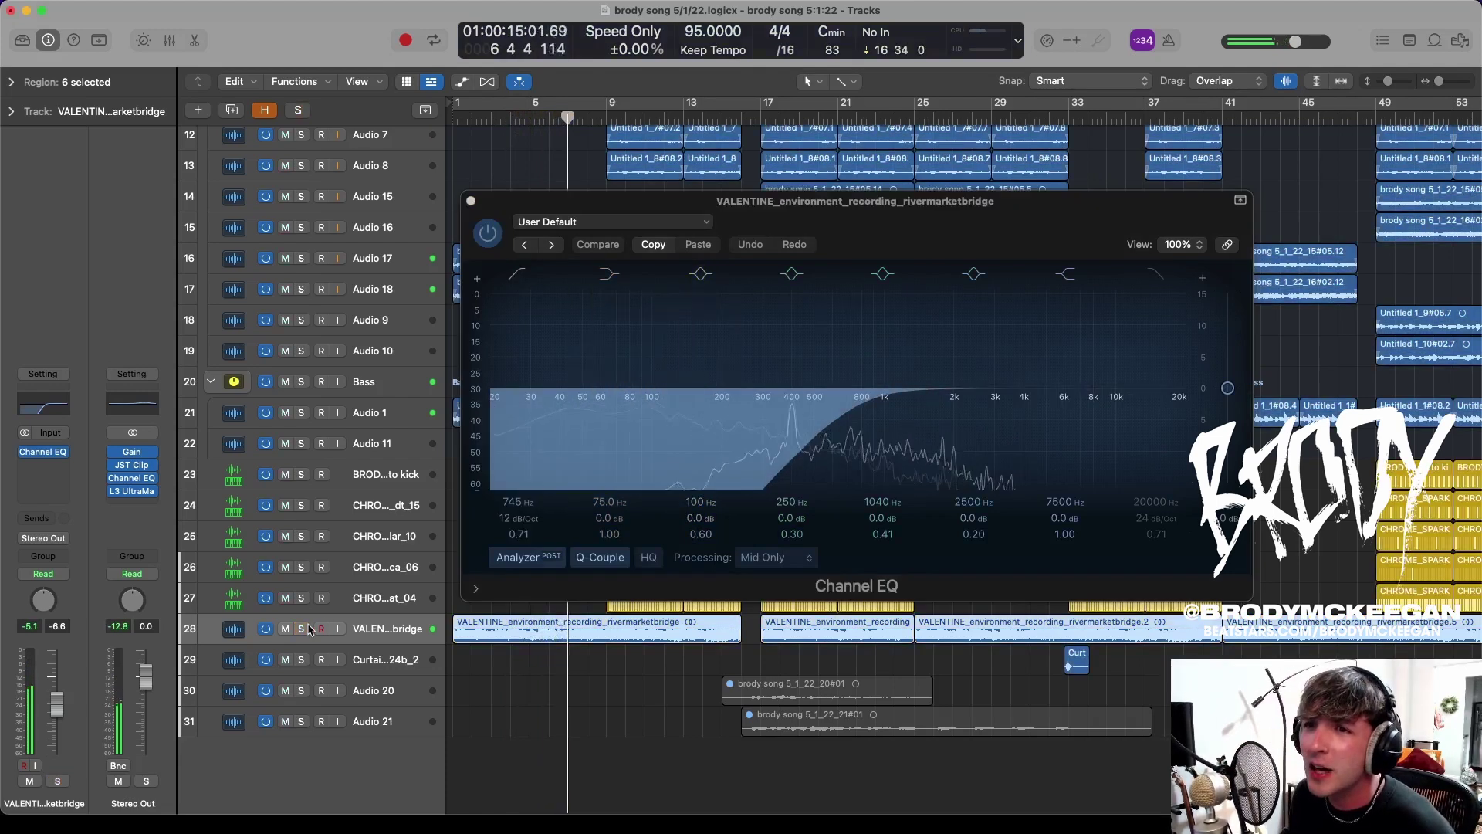
{"action": "left_click", "coordinate": [488, 234]}
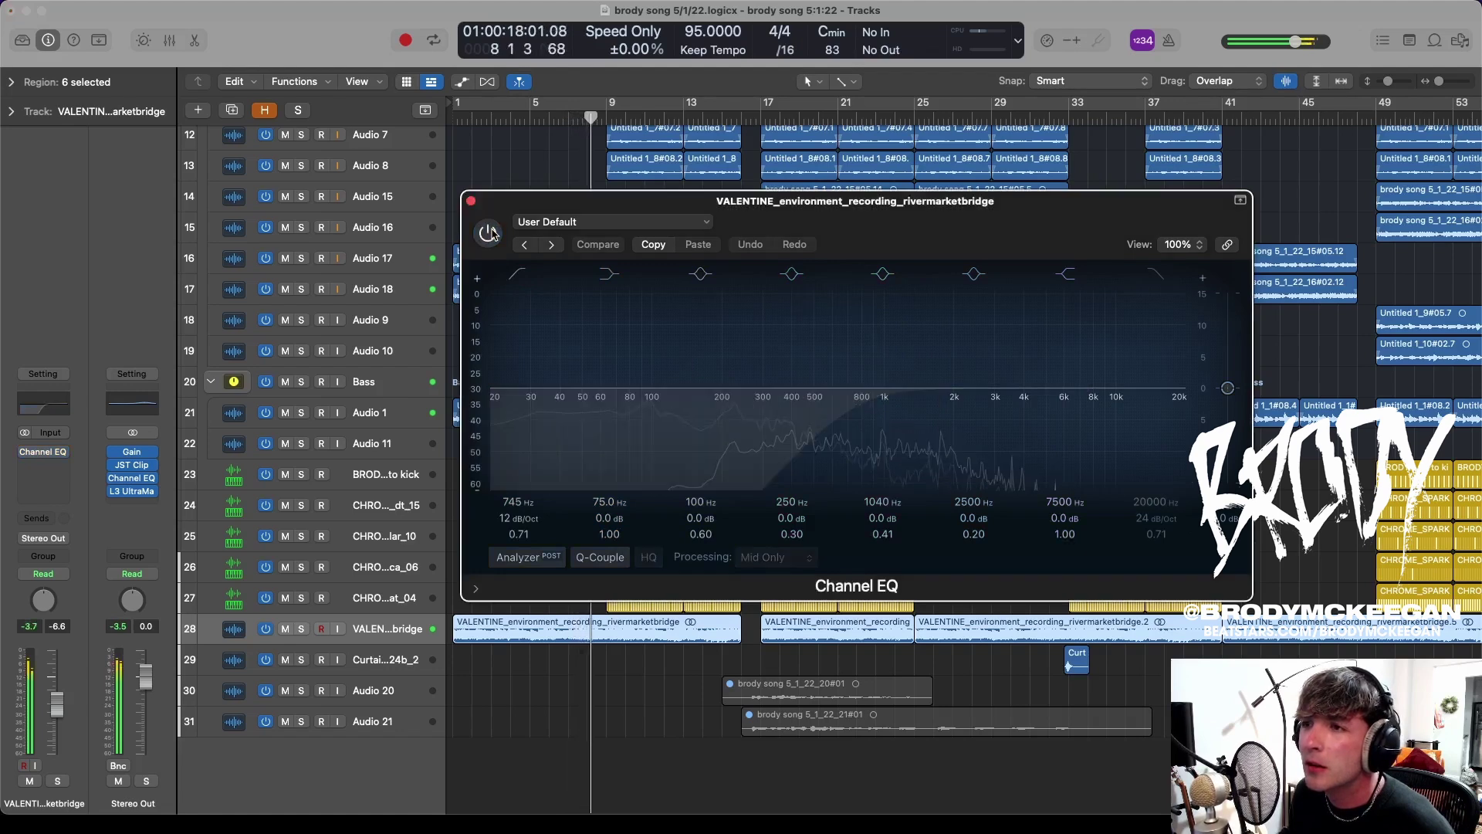
{"action": "left_click", "coordinate": [489, 233]}
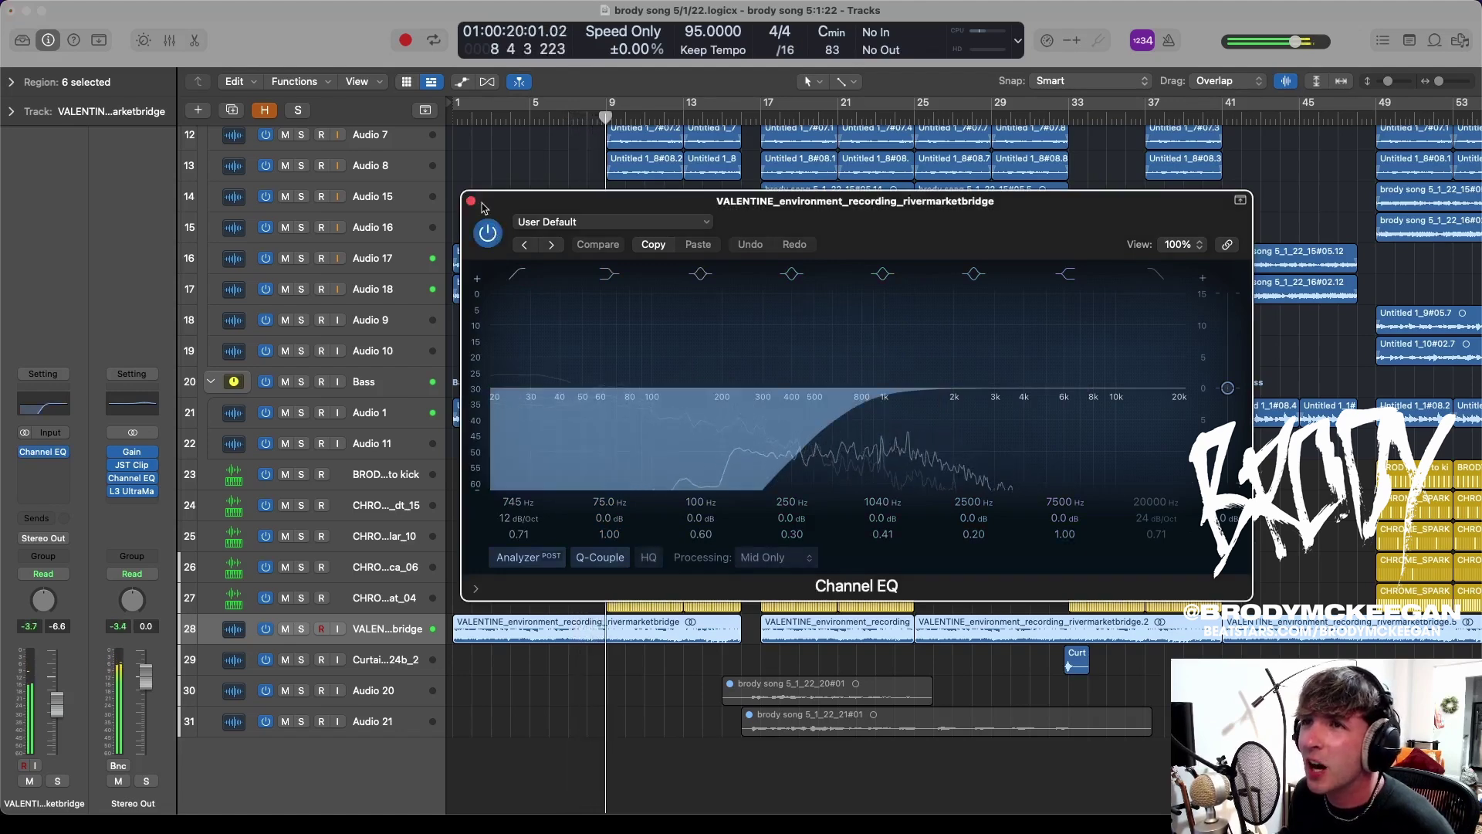
{"action": "left_click", "coordinate": [470, 201]}
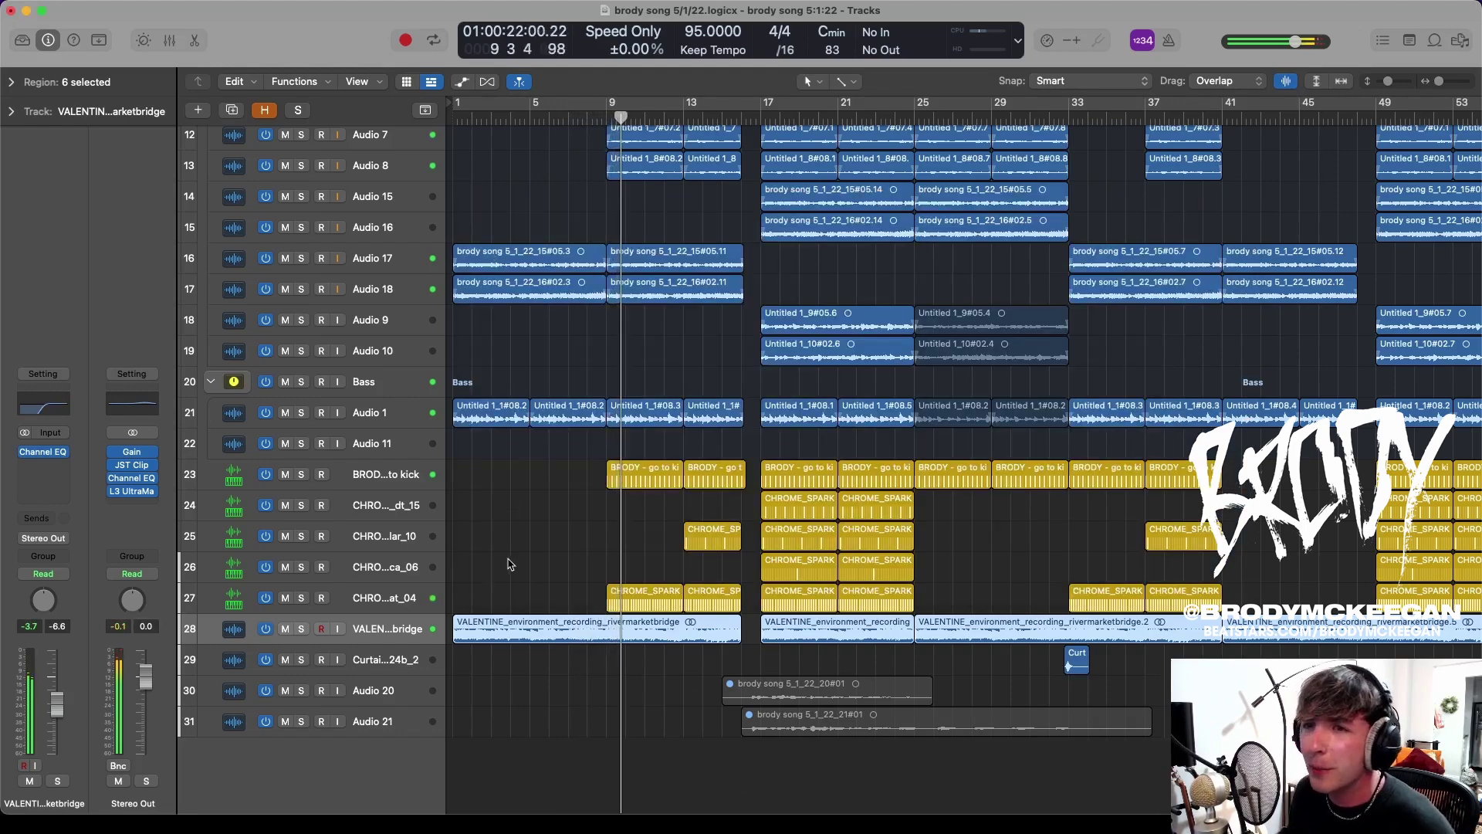
Stop playback, return the playhead to the start of the song, and deselect all regions
{"action": "scroll", "coordinate": [510, 559], "scroll_direction": "down", "scroll_amount": 3}
{"action": "key", "text": "space"}
{"action": "key", "text": "Return"}
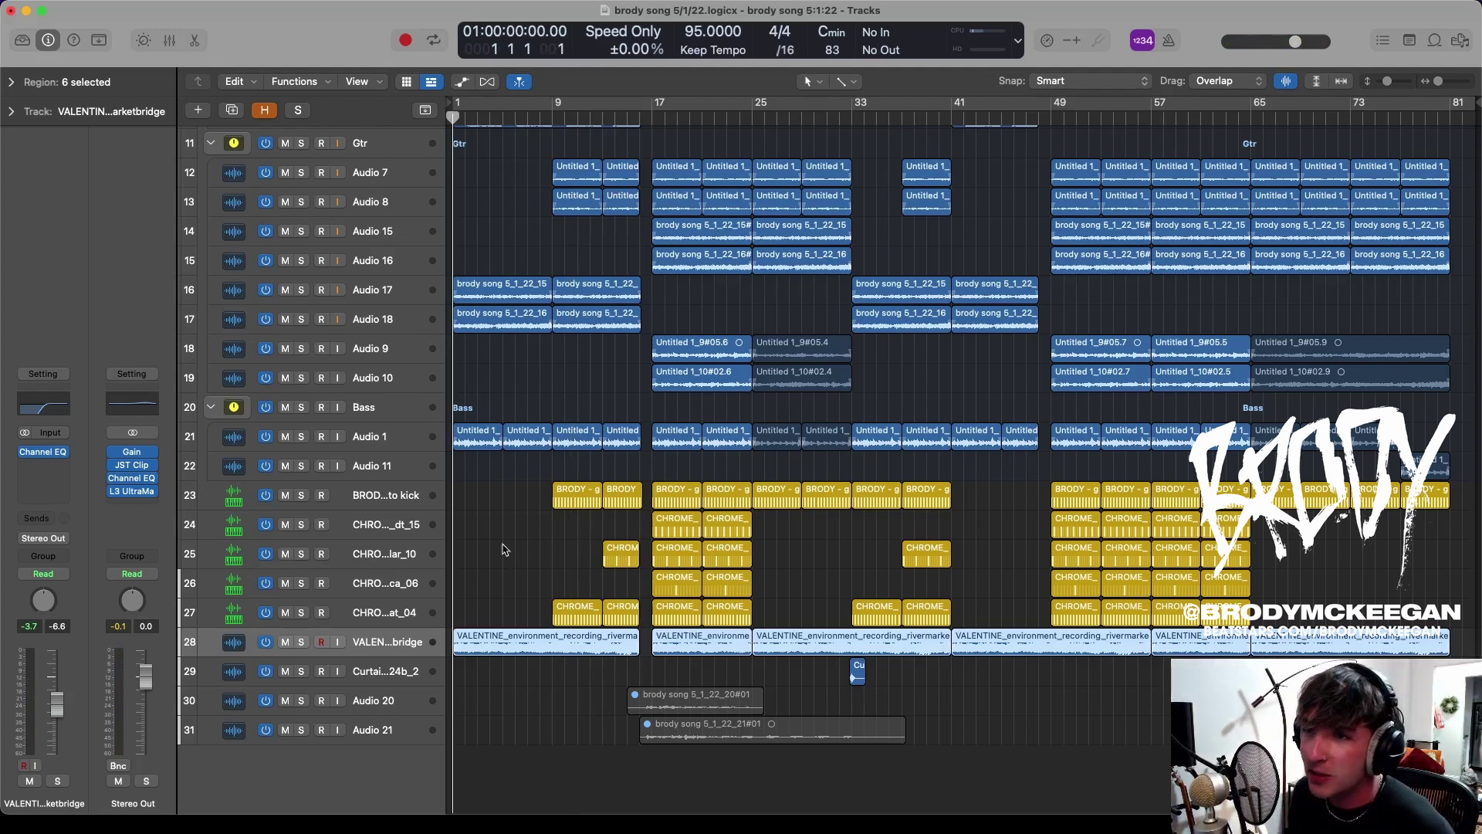
{"action": "left_click", "coordinate": [478, 550]}
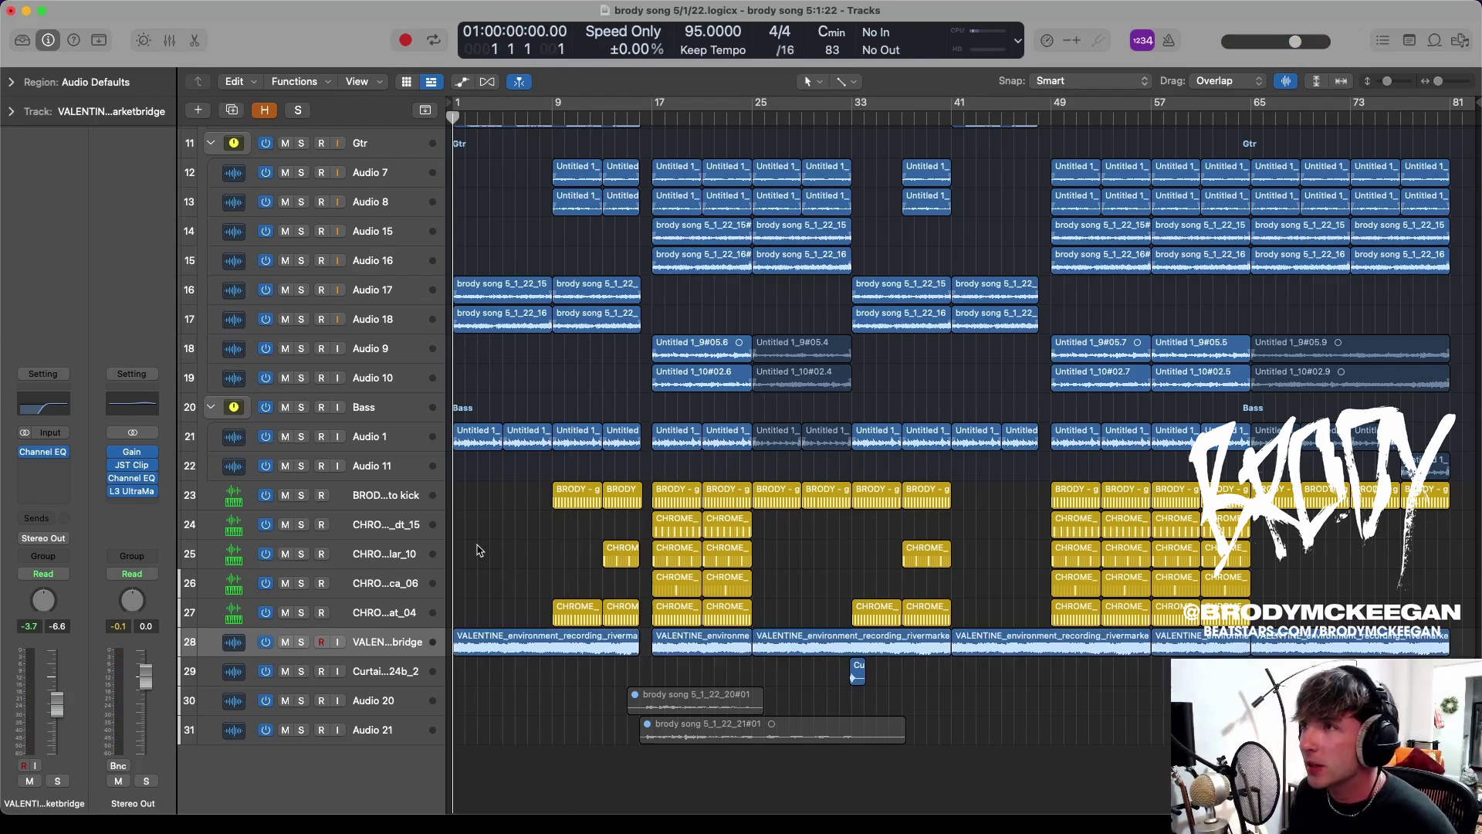
Play from the start with the VALENTINE environment recording soloed, adding the Bass stack and Audio 6 choir
{"action": "scroll", "coordinate": [478, 549], "scroll_direction": "up", "scroll_amount": 5}
{"action": "scroll", "coordinate": [478, 550], "scroll_direction": "down", "scroll_amount": 5}
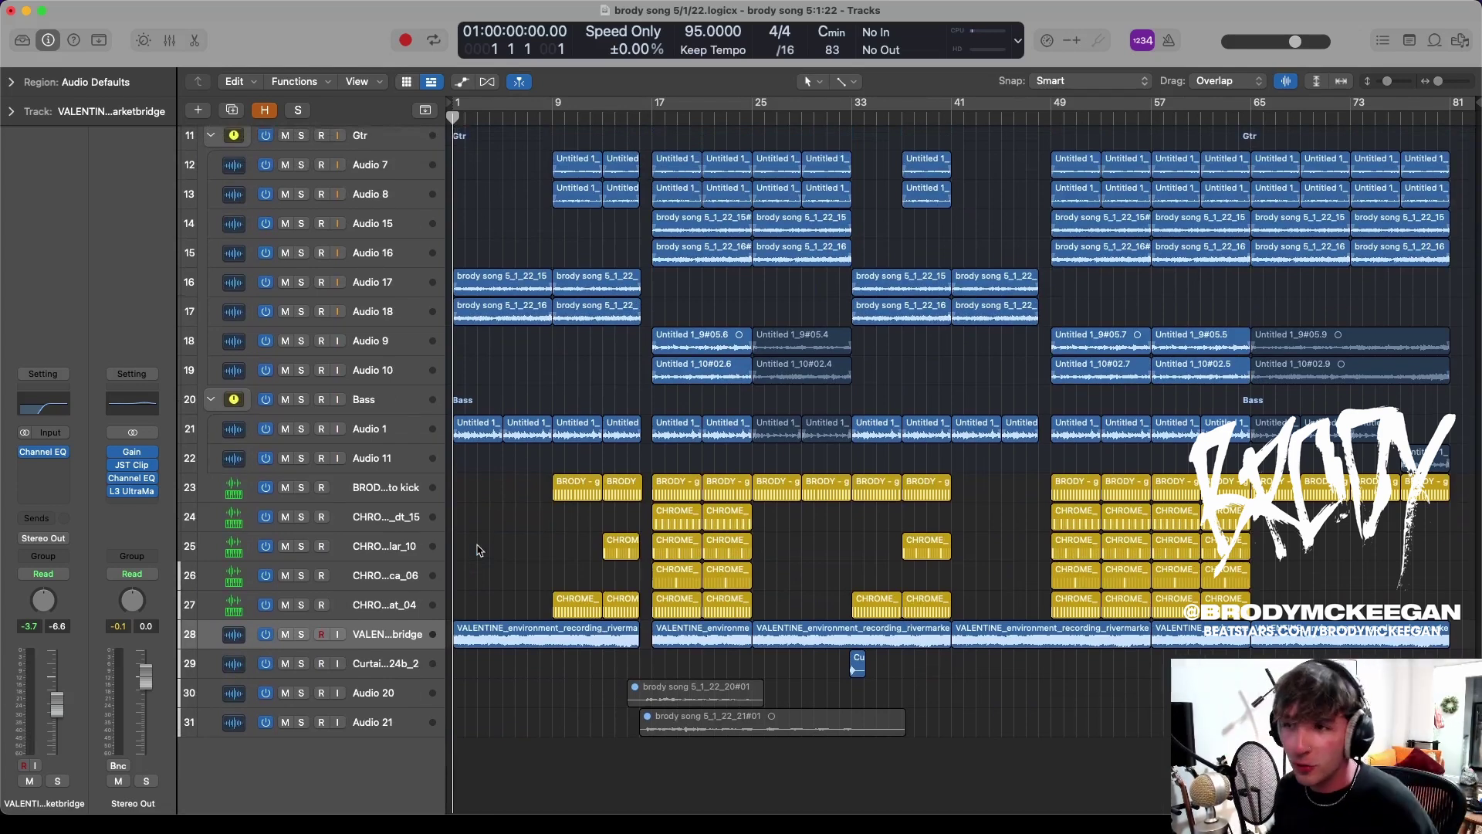
{"action": "scroll", "coordinate": [518, 529], "scroll_direction": "up", "scroll_amount": 2}
{"action": "left_click", "coordinate": [301, 675]}
{"action": "key", "text": "space"}
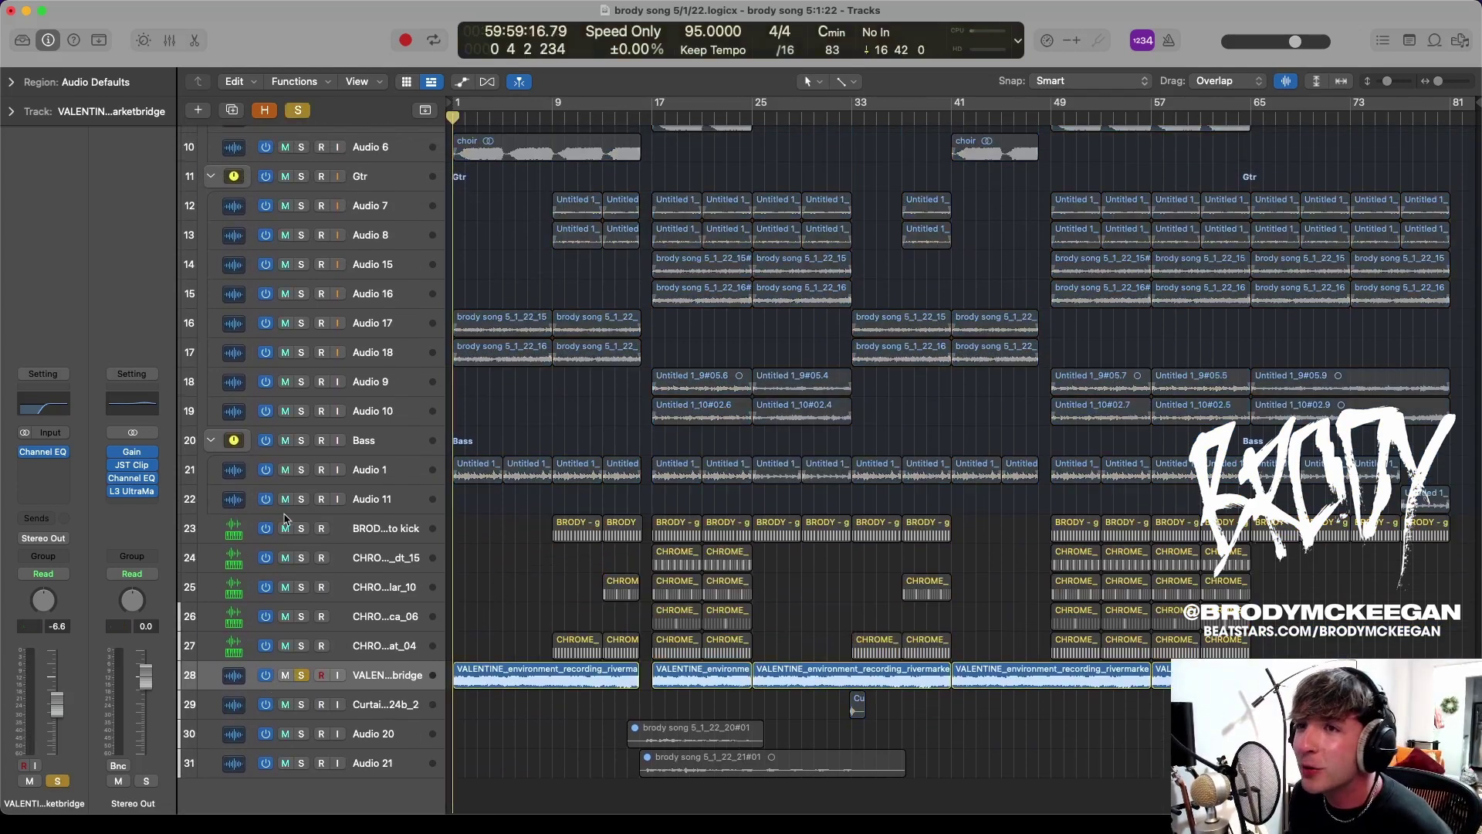
{"action": "left_click", "coordinate": [301, 440]}
{"action": "scroll", "coordinate": [312, 402], "scroll_direction": "up", "scroll_amount": 5}
{"action": "left_click", "coordinate": [302, 344]}
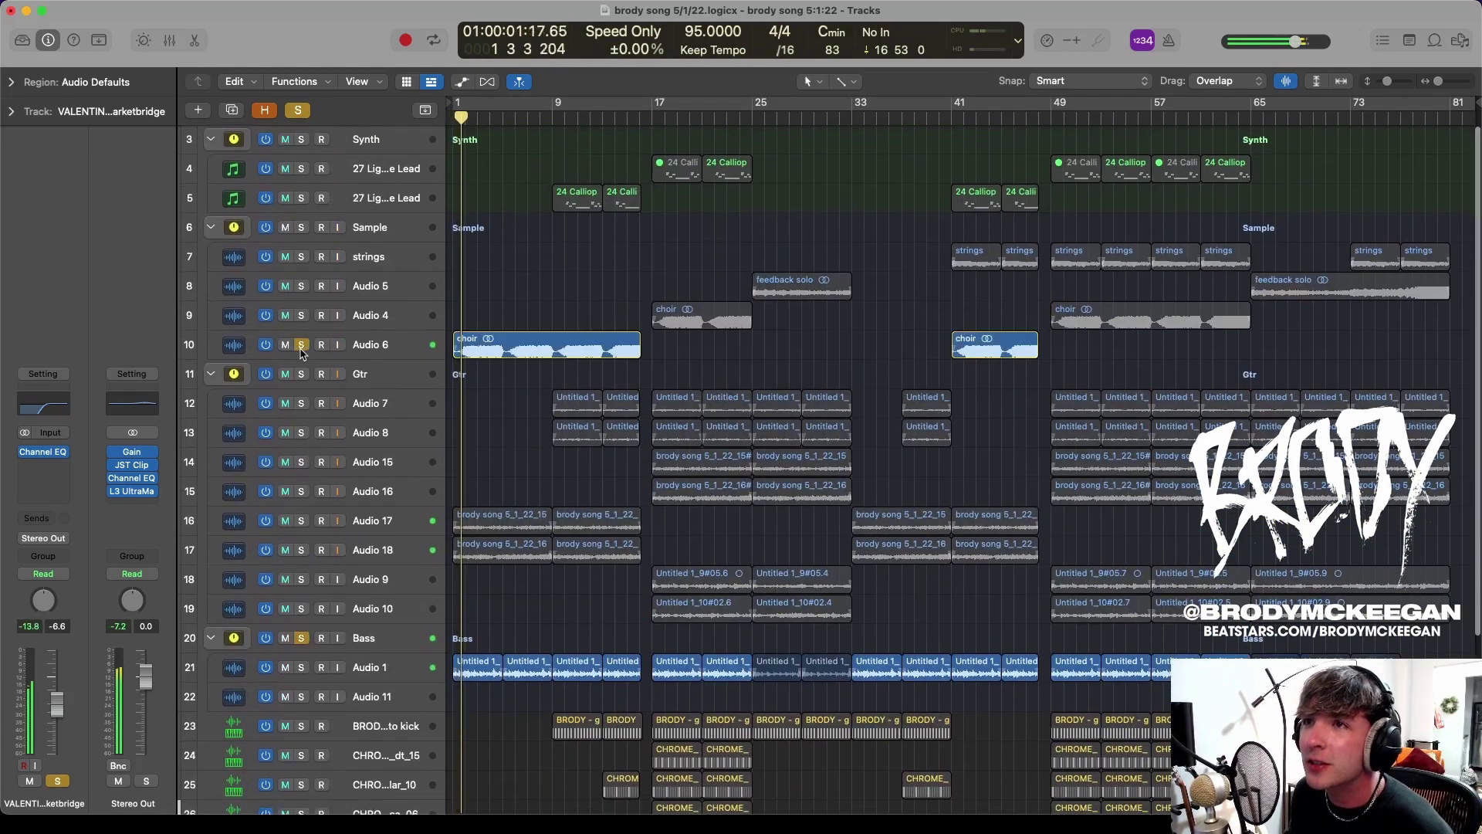
Clear all solos to hear the full arrangement, and stop playback
{"action": "left_click", "coordinate": [300, 111]}
{"action": "scroll", "coordinate": [461, 409], "scroll_direction": "down", "scroll_amount": 8}
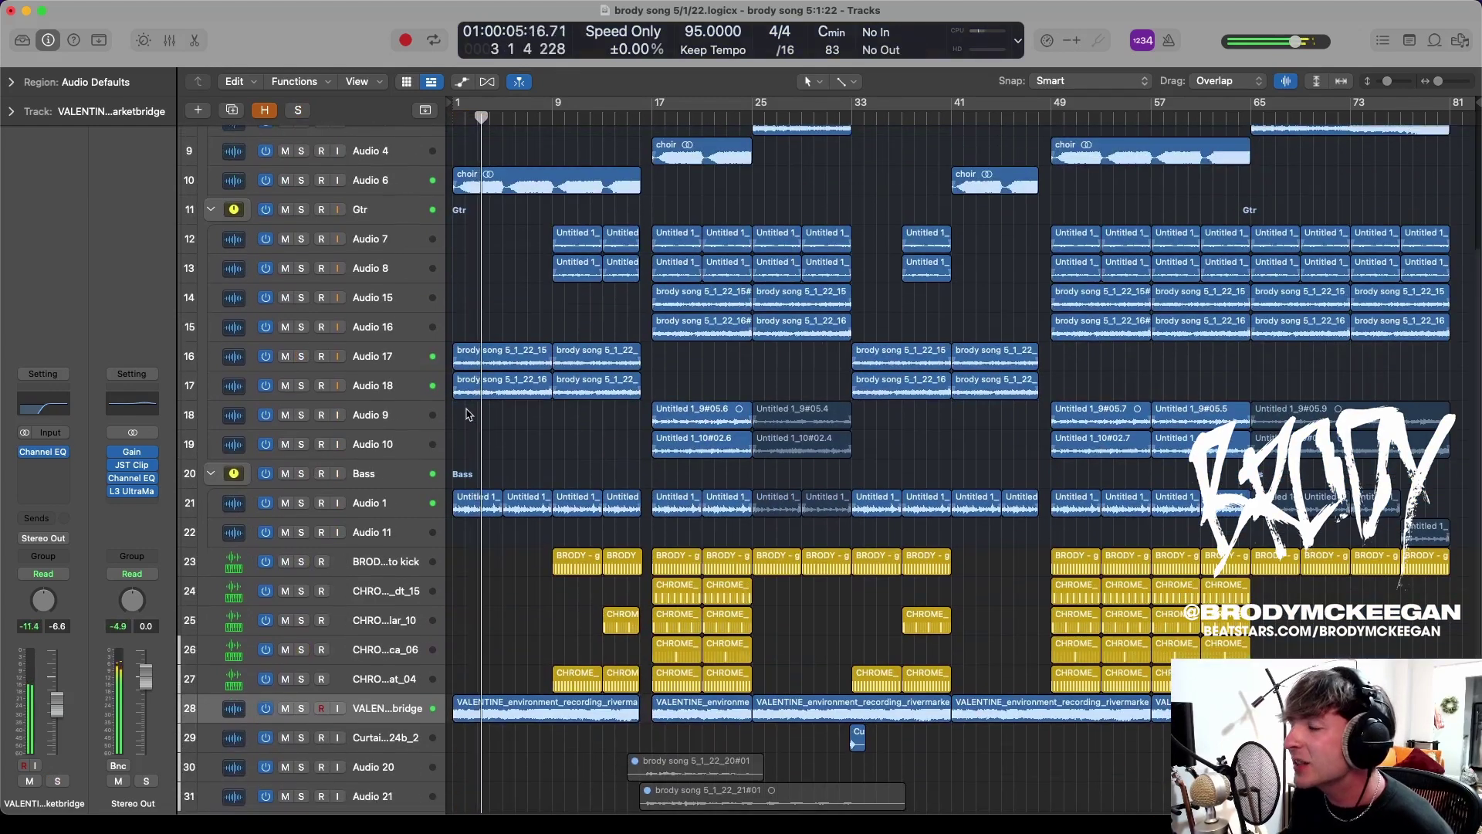
{"action": "scroll", "coordinate": [466, 436], "scroll_direction": "down", "scroll_amount": 3}
{"action": "key", "text": "space"}
Enable cycle mode and set the cycle range to bars 17 through 25 over the drum section
{"action": "key", "text": "super+Down"}
{"action": "key", "text": "super+Down"}
{"action": "key", "text": "super+Down"}
{"action": "key", "text": "super+Right"}
{"action": "key", "text": "super+Right"}
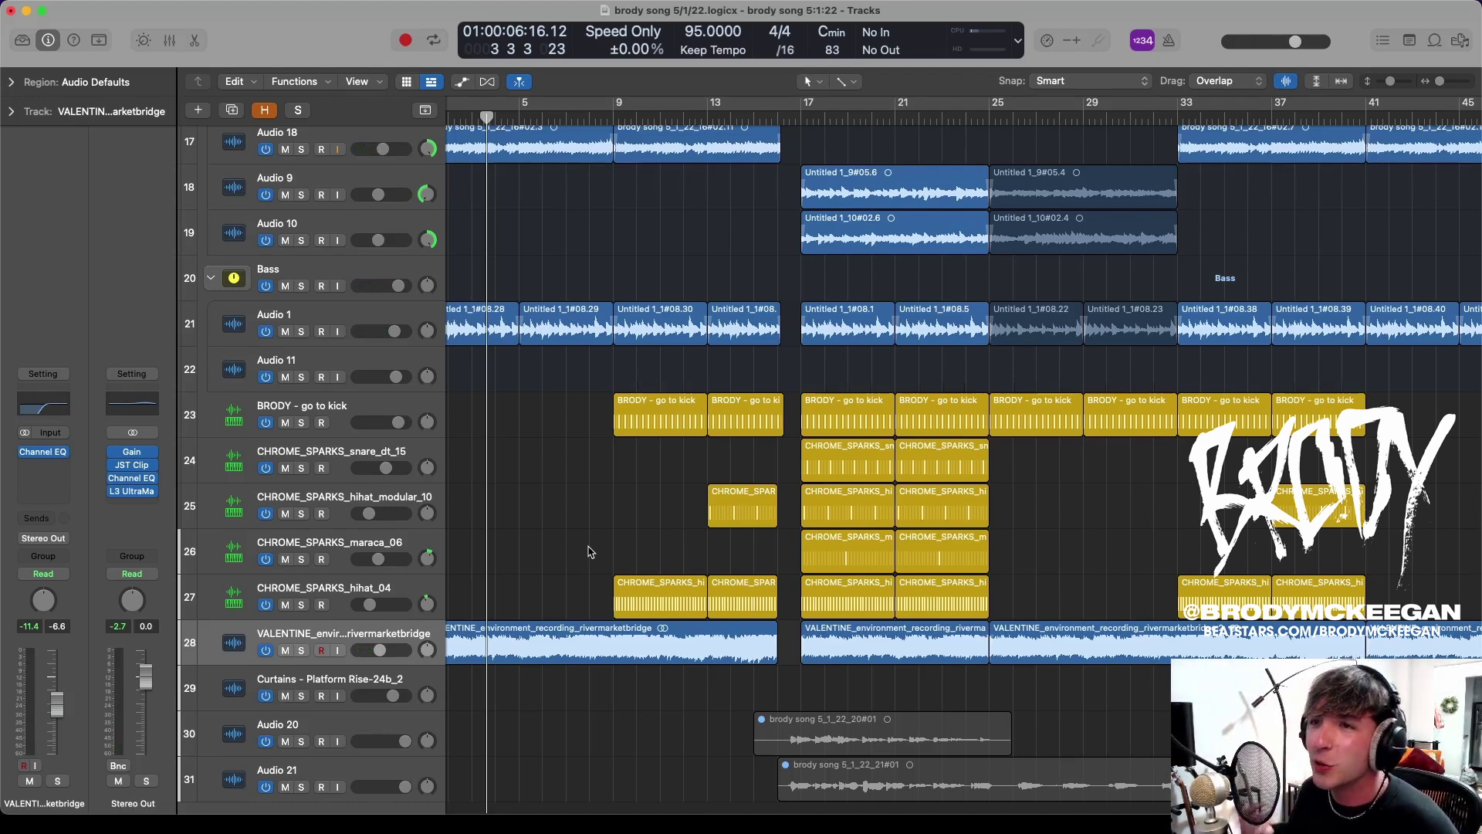
{"action": "scroll", "coordinate": [583, 363], "scroll_direction": "left", "scroll_amount": 3}
{"action": "key", "text": "c"}
{"action": "key", "text": "c"}
{"action": "left_click_drag", "start_coordinate": [769, 102], "coordinate": [986, 139]}
{"action": "left_click_drag", "start_coordinate": [829, 112], "coordinate": [1018, 114]}
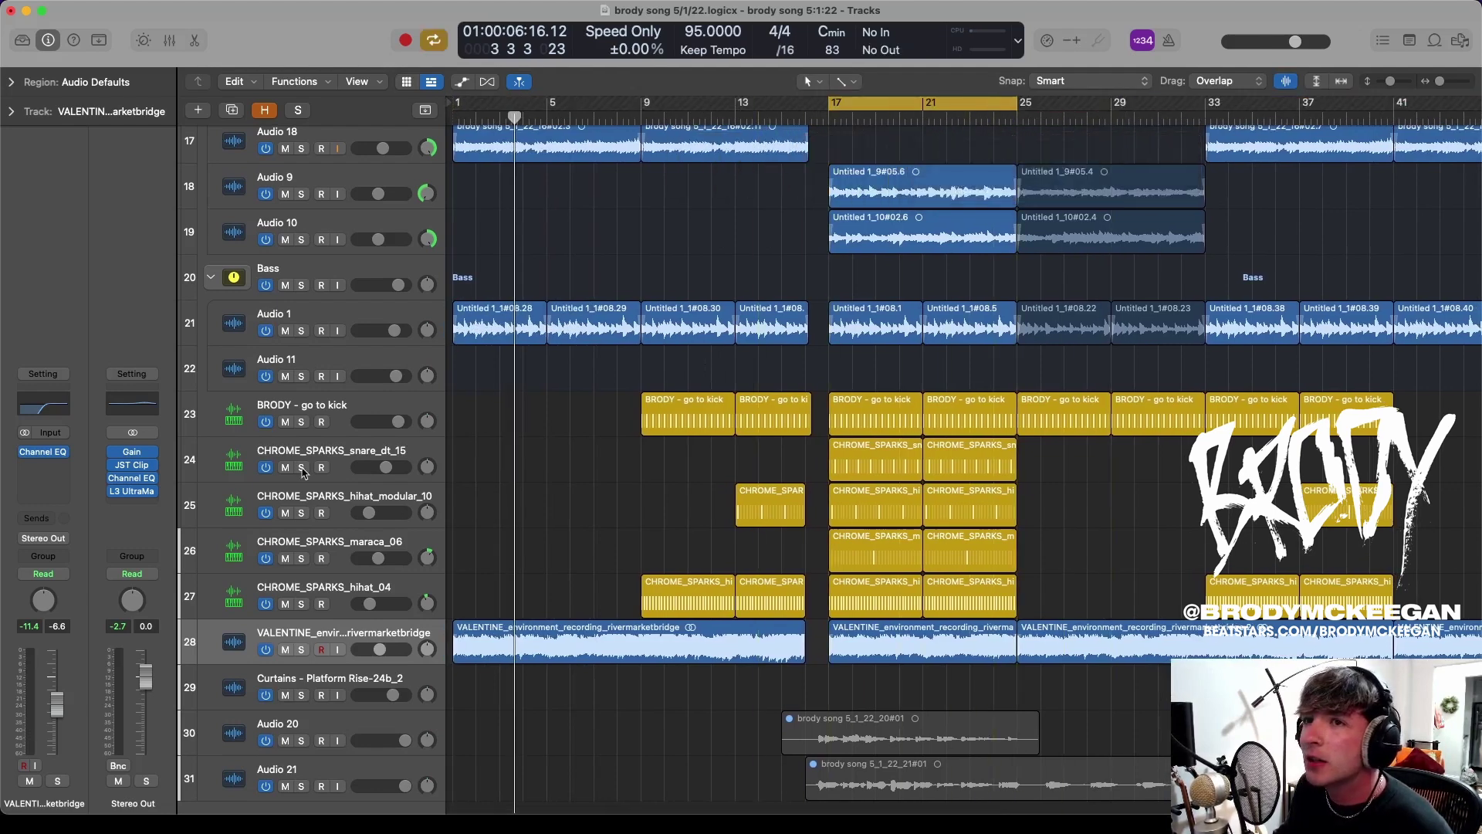
Solo and select the BRODY - go to kick track, and play the cycled section
{"action": "left_click", "coordinate": [301, 422]}
{"action": "key", "text": "space"}
{"action": "left_click", "coordinate": [430, 407]}
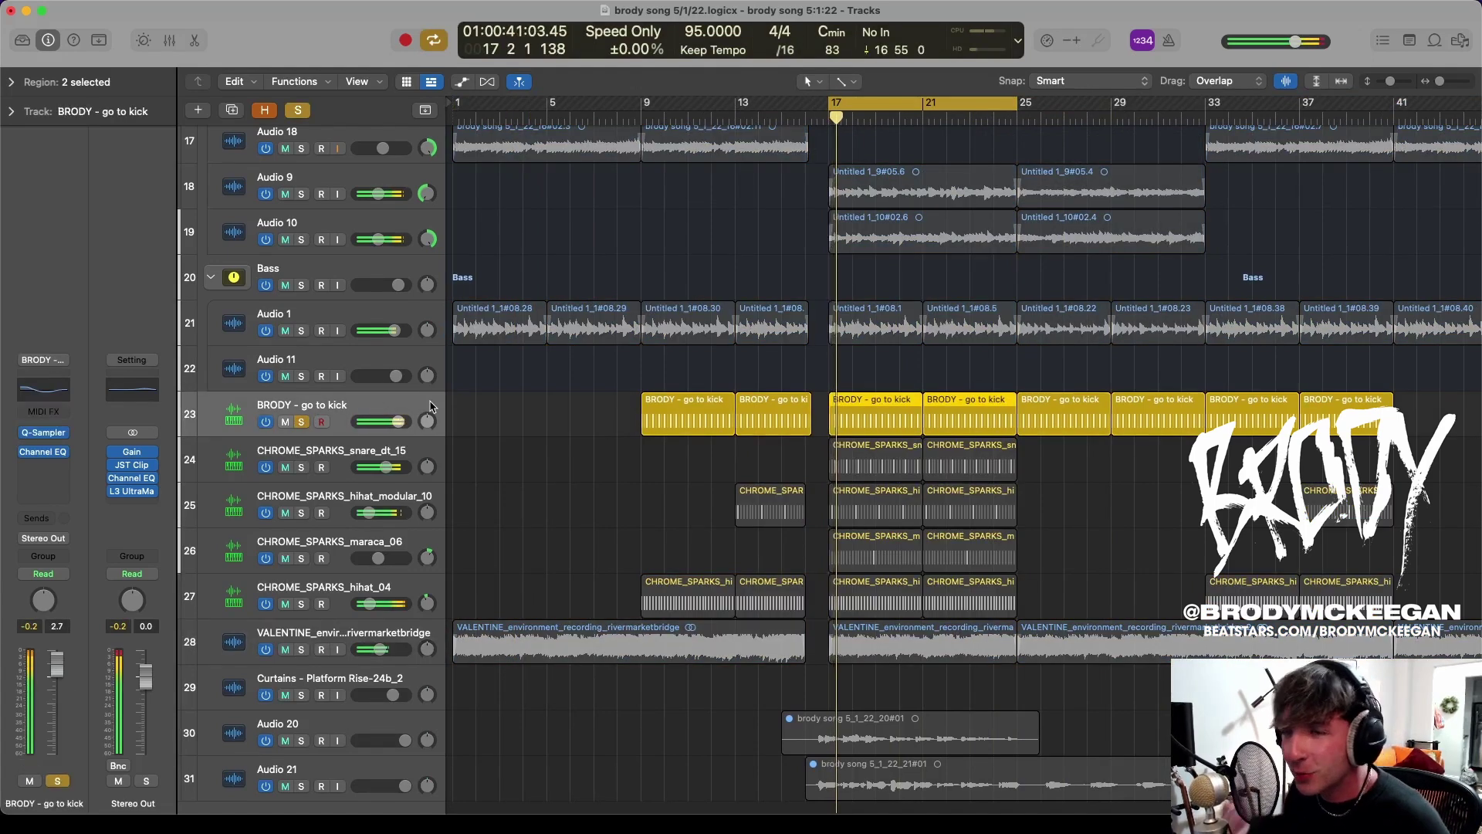
{"action": "scroll", "coordinate": [617, 441], "scroll_direction": "down", "scroll_amount": 3}
{"action": "scroll", "coordinate": [618, 442], "scroll_direction": "up", "scroll_amount": 5}
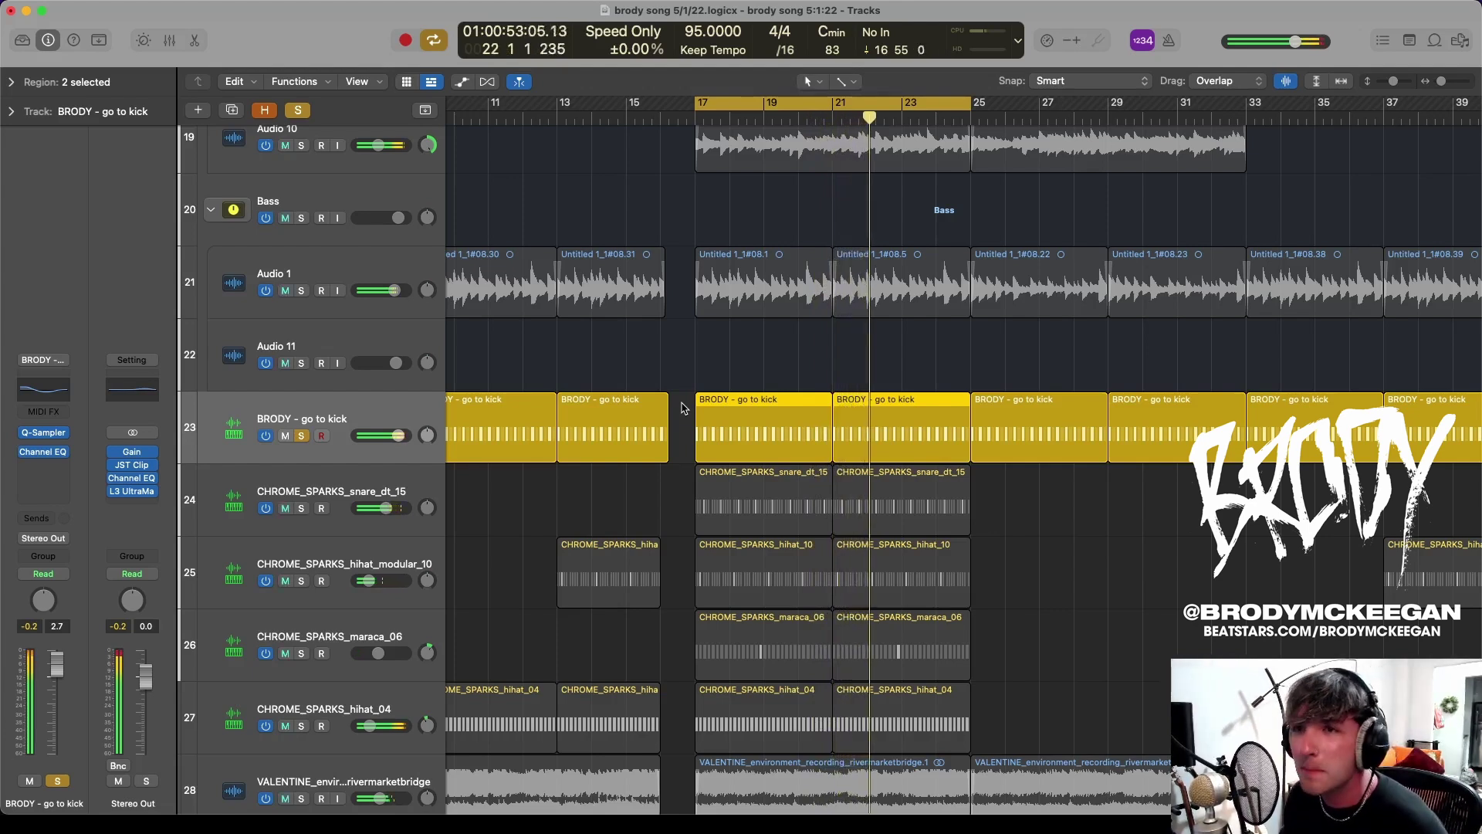
Add the CHROME_SPARKS_snare_dt_15 track to the soloed kick and select it
{"action": "left_click", "coordinate": [302, 509]}
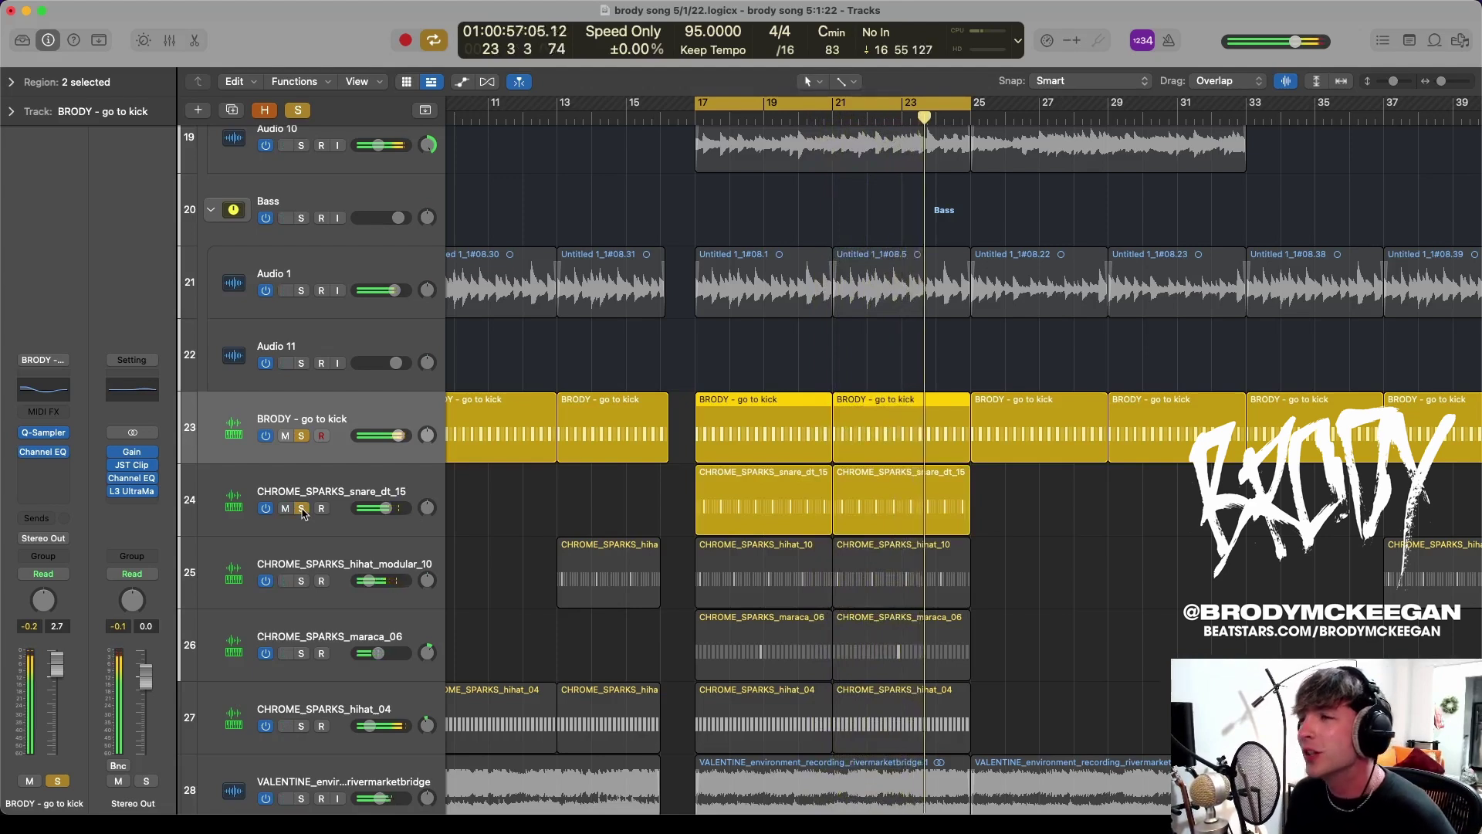
{"action": "left_click", "coordinate": [353, 485]}
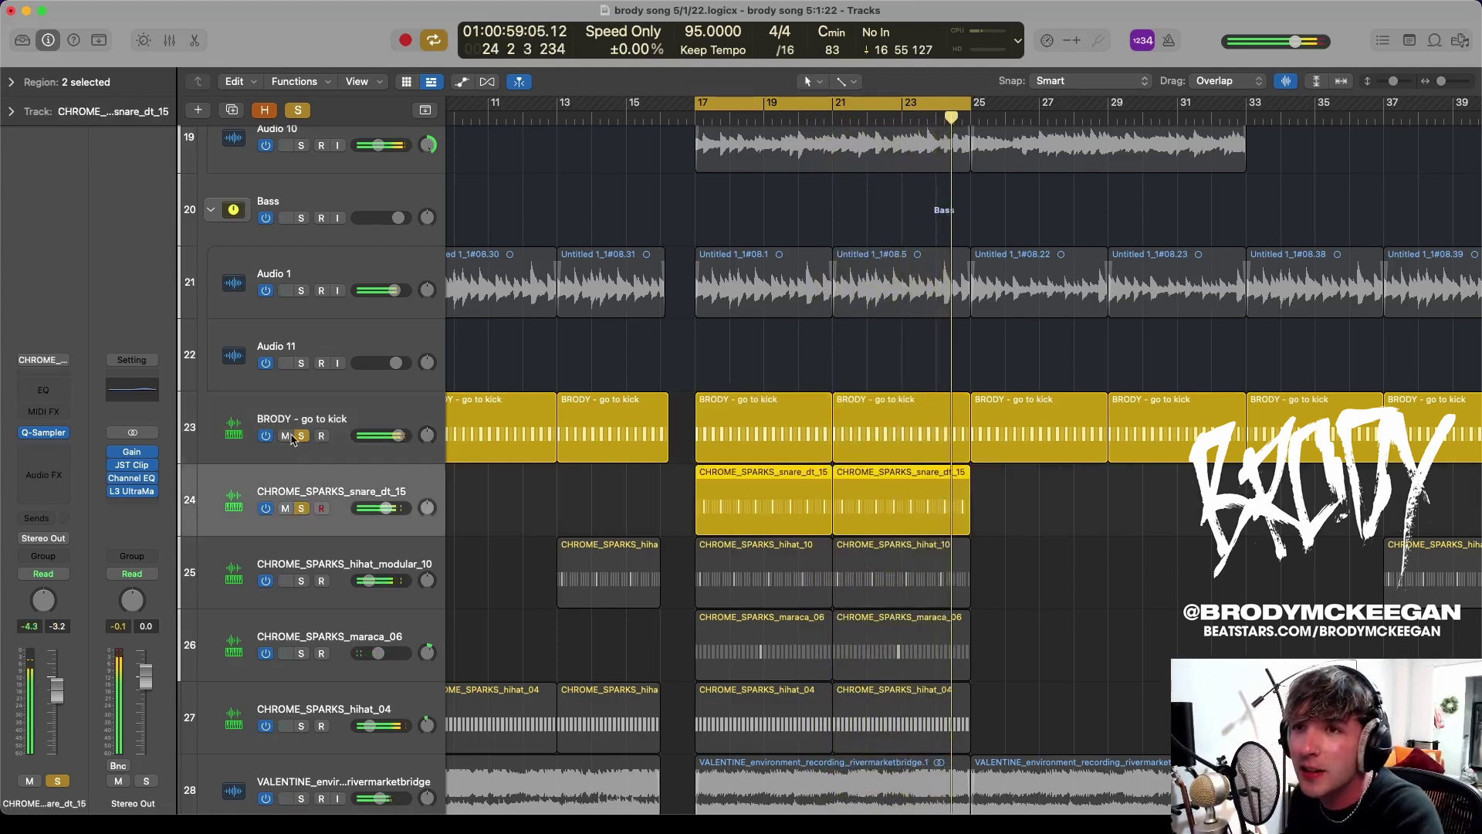
{"action": "scroll", "coordinate": [572, 482], "scroll_direction": "down", "scroll_amount": 3}
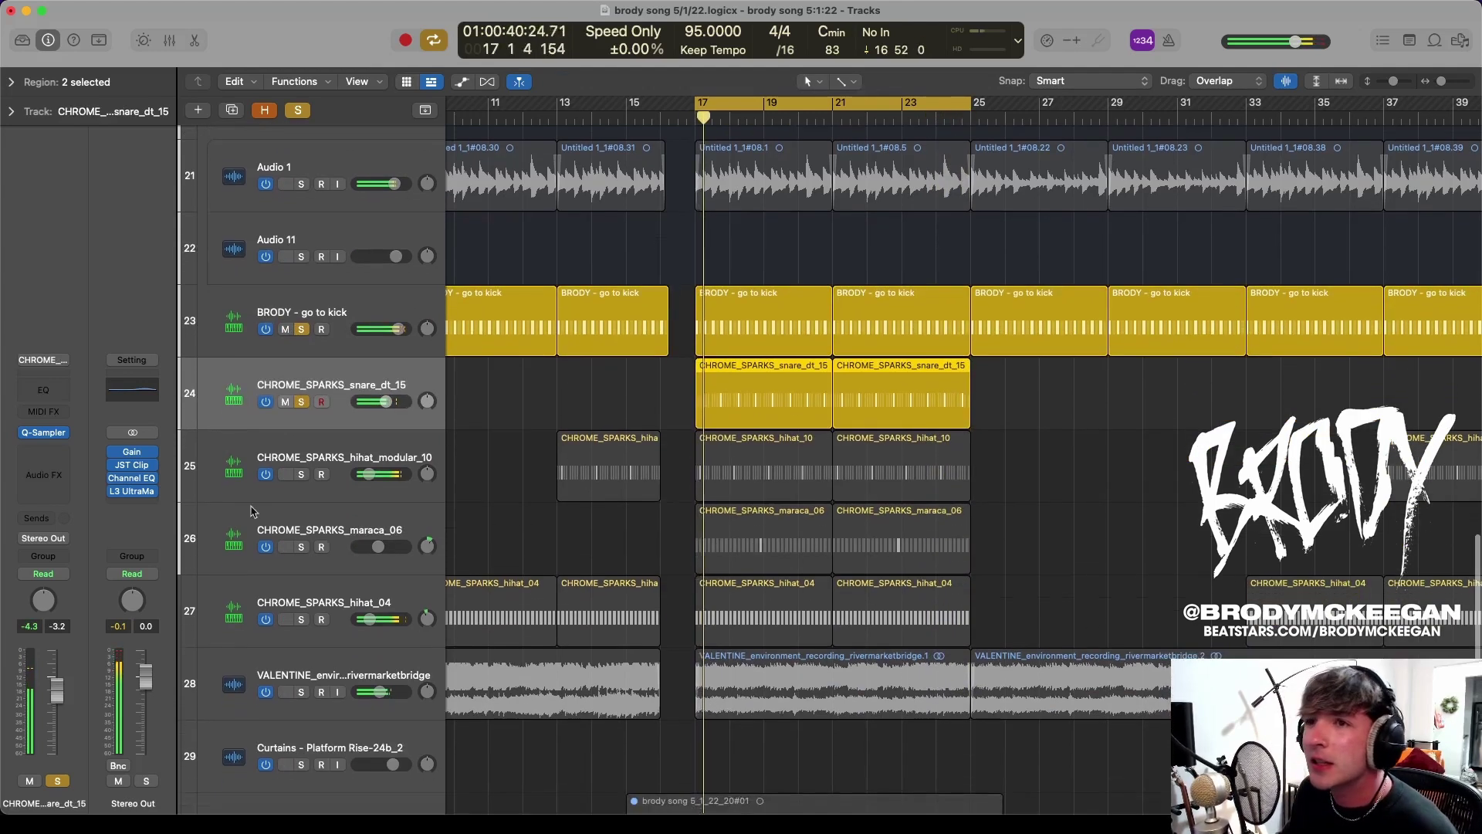
Add the hihat_modular_10, maraca_06 and hihat_04 tracks to the soloed drums one after another
{"action": "left_click", "coordinate": [301, 474]}
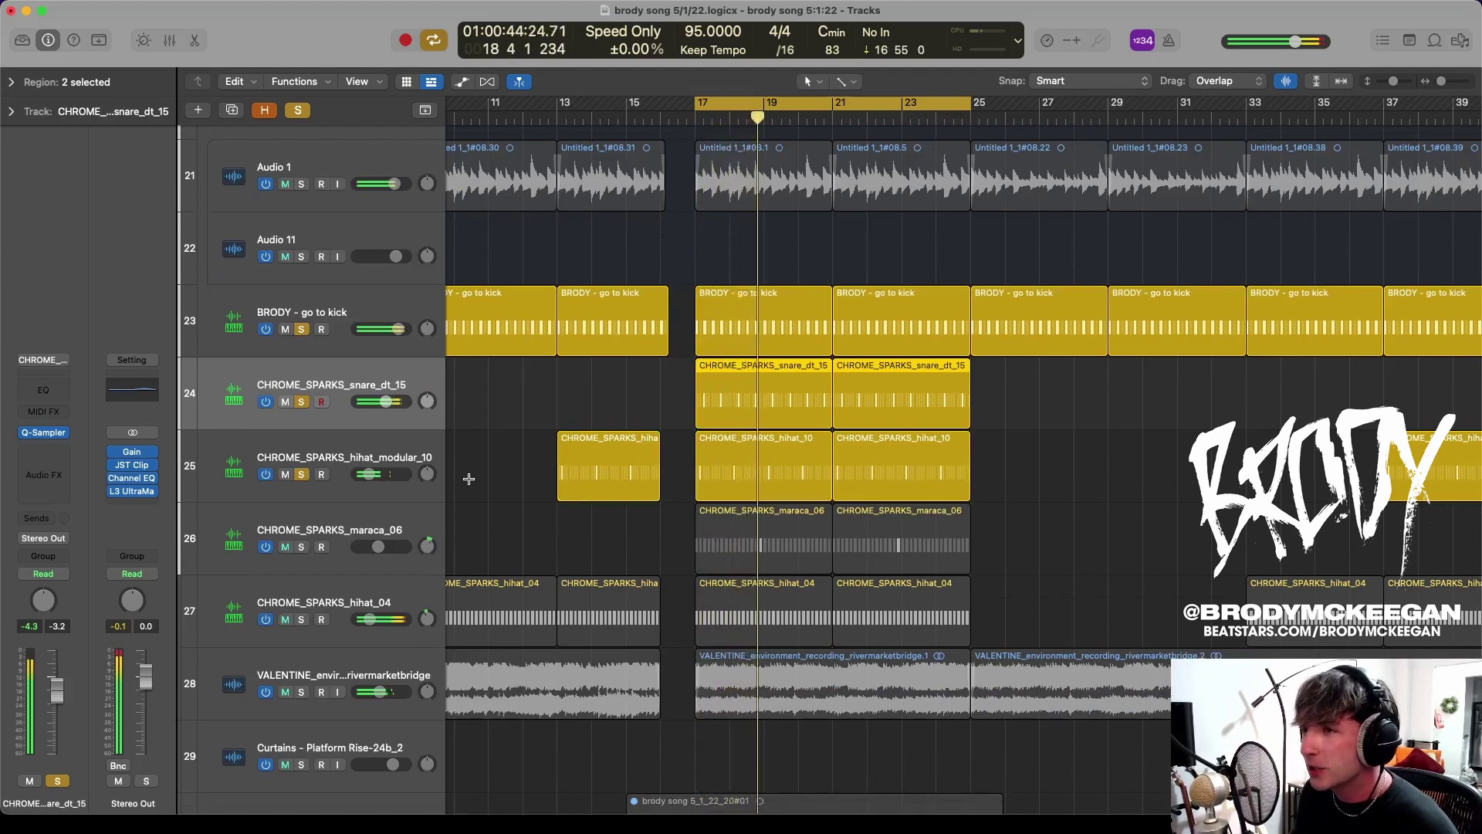
{"action": "left_click", "coordinate": [301, 546]}
{"action": "left_click", "coordinate": [301, 619]}
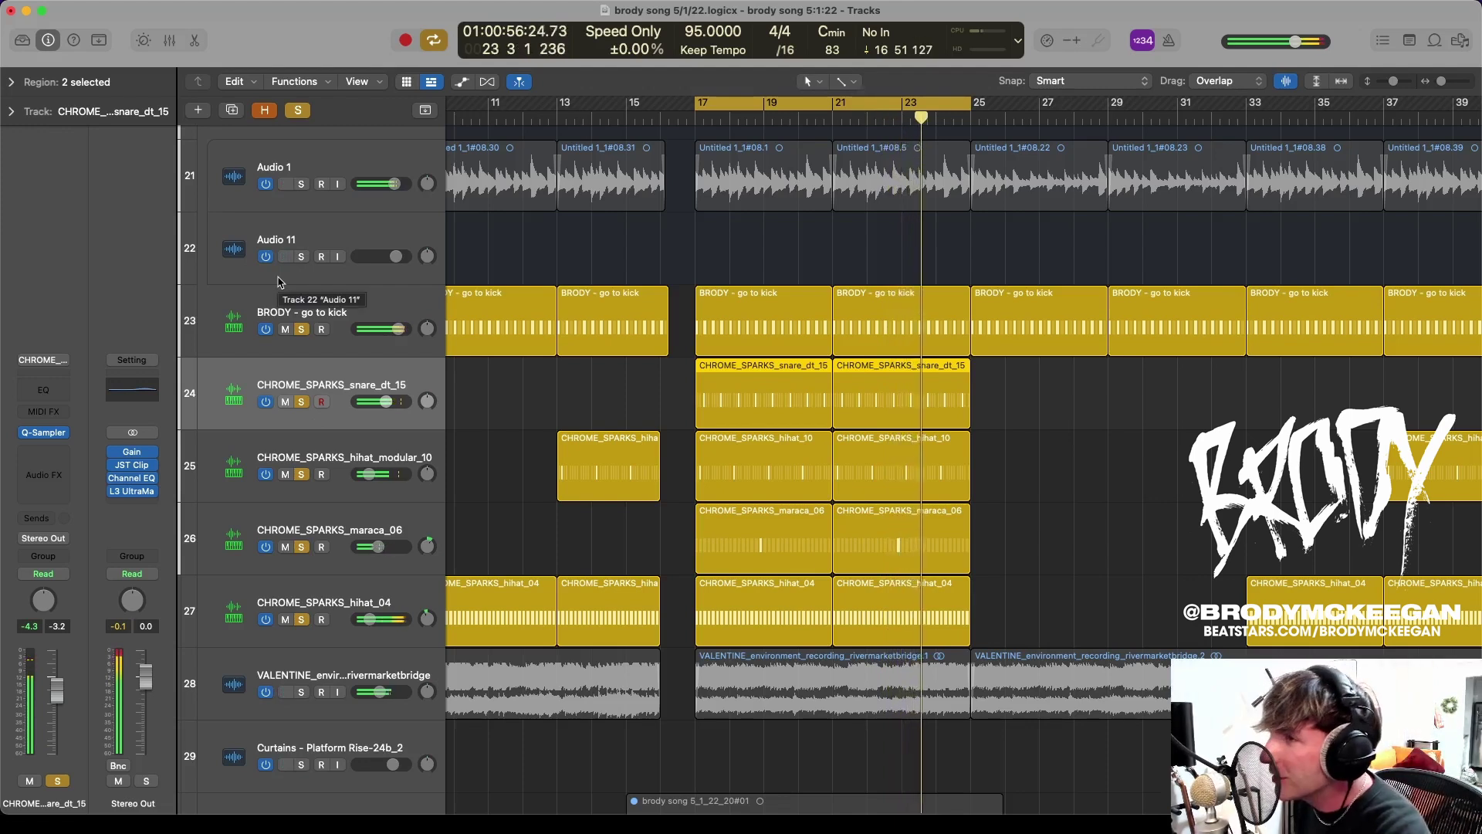
Add the VALENTINE environment recording and the Audio 1 bass to the soloed drums
{"action": "left_click", "coordinate": [302, 693]}
{"action": "scroll", "coordinate": [619, 447], "scroll_direction": "down", "scroll_amount": 4}
{"action": "scroll", "coordinate": [619, 447], "scroll_direction": "up", "scroll_amount": 5}
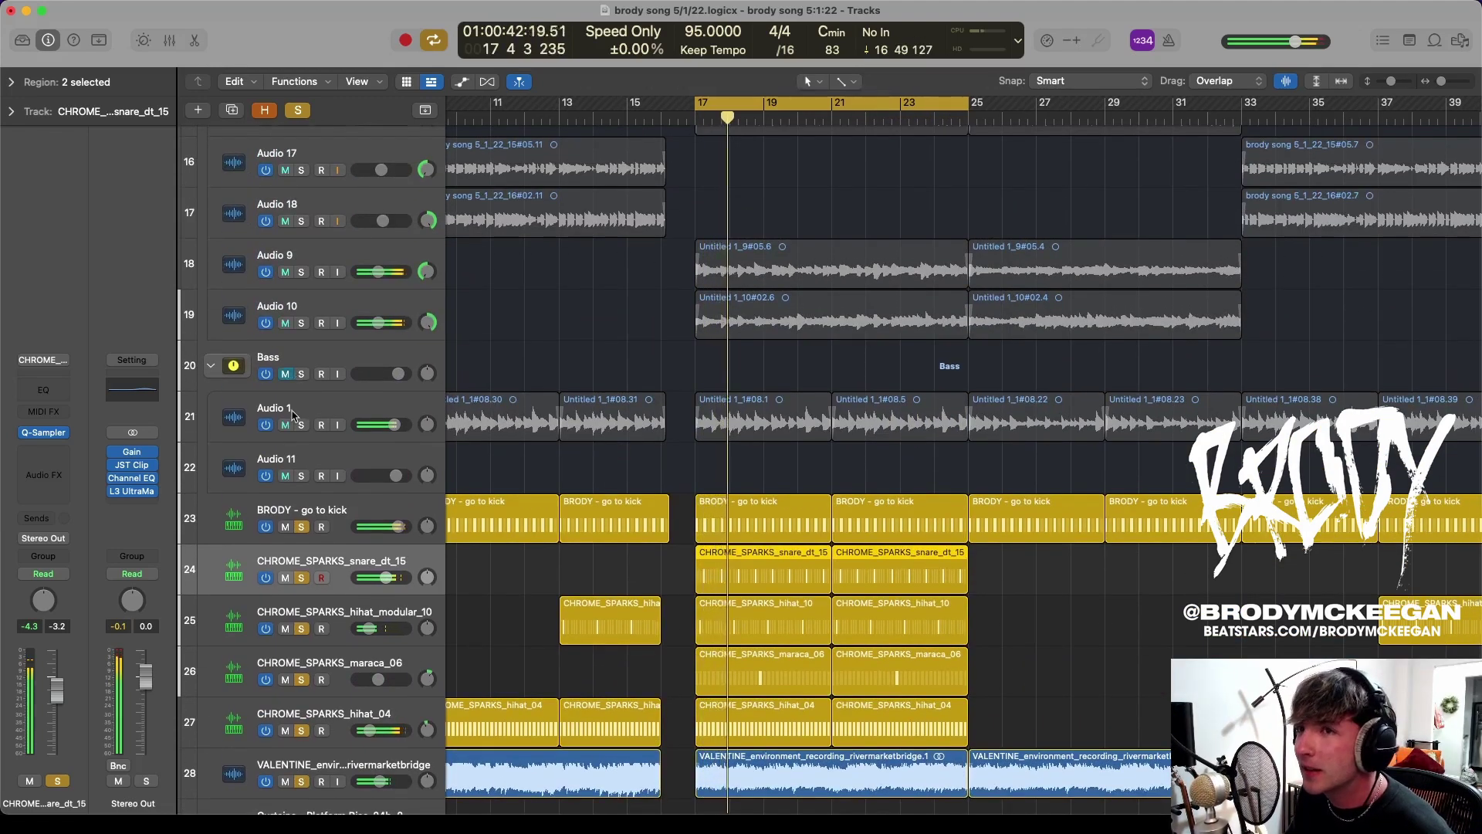
{"action": "left_click", "coordinate": [301, 425]}
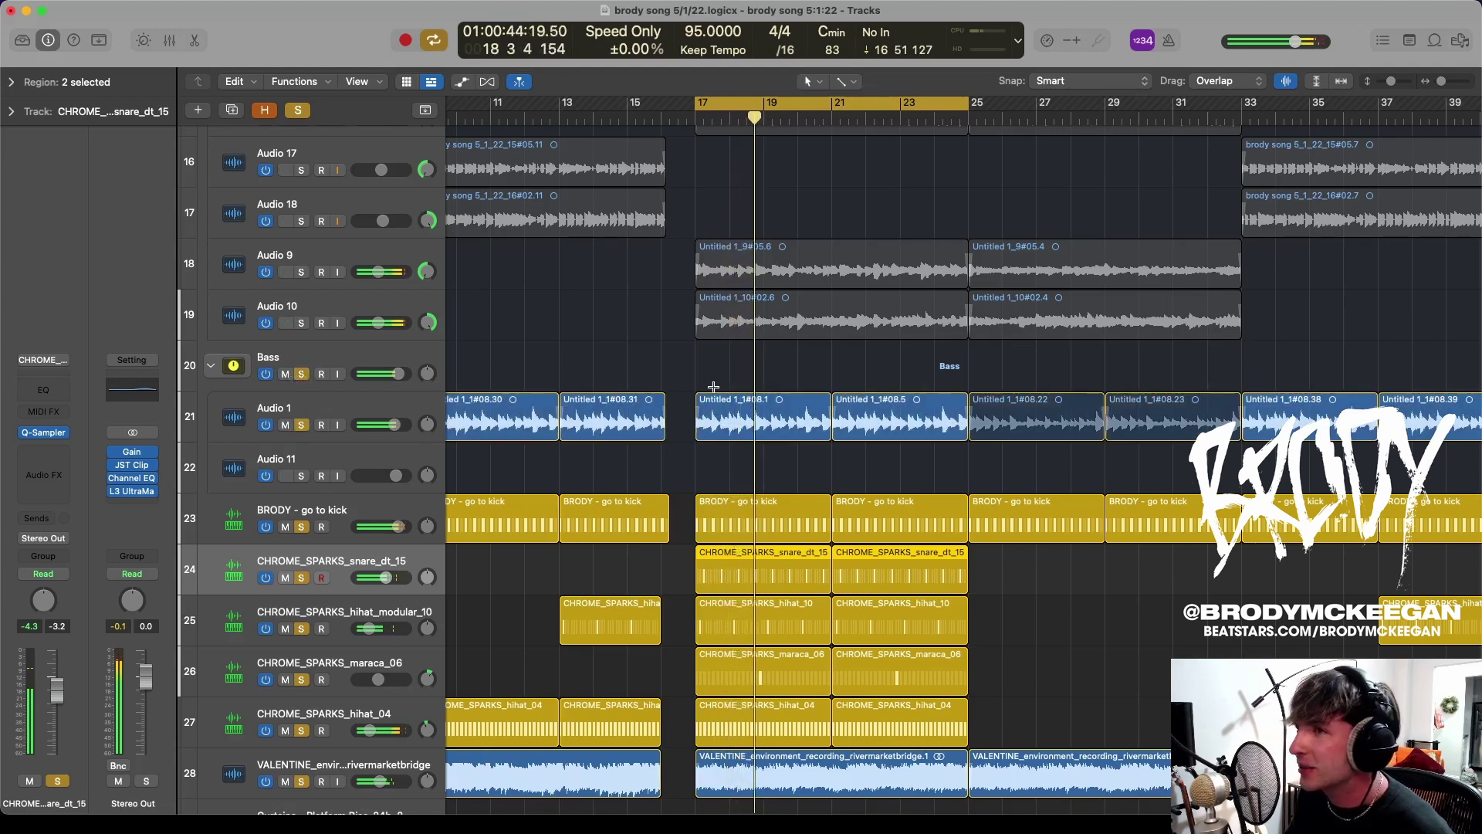
Select the Audio 1 bass track and examine the Compressor at the end of its insert chain
{"action": "scroll", "coordinate": [712, 386], "scroll_direction": "down", "scroll_amount": 3}
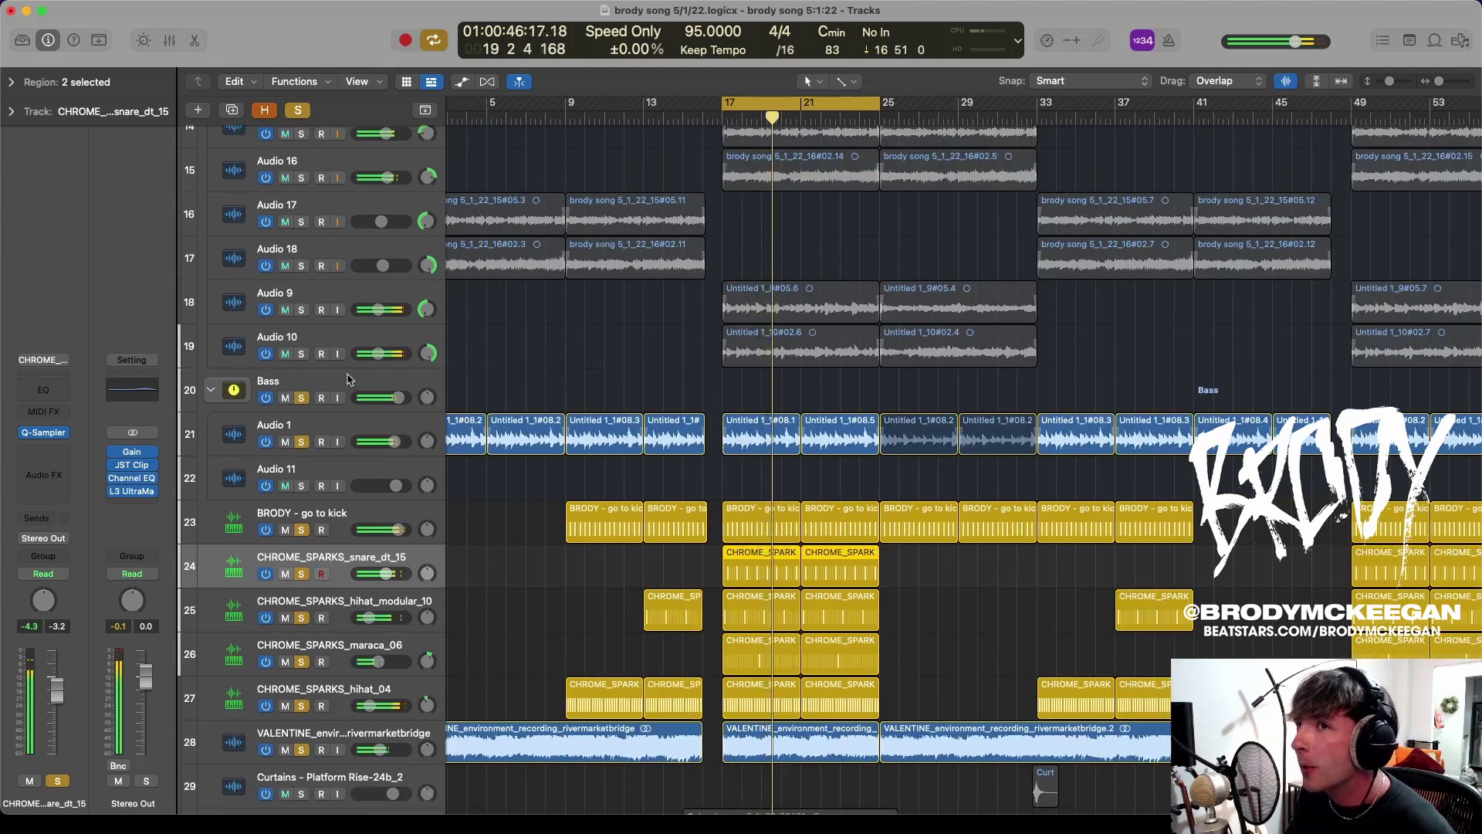
{"action": "left_click", "coordinate": [332, 386]}
{"action": "left_click", "coordinate": [324, 422]}
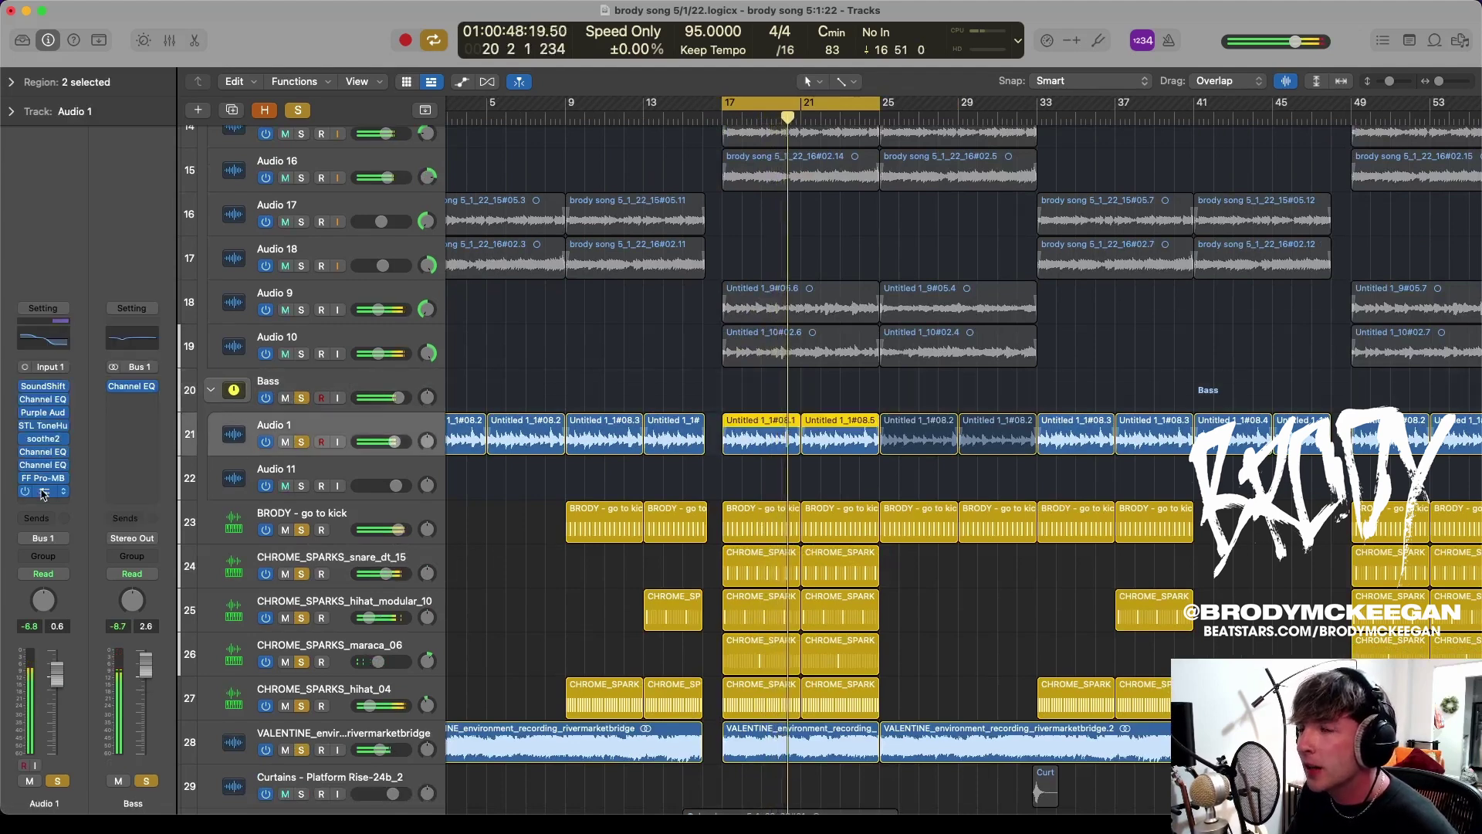
{"action": "left_click", "coordinate": [42, 492]}
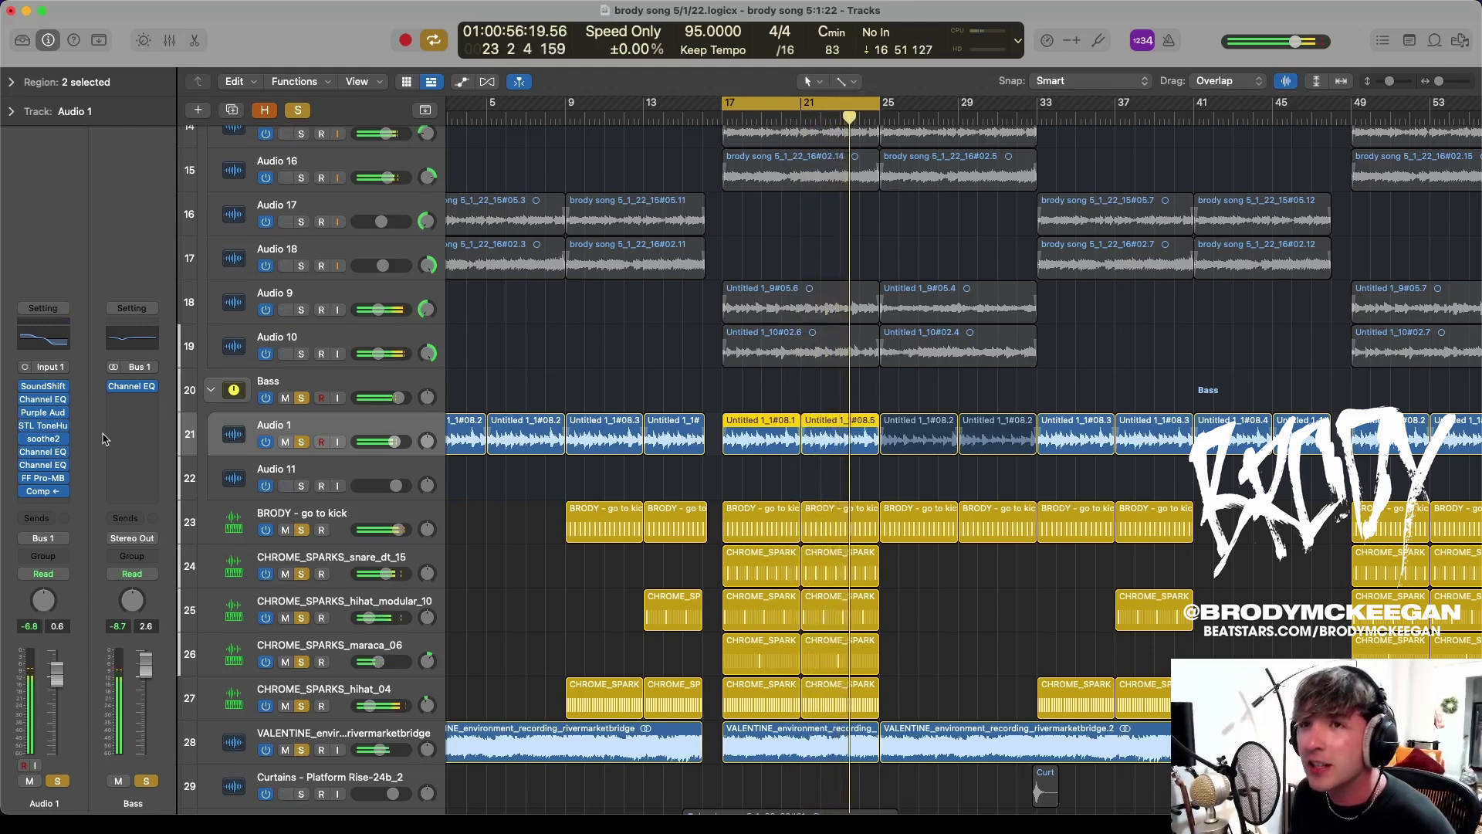
Add the Audio 4 choir to the soloed tracks and examine the Compressor on the Sample stack
{"action": "scroll", "coordinate": [341, 504], "scroll_direction": "up", "scroll_amount": 10}
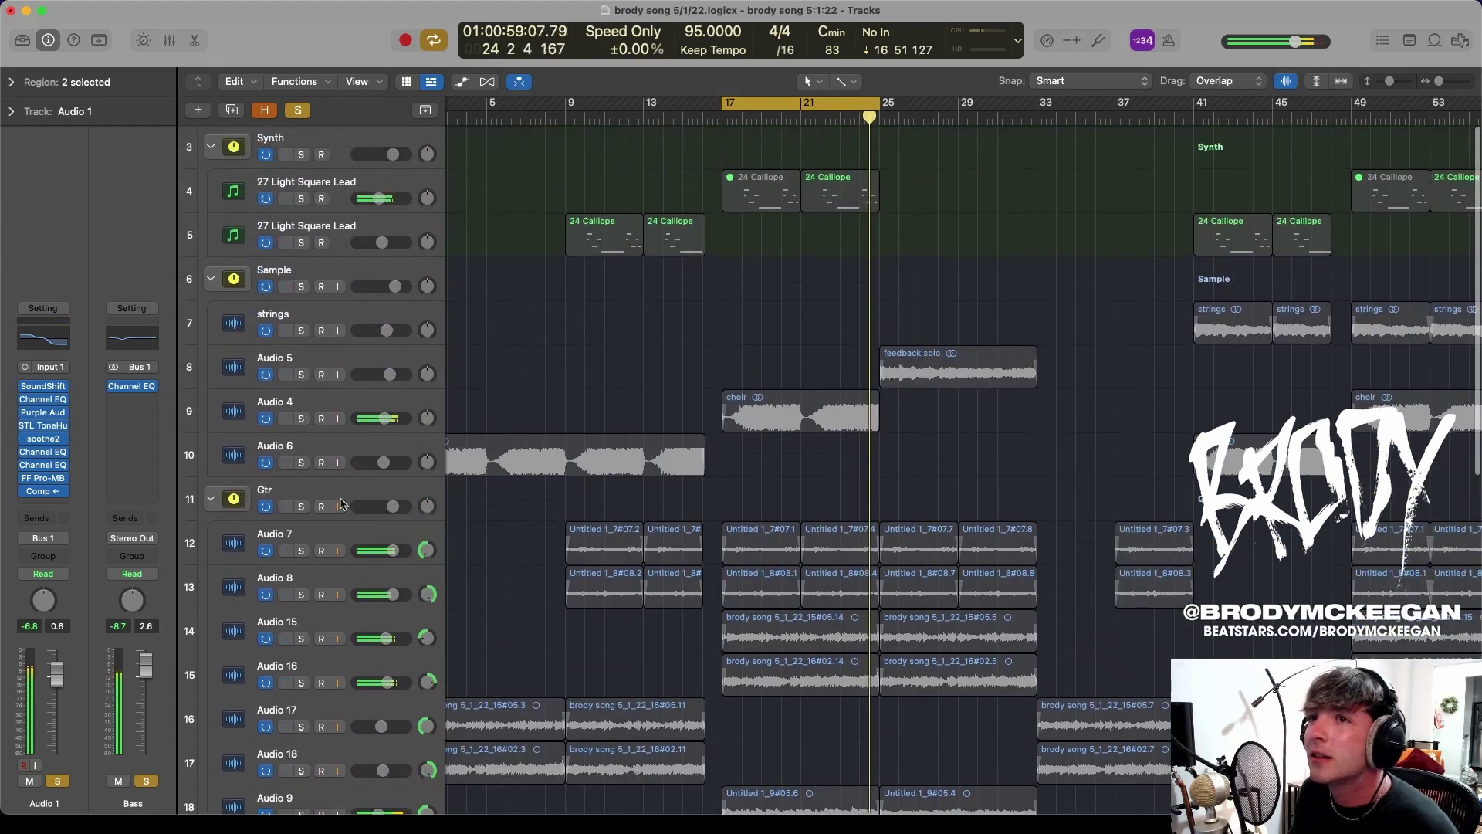
{"action": "left_click", "coordinate": [322, 404]}
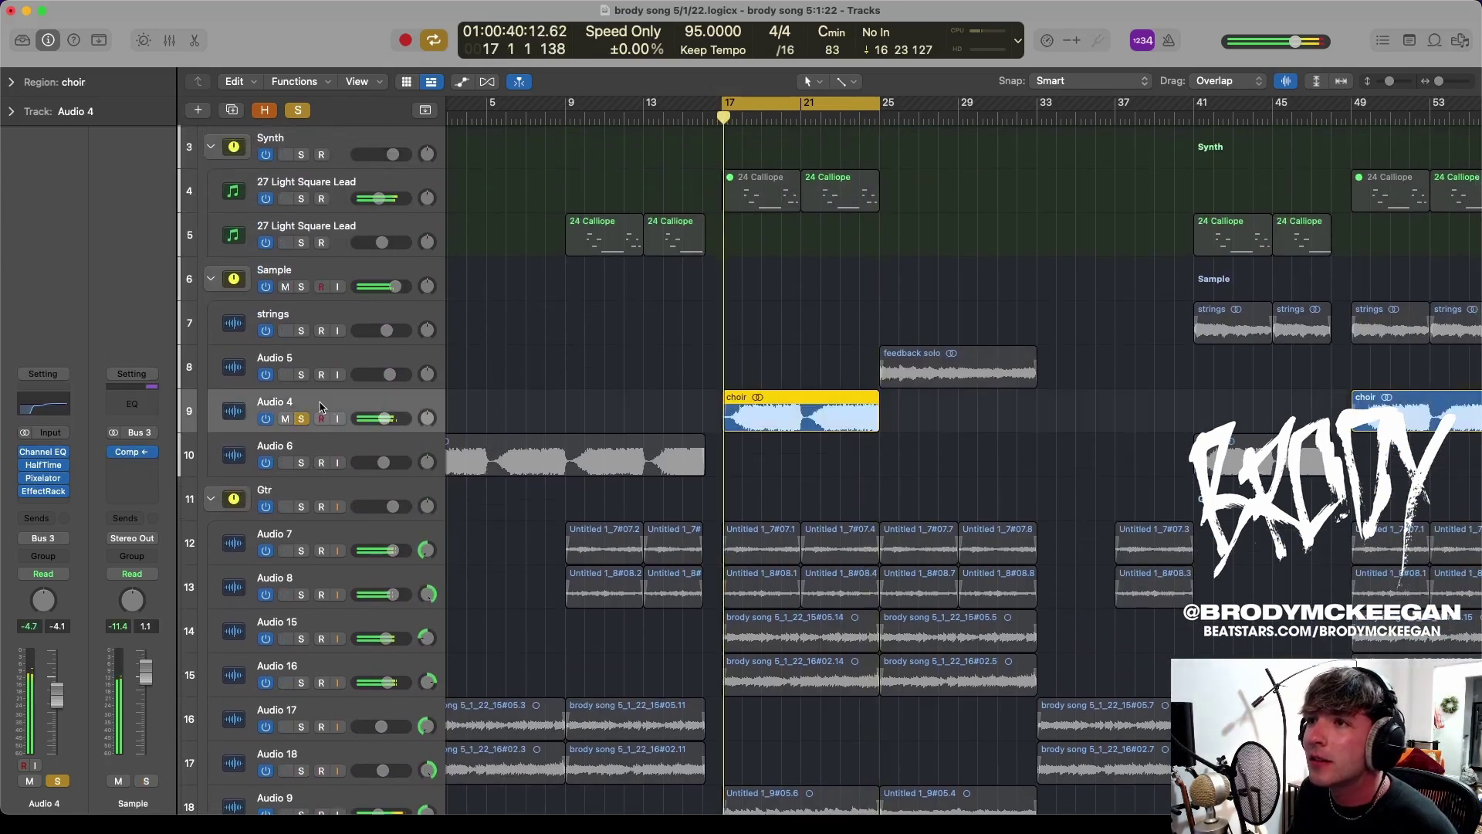
{"action": "left_click", "coordinate": [358, 279]}
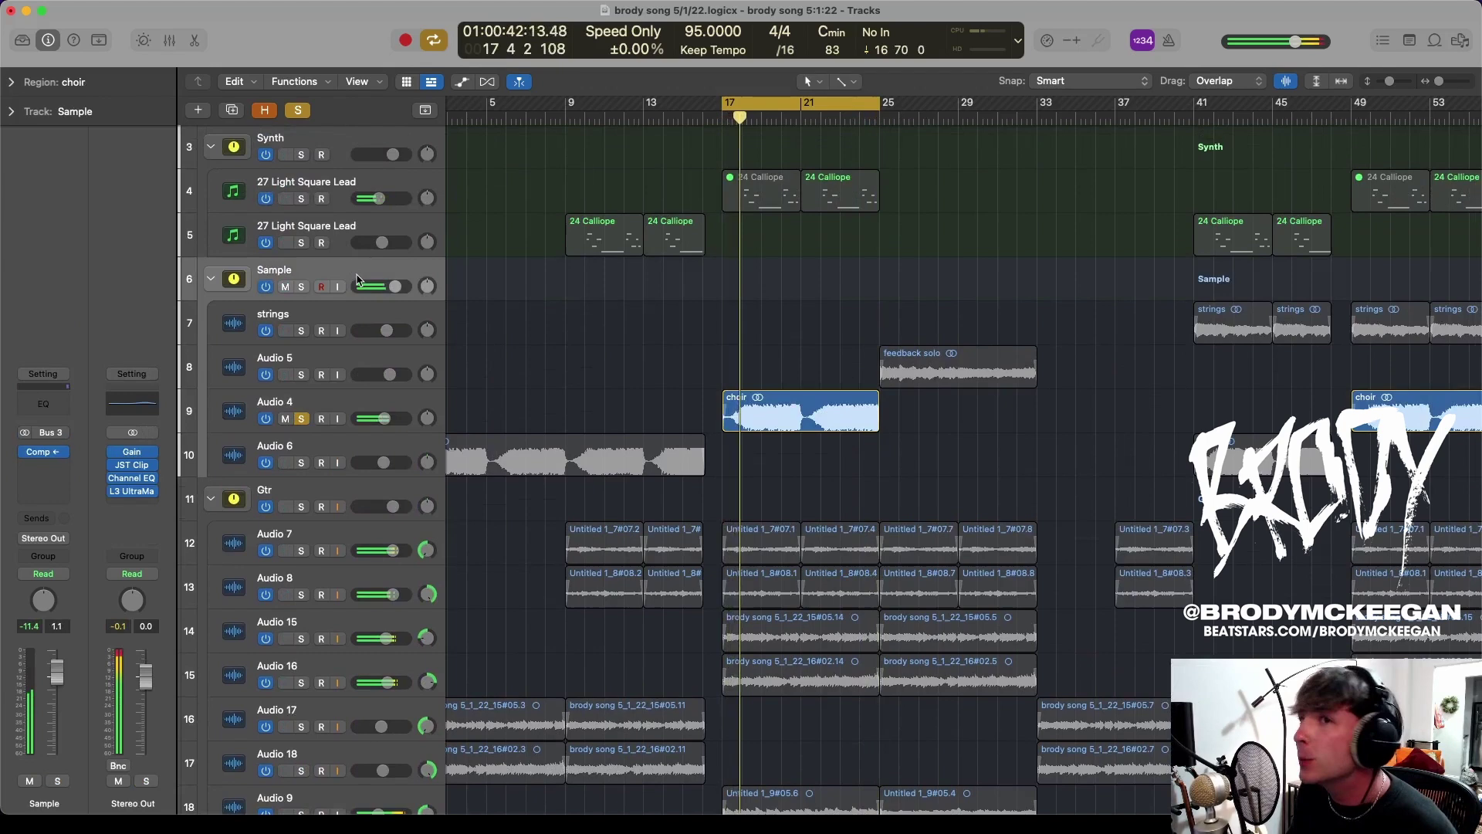
{"action": "left_click", "coordinate": [44, 451]}
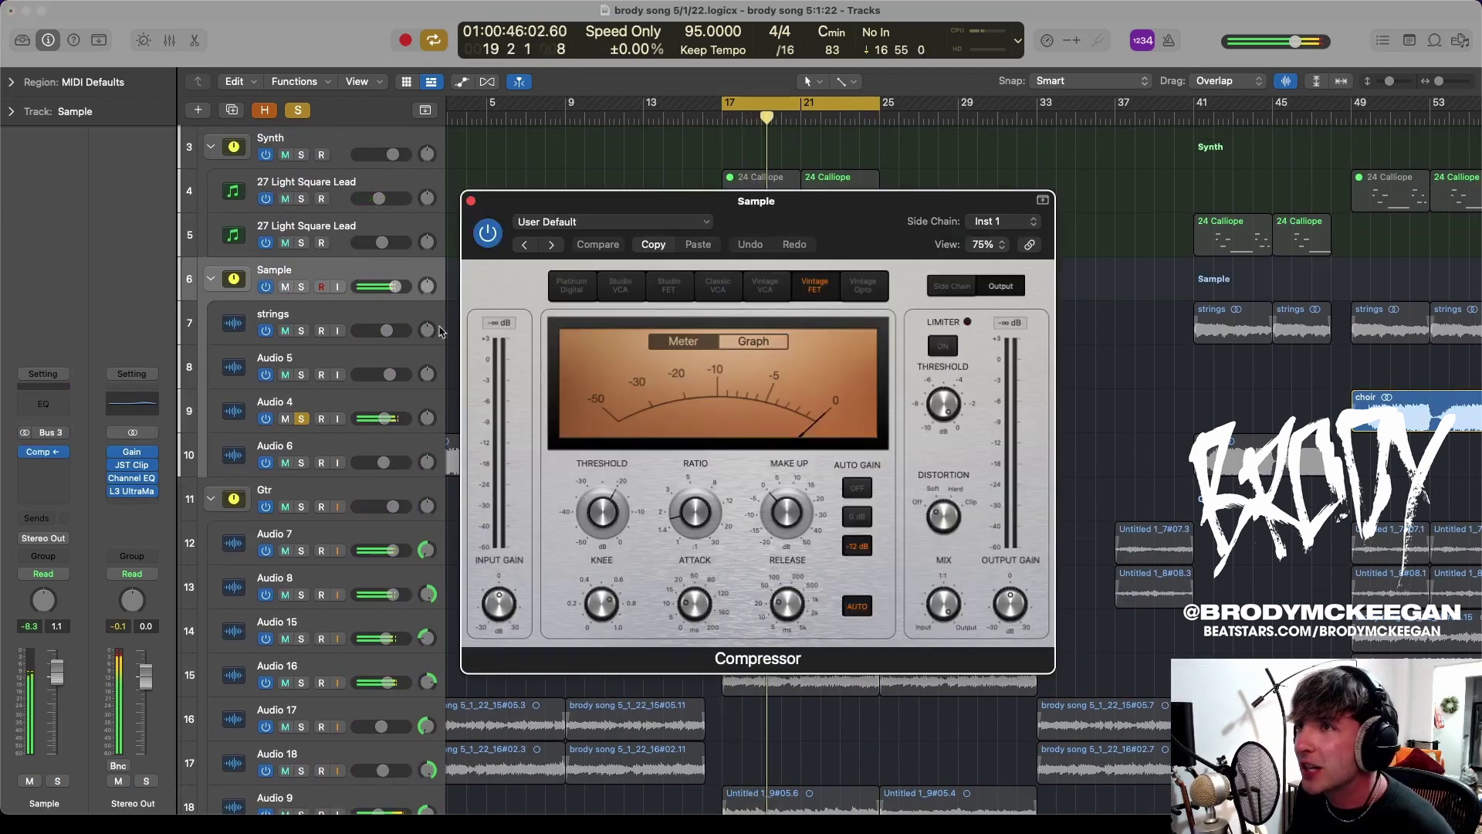
{"action": "left_click", "coordinate": [470, 201]}
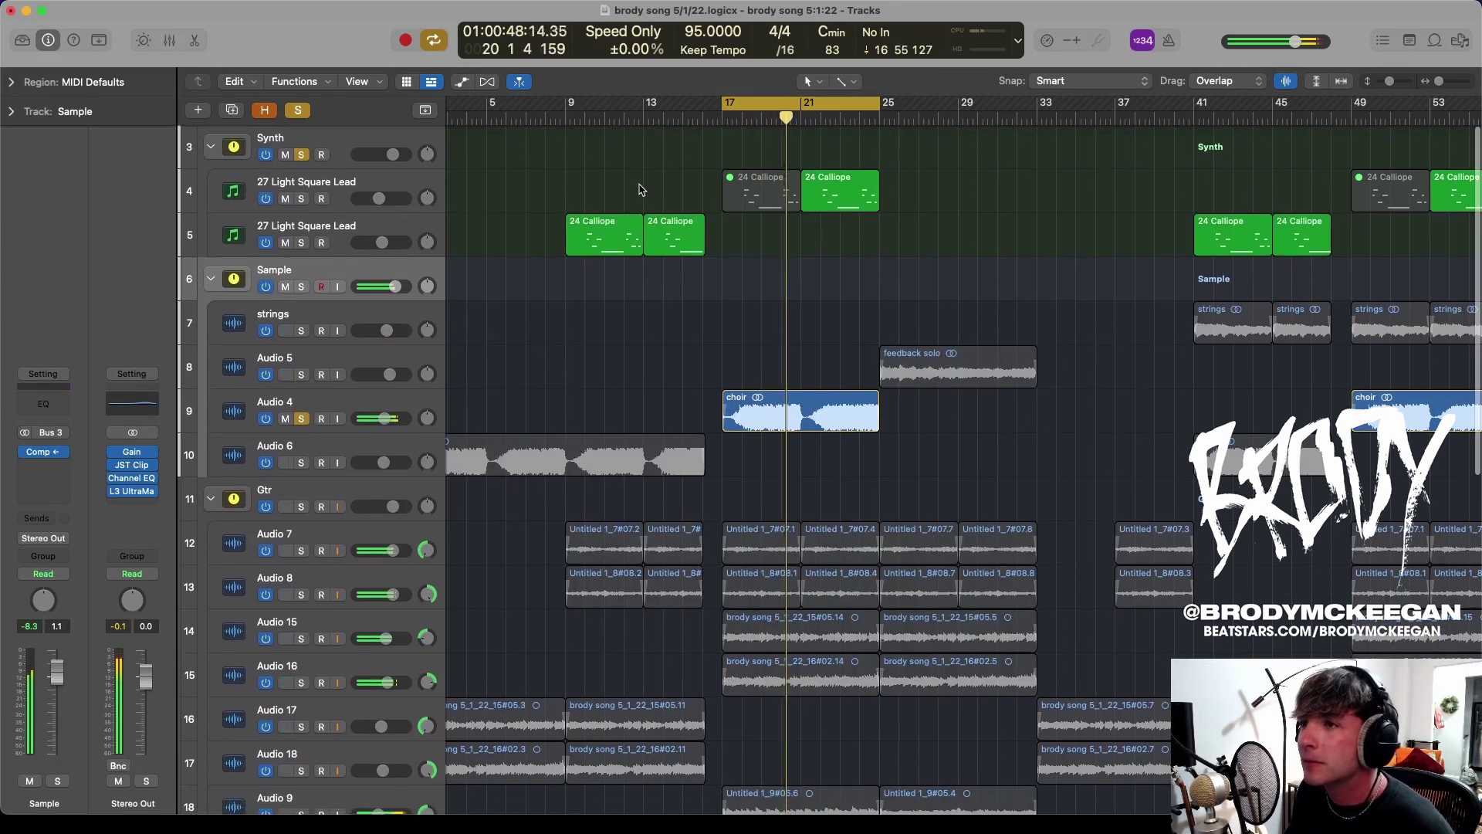
Clear the current solos and solo only the Synth stack
{"action": "key", "text": "super+Down"}
{"action": "key", "text": "super+Down"}
{"action": "scroll", "coordinate": [689, 255], "scroll_direction": "up", "scroll_amount": 2}
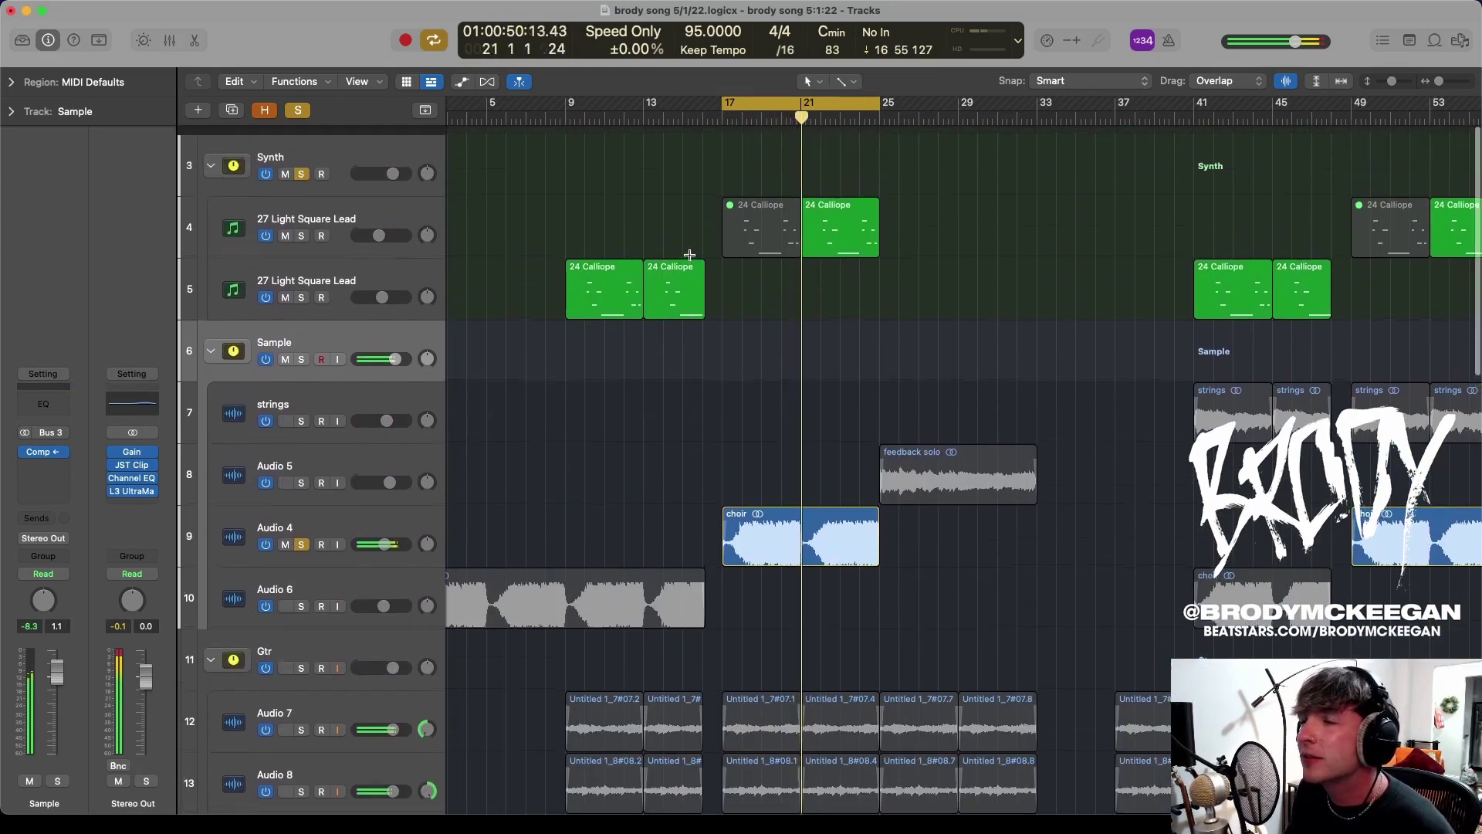
{"action": "key", "text": "super+Right"}
{"action": "key", "text": "super+Right"}
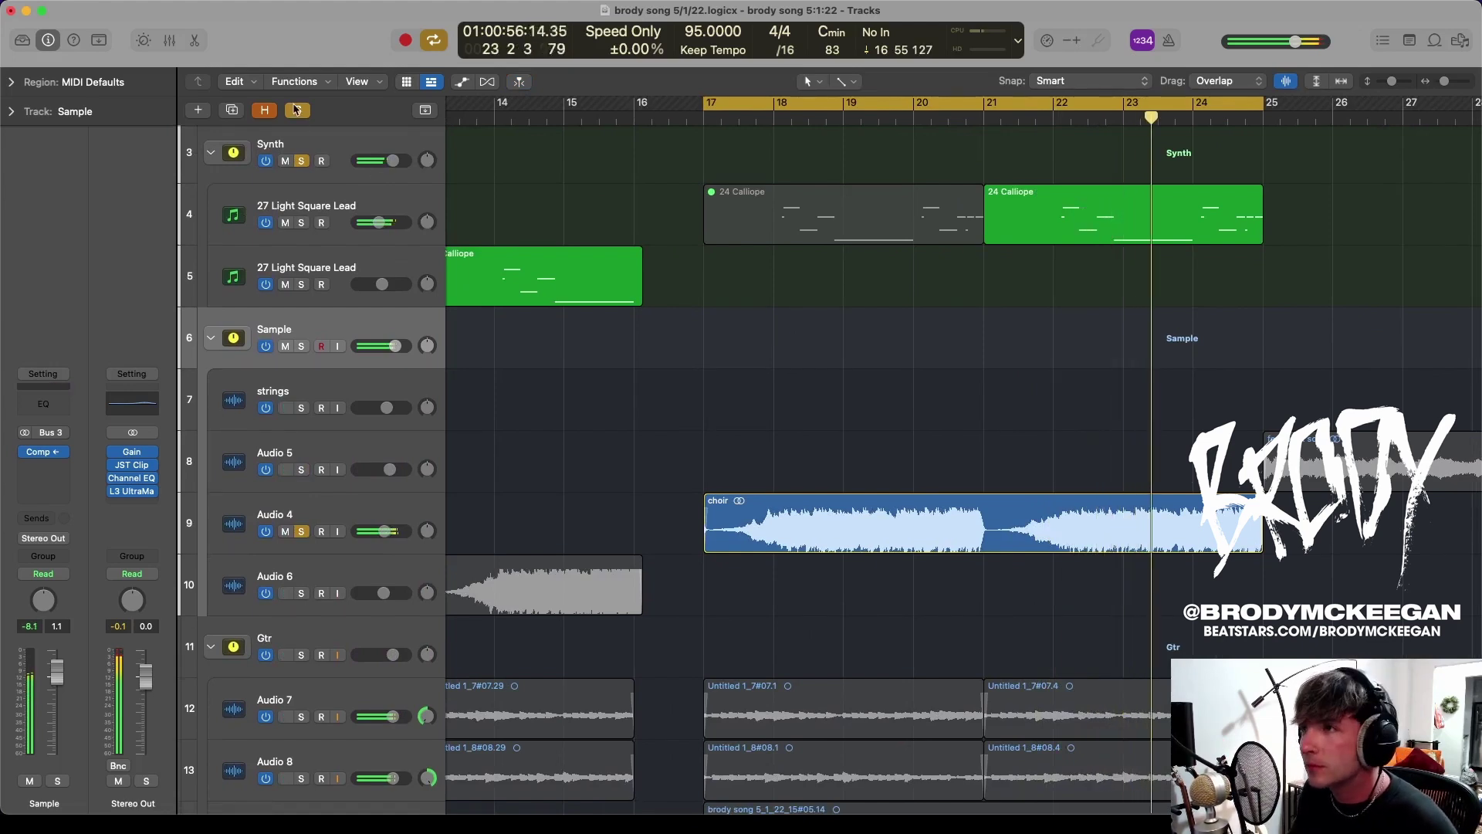
{"action": "left_click", "coordinate": [296, 109]}
{"action": "left_click", "coordinate": [300, 161]}
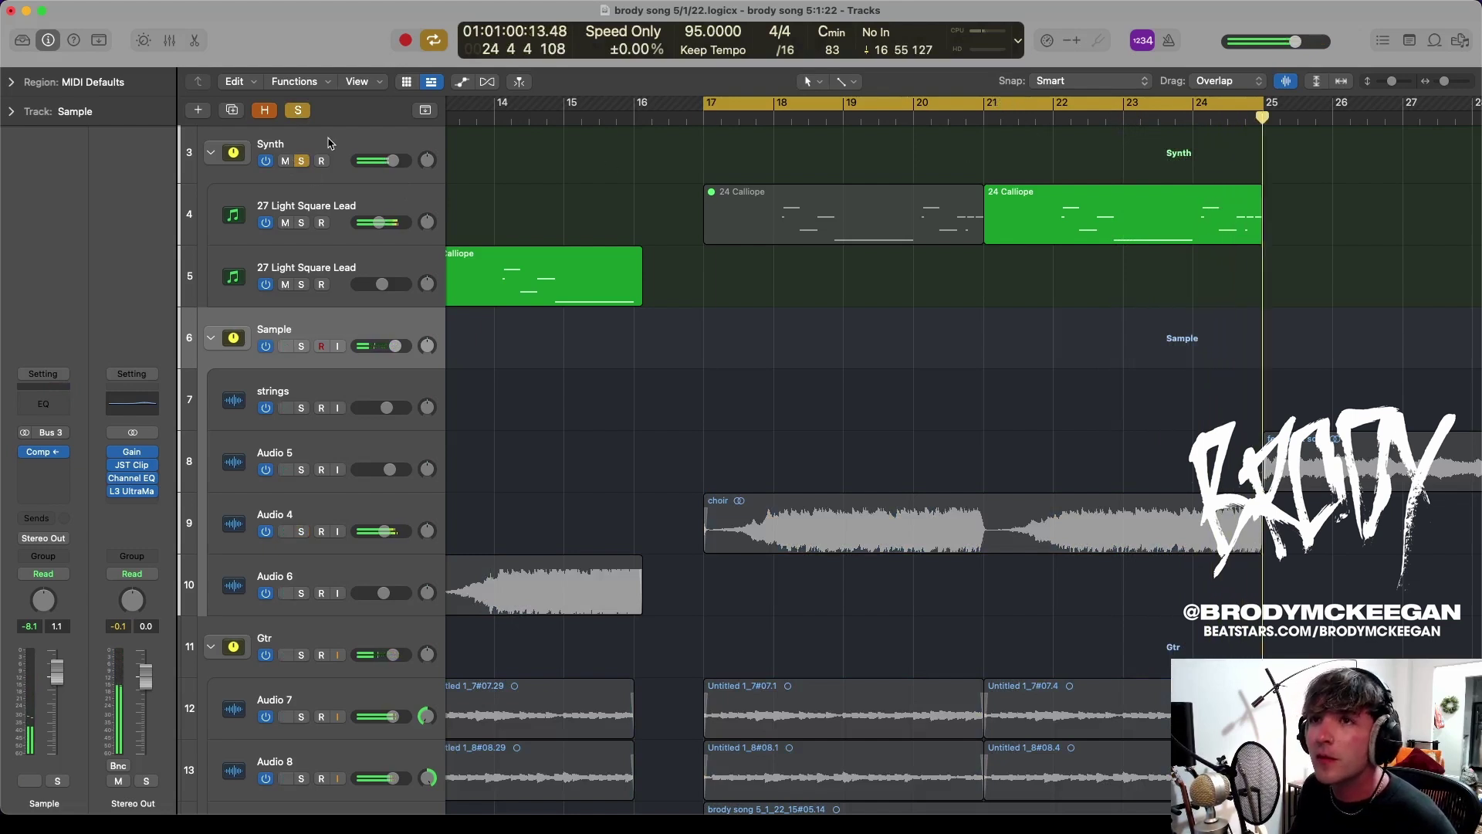
Select the first 27 Light Square Lead track in the Synth stack and examine its Xpand!2 instrument settings
{"action": "left_click", "coordinate": [333, 215]}
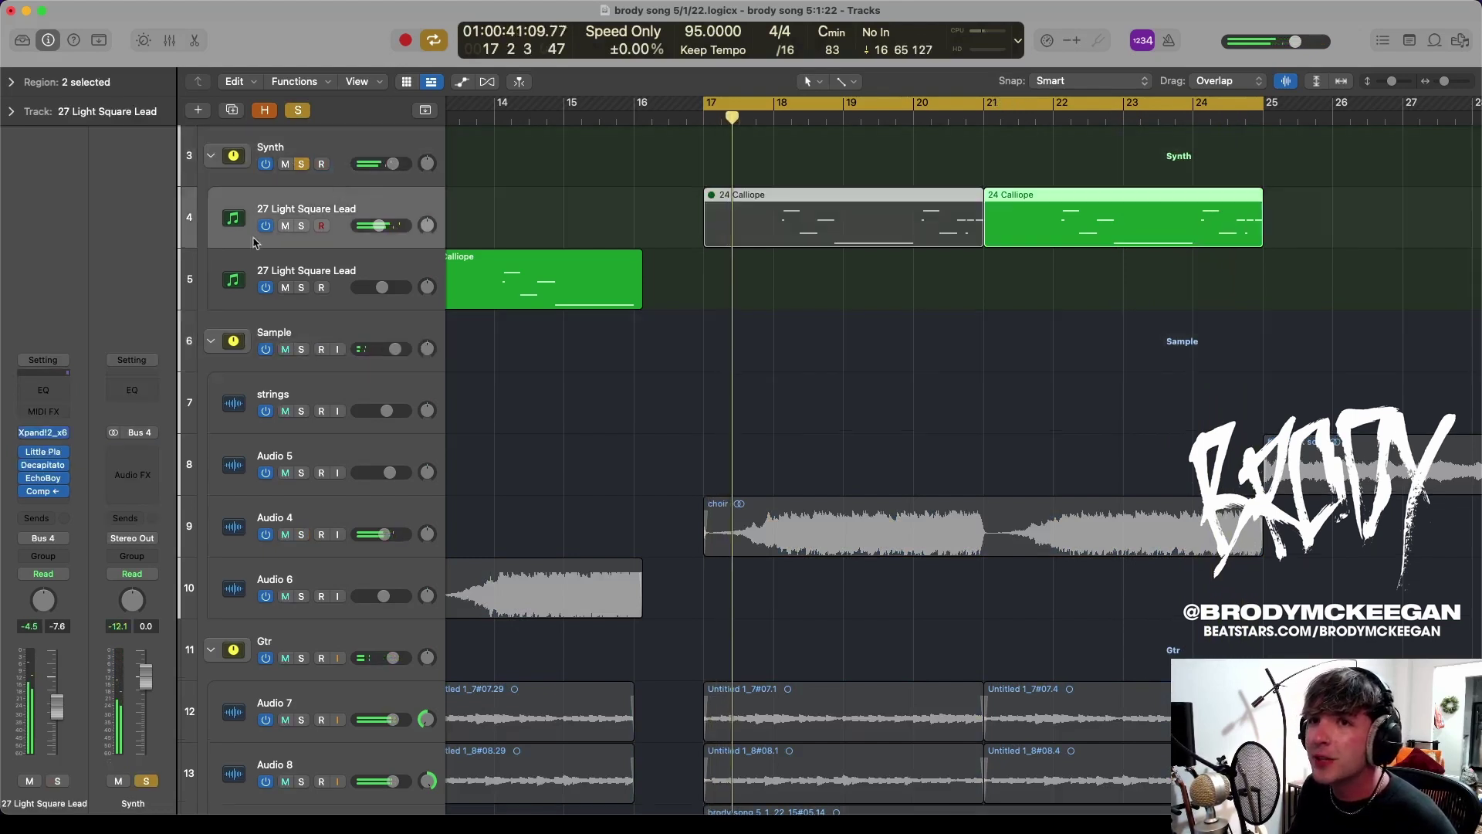
{"action": "left_click", "coordinate": [46, 435]}
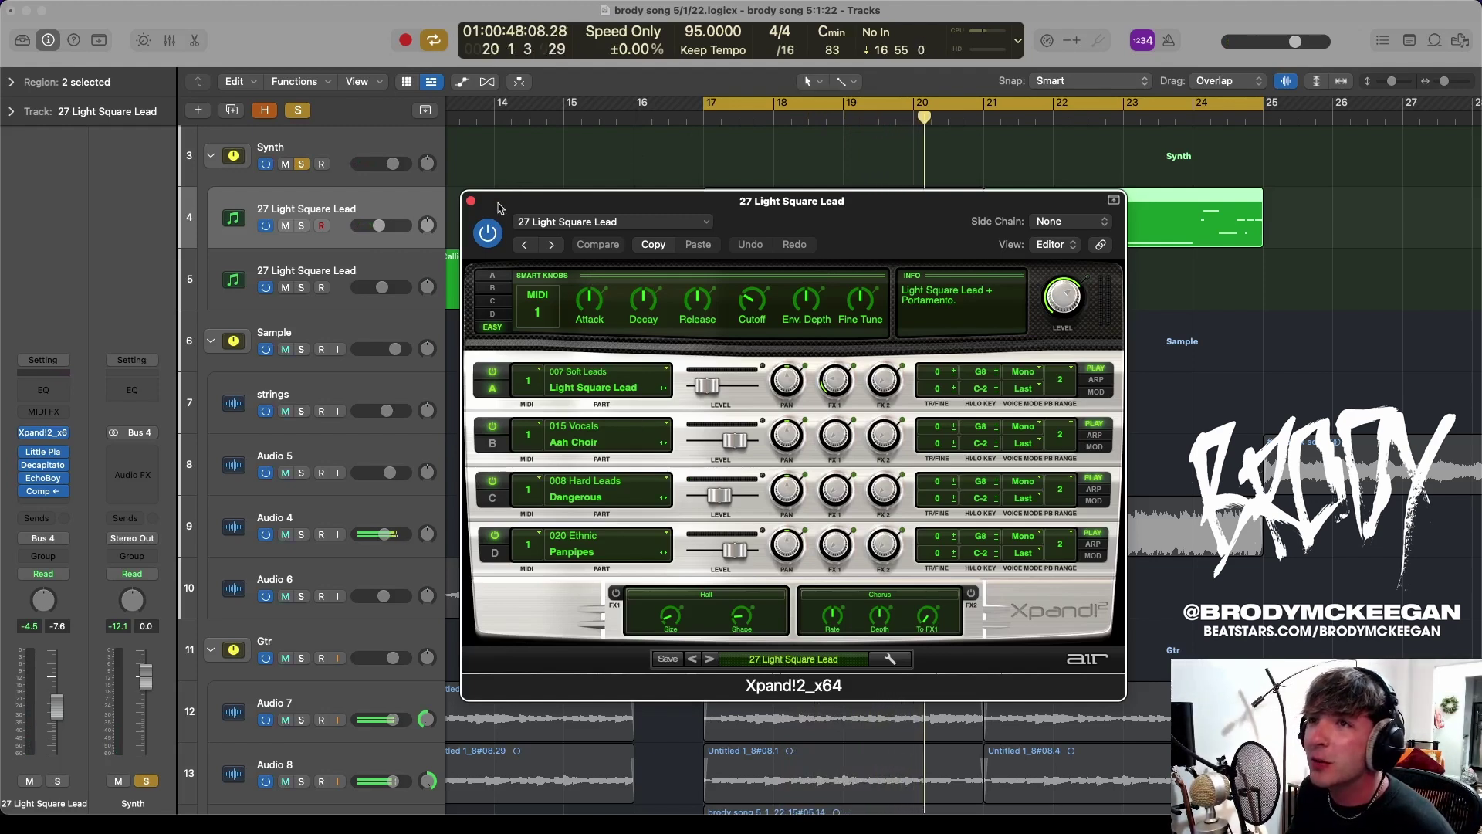
{"action": "left_click", "coordinate": [470, 201]}
Play the soloed synth regions from bar 9, and clear the solo to hear them in the full mix
{"action": "scroll", "coordinate": [870, 224], "scroll_direction": "left", "scroll_amount": 10}
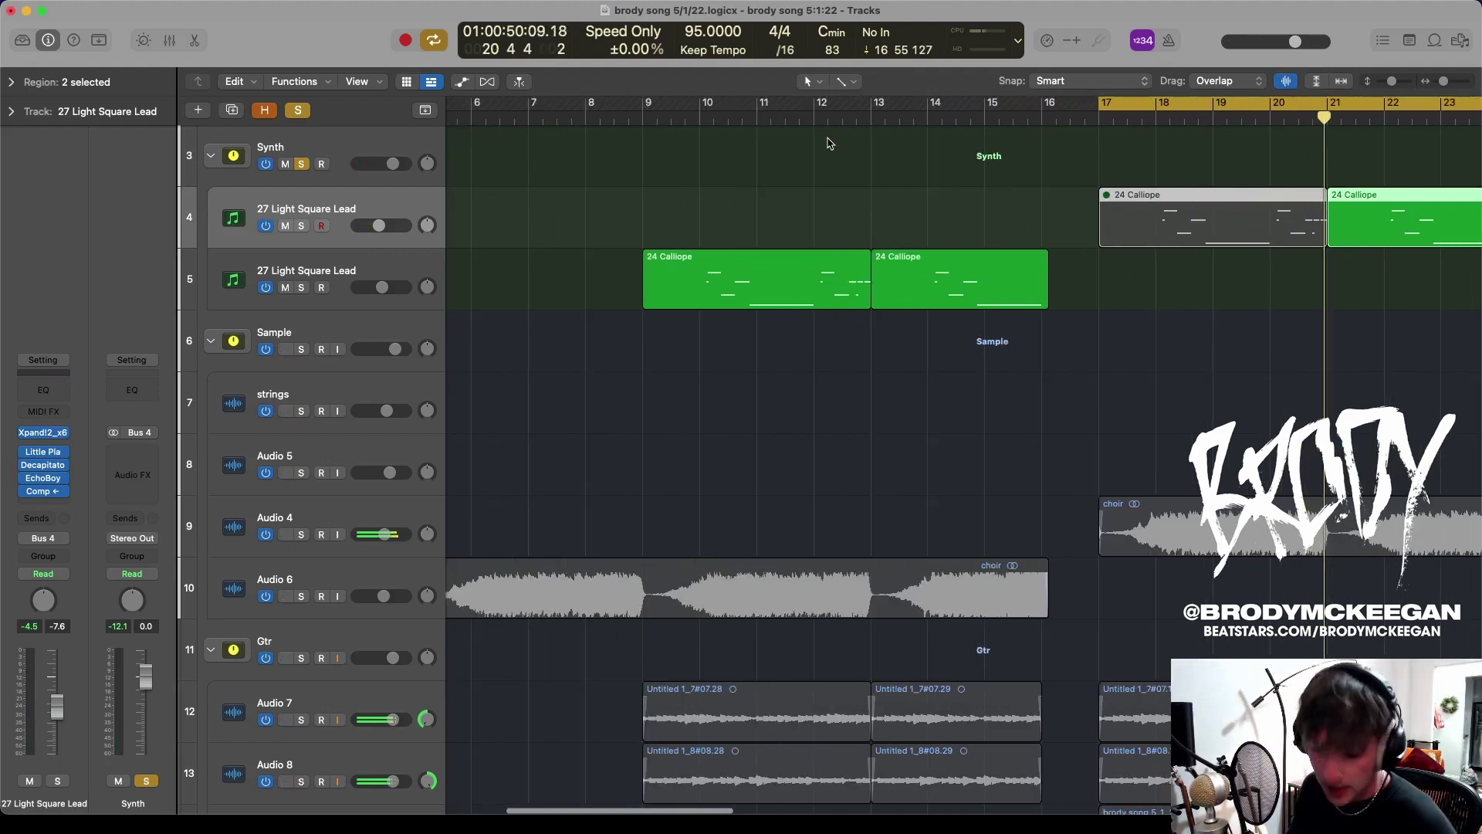
{"action": "left_click", "coordinate": [666, 116]}
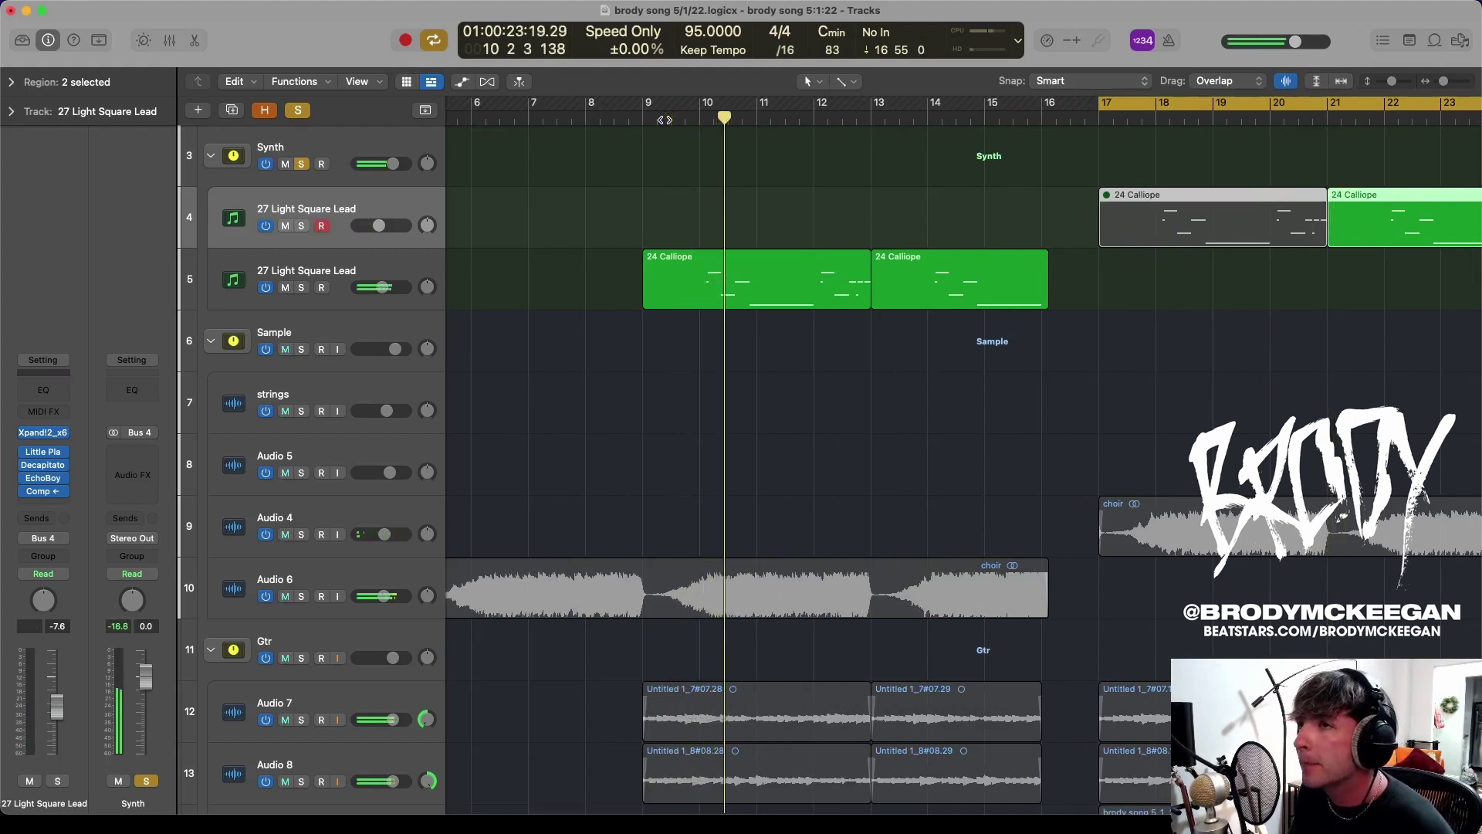
{"action": "left_click", "coordinate": [298, 111]}
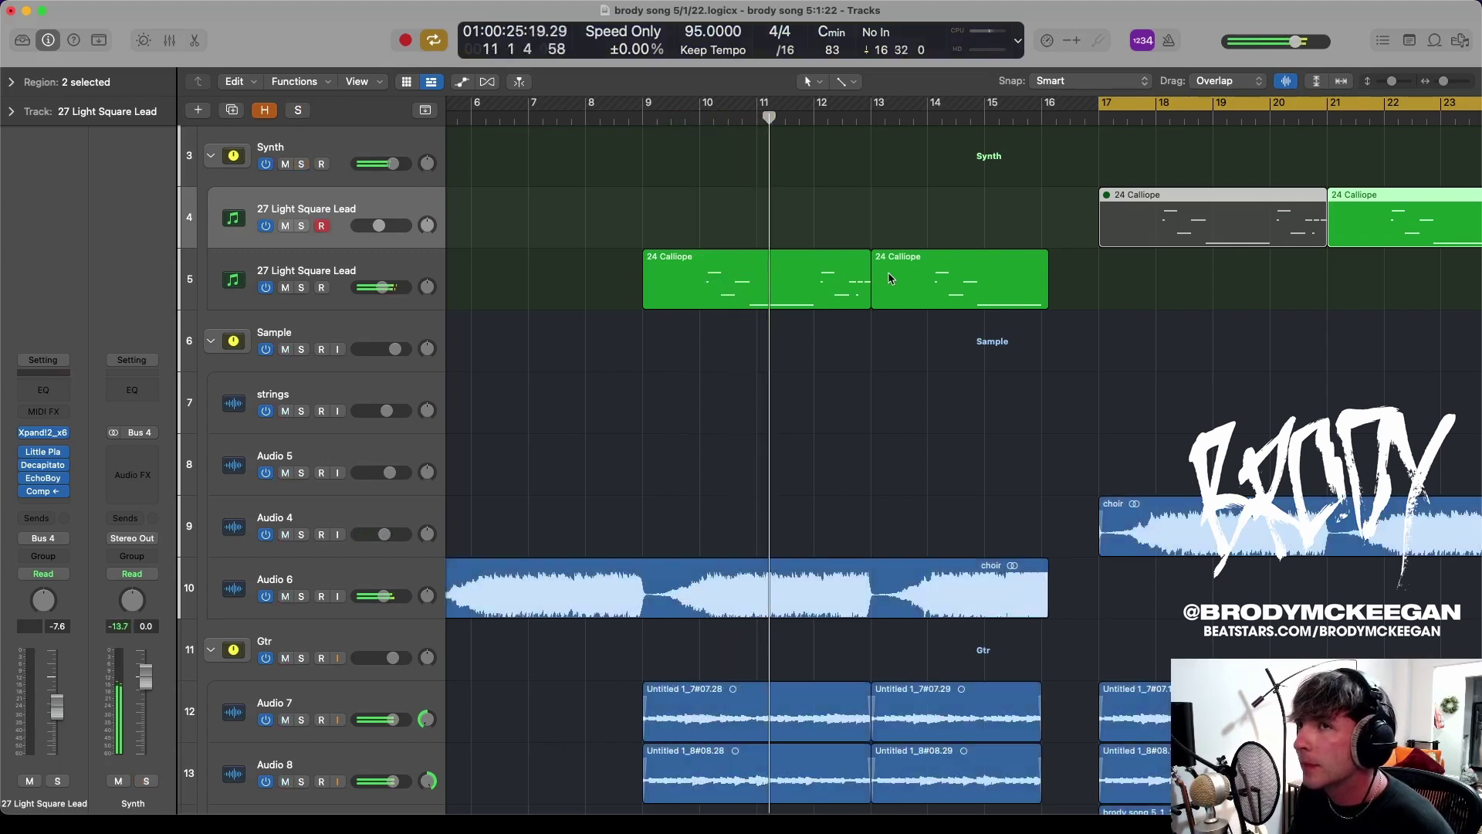
Stop playback, return the playhead to the start of the project and turn off cycle mode
{"action": "scroll", "coordinate": [1005, 391], "scroll_direction": "down", "scroll_amount": 10}
{"action": "scroll", "coordinate": [1004, 391], "scroll_direction": "down", "scroll_amount": 5}
{"action": "key", "text": "space"}
{"action": "key", "text": "Return"}
{"action": "scroll", "coordinate": [1005, 397], "scroll_direction": "up", "scroll_amount": 5}
{"action": "key", "text": "c"}
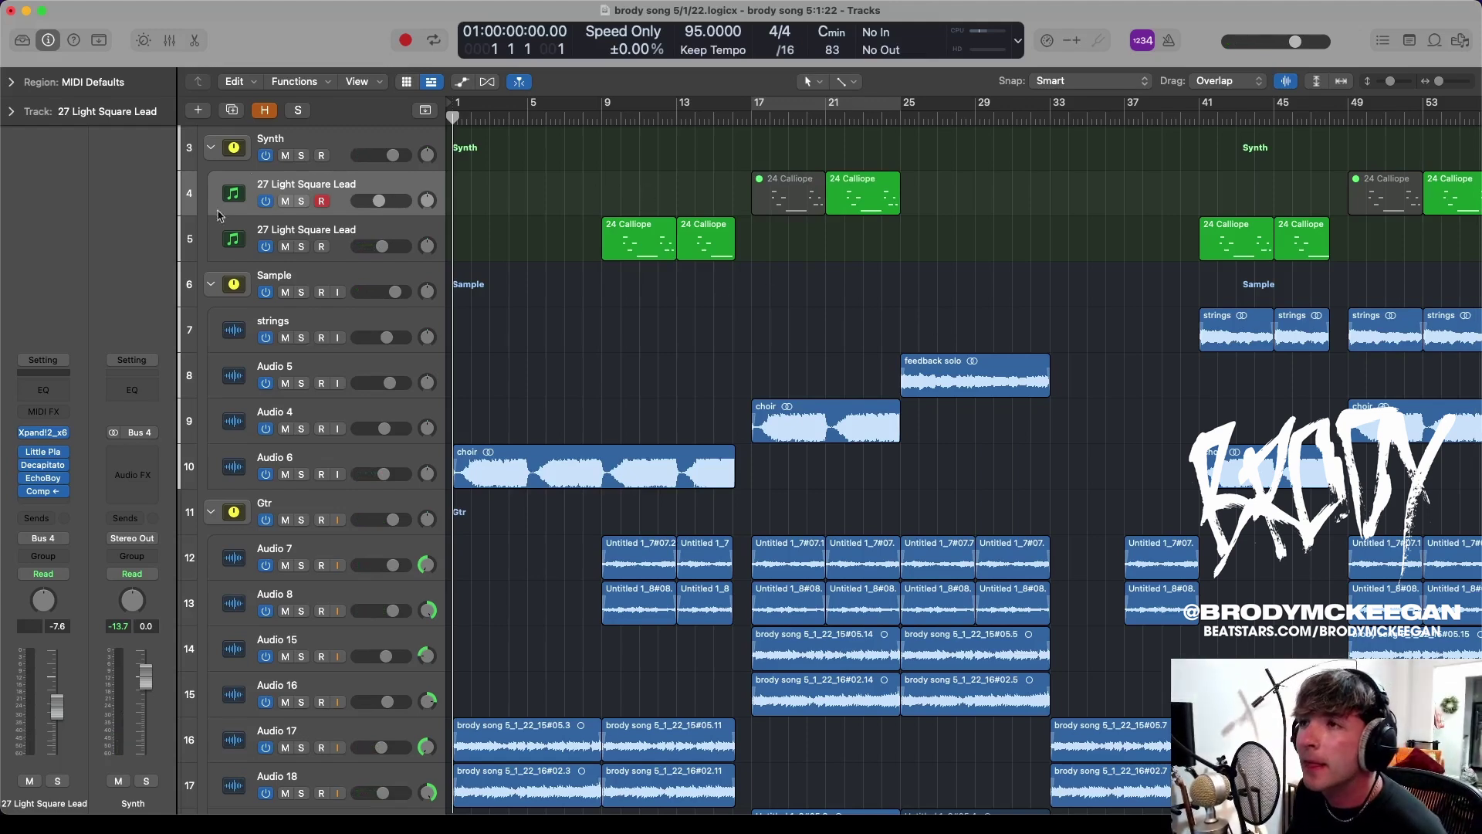
Solo the Gtr stack, play it from the start of the song and unsolo it to hear the full mix
{"action": "scroll", "coordinate": [623, 378], "scroll_direction": "down", "scroll_amount": 5}
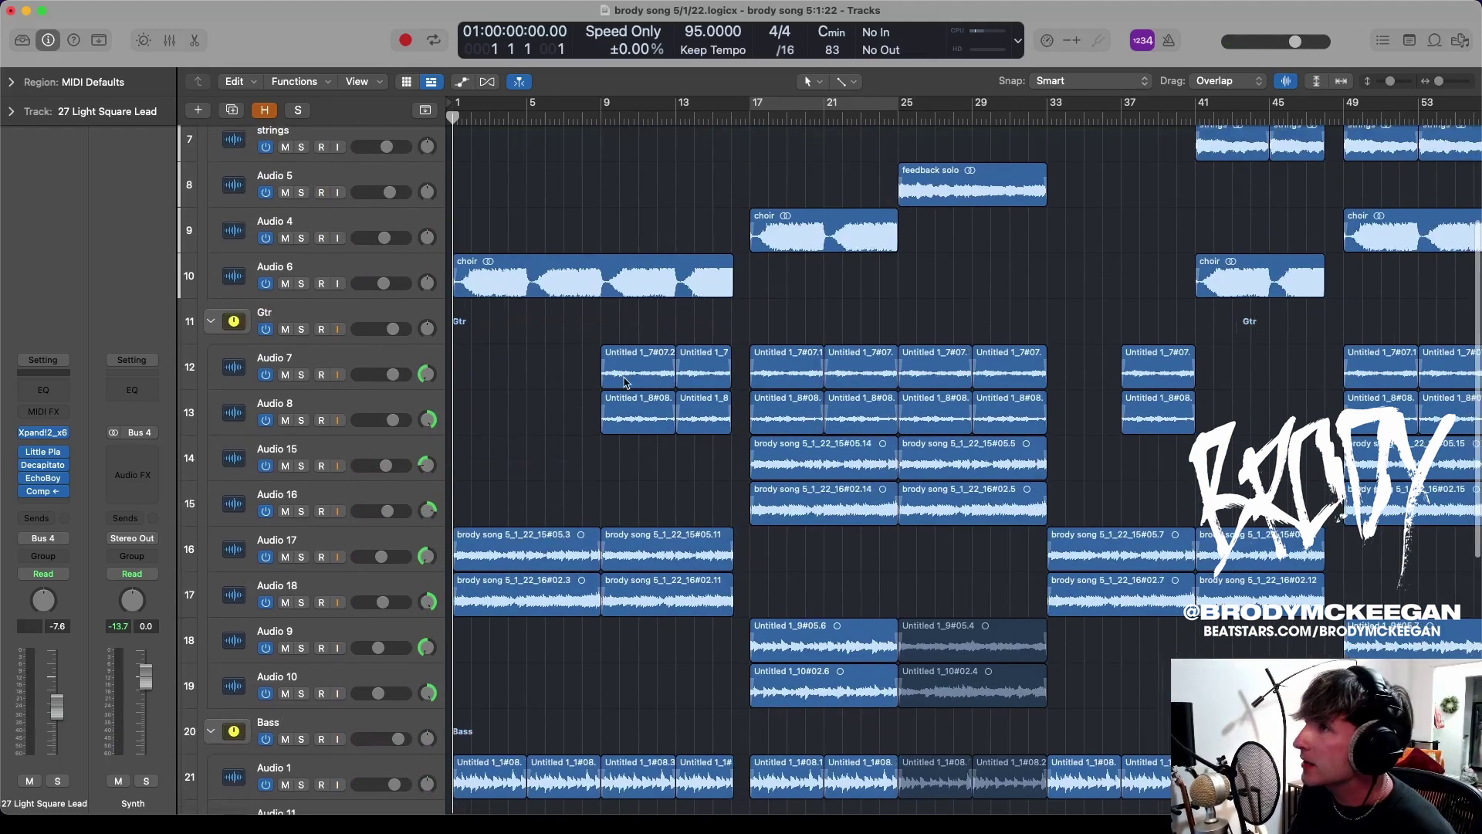
{"action": "scroll", "coordinate": [625, 379], "scroll_direction": "down", "scroll_amount": 4}
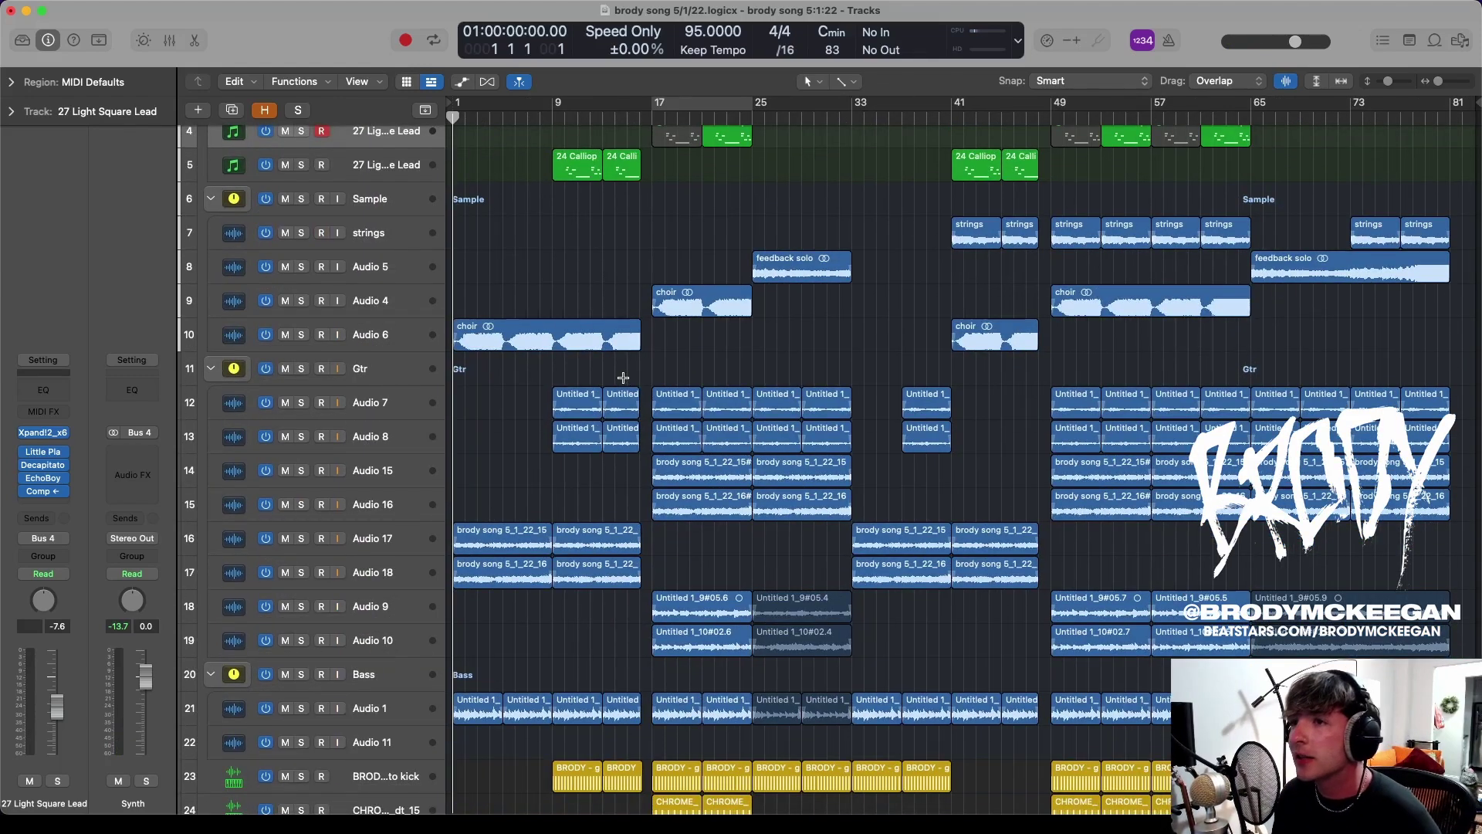
{"action": "left_click", "coordinate": [301, 369]}
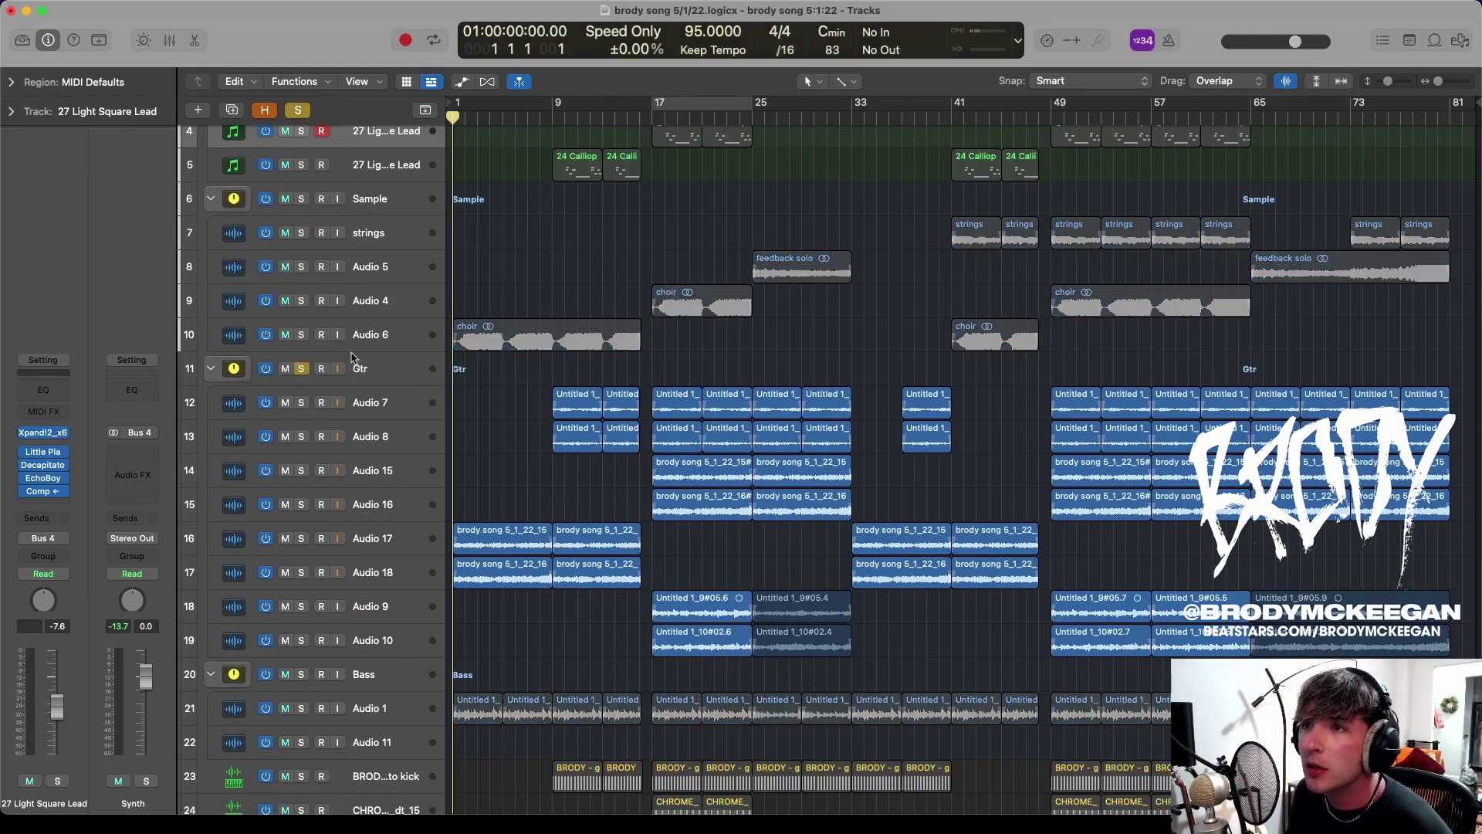
{"action": "key", "text": "space"}
{"action": "key", "text": "super+Right"}
{"action": "key", "text": "super+Right"}
{"action": "key", "text": "super+Right"}
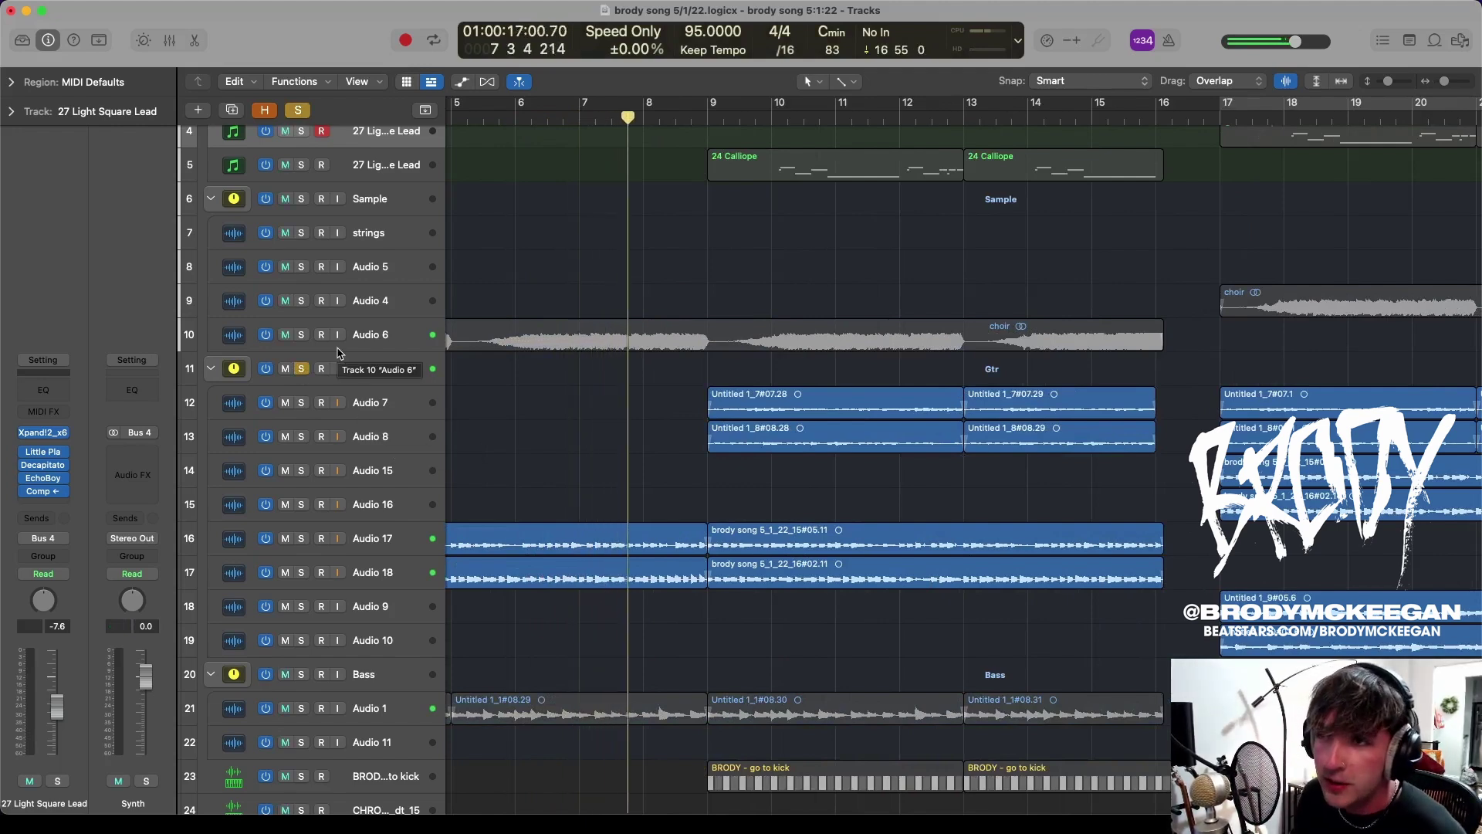
{"action": "scroll", "coordinate": [599, 276], "scroll_direction": "right", "scroll_amount": 3}
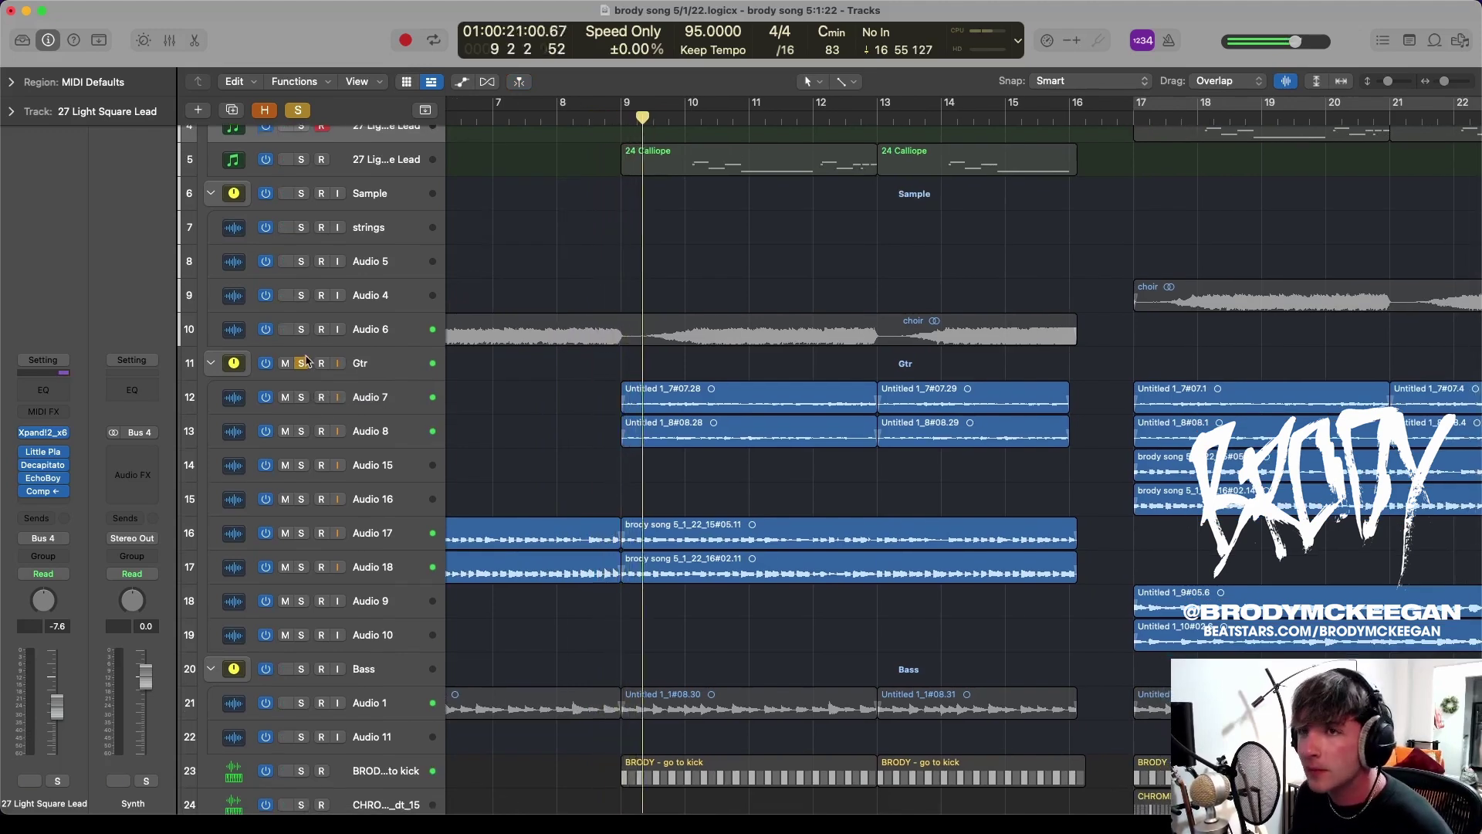
{"action": "left_click", "coordinate": [301, 363]}
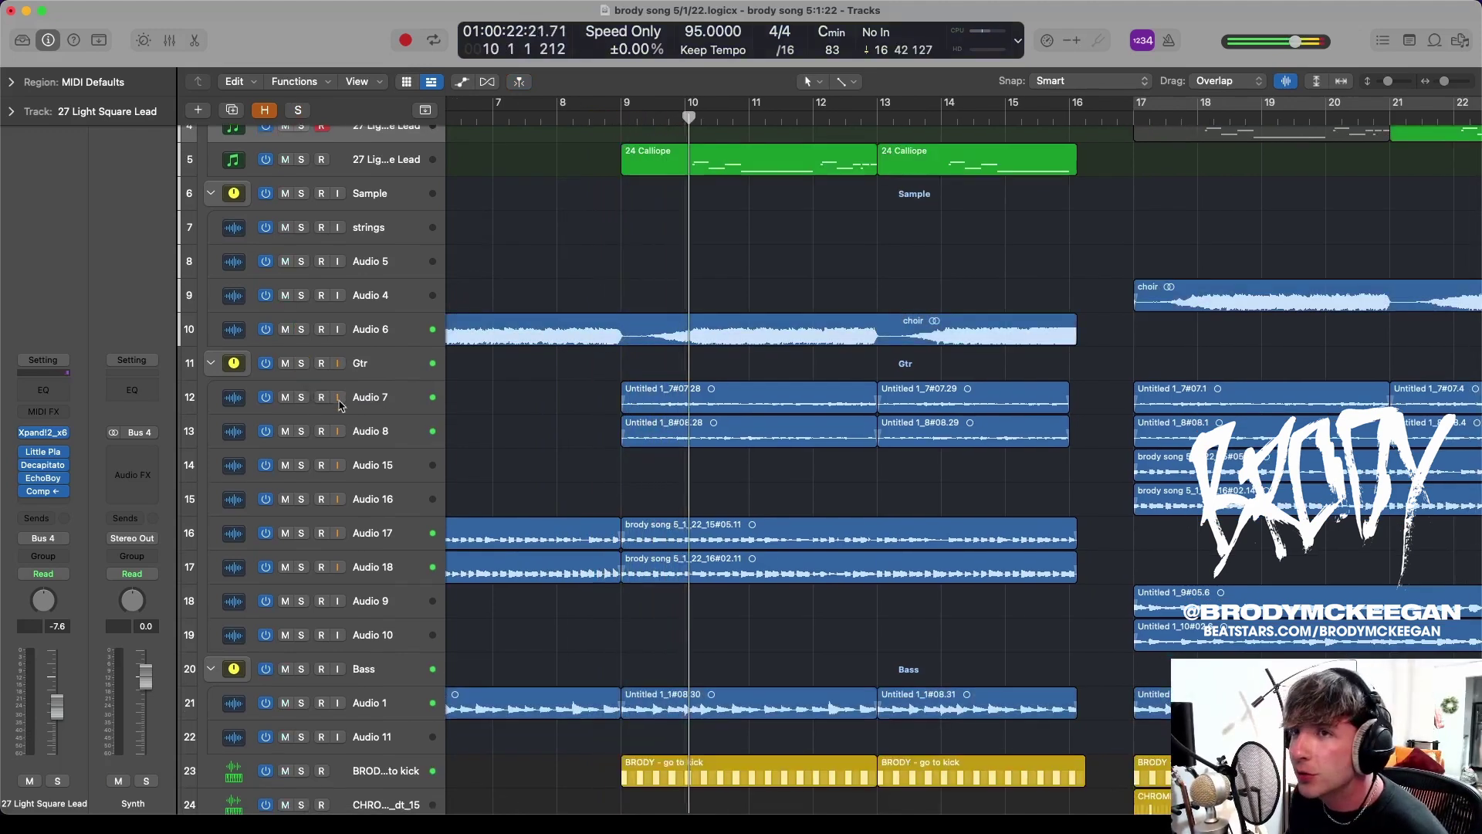
Solo the Audio 7 guitar from bar 9, switch to Audio 8 alone and play both together
{"action": "left_click", "coordinate": [301, 397]}
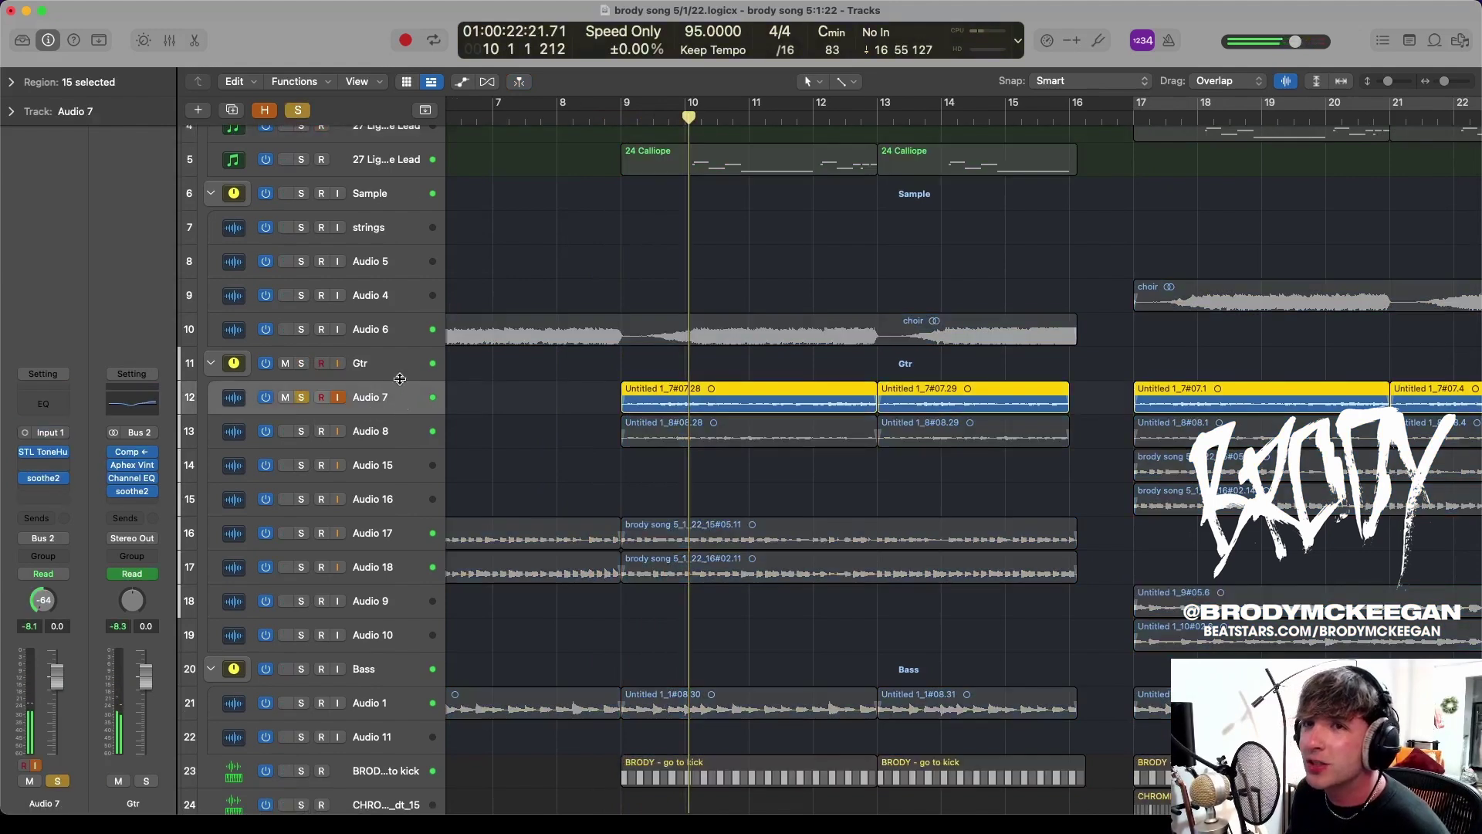
{"action": "left_click", "coordinate": [625, 111]}
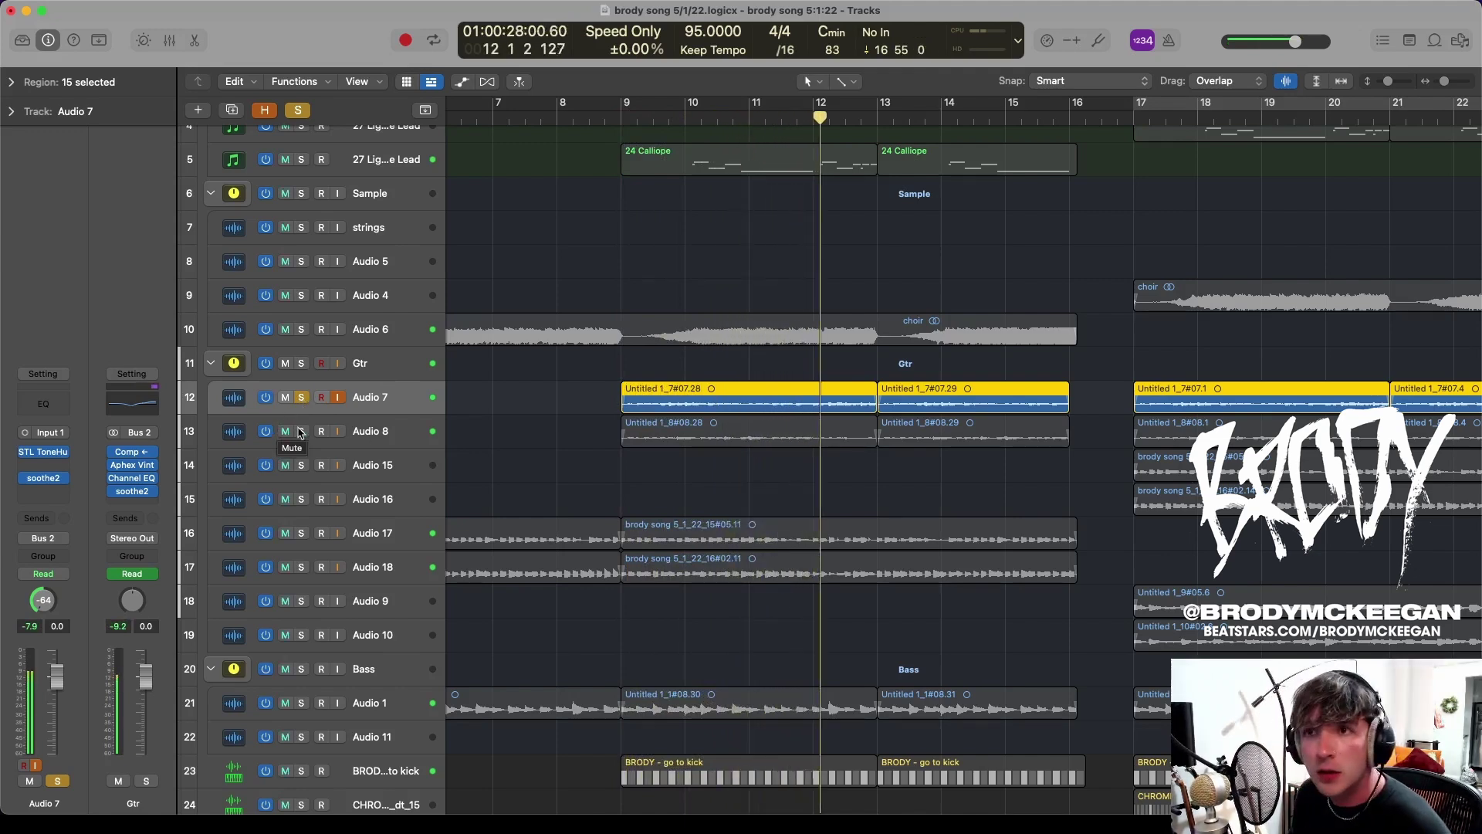
{"action": "left_click", "coordinate": [301, 430]}
{"action": "left_click", "coordinate": [301, 396]}
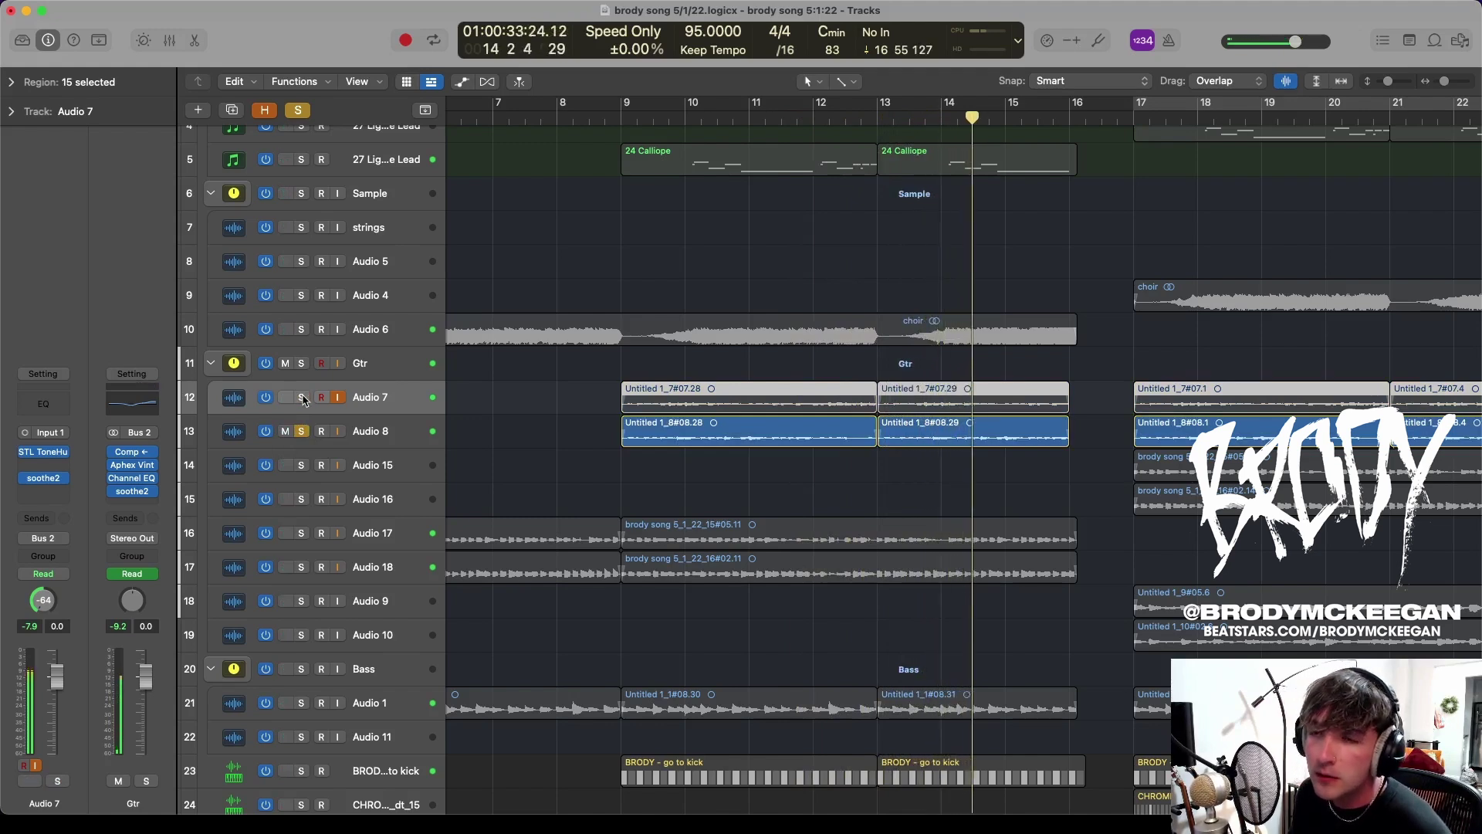
{"action": "left_click", "coordinate": [302, 397]}
Add Audio 17 and Audio 18 to the soloed guitars, and clear all solos after listening
{"action": "scroll", "coordinate": [649, 392], "scroll_direction": "down", "scroll_amount": 3}
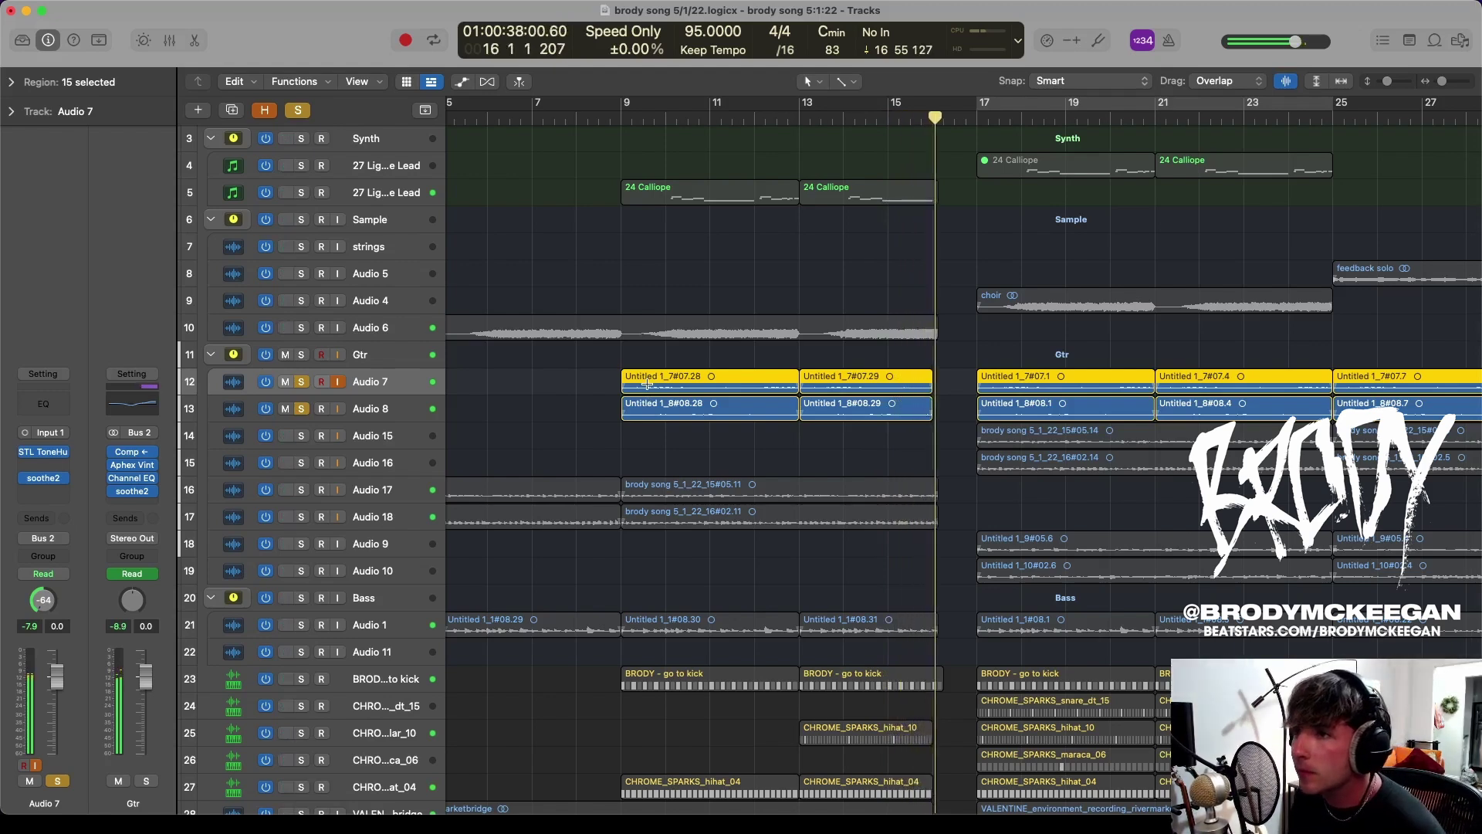
{"action": "left_click_drag", "start_coordinate": [307, 493], "coordinate": [301, 516]}
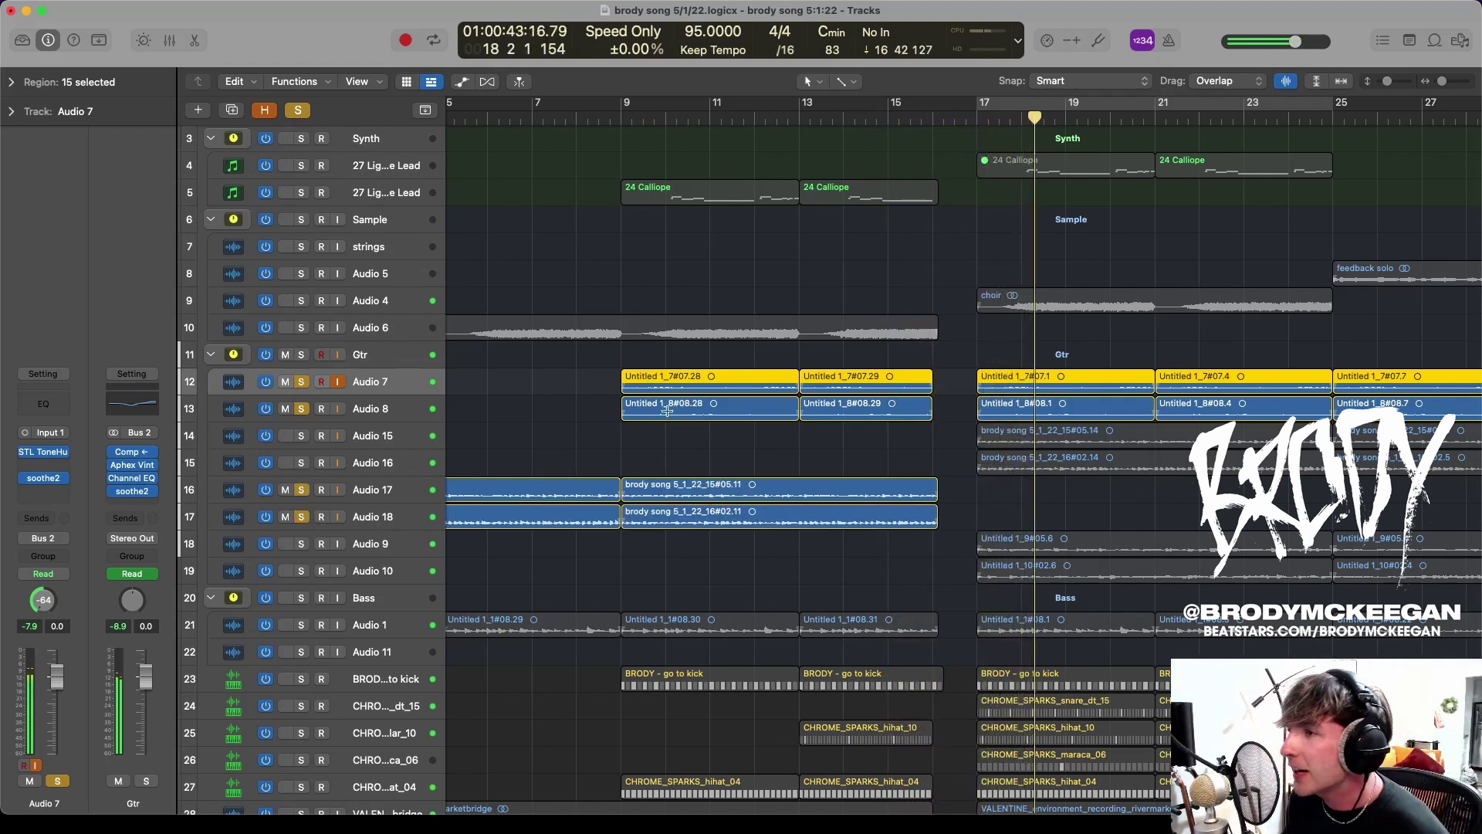
{"action": "key", "text": "super+Left"}
{"action": "key", "text": "super+Left"}
{"action": "key", "text": "super+Left"}
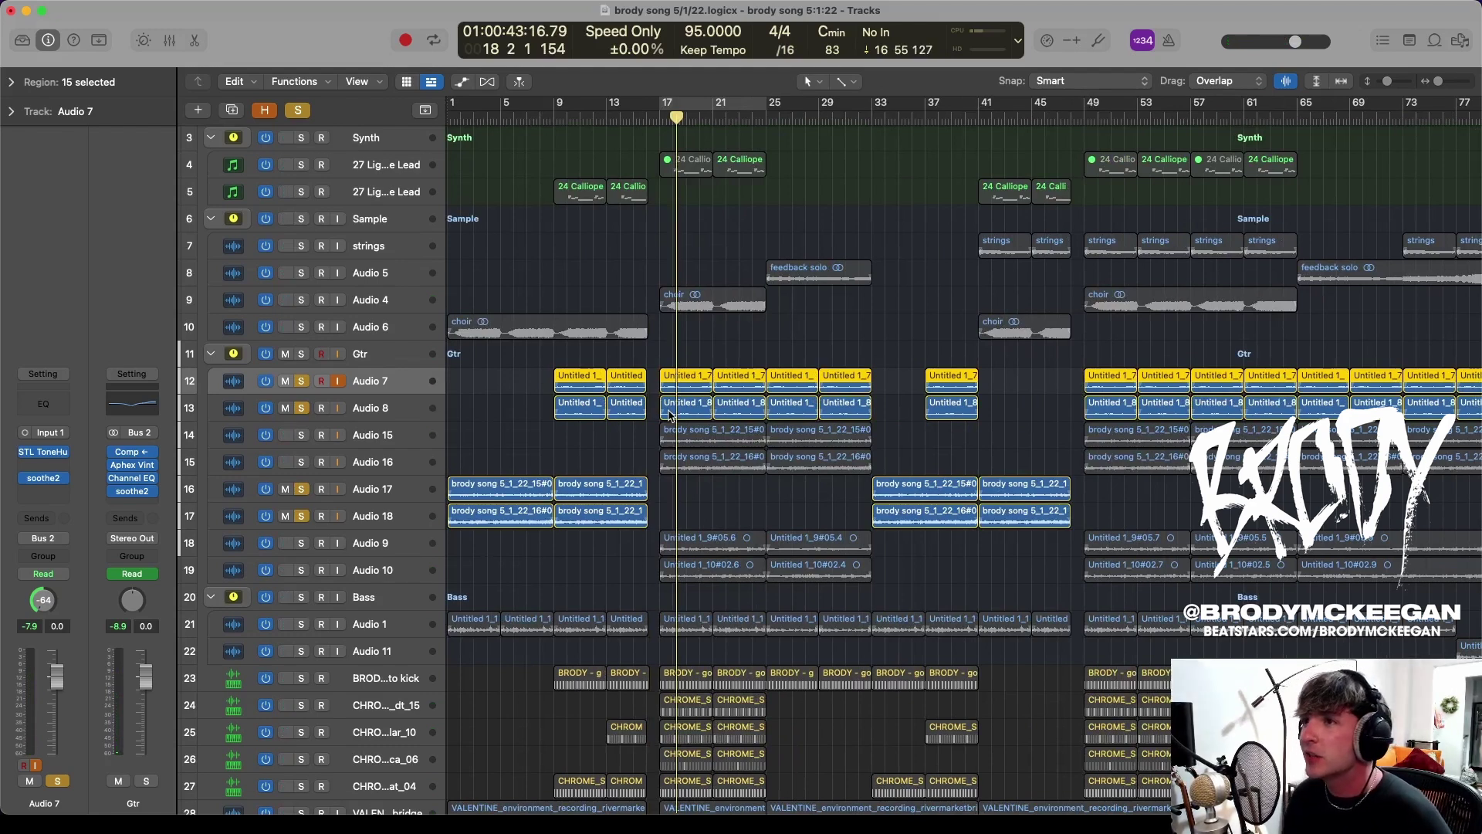
{"action": "left_click", "coordinate": [297, 110]}
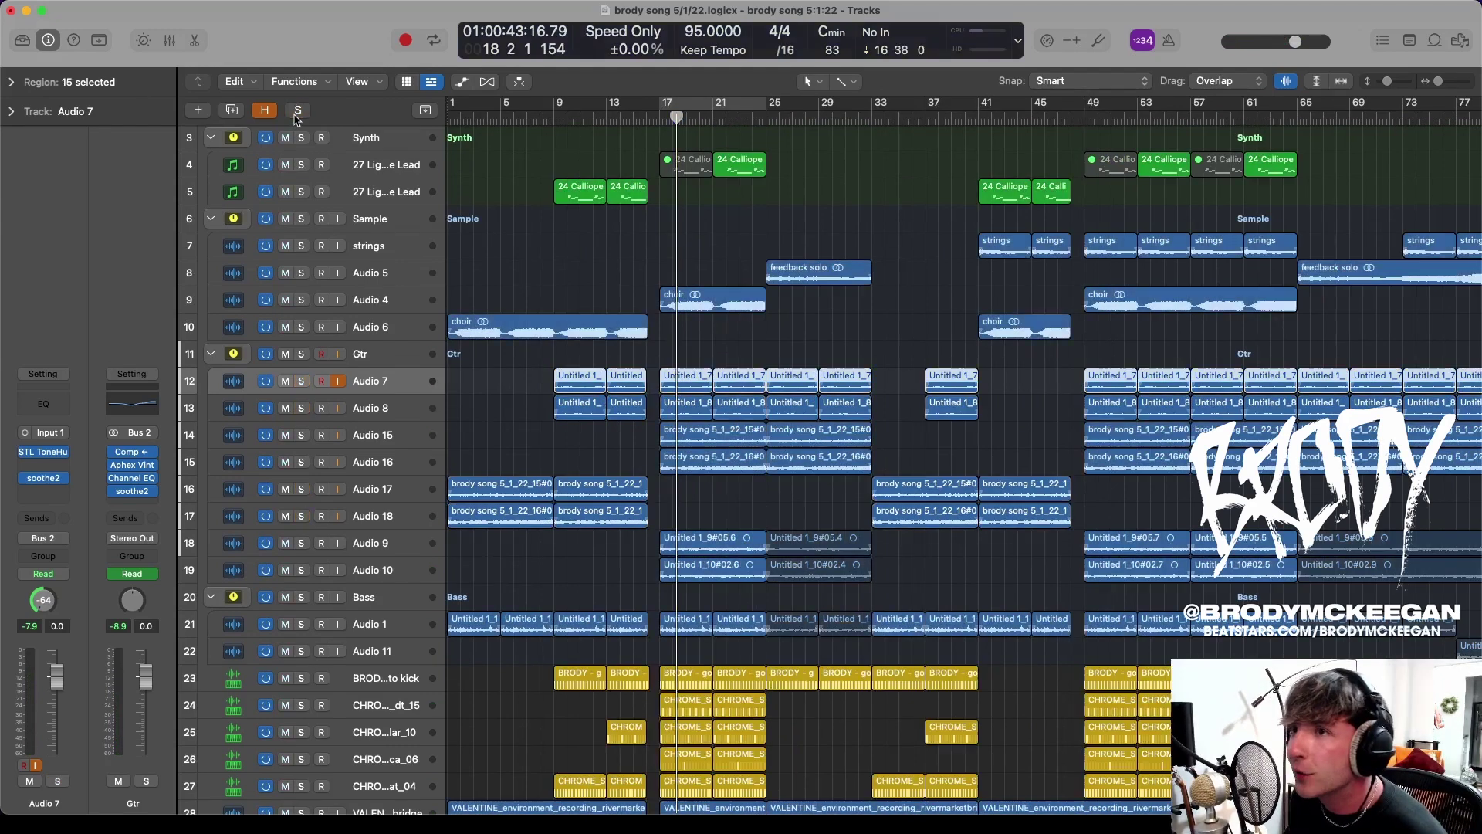
Enlarge the guitar tracks around bar 17 and play the full mix from there
{"action": "key", "text": "super+Down"}
{"action": "key", "text": "super+Right"}
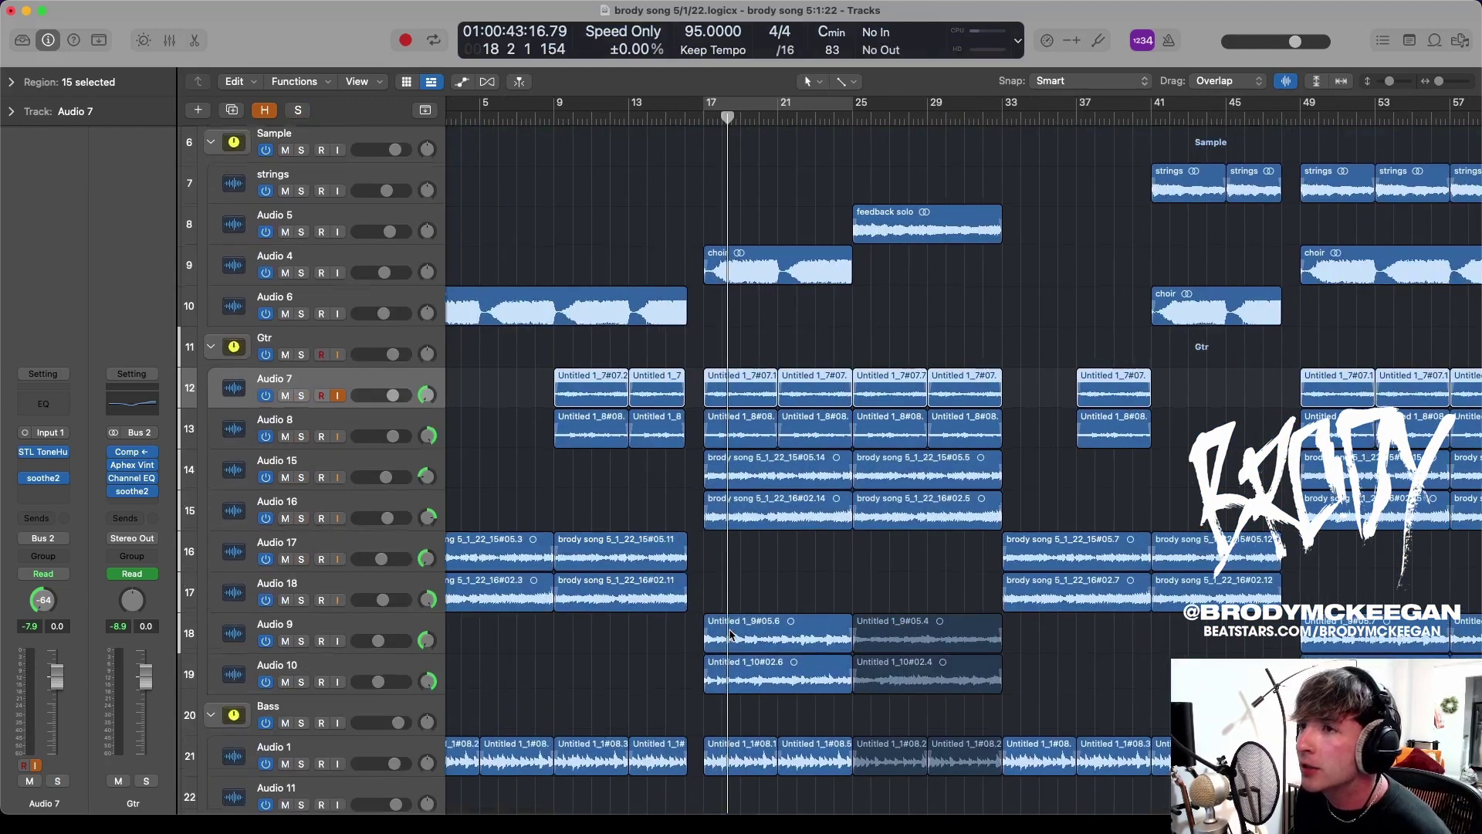
{"action": "key", "text": "super+Down"}
{"action": "key", "text": "super+Right"}
{"action": "scroll", "coordinate": [723, 628], "scroll_direction": "right", "scroll_amount": 3}
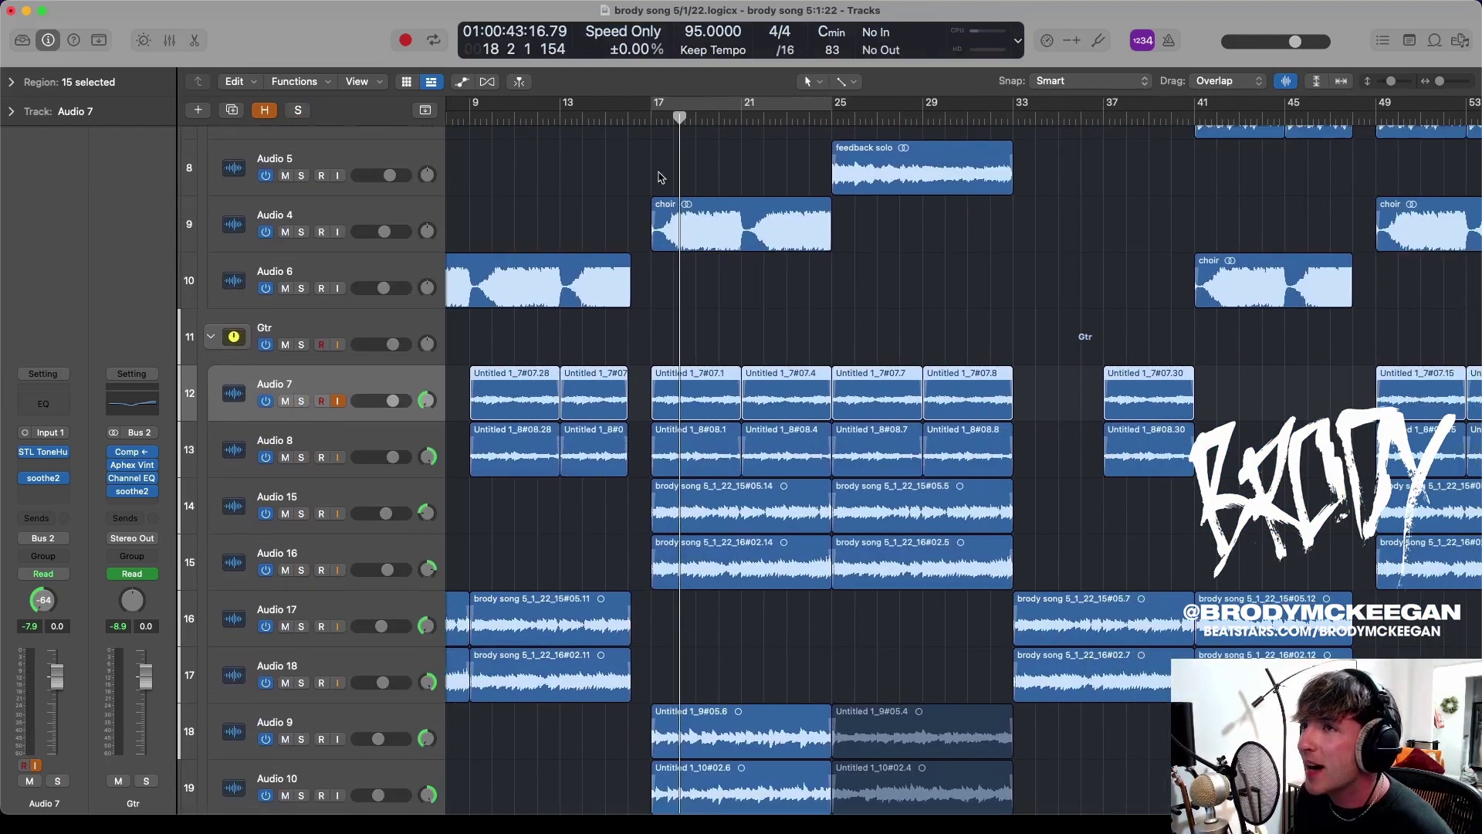
{"action": "double_click", "coordinate": [654, 129]}
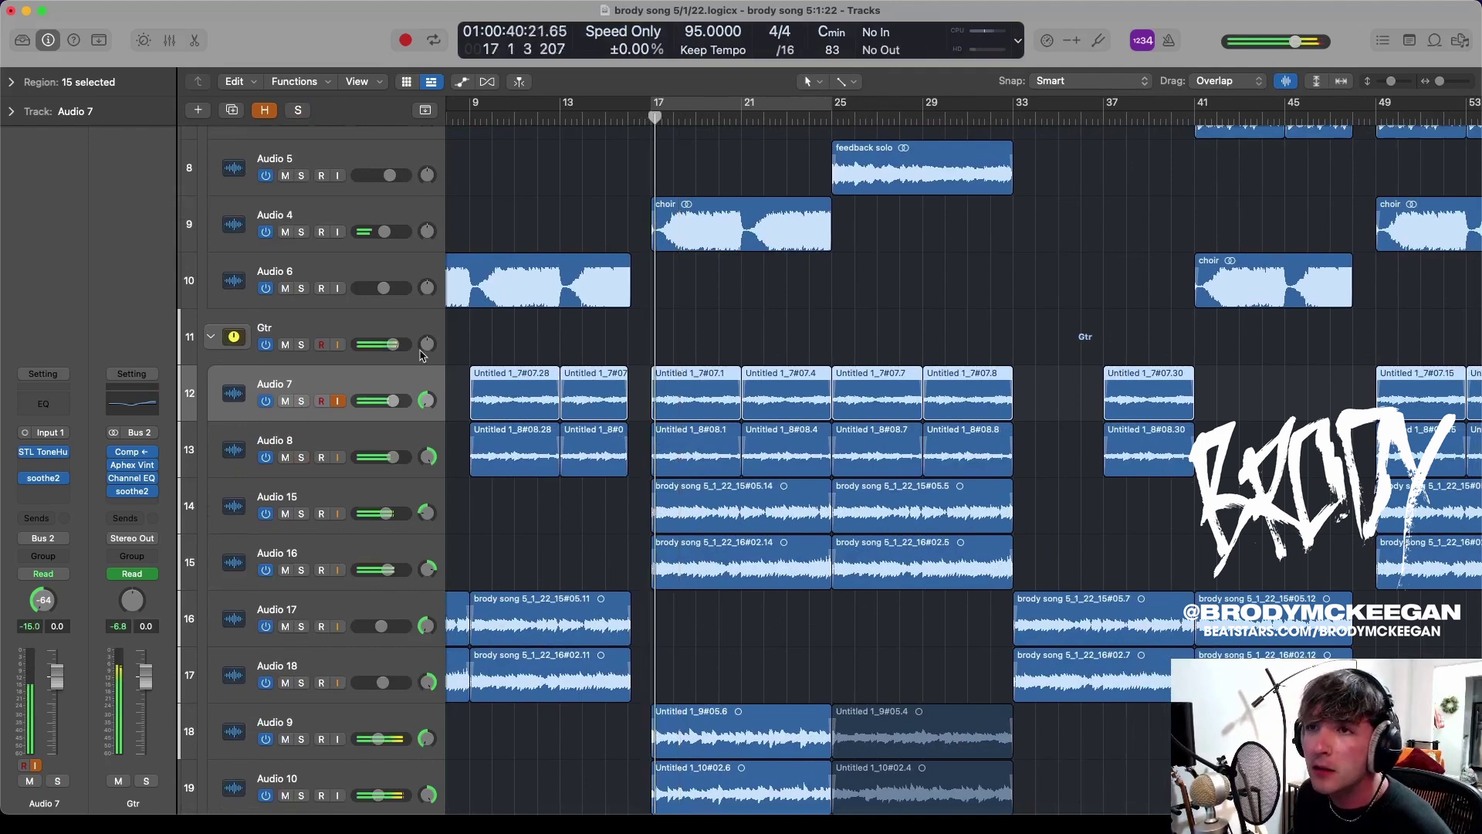
Solo Audio 7 and 8, layer in Audio 15 and 16, and play only Audio 15 and 16 from bar 17
{"action": "left_click_drag", "start_coordinate": [301, 400], "coordinate": [299, 457]}
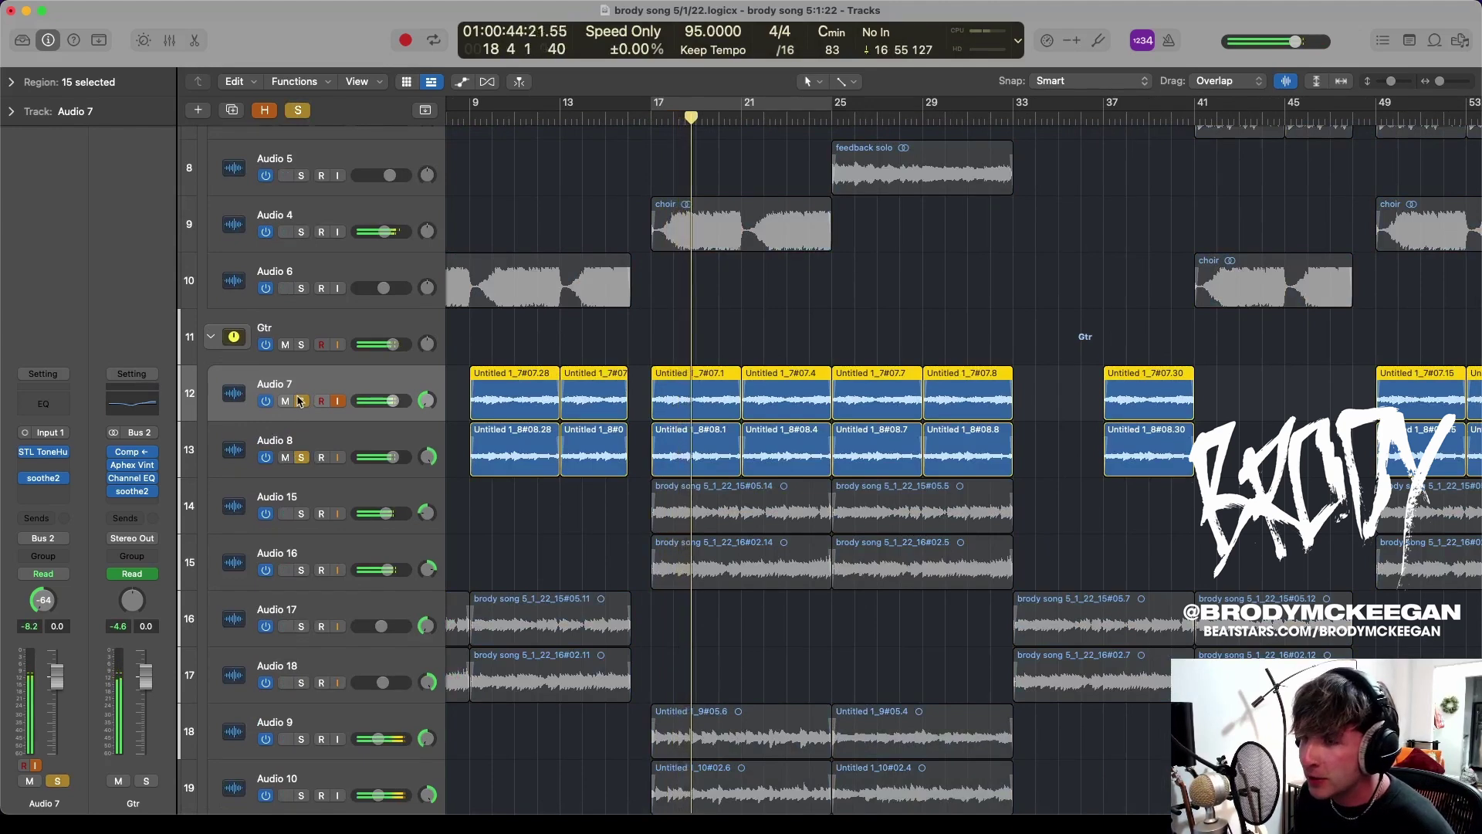
{"action": "left_click_drag", "start_coordinate": [301, 514], "coordinate": [301, 570]}
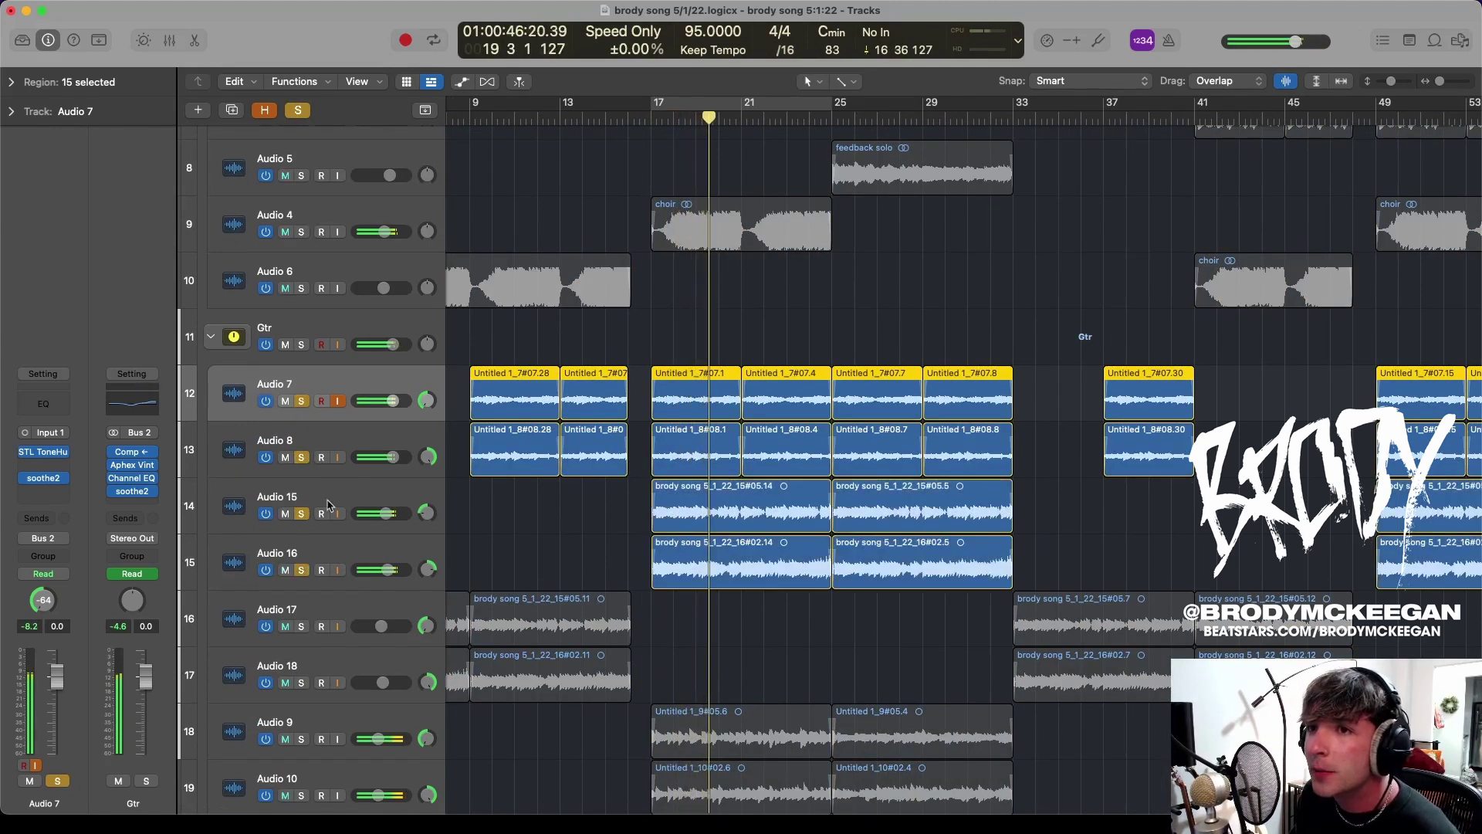
{"action": "left_click_drag", "start_coordinate": [301, 401], "coordinate": [301, 457]}
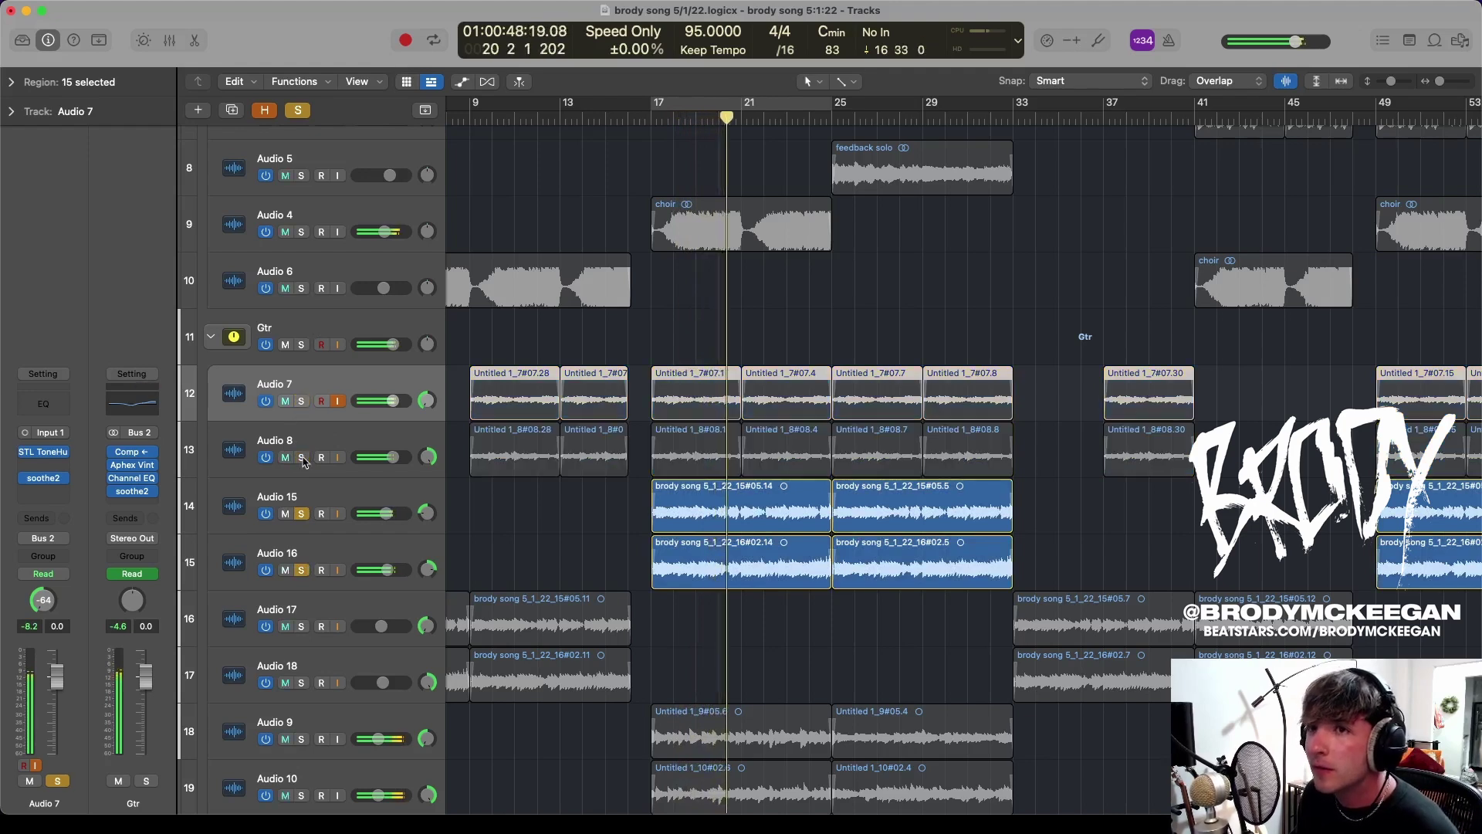
{"action": "left_click", "coordinate": [651, 116]}
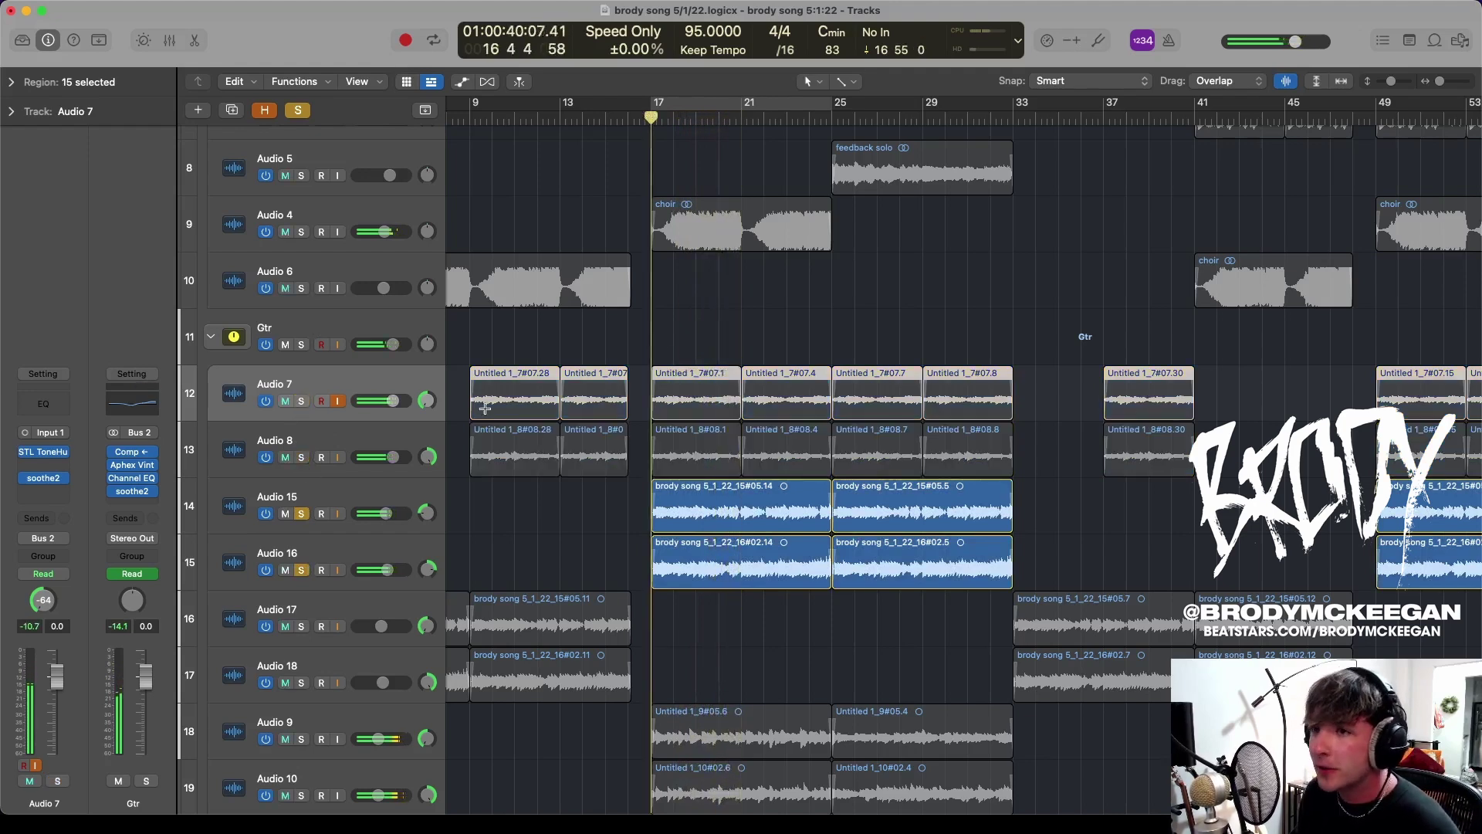
Compare the soloed Audio 15 and 16 guitars with and without Audio 7 and Audio 8
{"action": "scroll", "coordinate": [660, 365], "scroll_direction": "down", "scroll_amount": 2}
{"action": "scroll", "coordinate": [659, 364], "scroll_direction": "down", "scroll_amount": 3}
{"action": "scroll", "coordinate": [659, 364], "scroll_direction": "left", "scroll_amount": 3}
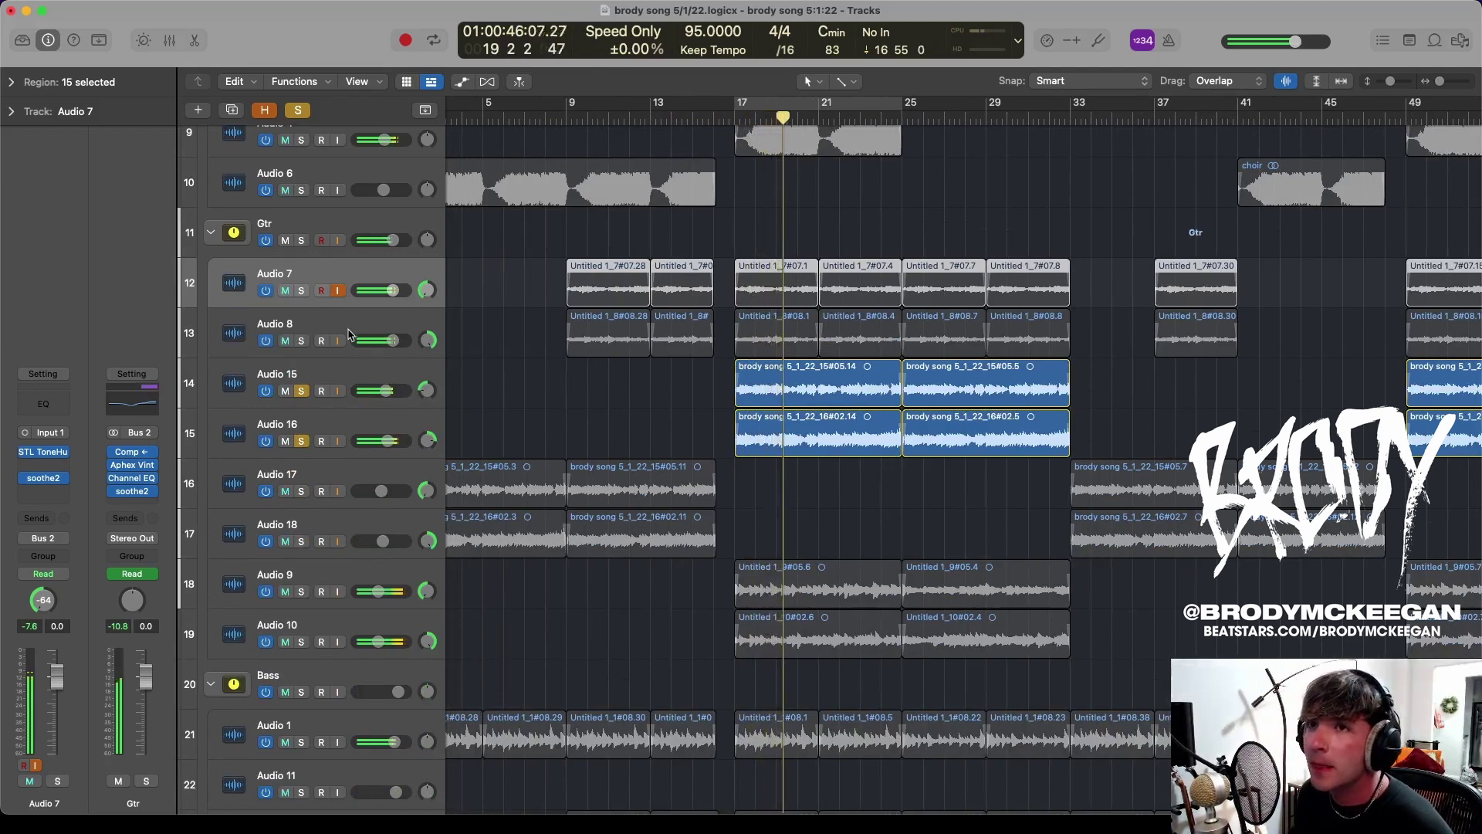
{"action": "left_click", "coordinate": [301, 340]}
{"action": "left_click", "coordinate": [301, 290]}
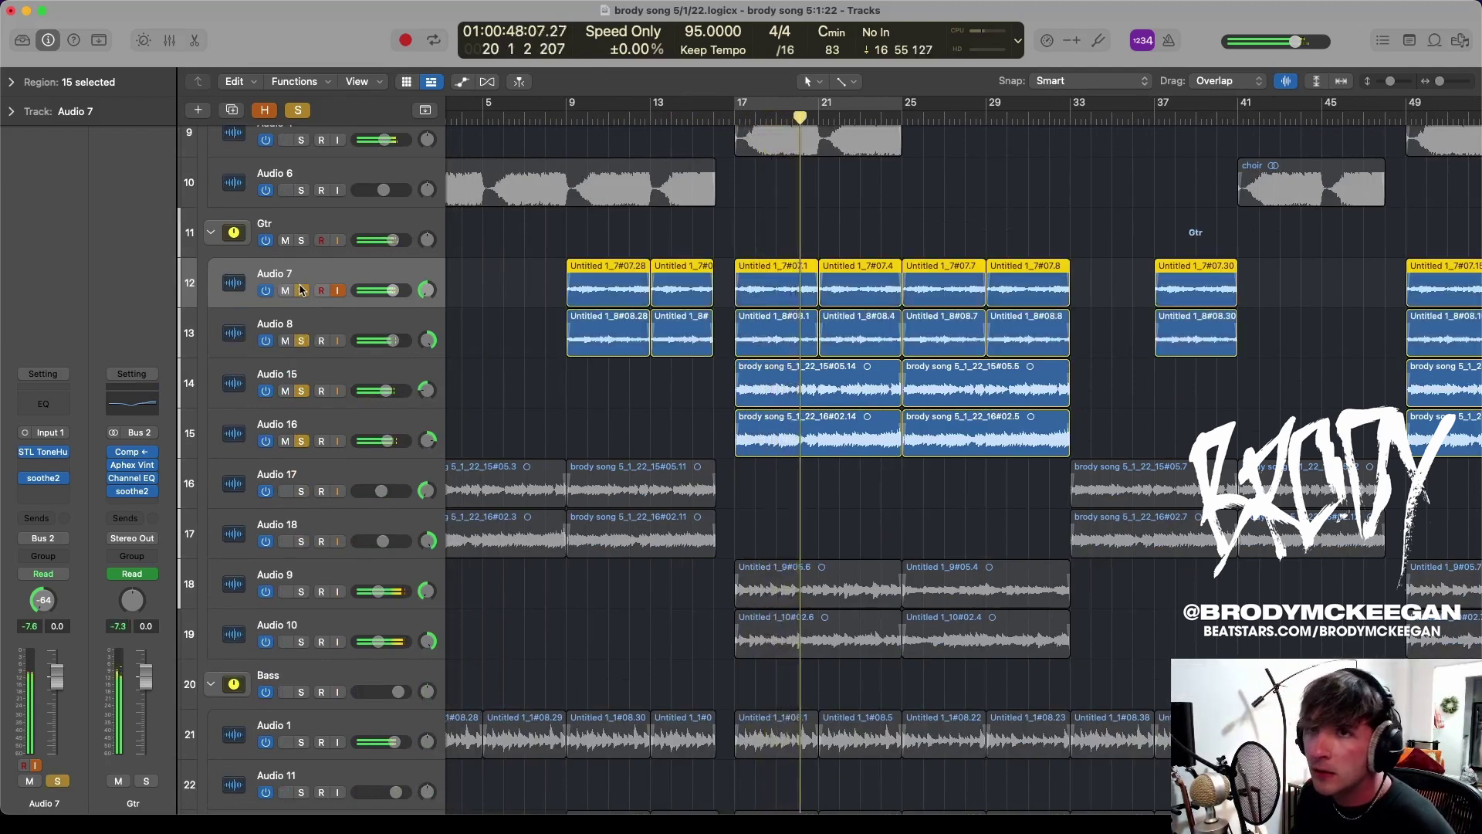
{"action": "left_click", "coordinate": [301, 290]}
{"action": "left_click", "coordinate": [301, 340]}
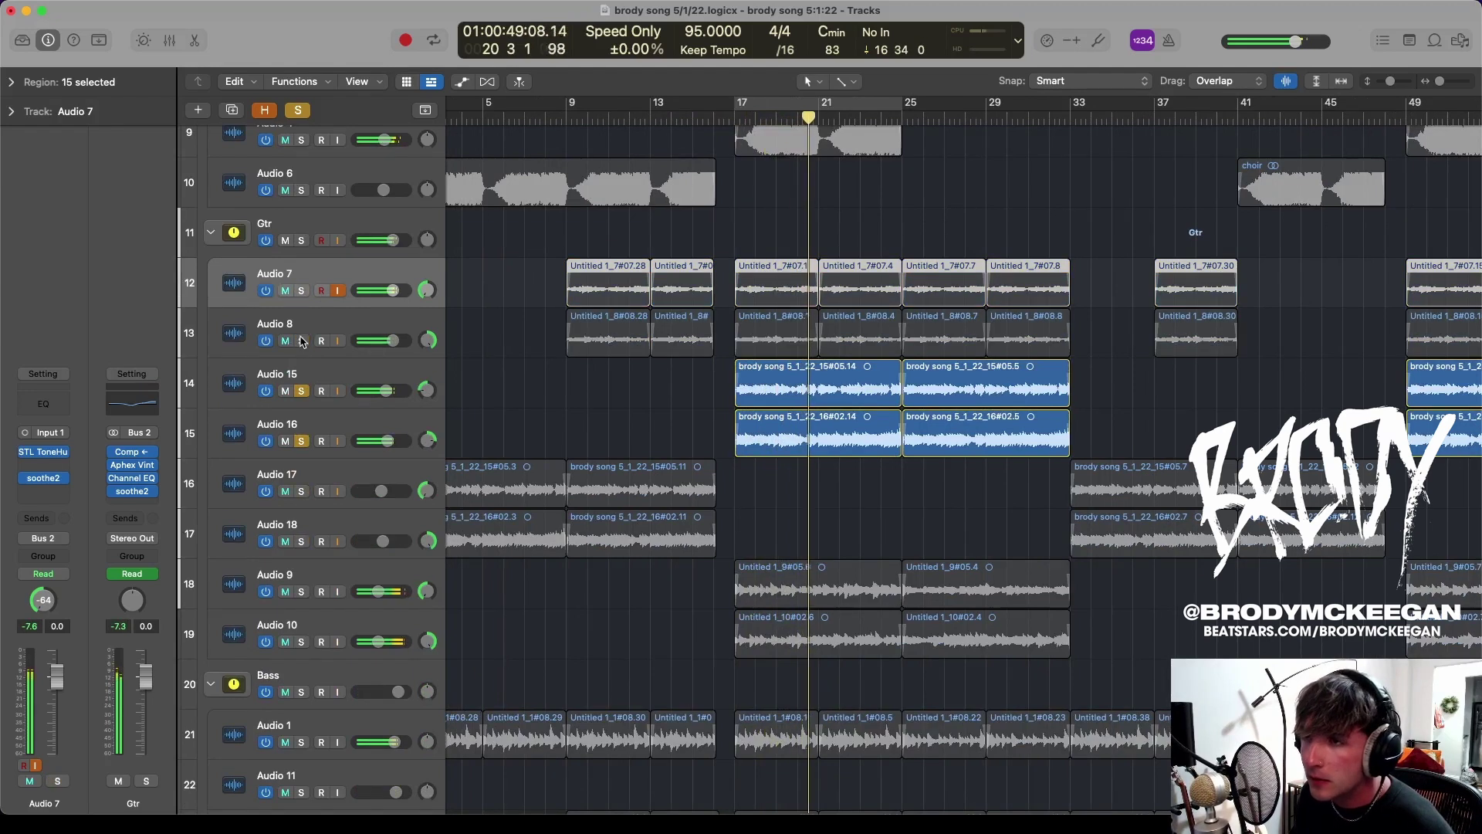
Switch the solo from Audio 15 and 16 to Audio 9 and Audio 10, and select the Audio 9 track
{"action": "left_click", "coordinate": [301, 591]}
{"action": "left_click", "coordinate": [301, 641]}
{"action": "left_click", "coordinate": [301, 692]}
{"action": "left_click", "coordinate": [301, 692]}
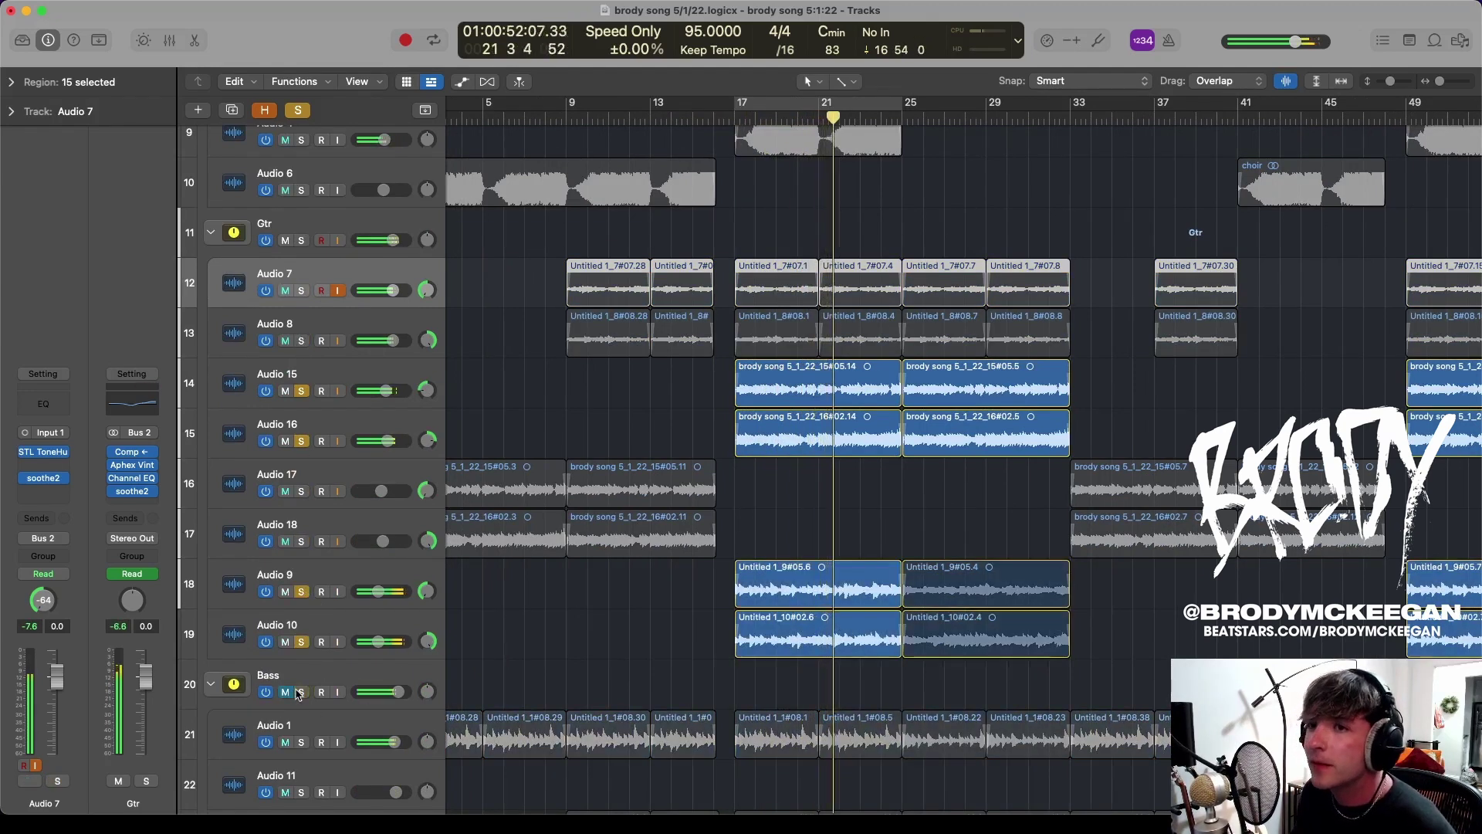
{"action": "left_click", "coordinate": [302, 391]}
{"action": "left_click", "coordinate": [302, 441]}
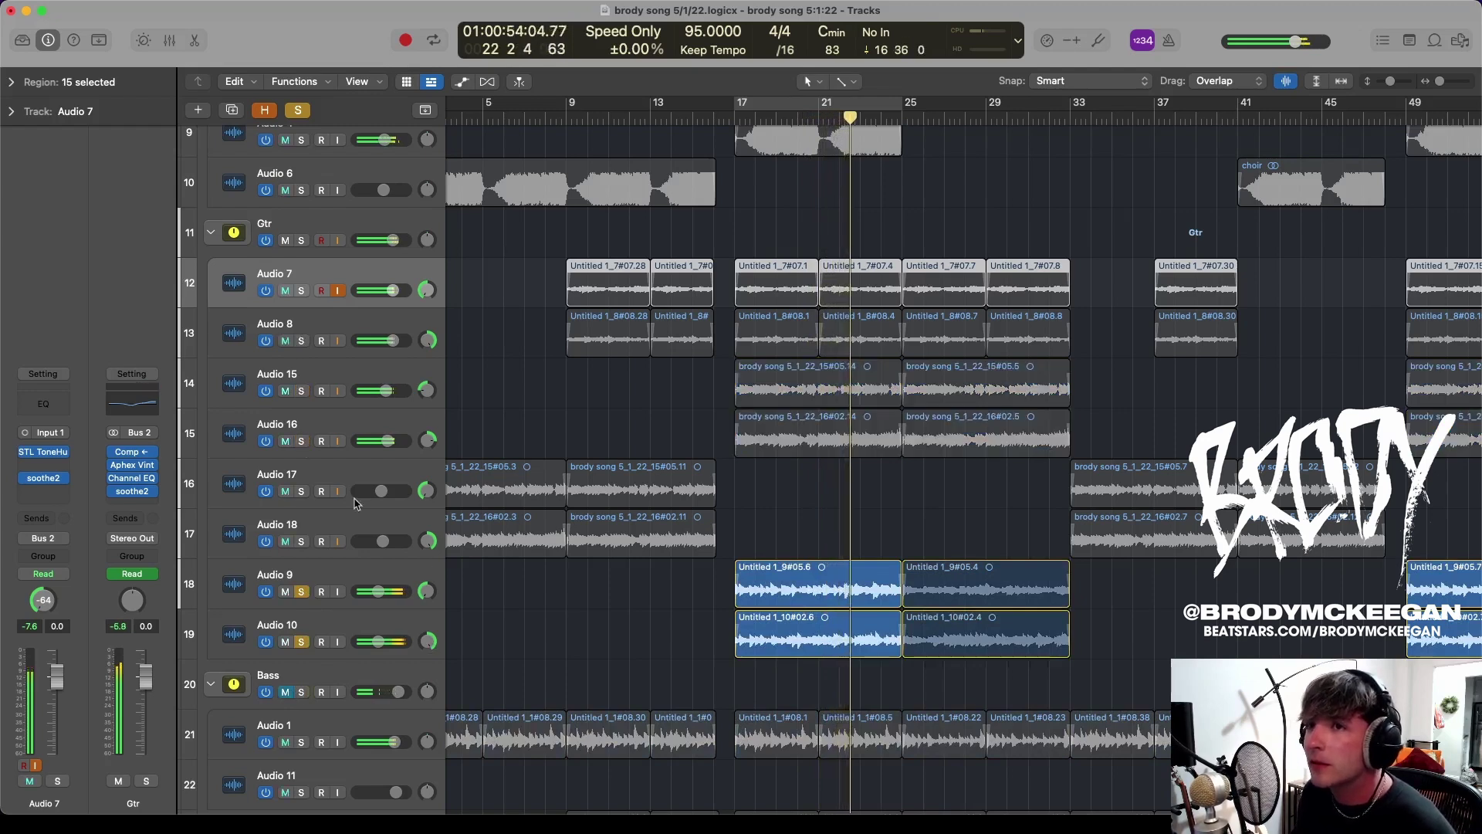
{"action": "left_click", "coordinate": [365, 570]}
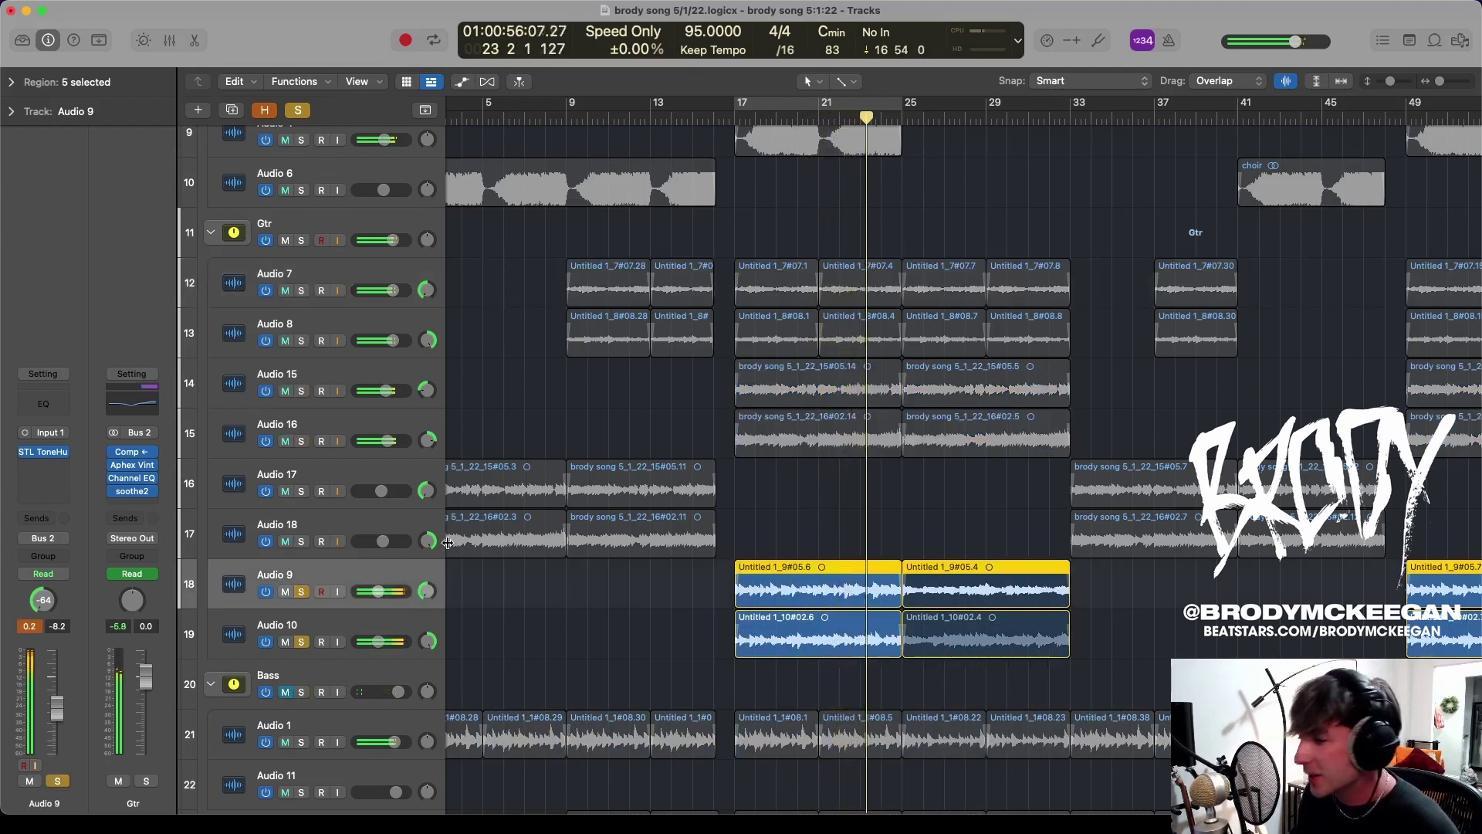
Examine the delay and reverb effects in the STL ToneHub plug-in on Audio 9, and close its window
{"action": "left_click", "coordinate": [45, 453]}
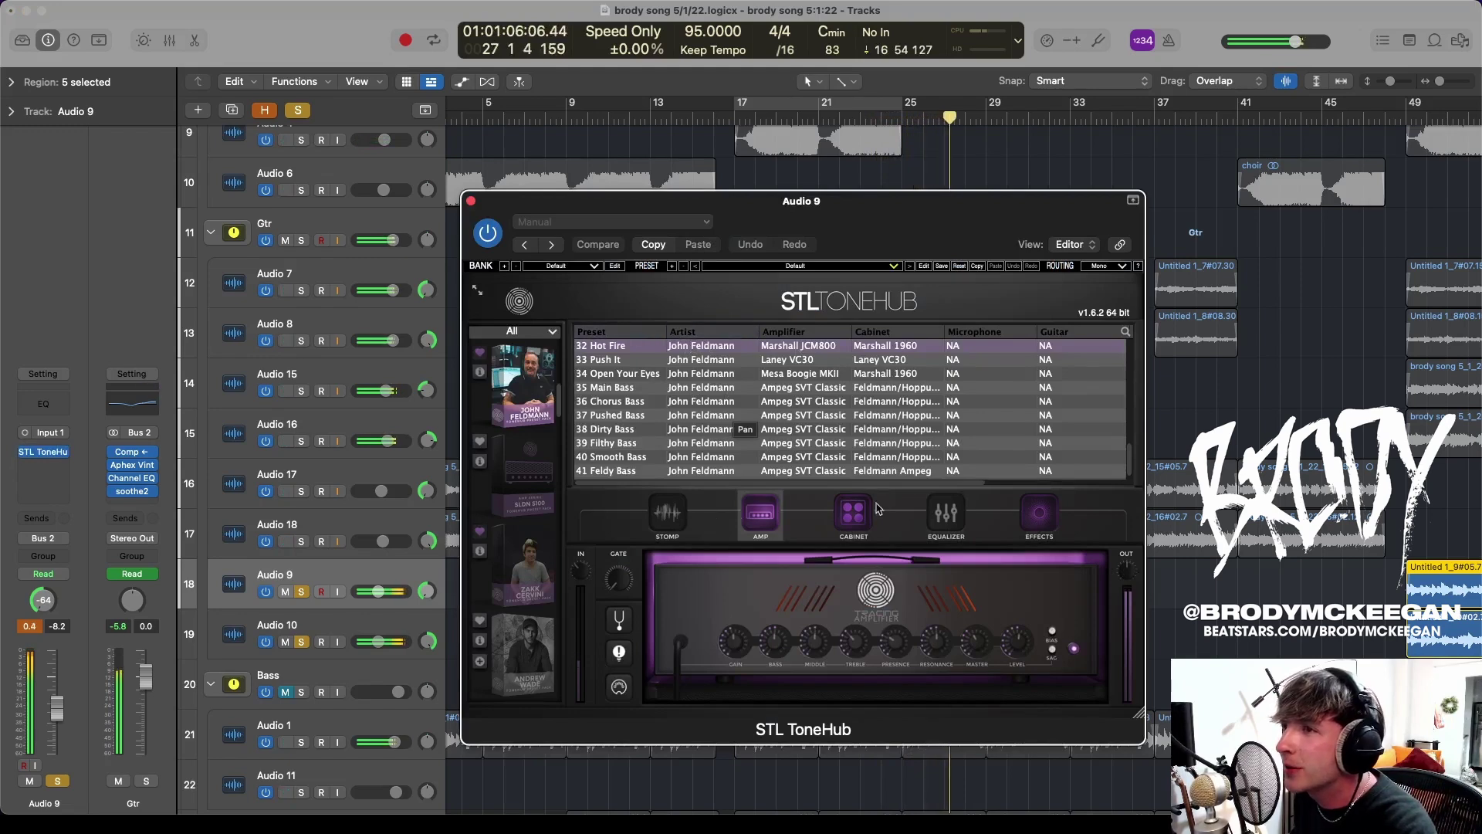
{"action": "left_click", "coordinate": [1041, 515]}
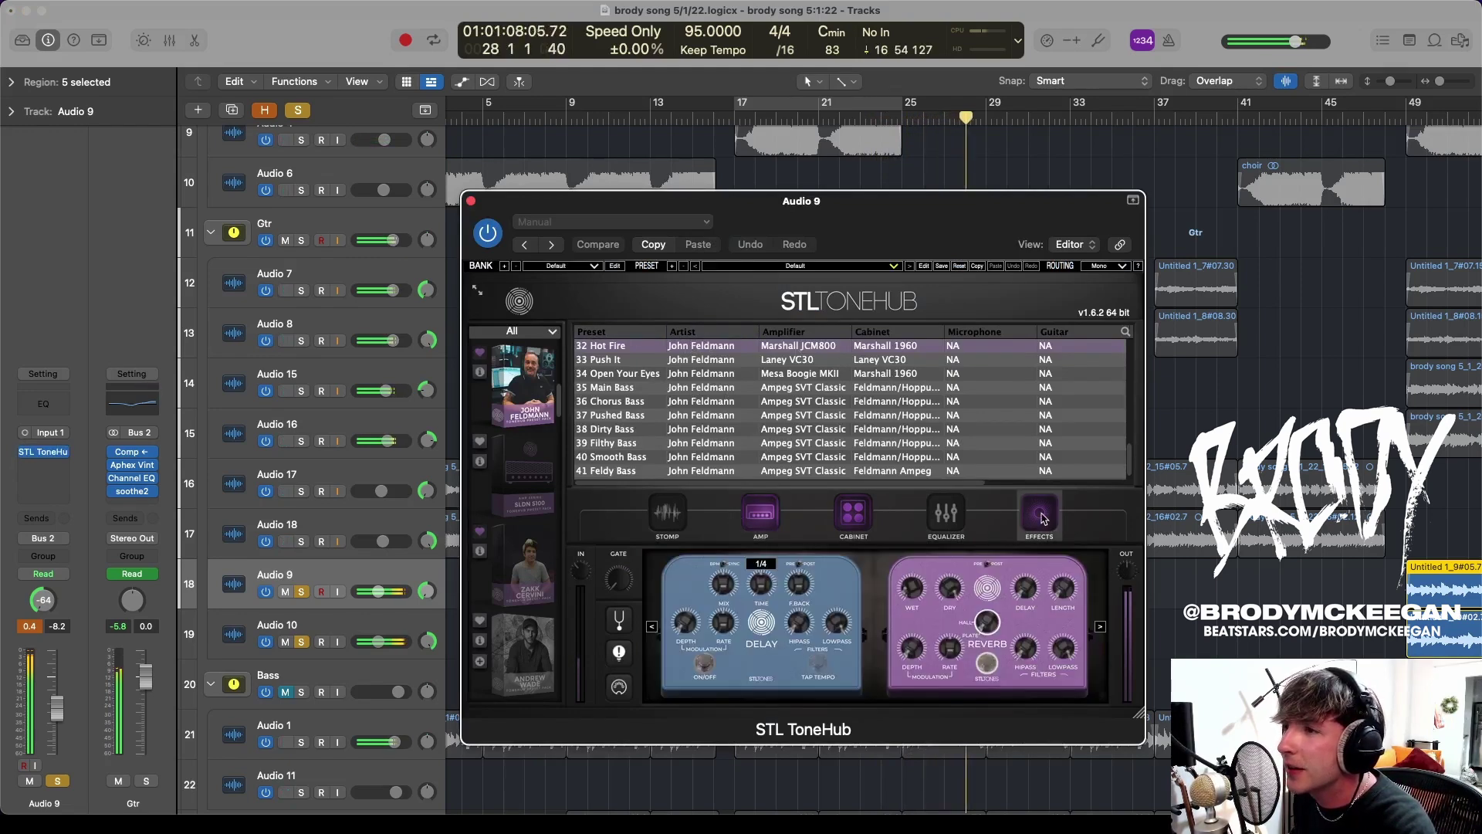
{"action": "left_click", "coordinate": [471, 201]}
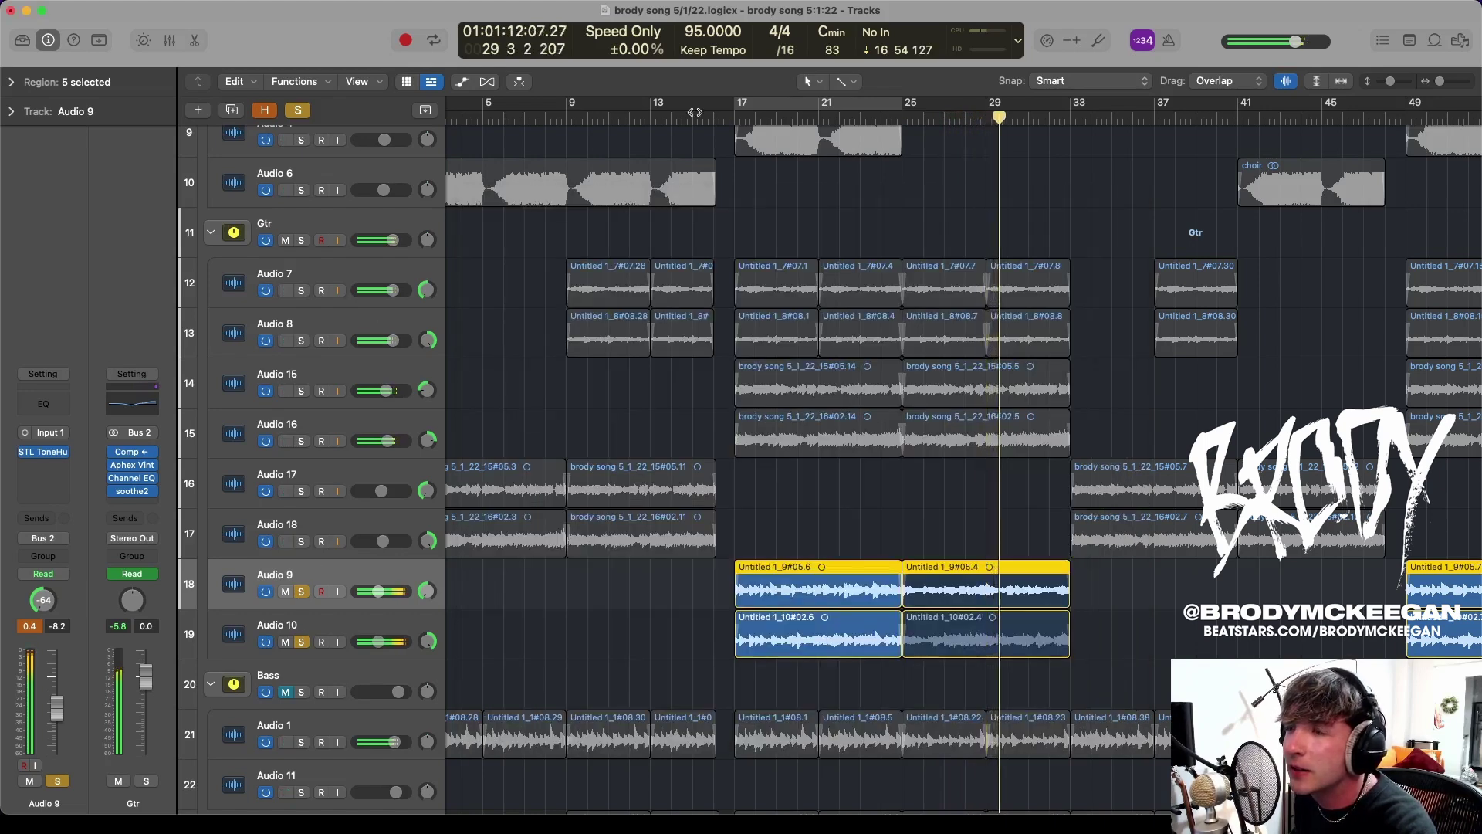
Solo the Gtr and Bass groups along with Audio 9 and Audio 10 while playing from bar 17
{"action": "left_click", "coordinate": [315, 247]}
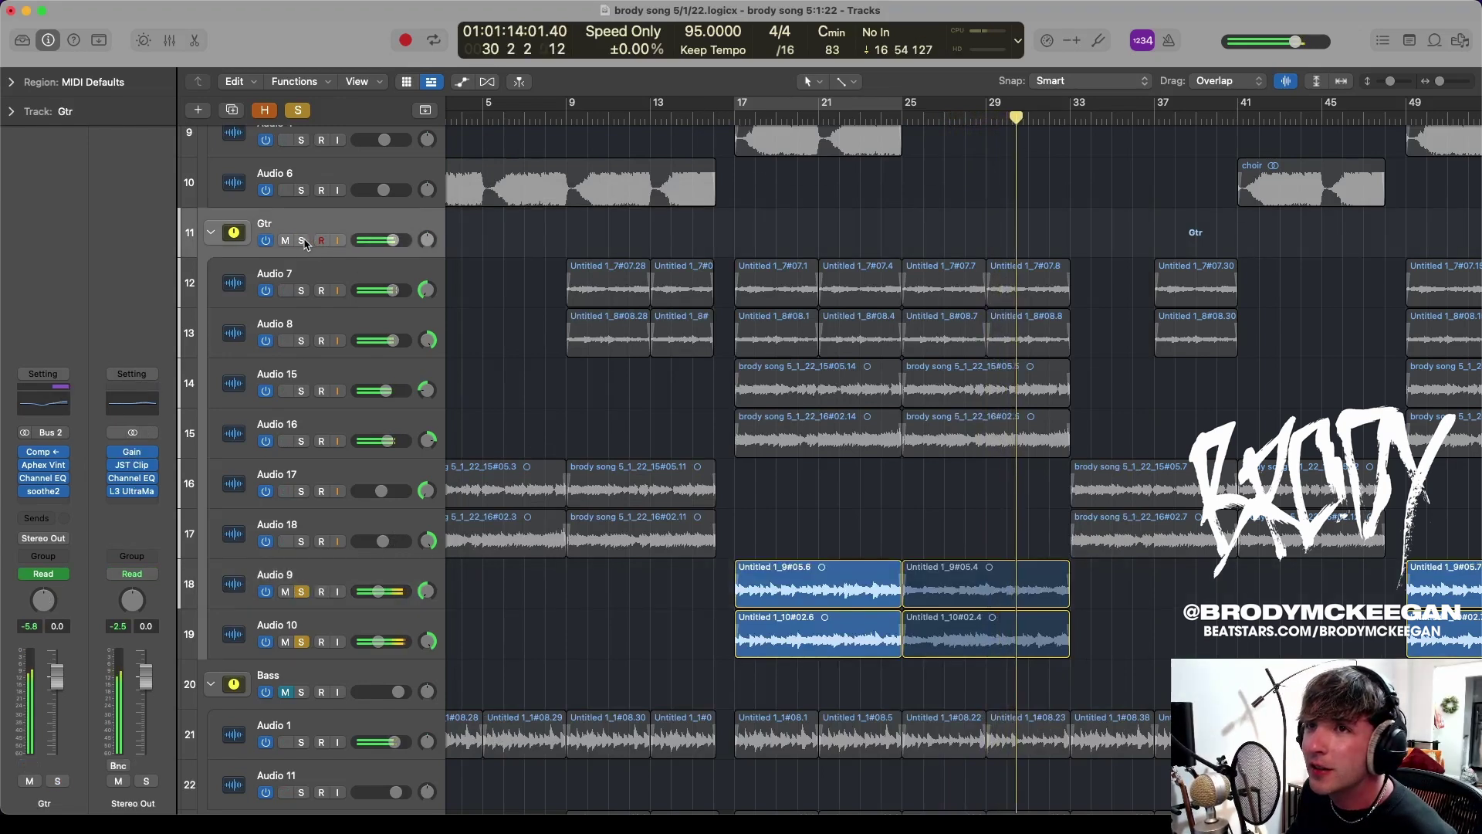
{"action": "left_click", "coordinate": [302, 241]}
{"action": "left_click", "coordinate": [735, 115]}
{"action": "scroll", "coordinate": [311, 622], "scroll_direction": "down", "scroll_amount": 3}
{"action": "left_click", "coordinate": [309, 621]}
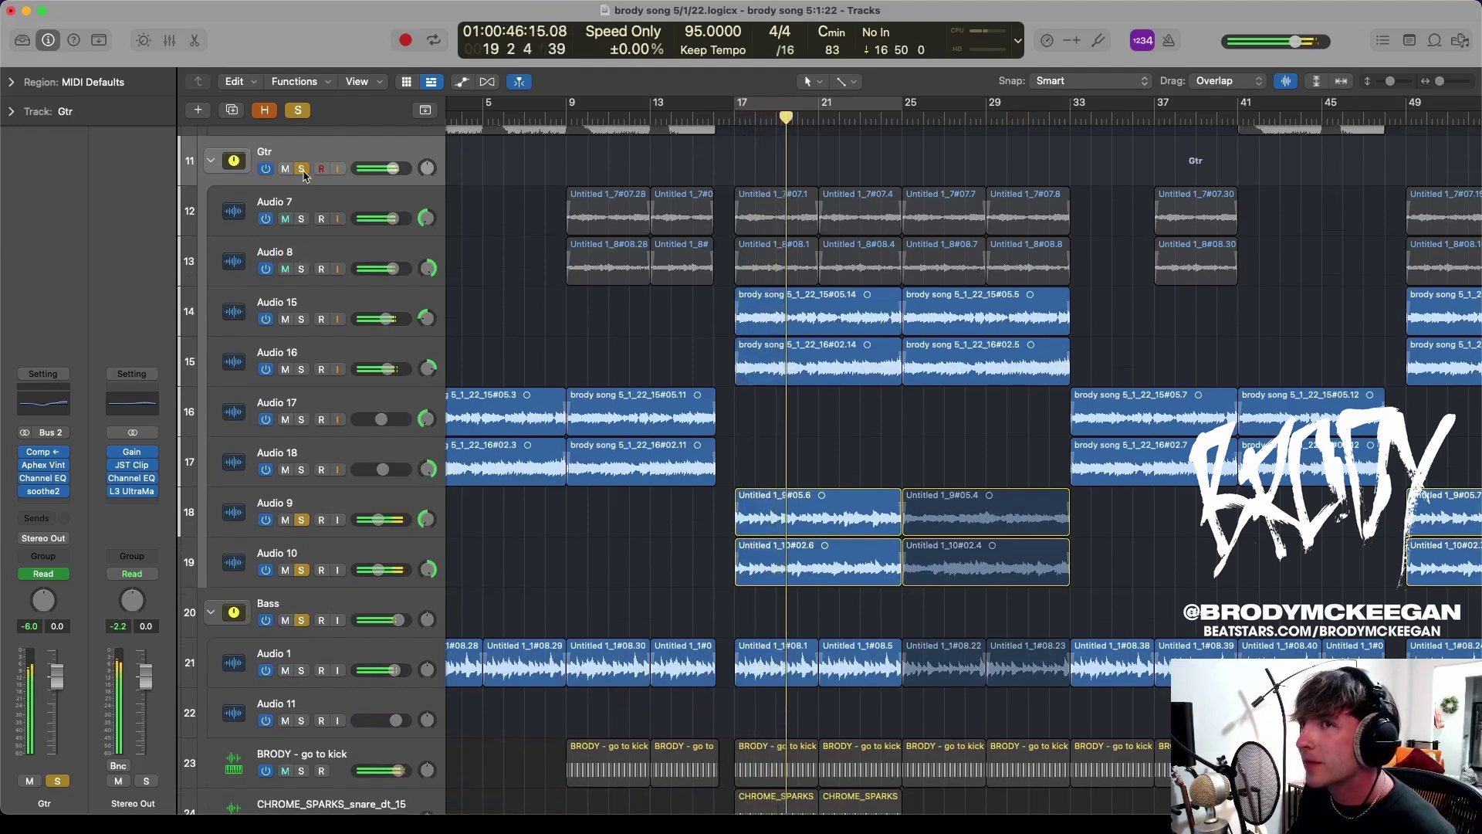
Compare the full mix with the soloed Audio 9, Audio 10 and bass, and turn their solos off
{"action": "left_click", "coordinate": [298, 111]}
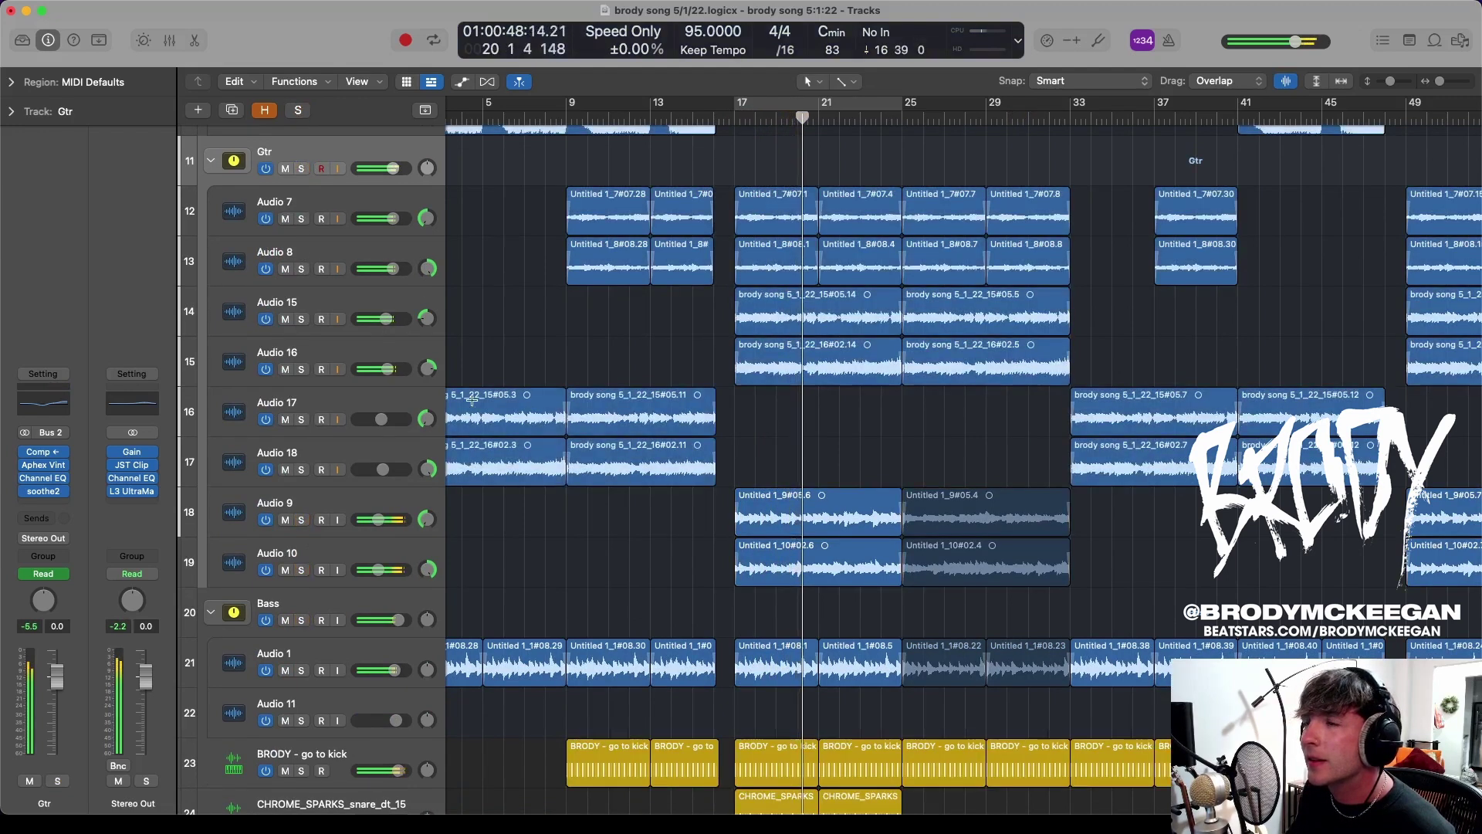
{"action": "left_click", "coordinate": [298, 110]}
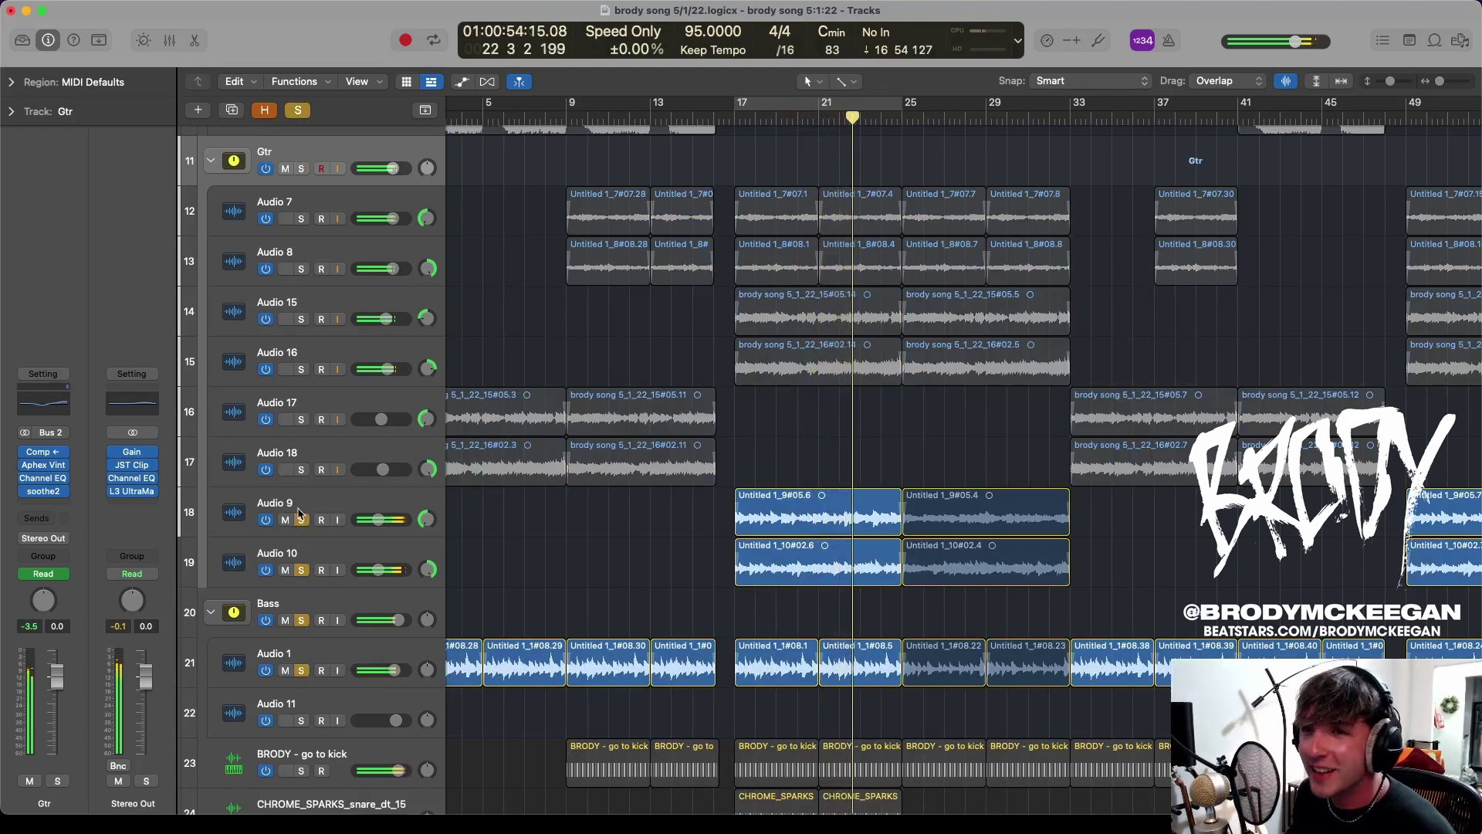
{"action": "left_click", "coordinate": [279, 504]}
{"action": "left_click_drag", "start_coordinate": [301, 519], "coordinate": [301, 670]}
Solo Audio 9, Audio 10, Bass and Audio 1 again and listen to them together up to about bar 27
{"action": "scroll", "coordinate": [704, 558], "scroll_direction": "down", "scroll_amount": 3}
{"action": "scroll", "coordinate": [704, 559], "scroll_direction": "down", "scroll_amount": 3}
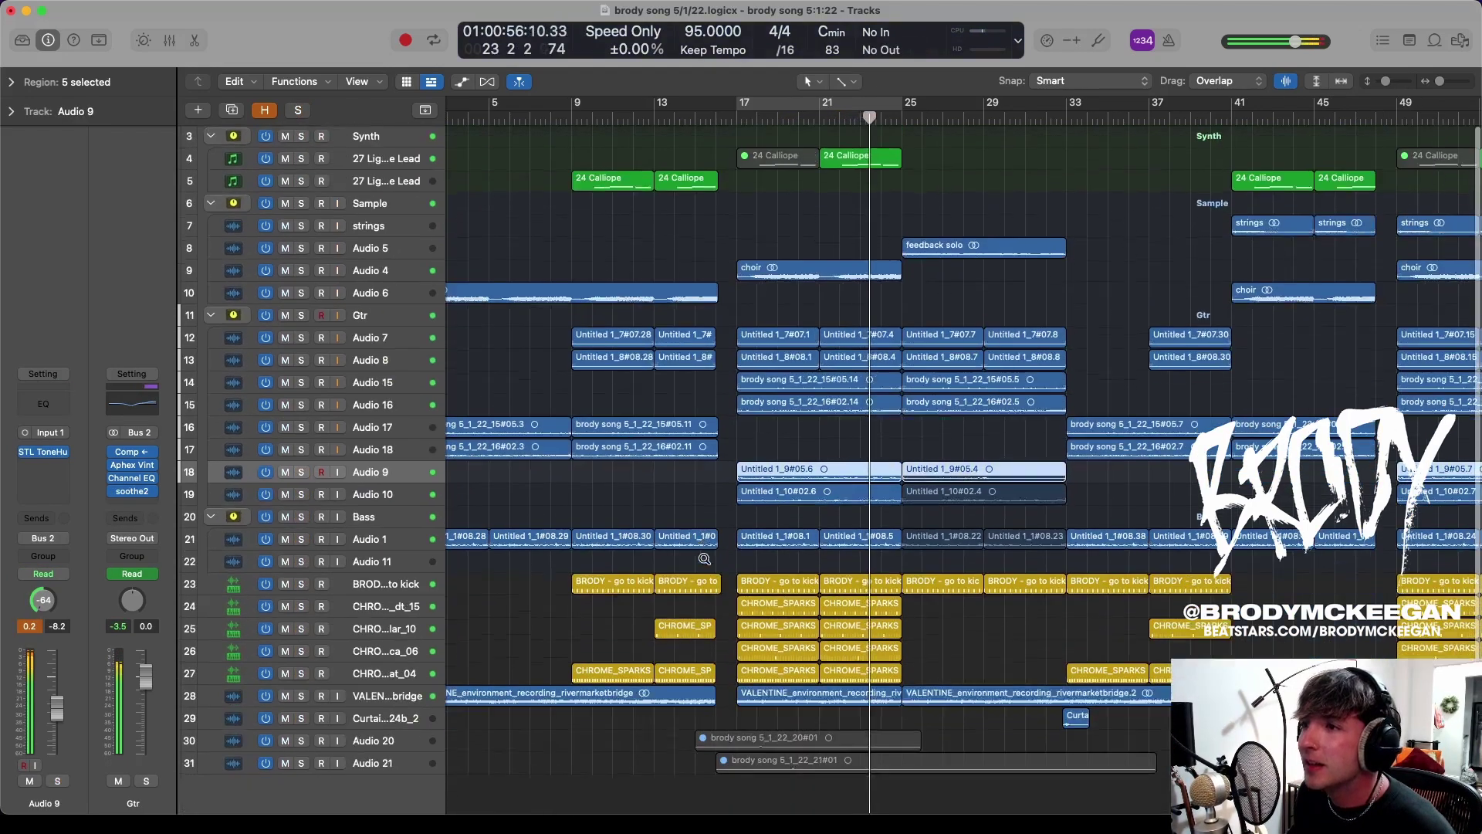
{"action": "scroll", "coordinate": [704, 558], "scroll_direction": "left", "scroll_amount": 3}
{"action": "scroll", "coordinate": [703, 557], "scroll_direction": "up", "scroll_amount": 6}
{"action": "scroll", "coordinate": [704, 557], "scroll_direction": "right", "scroll_amount": 3}
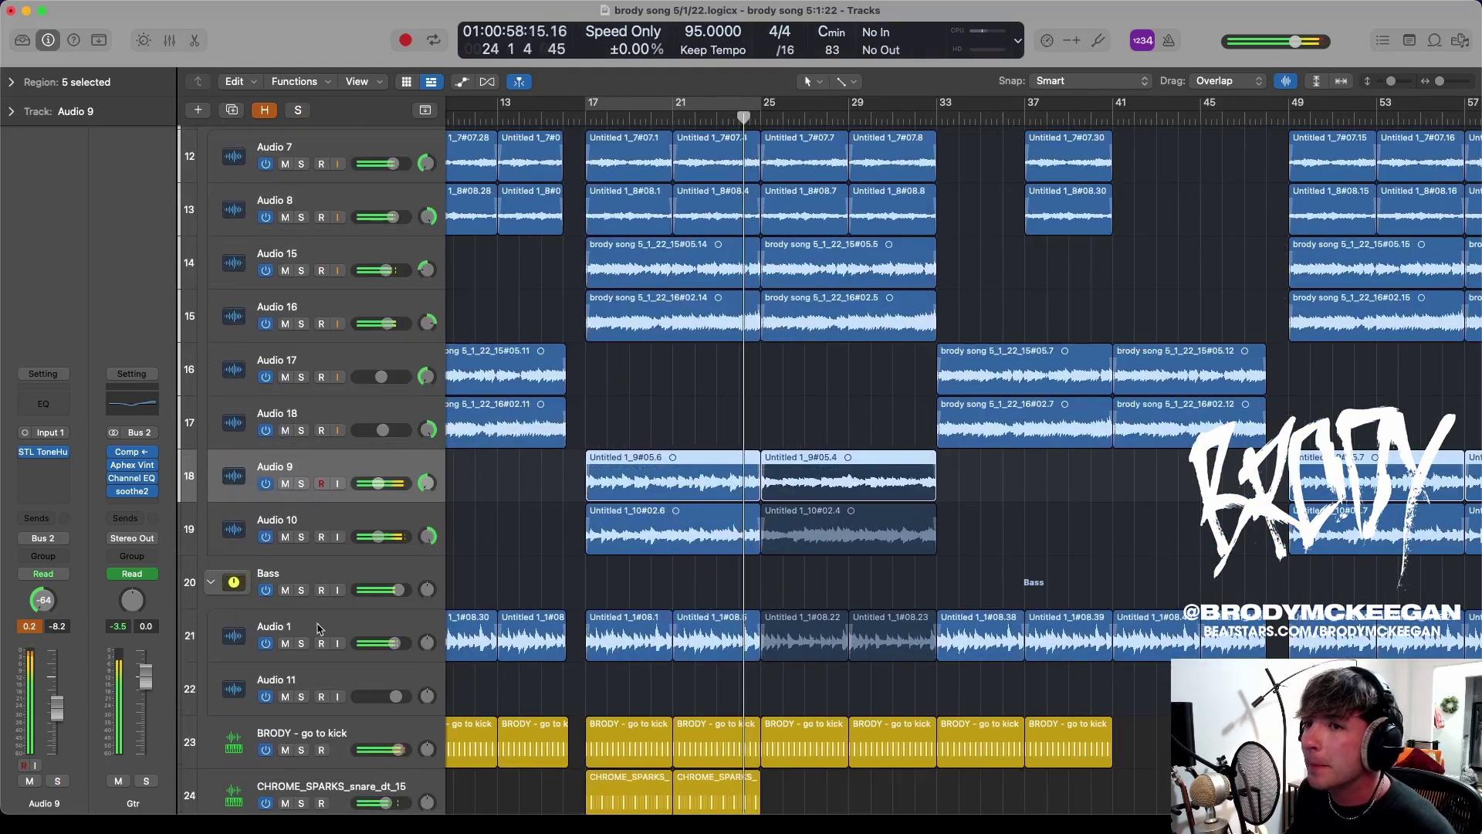
{"action": "left_click_drag", "start_coordinate": [301, 484], "coordinate": [308, 641]}
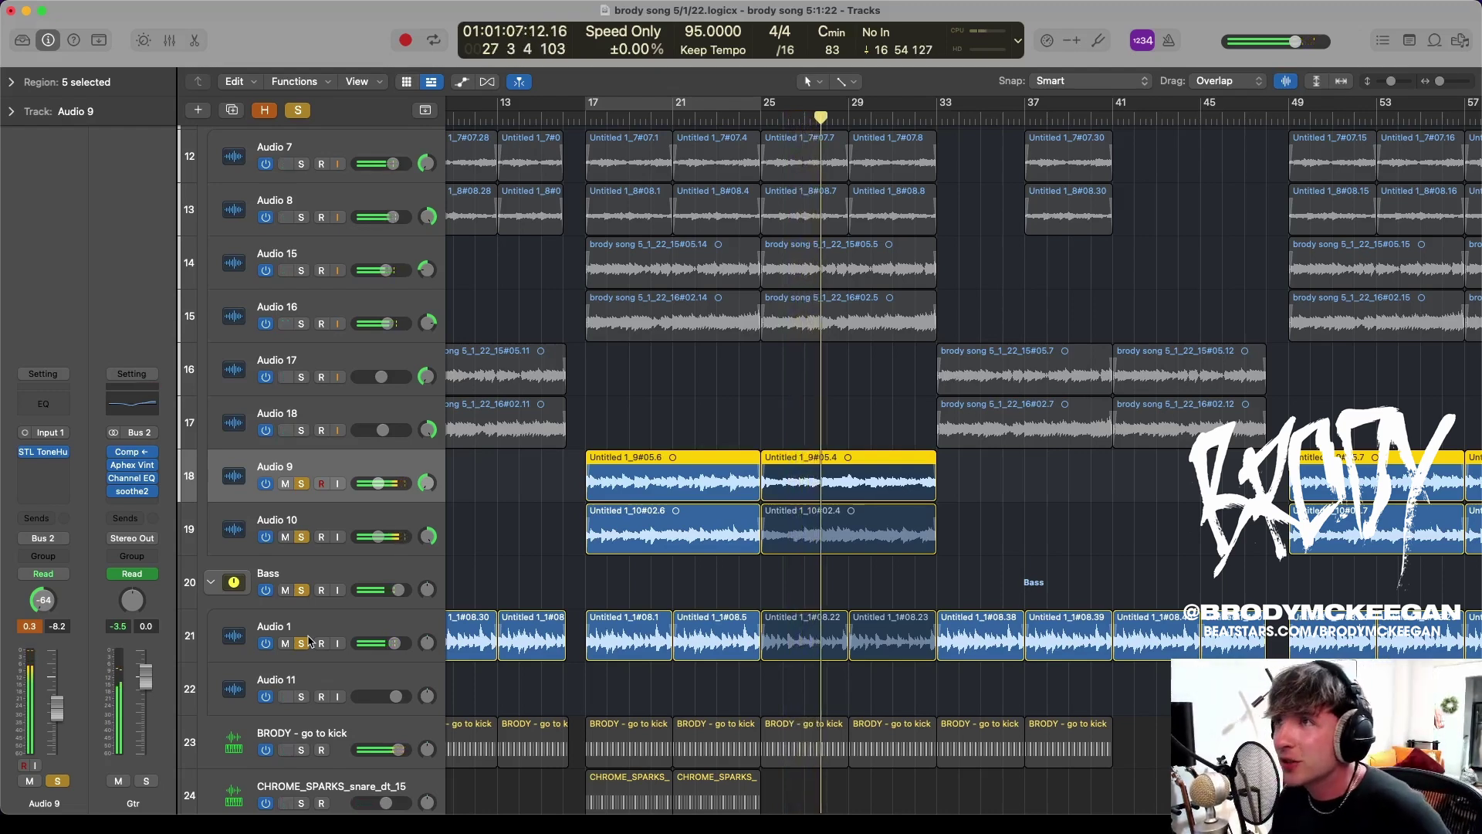
Clear all solos and play the full mix from bar 17 and again from bar 25
{"action": "left_click", "coordinate": [299, 110]}
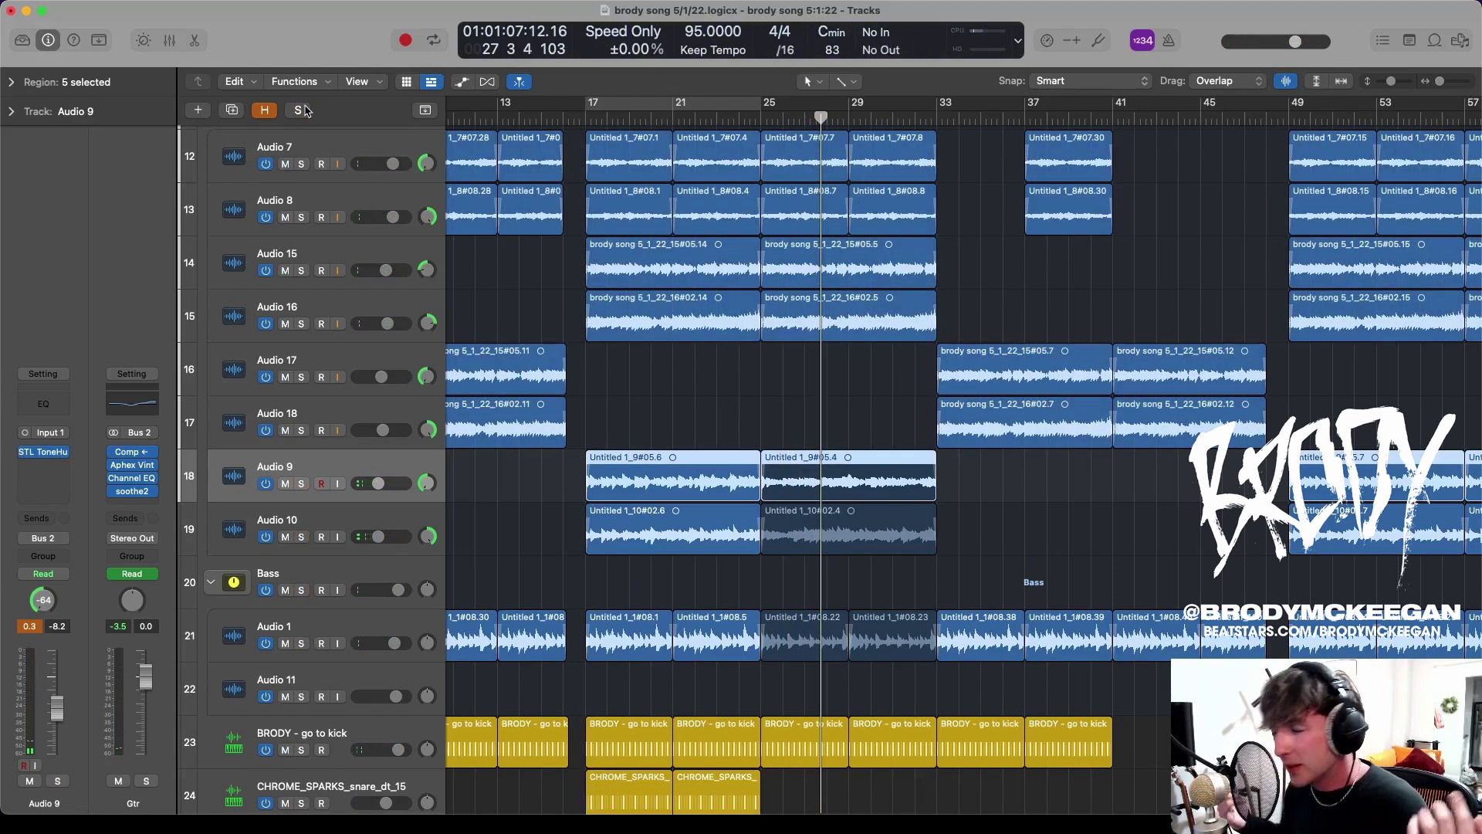
{"action": "left_click", "coordinate": [586, 118]}
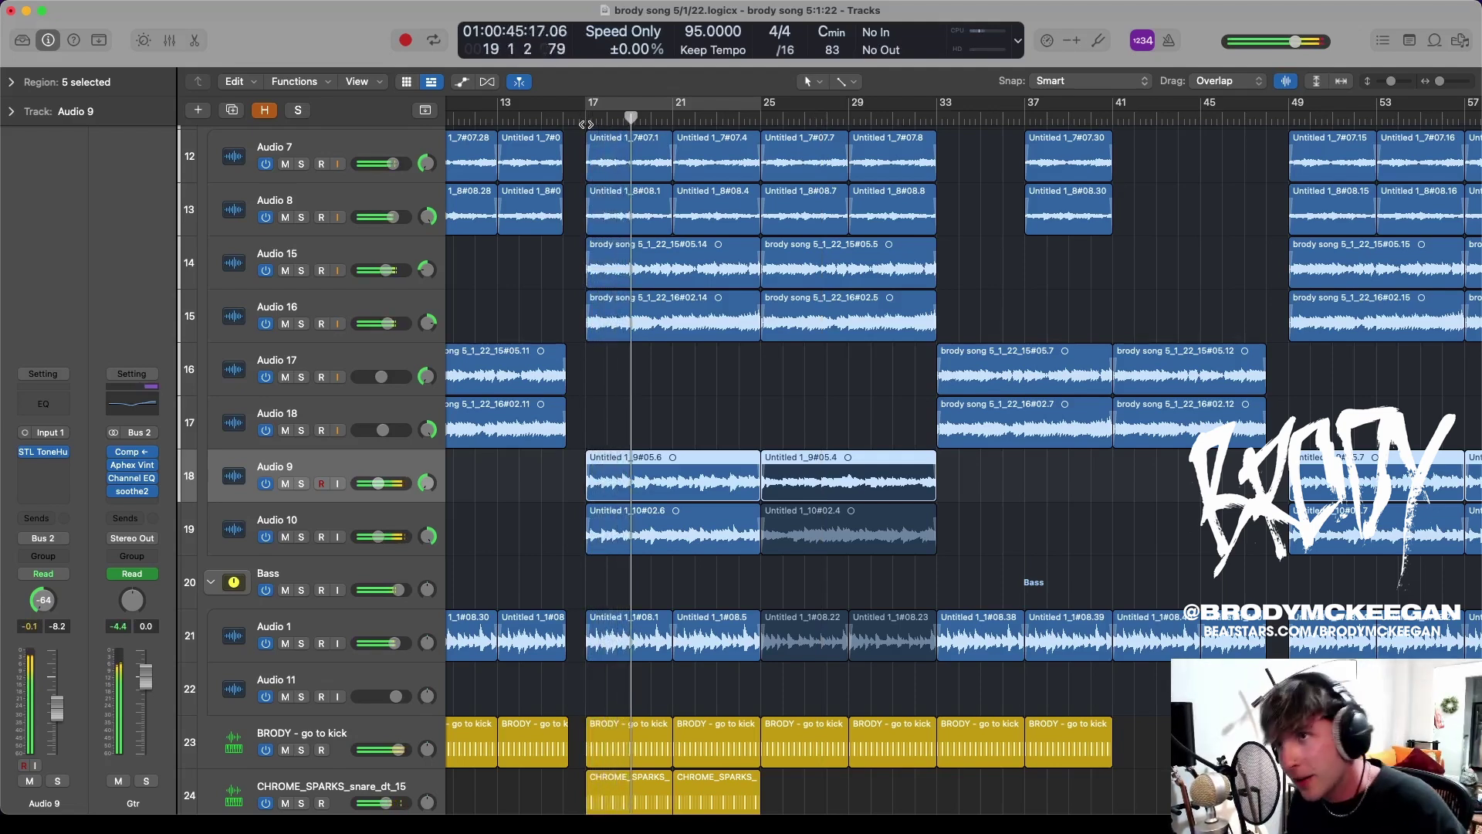
{"action": "left_click", "coordinate": [760, 122]}
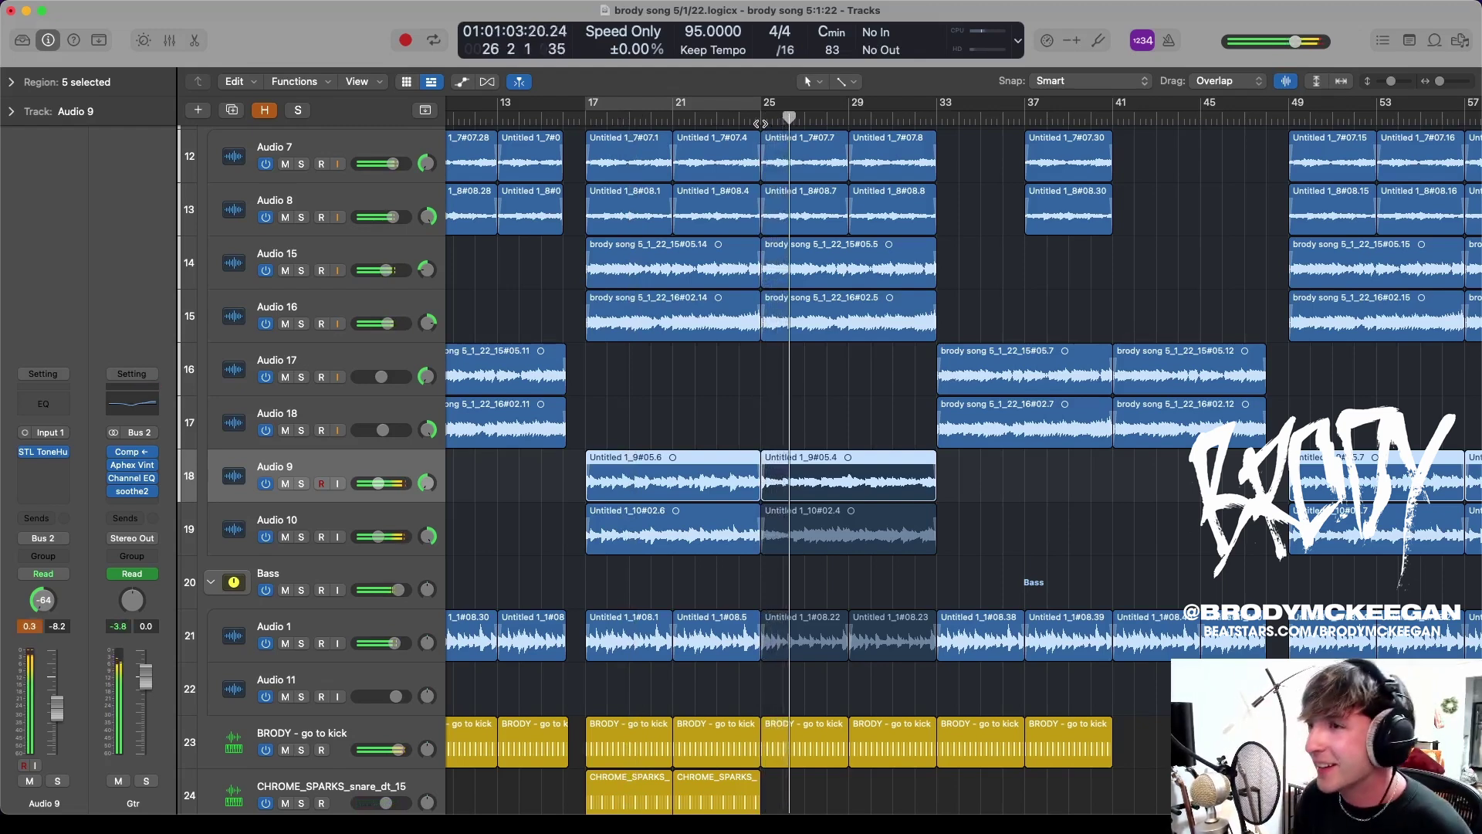
Select the Audio 5 track holding the feedback solo and play the full mix from bar 25
{"action": "scroll", "coordinate": [993, 322], "scroll_direction": "up", "scroll_amount": 5}
{"action": "scroll", "coordinate": [995, 324], "scroll_direction": "down", "scroll_amount": 8}
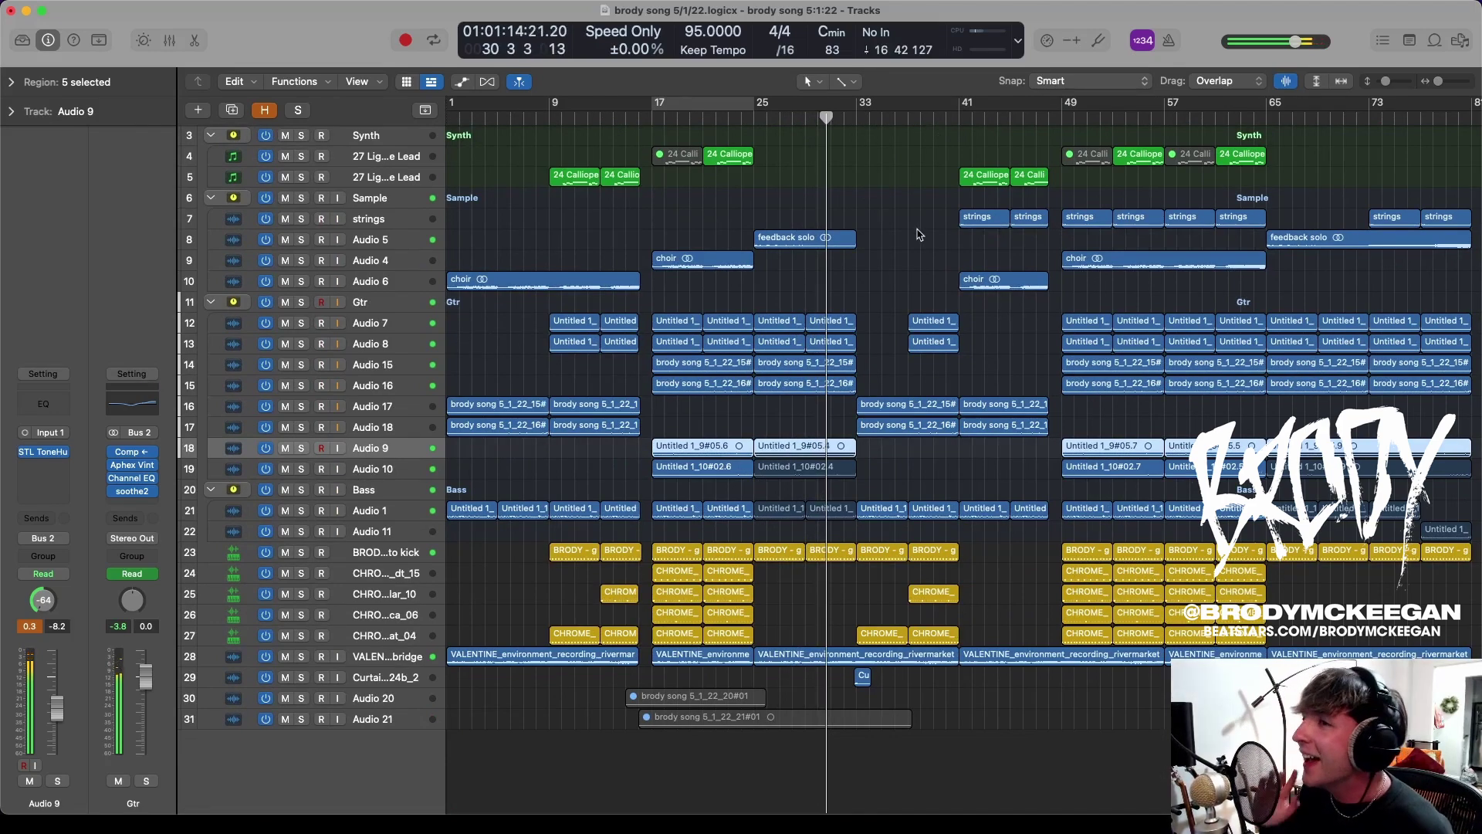
{"action": "scroll", "coordinate": [881, 345], "scroll_direction": "up", "scroll_amount": 6}
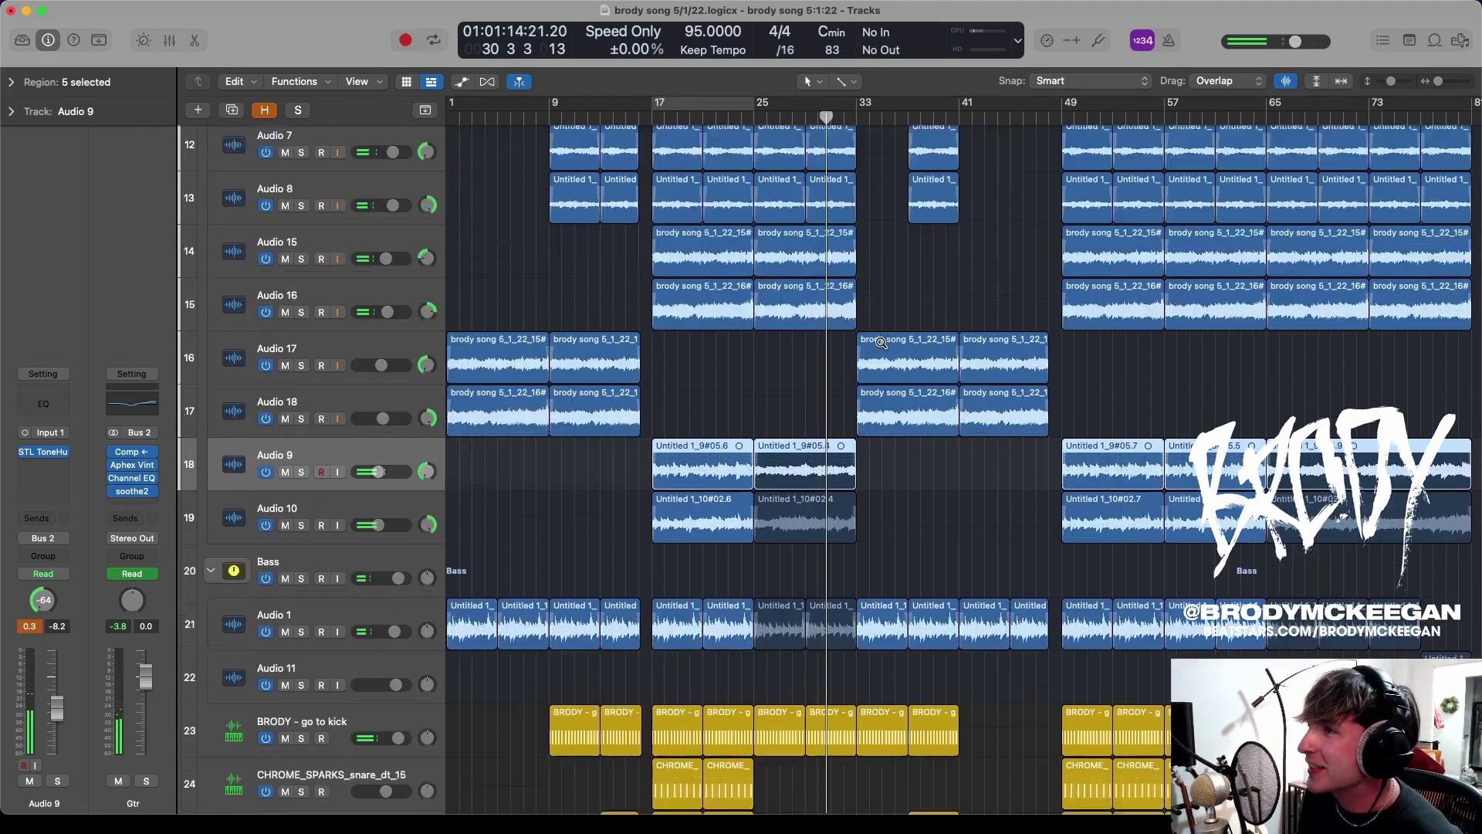
{"action": "scroll", "coordinate": [883, 347], "scroll_direction": "down", "scroll_amount": 1}
{"action": "scroll", "coordinate": [882, 345], "scroll_direction": "up", "scroll_amount": 10}
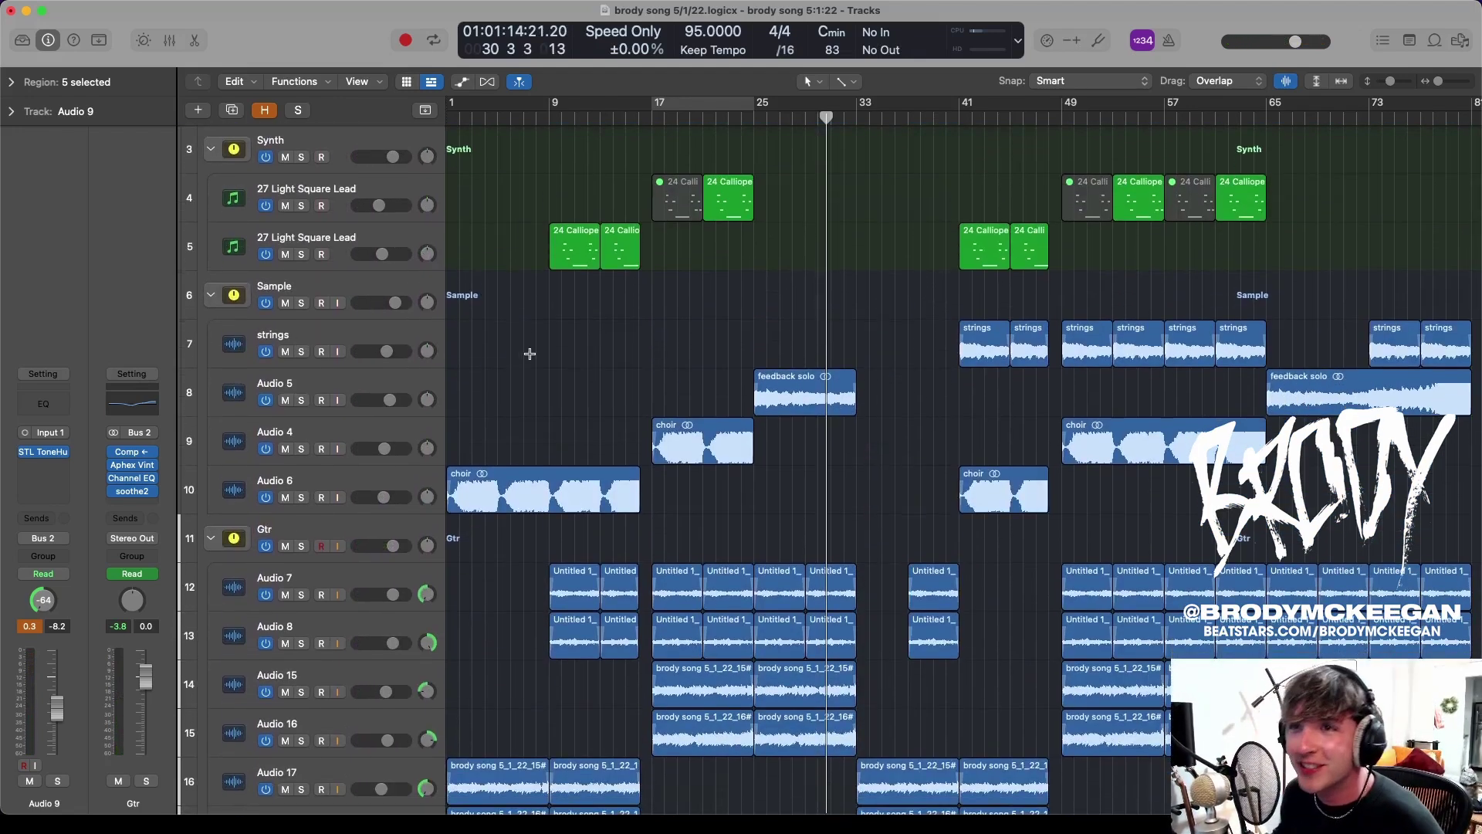
{"action": "left_click", "coordinate": [387, 373]}
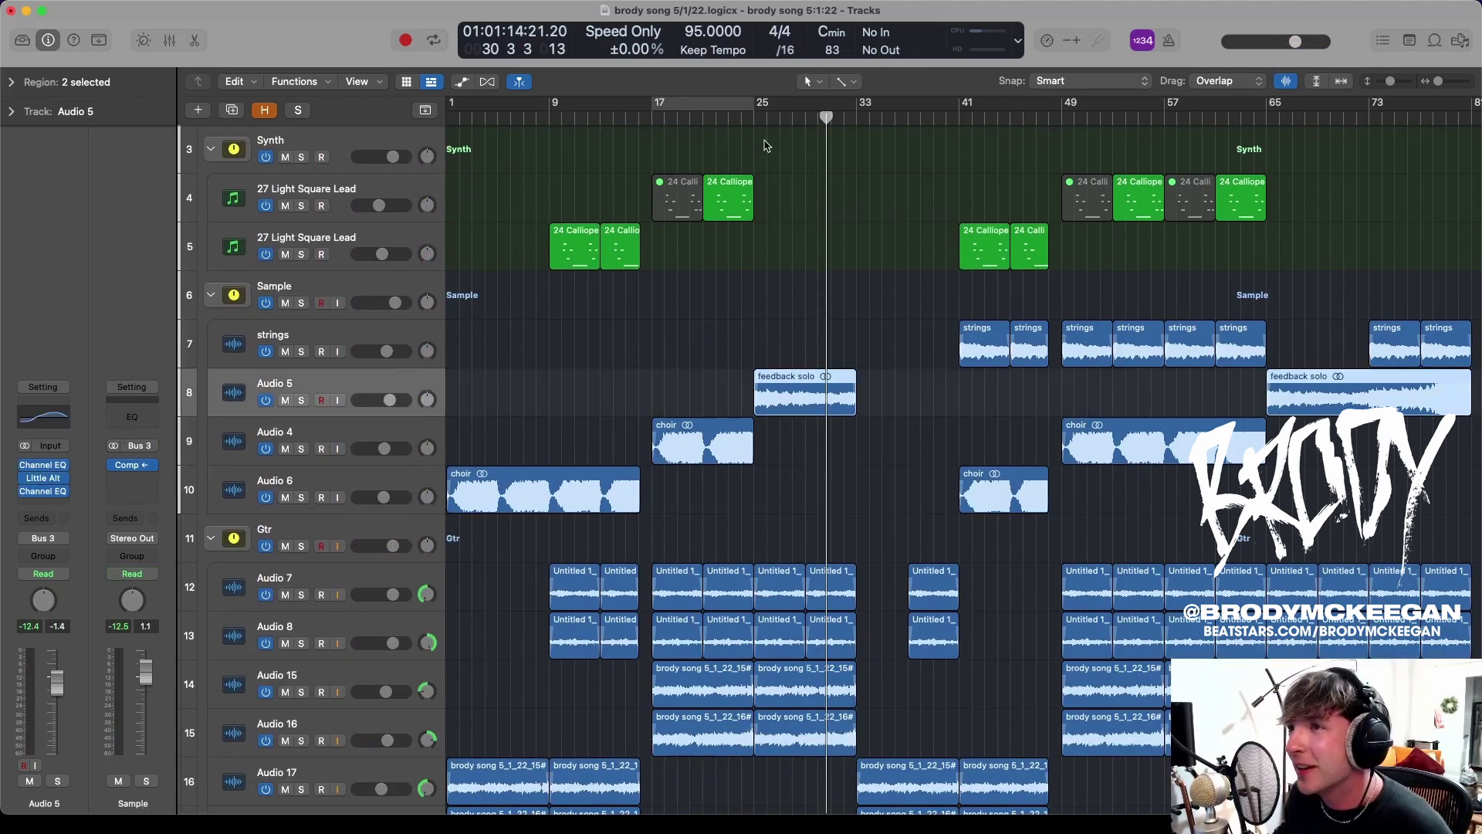
{"action": "left_click", "coordinate": [757, 122]}
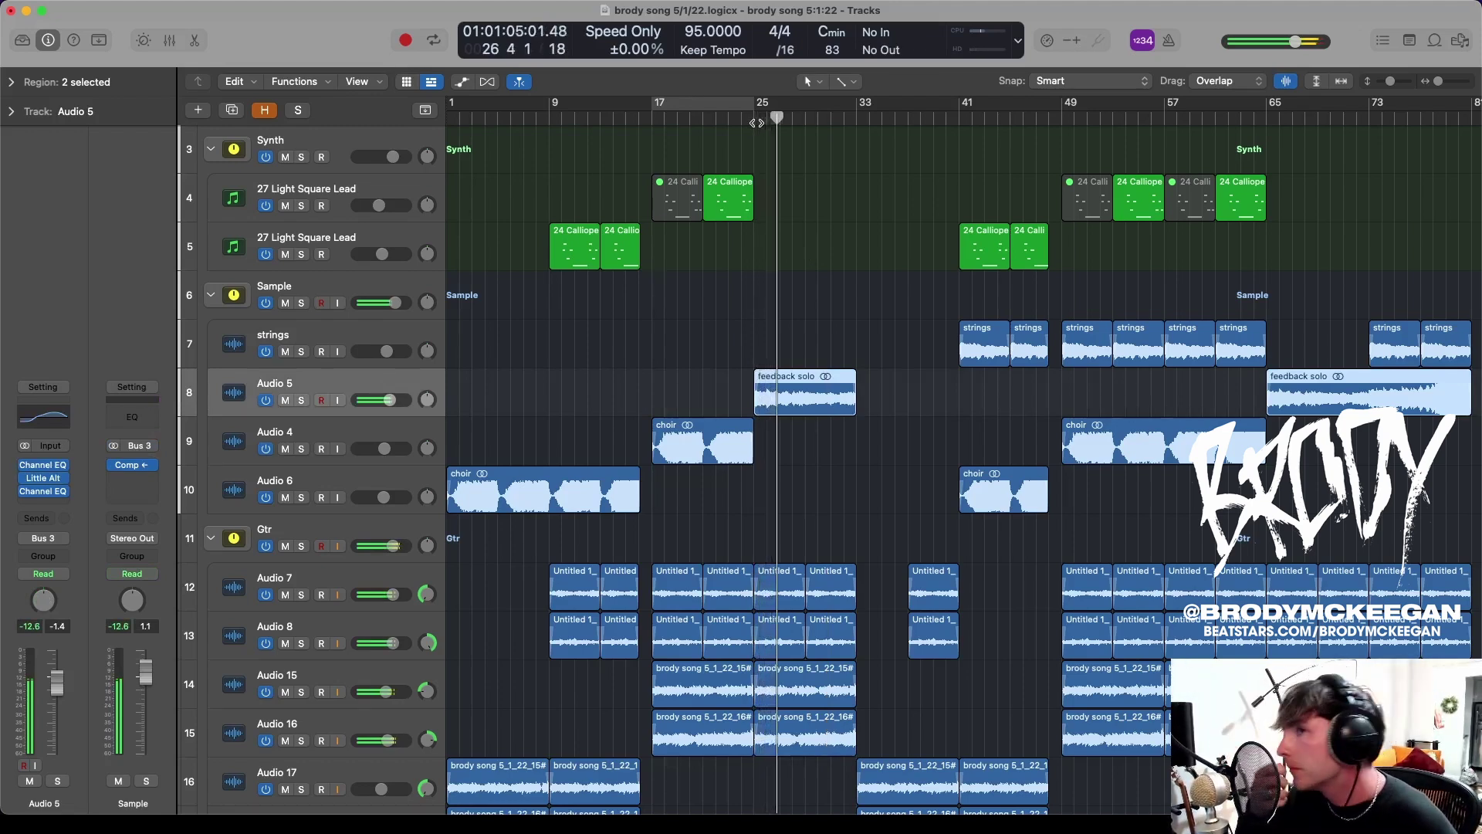
Compare the feedback solo on Audio 5 in solo and within the full mix
{"action": "key", "text": "s"}
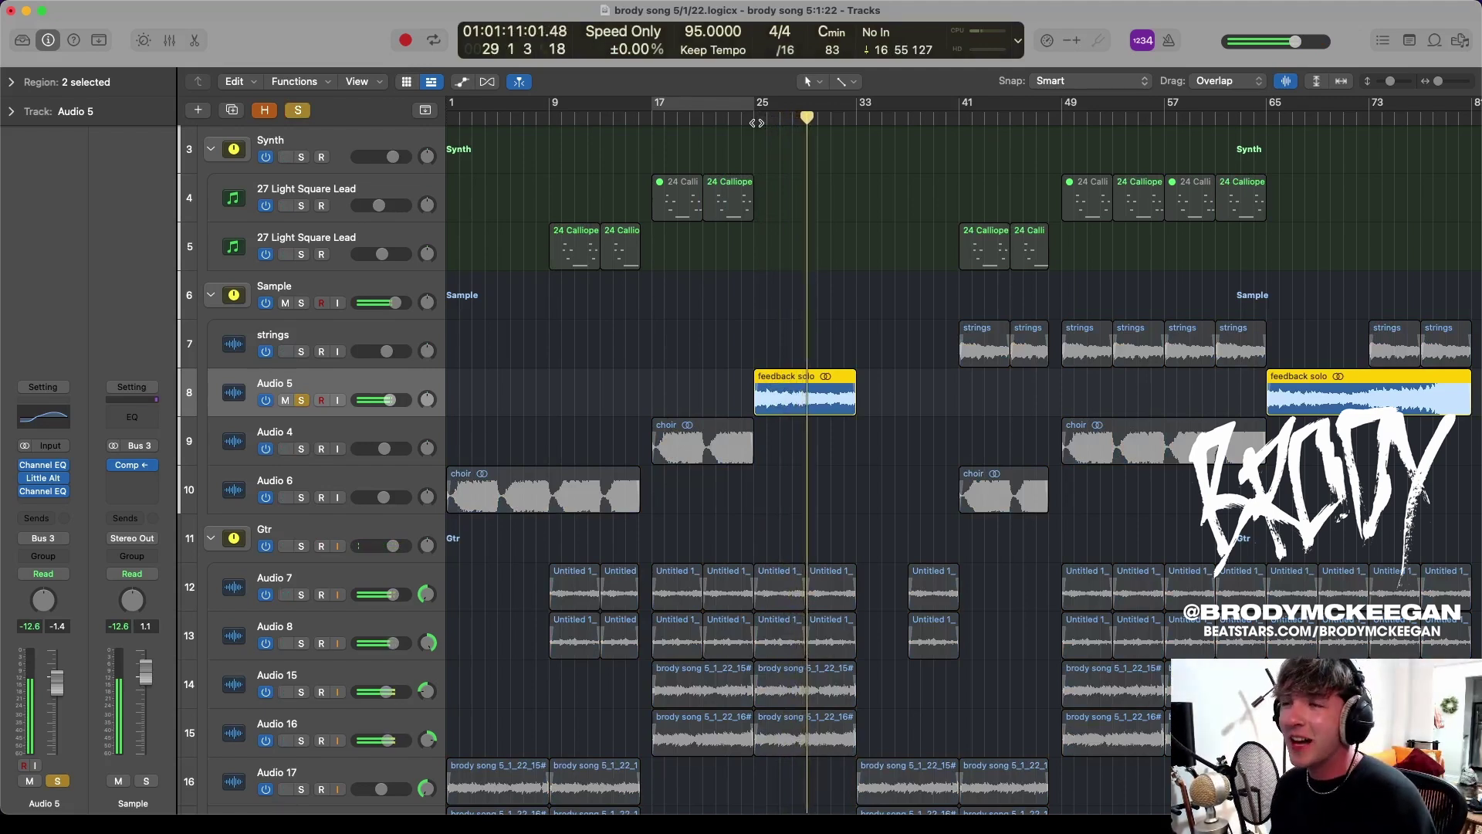
{"action": "key", "text": "s"}
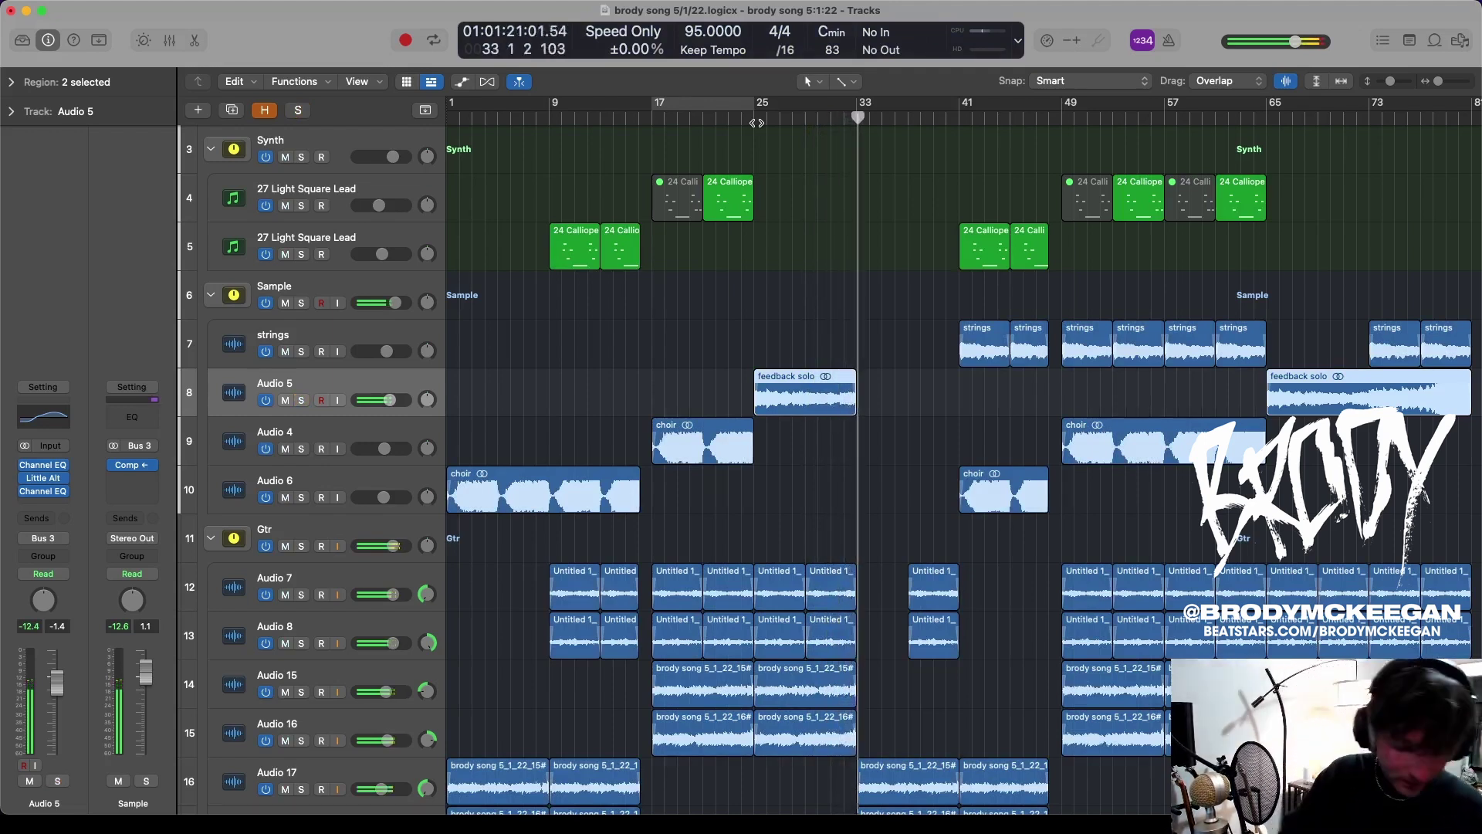
{"action": "key", "text": "s"}
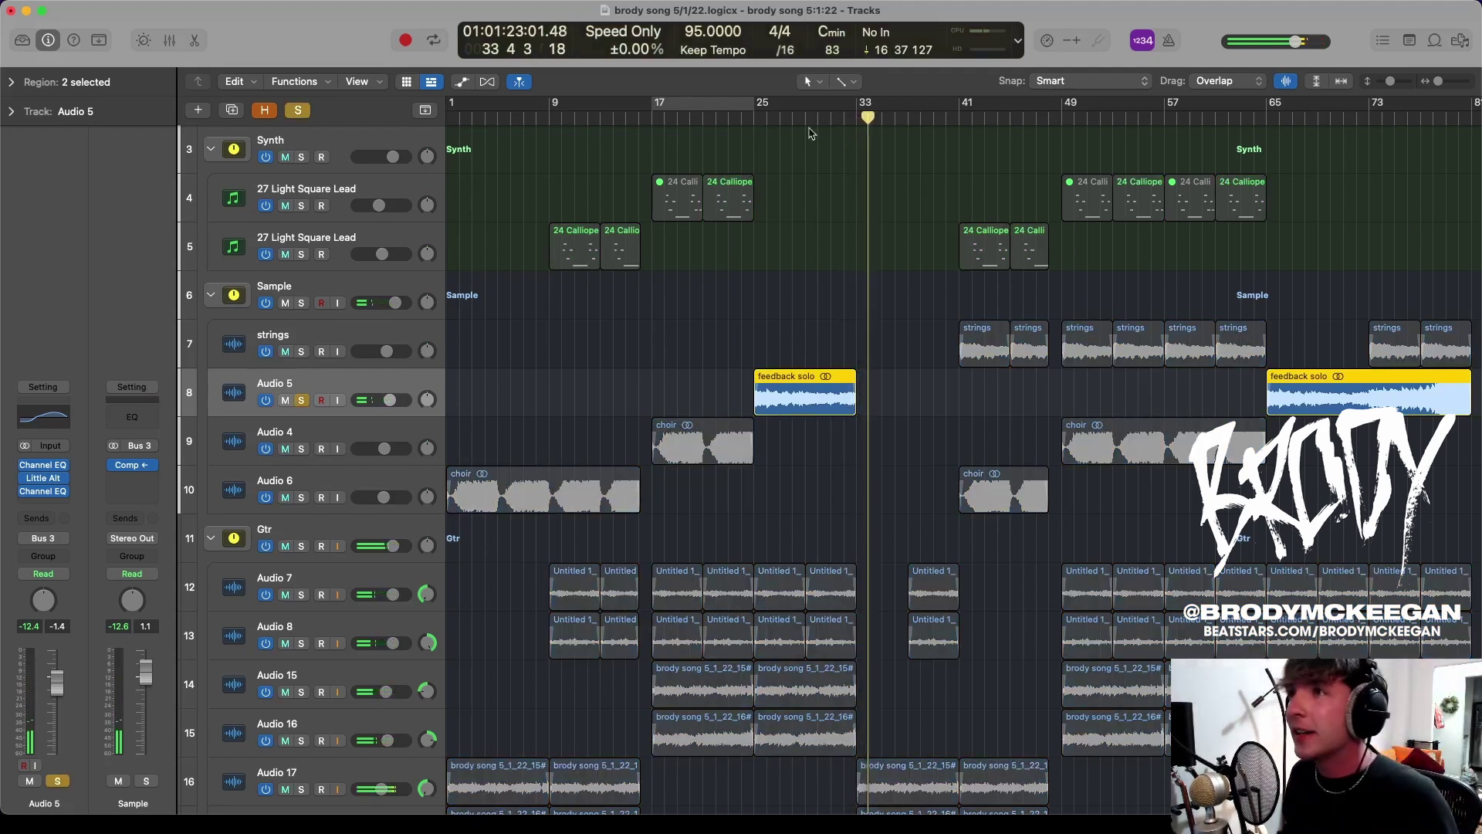
Audition the ending of the soloed feedback solo from about bar 31, and clear the solo after bar 33
{"action": "left_click", "coordinate": [834, 121]}
{"action": "key", "text": "super+Right"}
{"action": "key", "text": "super+Right"}
{"action": "key", "text": "super+Right"}
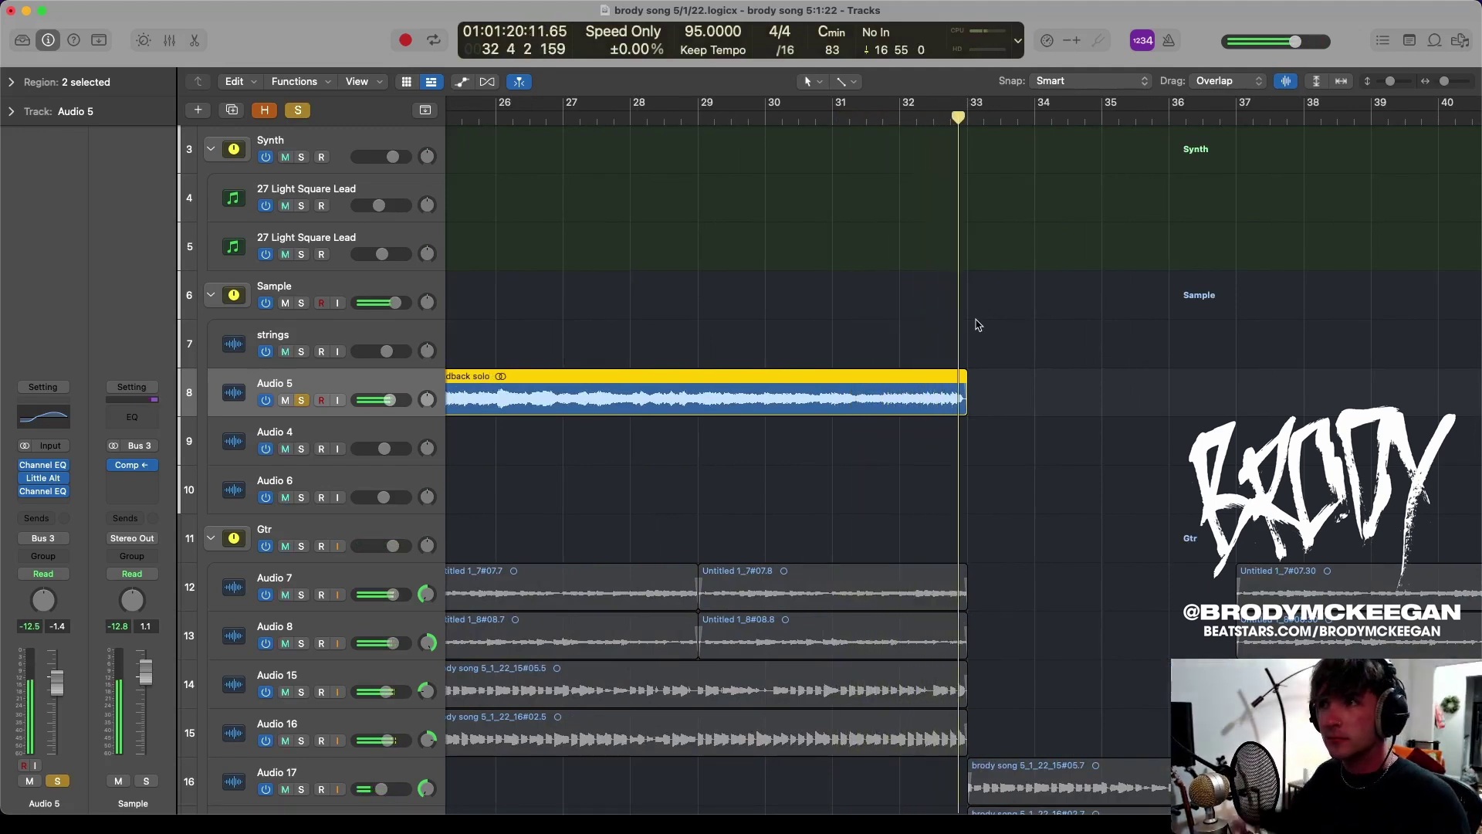
{"action": "key", "text": "ctrl+s"}
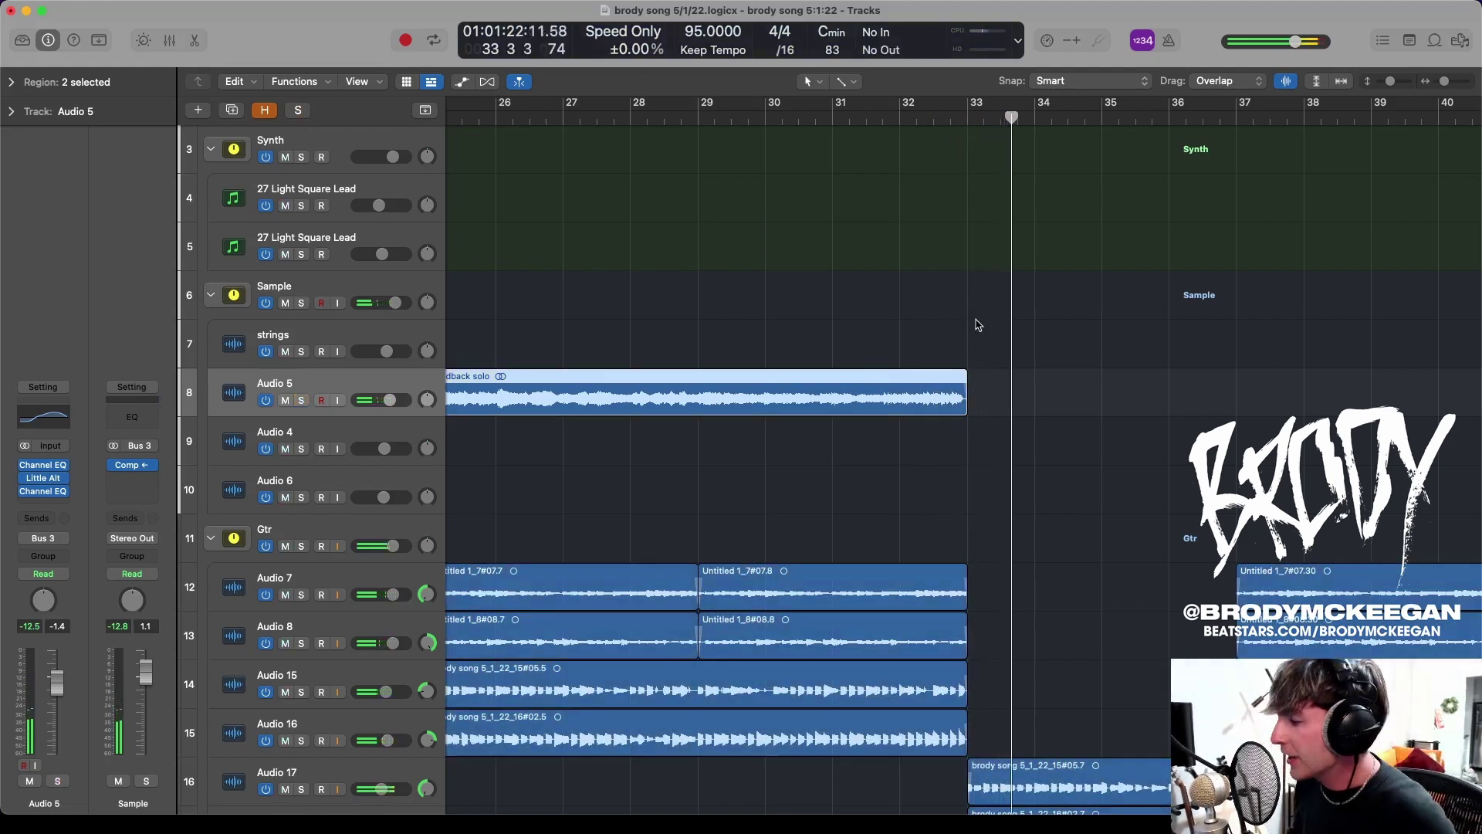
Solo Audio 5 again and play the feedback solo from about bar 25
{"action": "scroll", "coordinate": [994, 303], "scroll_direction": "left", "scroll_amount": 8}
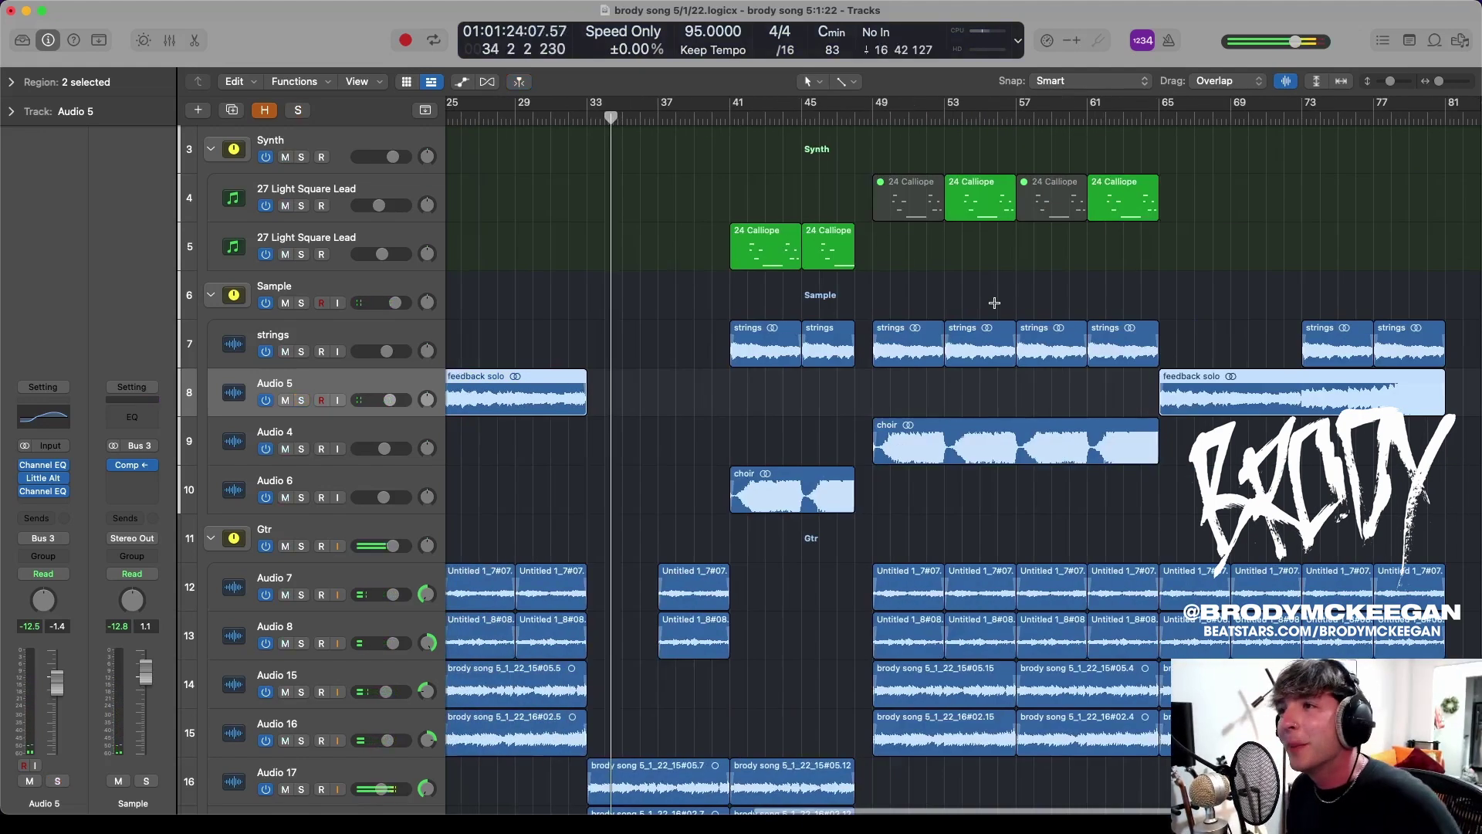
{"action": "scroll", "coordinate": [741, 340], "scroll_direction": "left", "scroll_amount": 10}
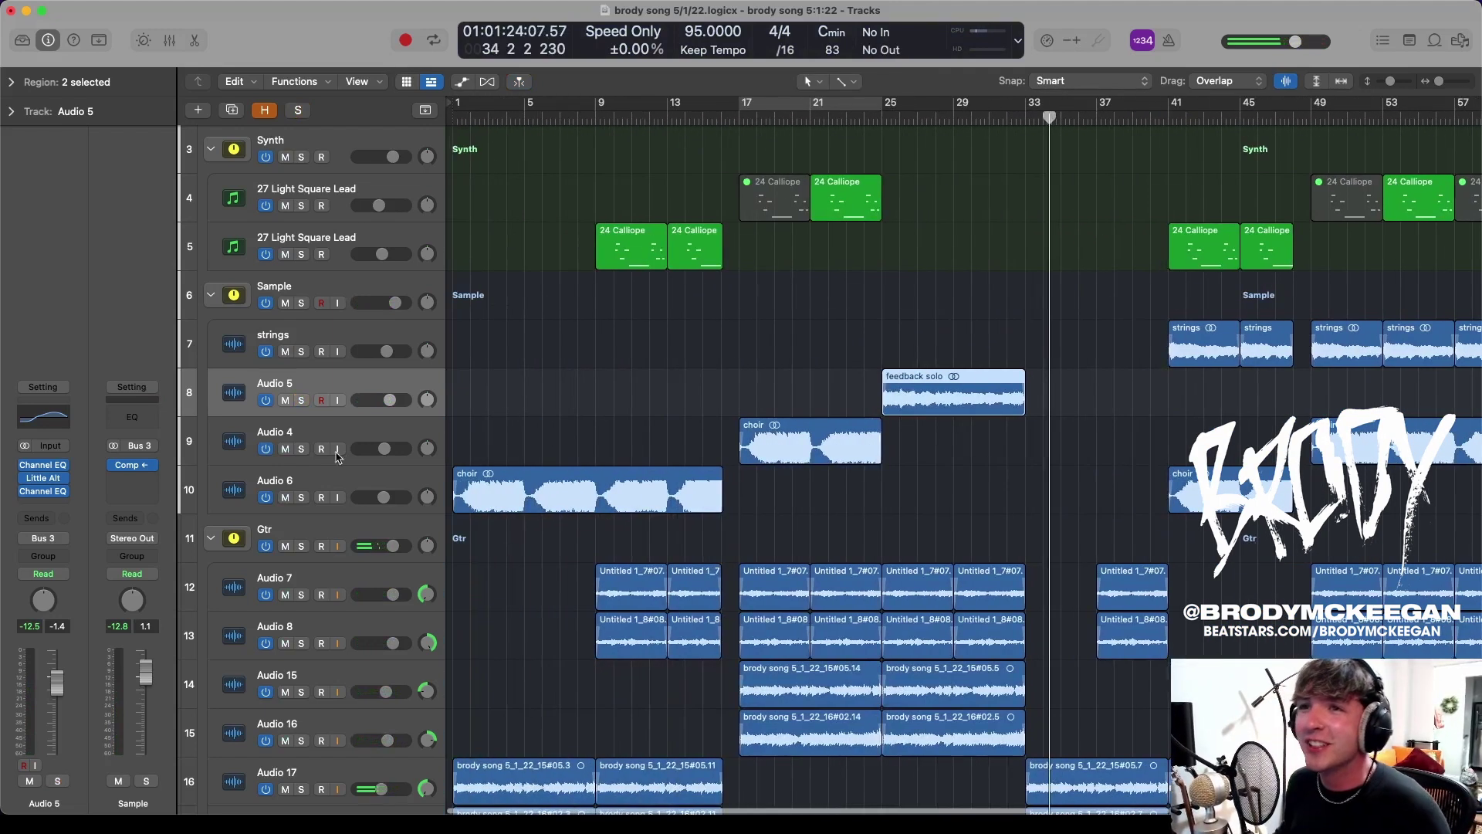
{"action": "scroll", "coordinate": [534, 259], "scroll_direction": "right", "scroll_amount": 4}
{"action": "mouse_move", "coordinate": [28, 467]}
{"action": "scroll", "coordinate": [849, 139], "scroll_direction": "left", "scroll_amount": 3}
{"action": "key", "text": "ctrl+s"}
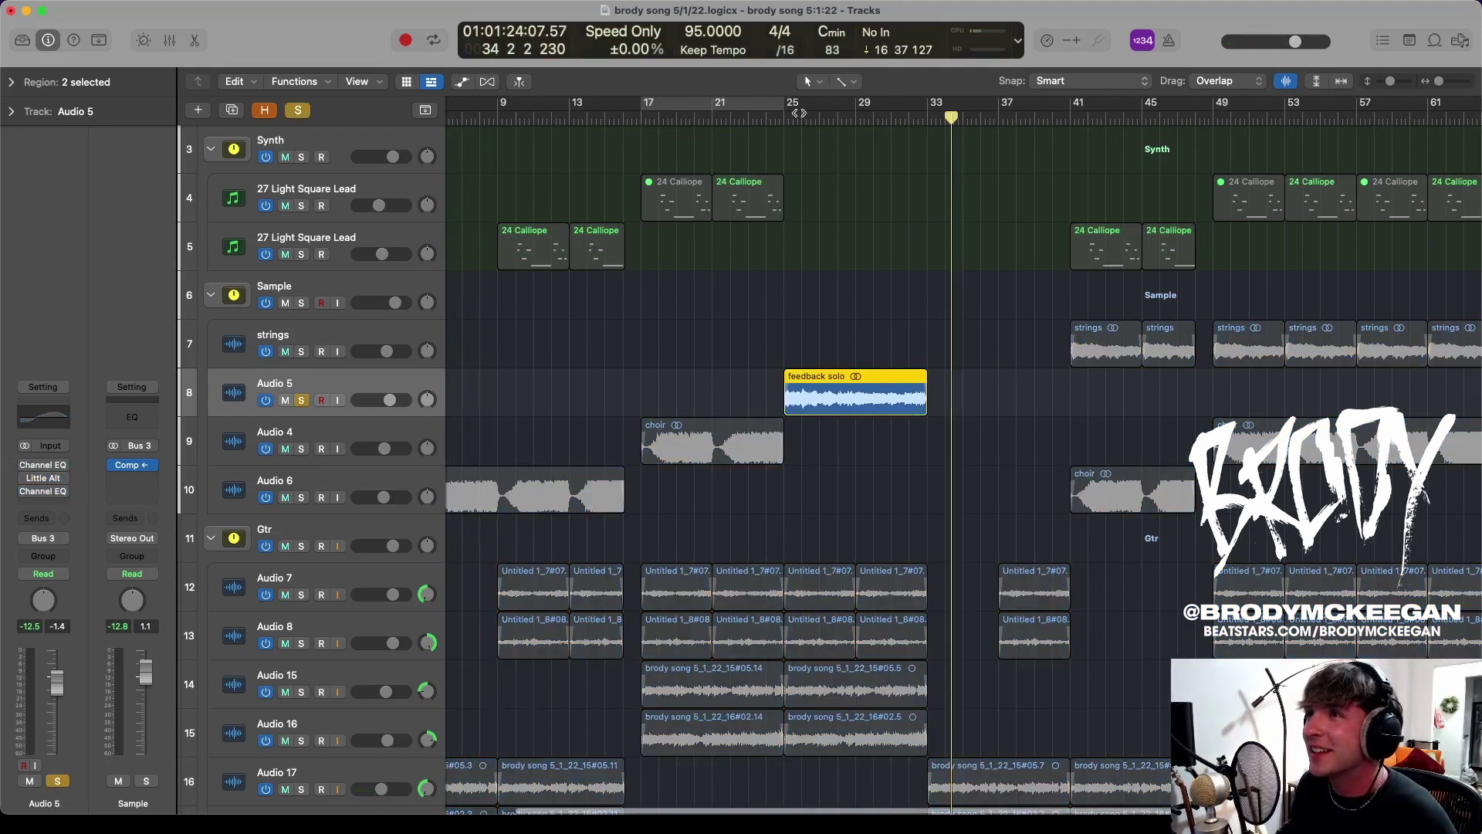
{"action": "left_click", "coordinate": [797, 114]}
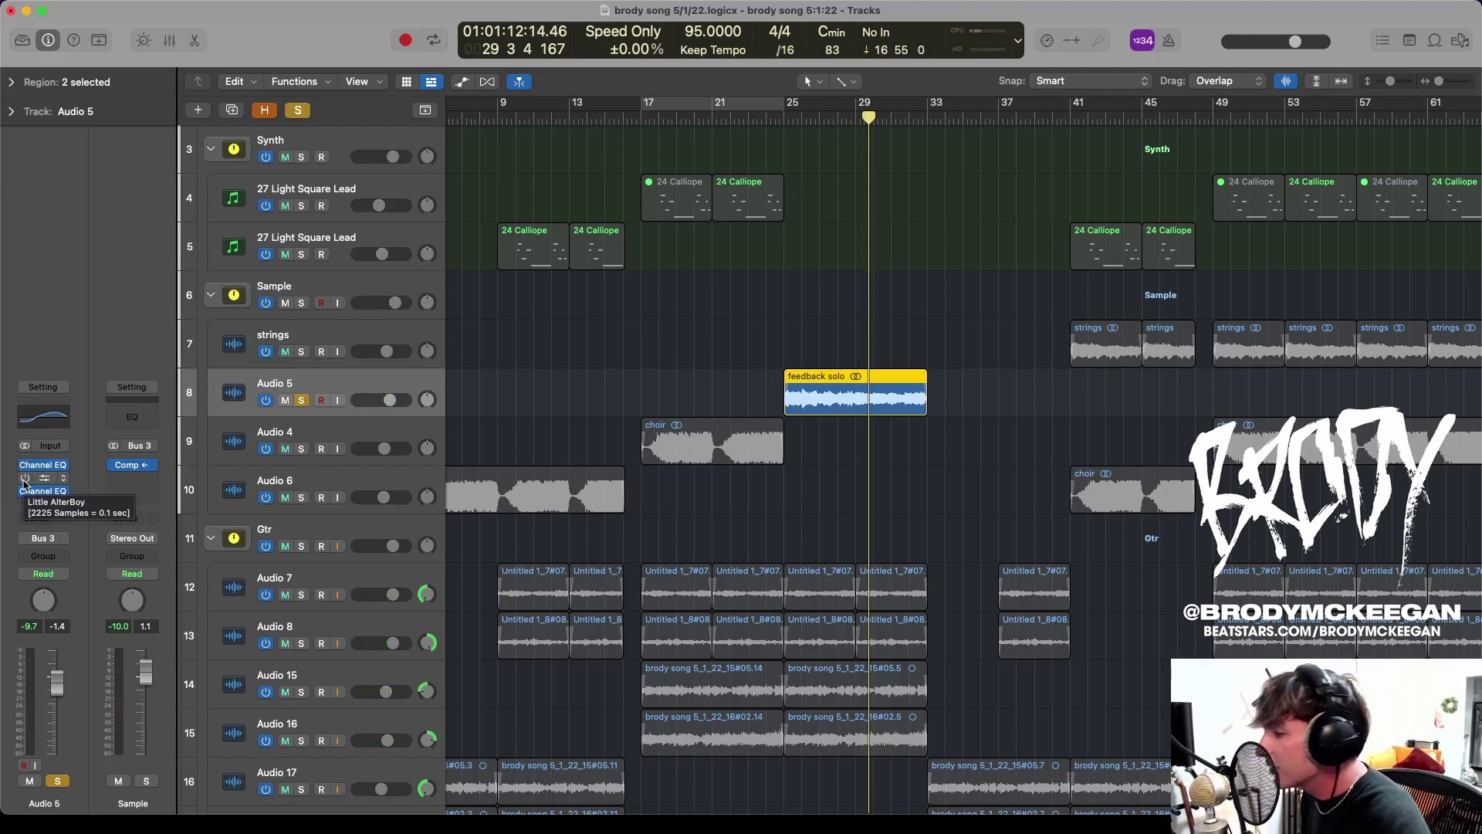
Open the Little AlterBoy plug-in on Audio 5, move its window clear of the region, and play the feedback solo from bar 25
{"action": "left_click", "coordinate": [50, 482]}
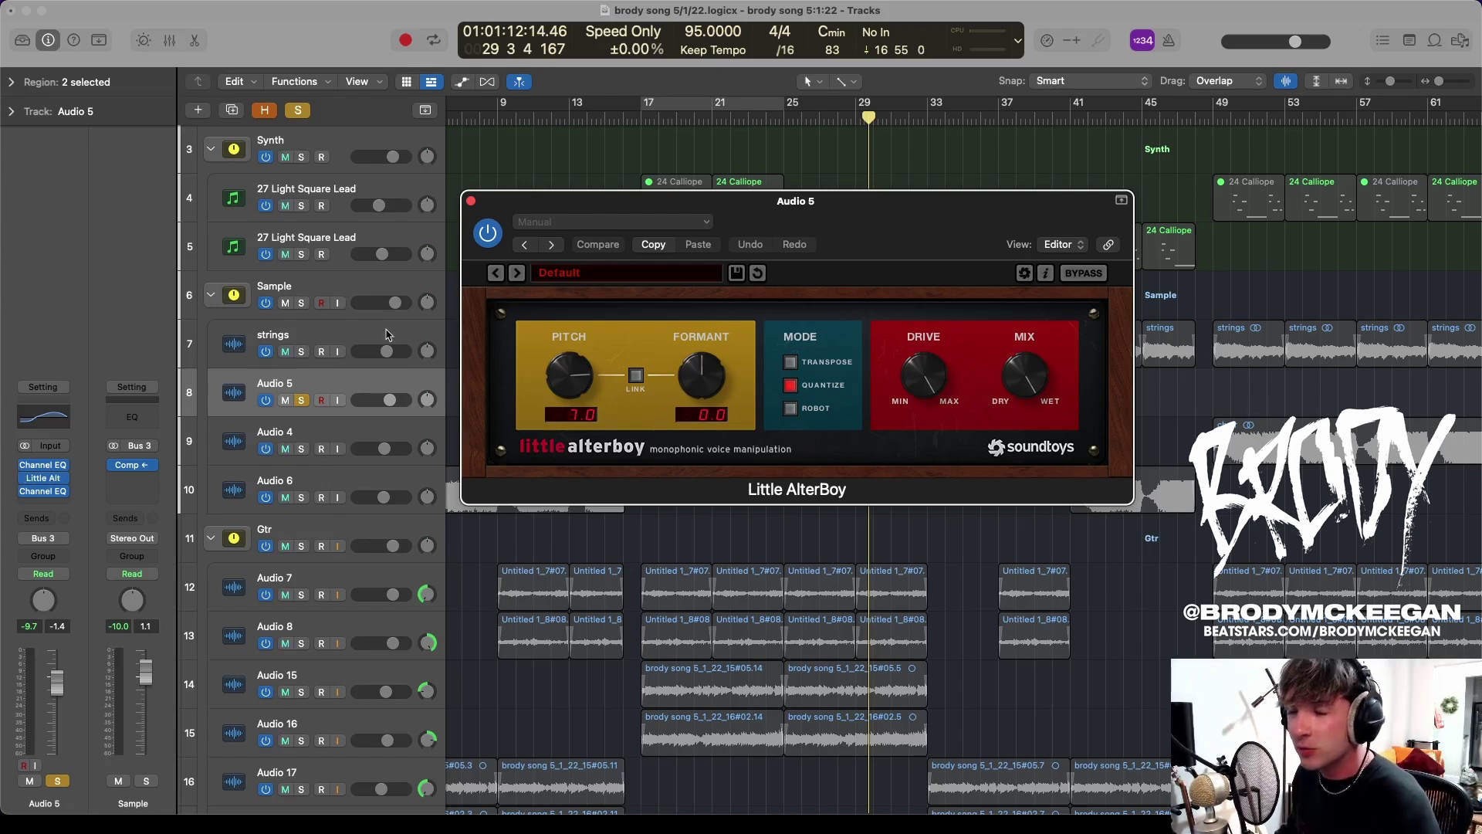
{"action": "left_click_drag", "start_coordinate": [934, 196], "coordinate": [623, 273]}
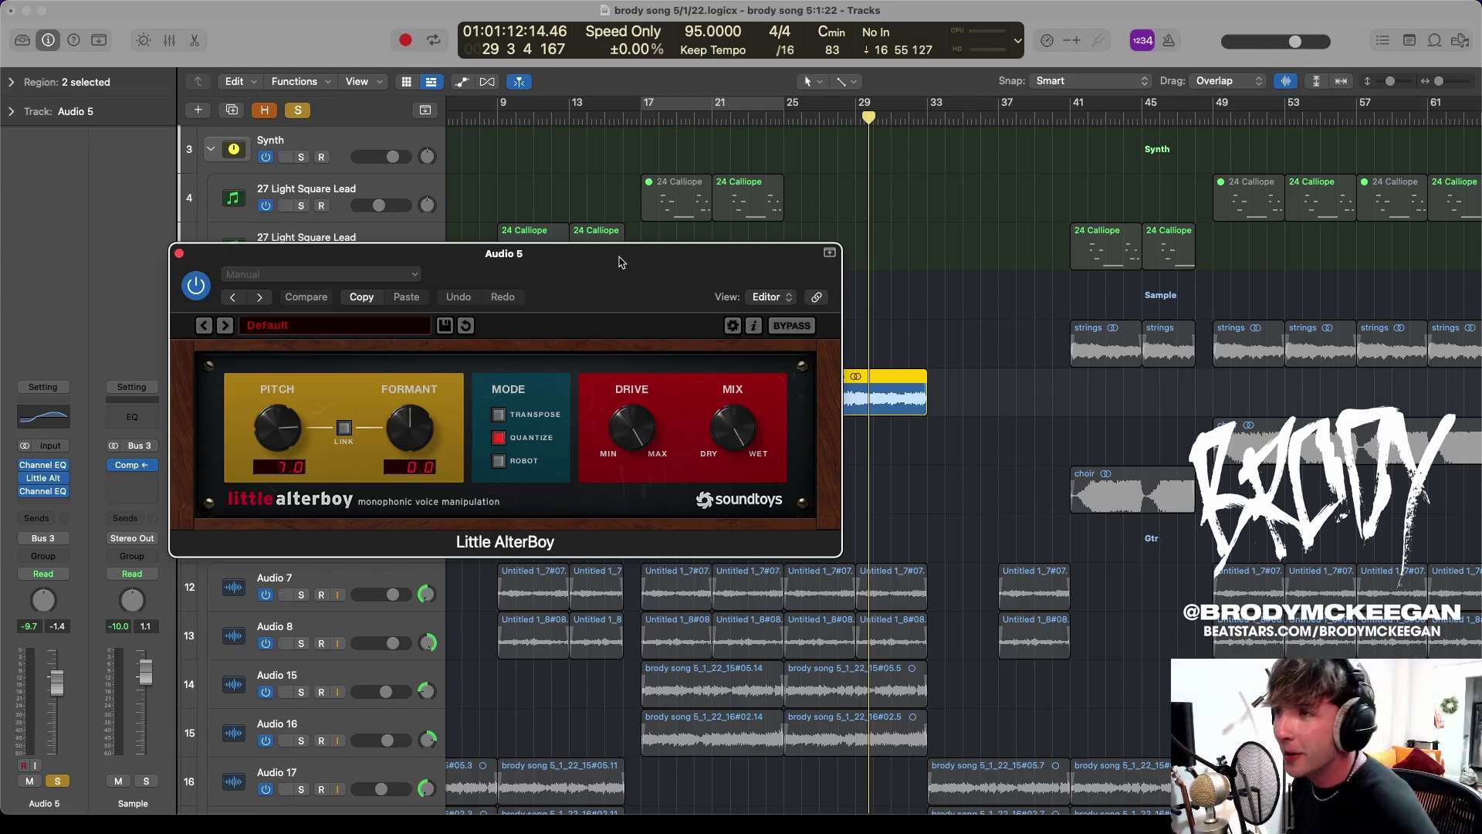
{"action": "left_click", "coordinate": [677, 124]}
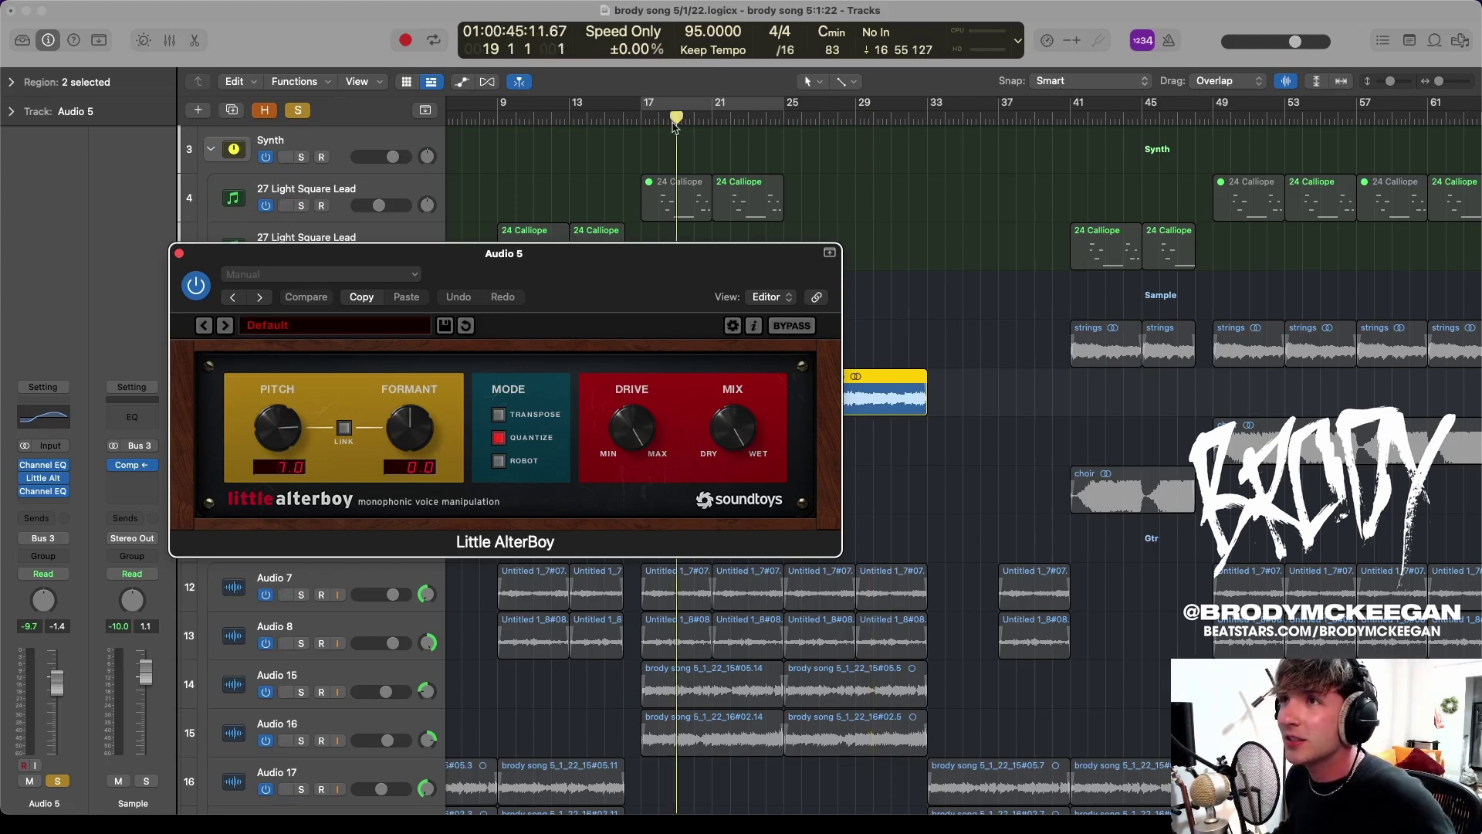
{"action": "left_click", "coordinate": [766, 128]}
{"action": "left_click_drag", "start_coordinate": [725, 264], "coordinate": [647, 277]}
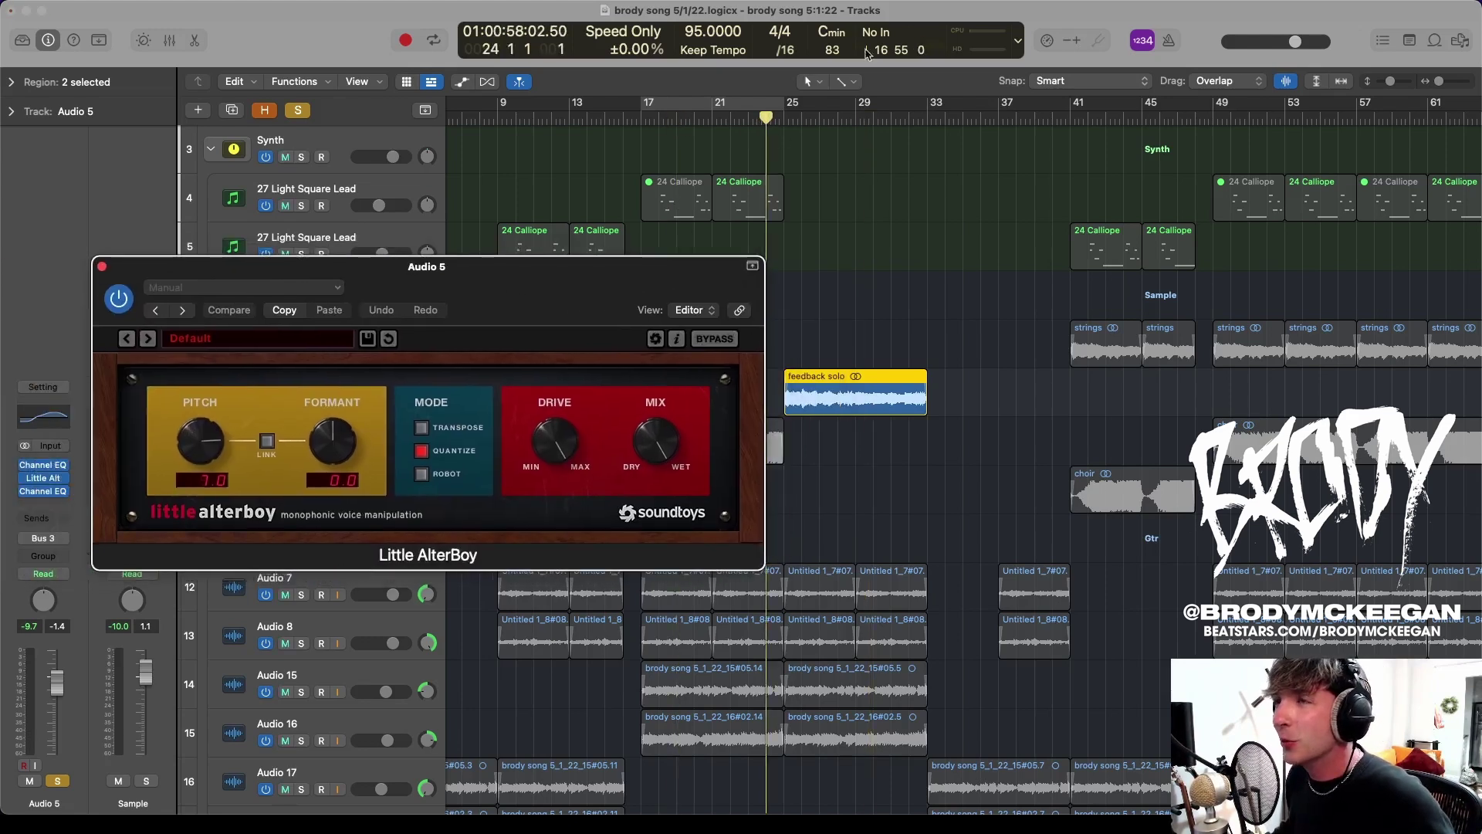
{"action": "left_click", "coordinate": [786, 118]}
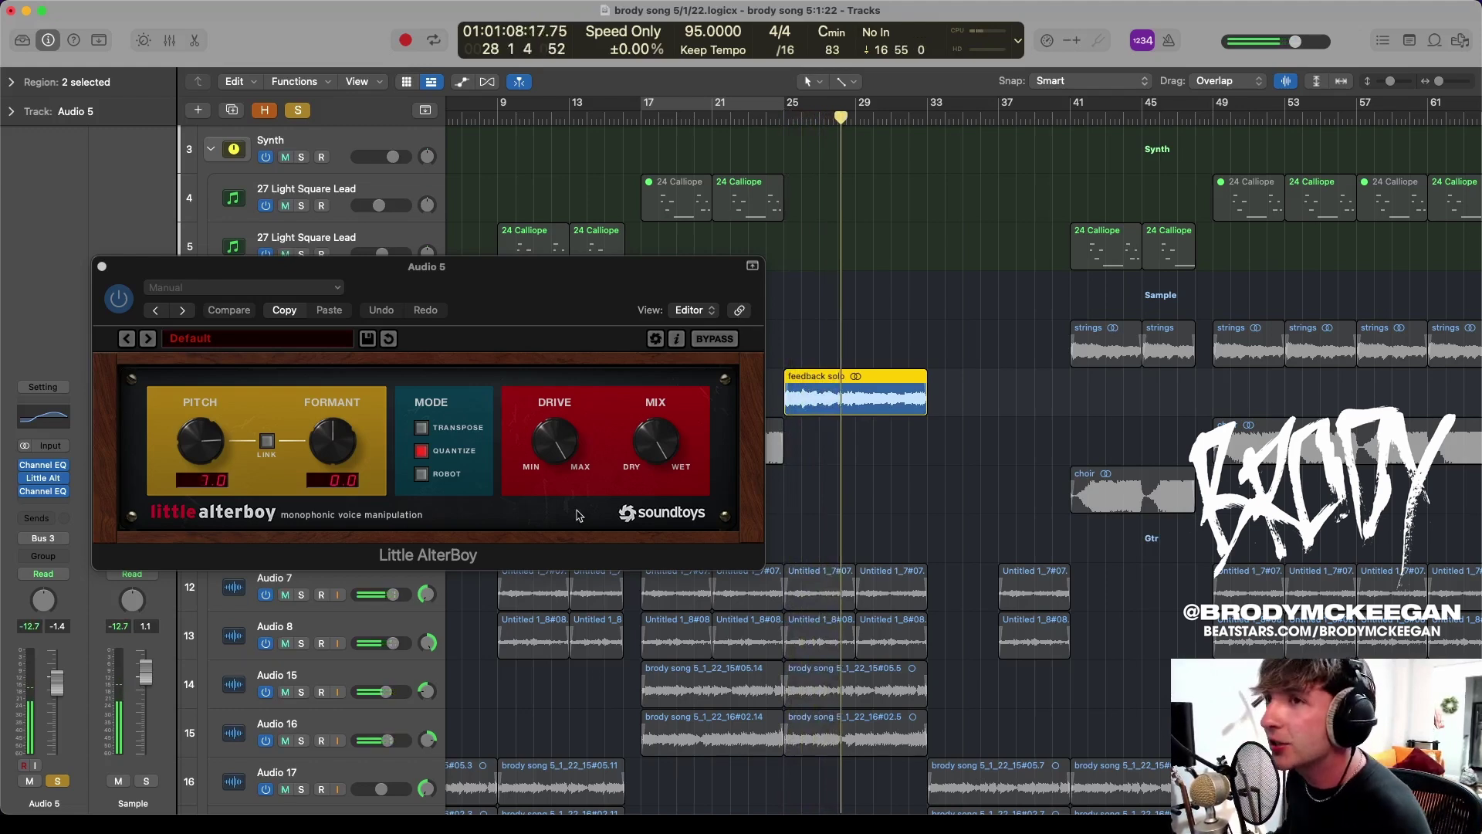
Compare Little AlterBoy's Transpose mode with Quantize mode, restore Quantize, reposition its window, and resume playing the feedback solo
{"action": "left_click", "coordinate": [421, 427]}
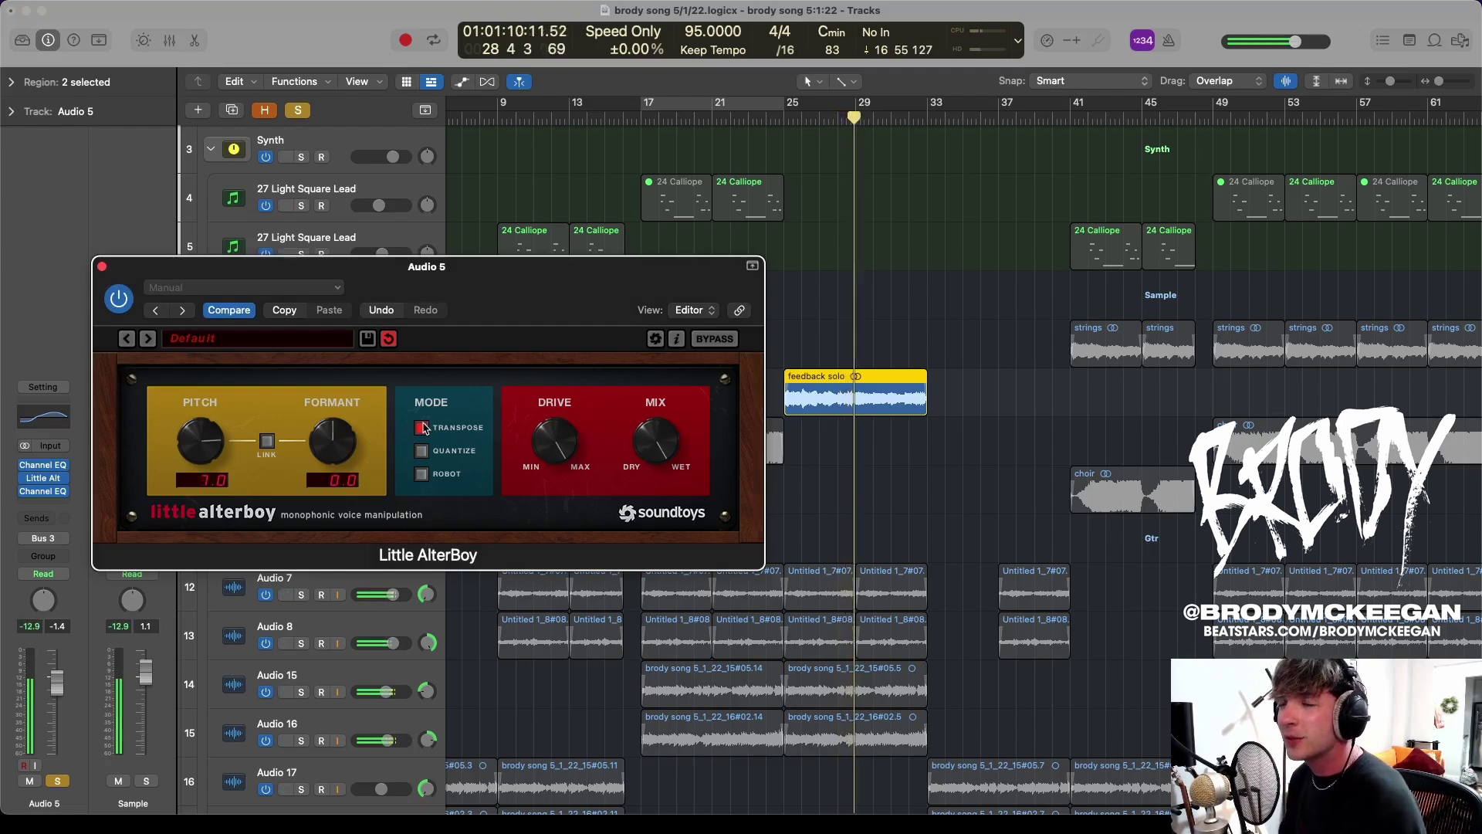
{"action": "left_click", "coordinate": [422, 451]}
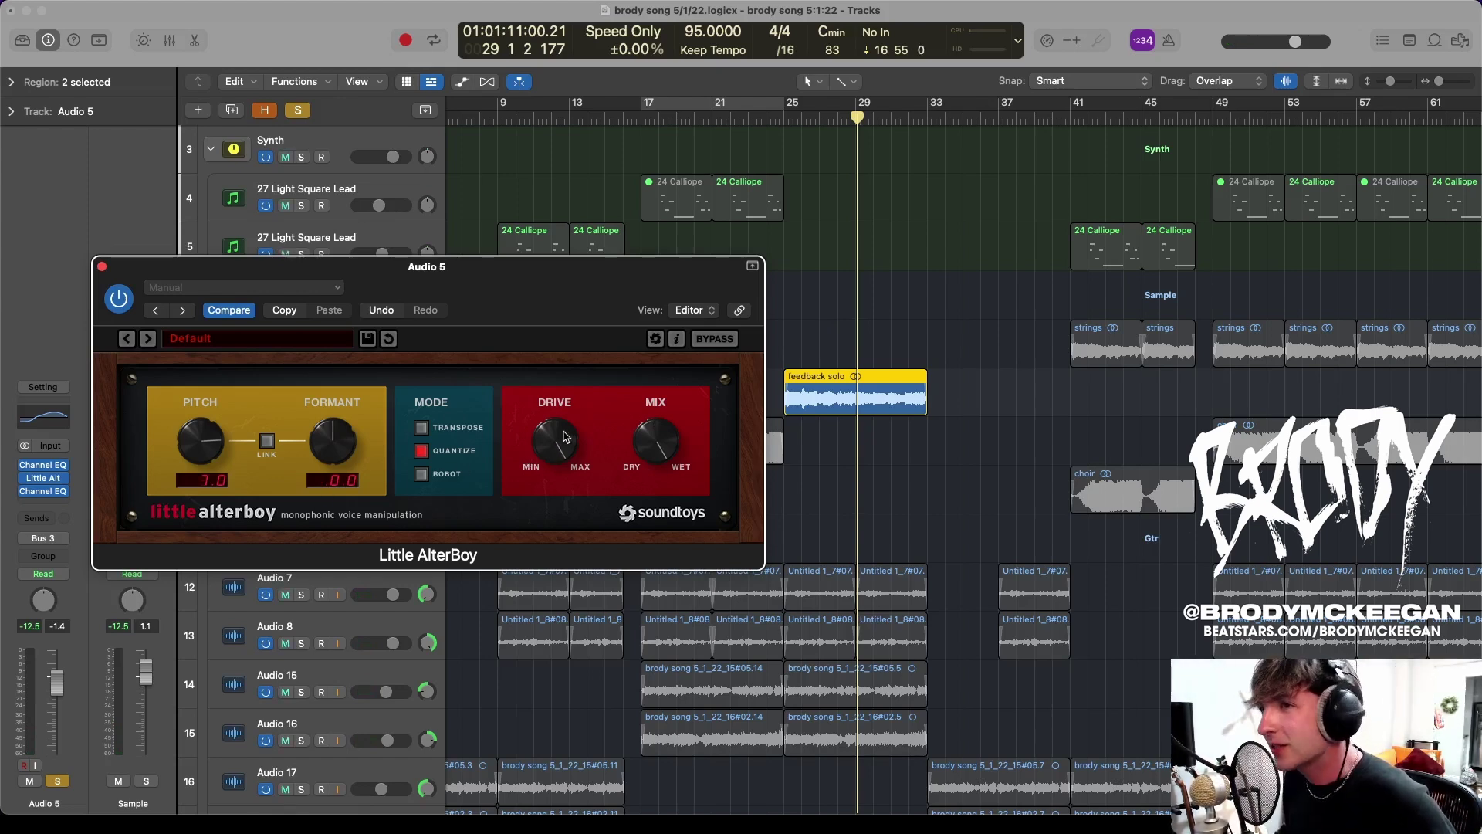
{"action": "left_click_drag", "start_coordinate": [566, 280], "coordinate": [669, 307]}
{"action": "key", "text": "space"}
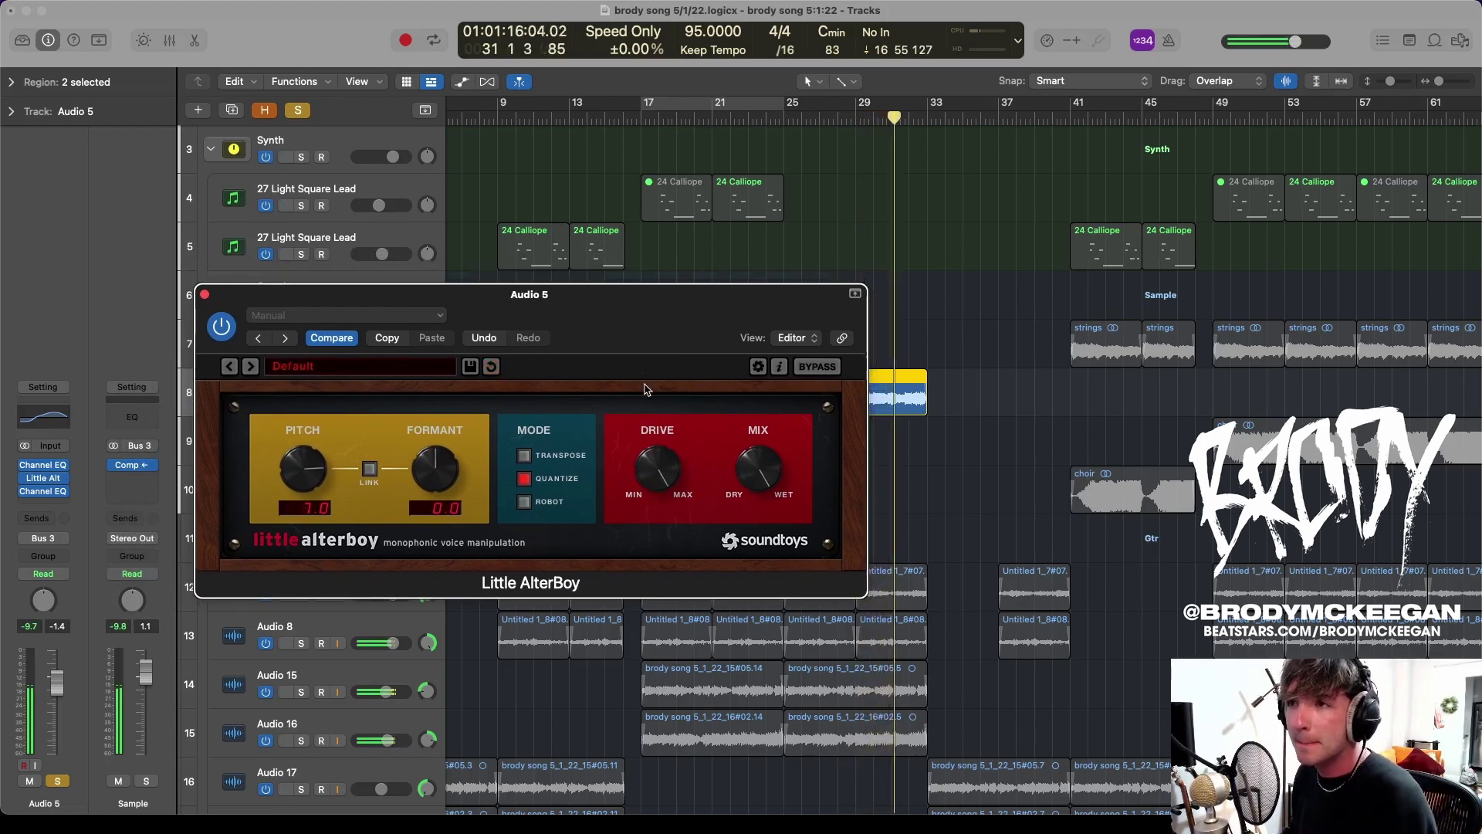
Close Little AlterBoy, clear the solo, and play the feedback solo within the full mix from bar 25
{"action": "left_click", "coordinate": [204, 294]}
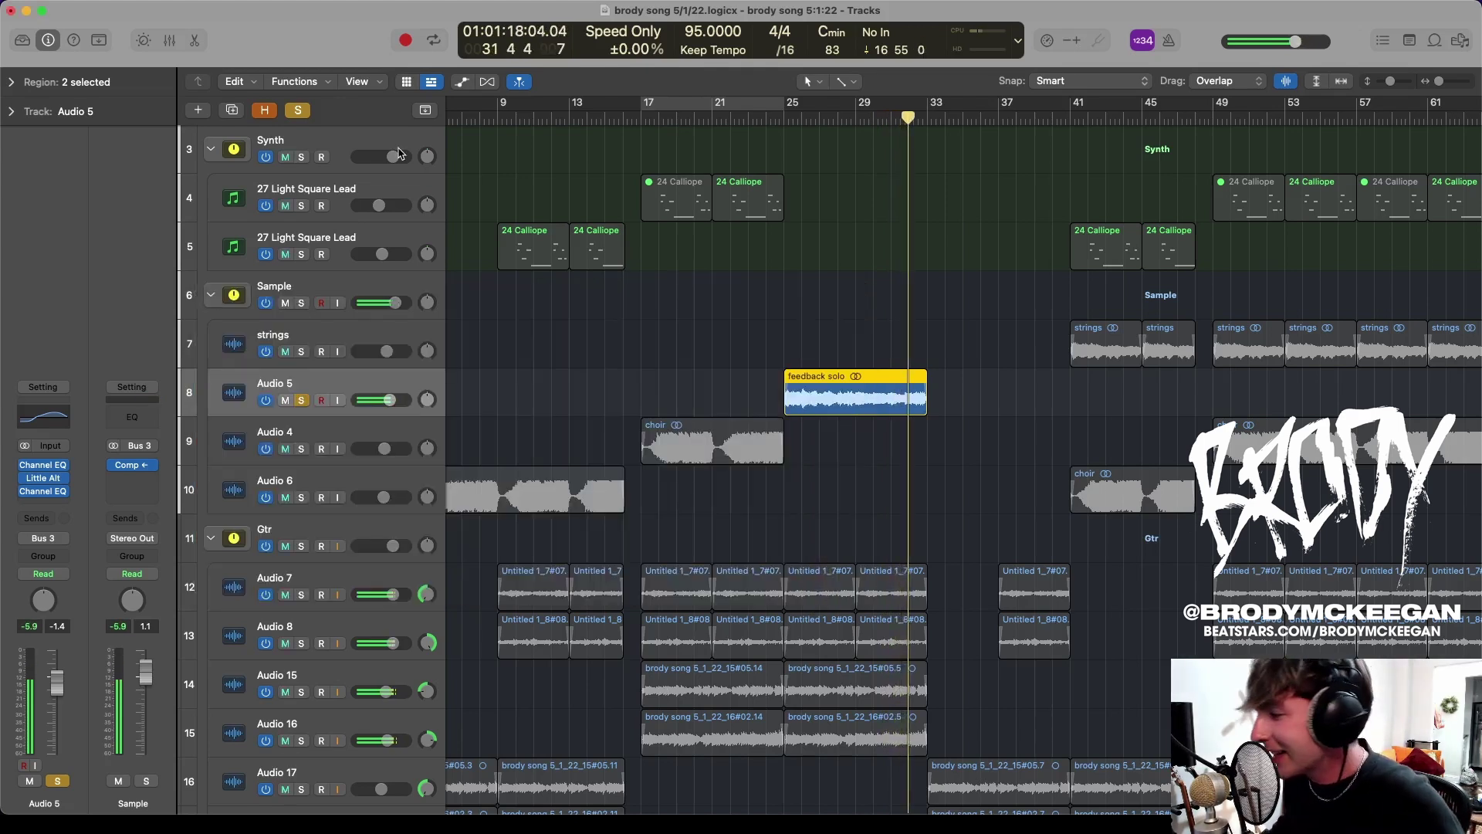
{"action": "left_click", "coordinate": [298, 110]}
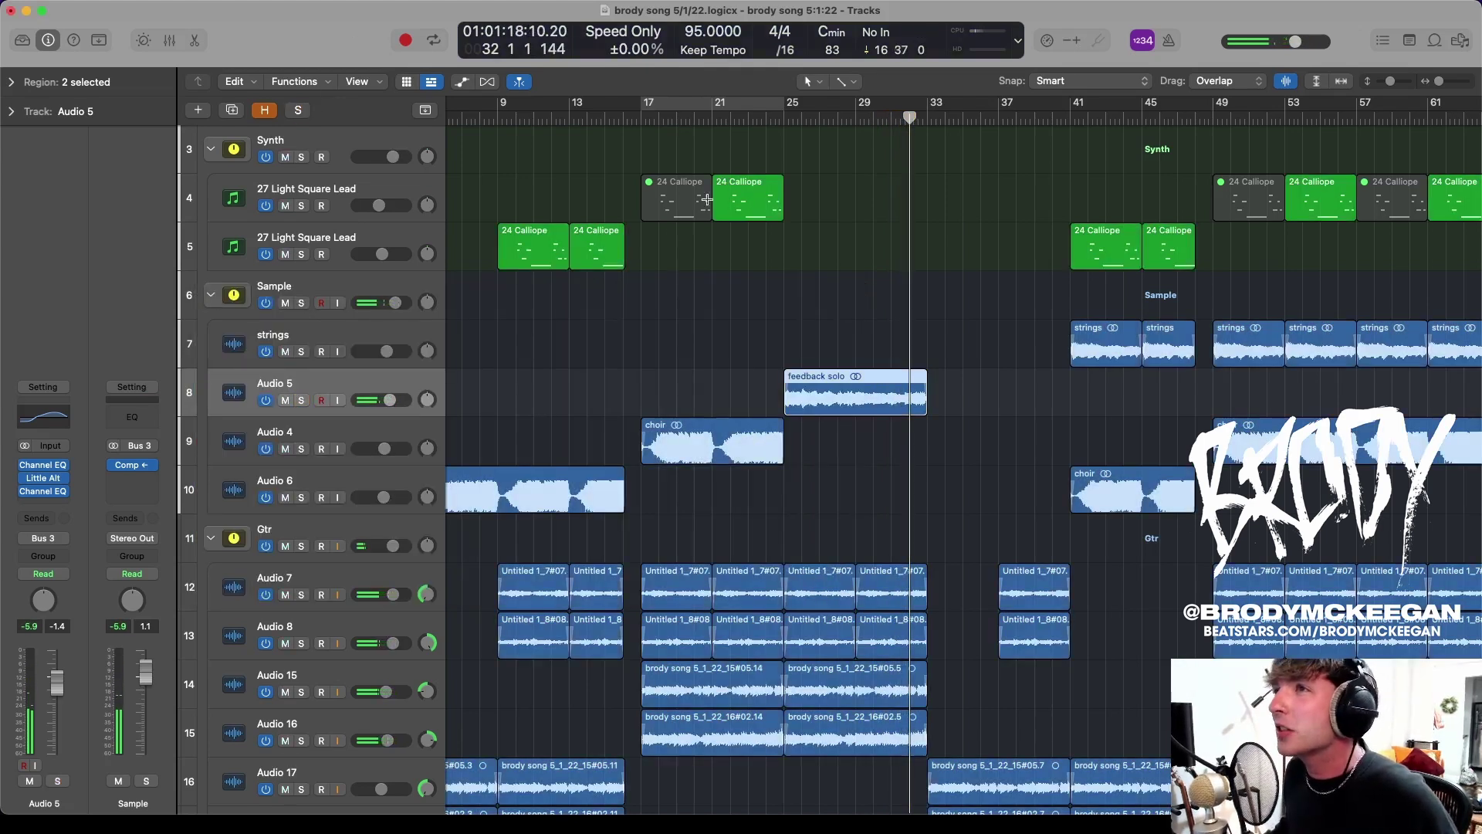
{"action": "left_click", "coordinate": [783, 112]}
{"action": "left_click", "coordinate": [768, 102]}
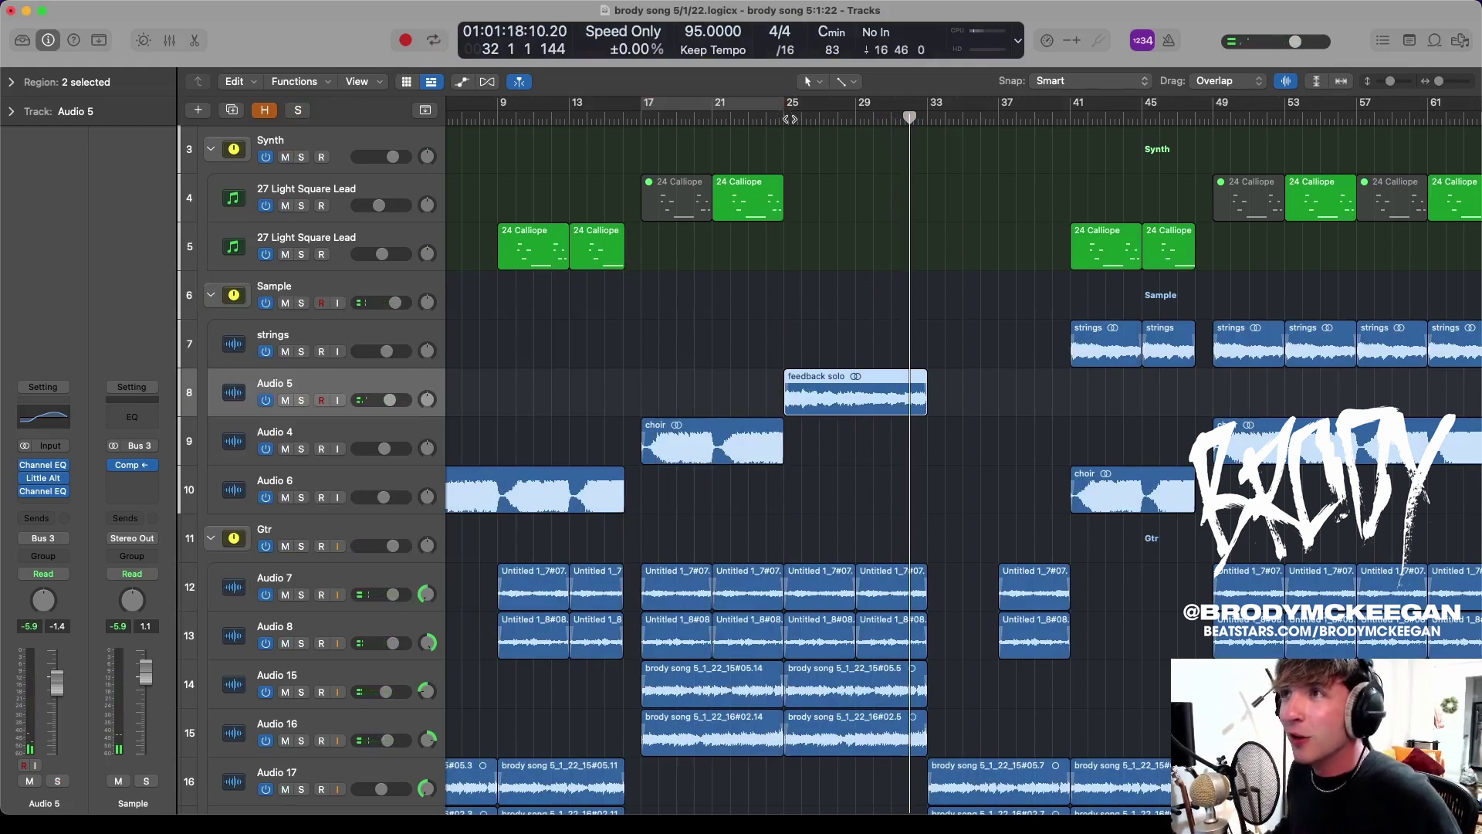
{"action": "left_click", "coordinate": [785, 118]}
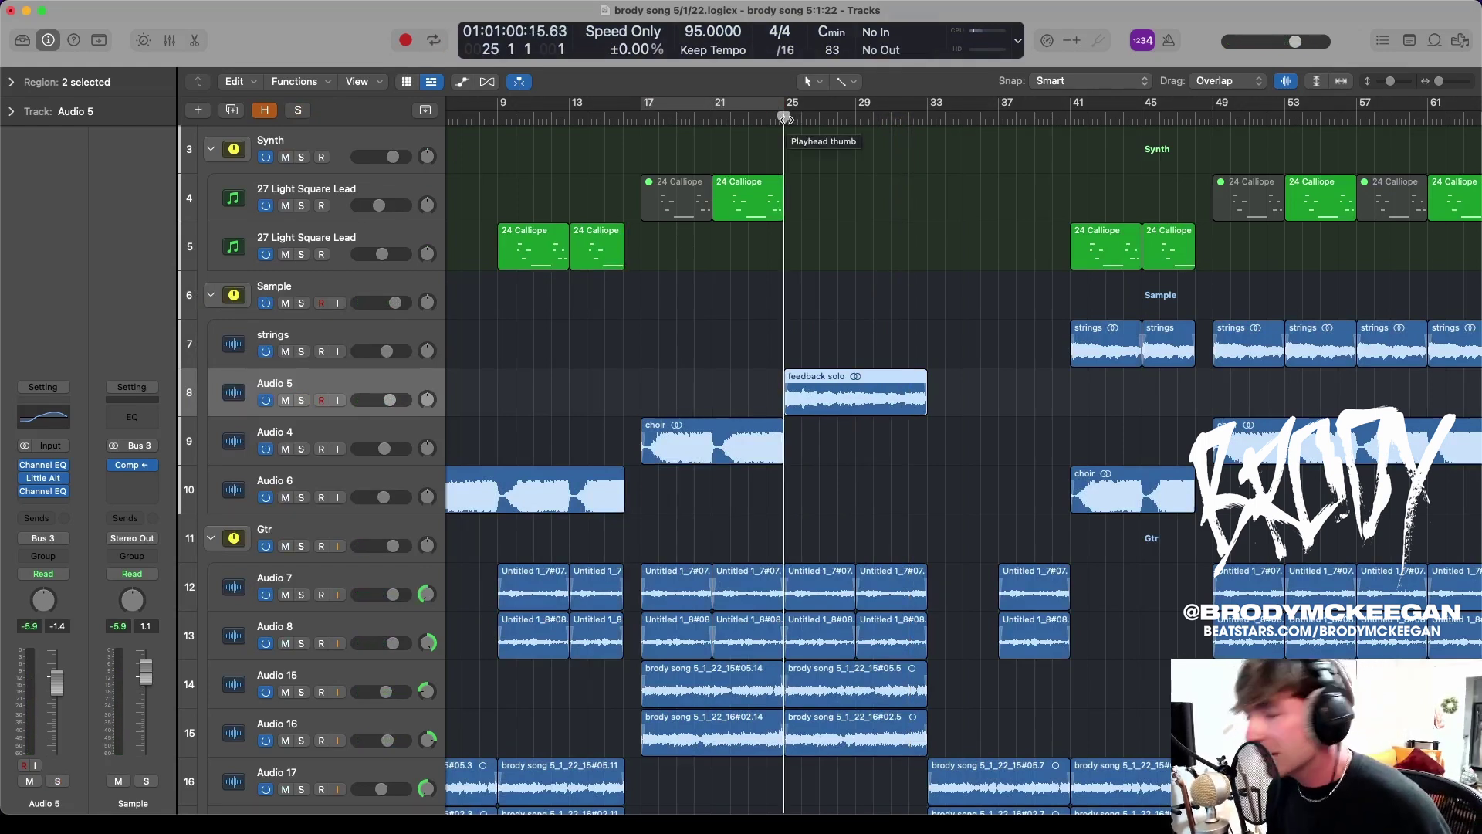
{"action": "key", "text": "space"}
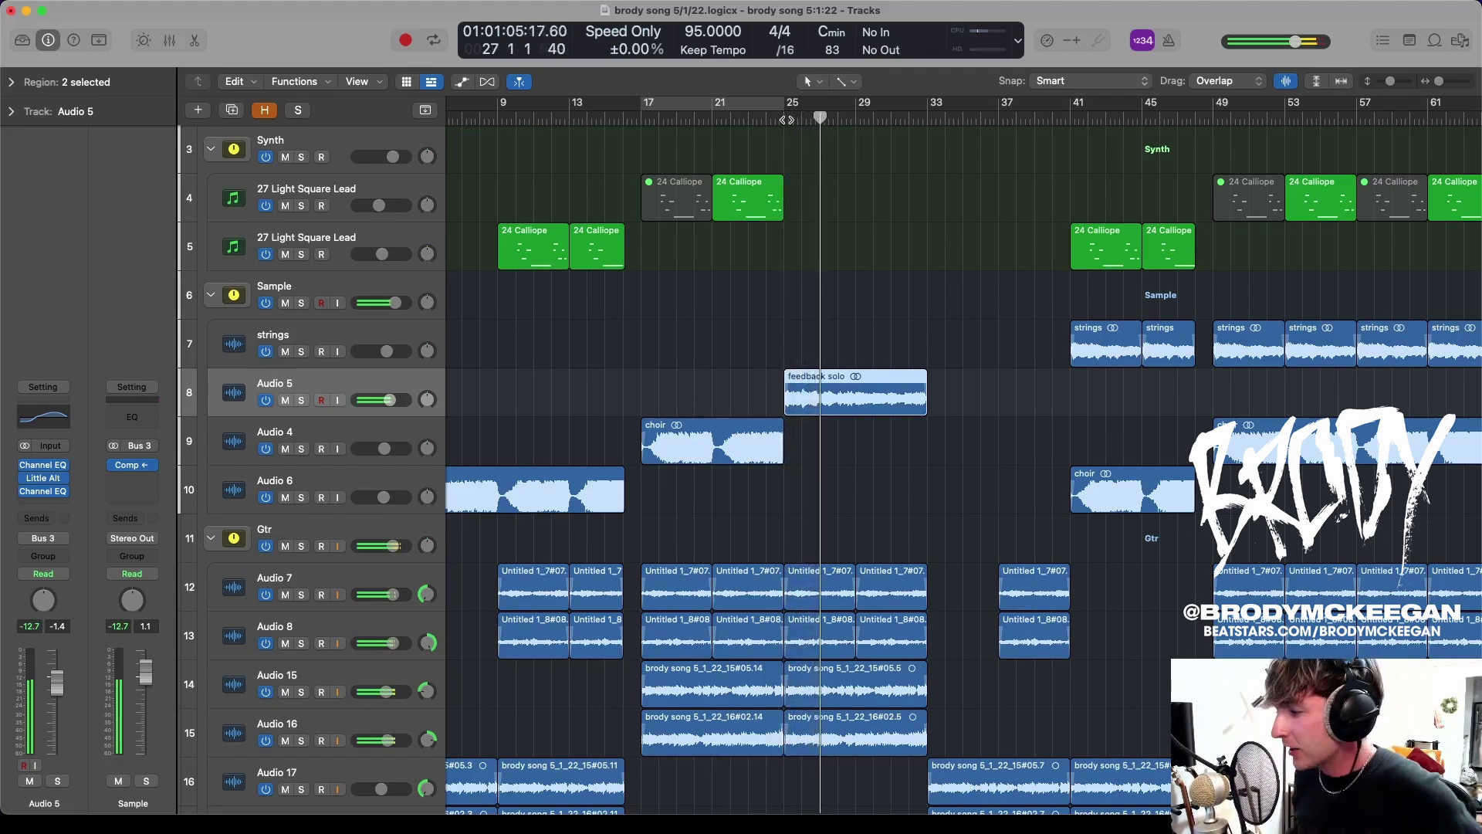
{"action": "scroll", "coordinate": [1049, 367], "scroll_direction": "down", "scroll_amount": 5}
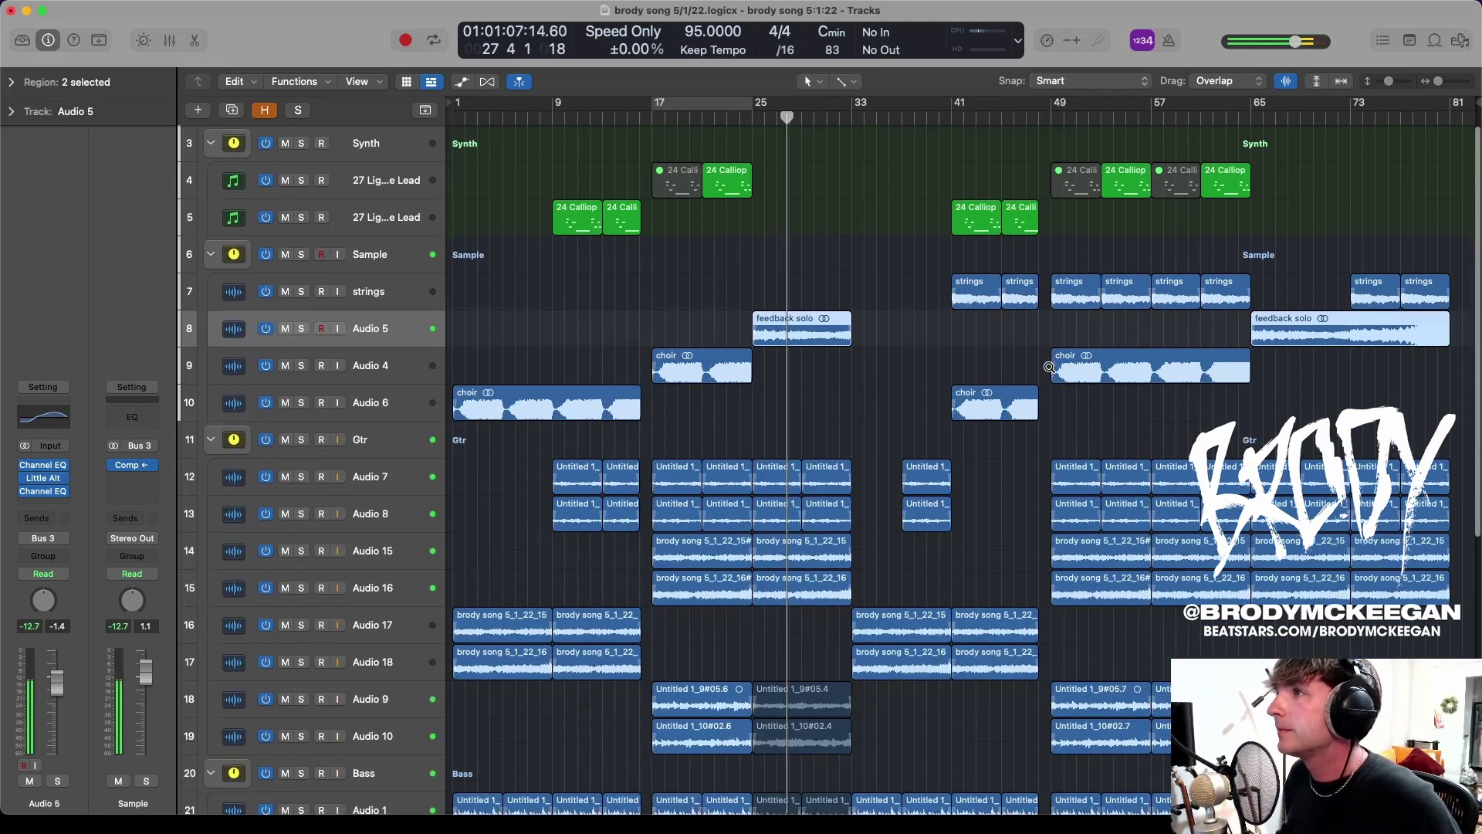
{"action": "left_click", "coordinate": [1049, 366], "text": "ctrl+alt"}
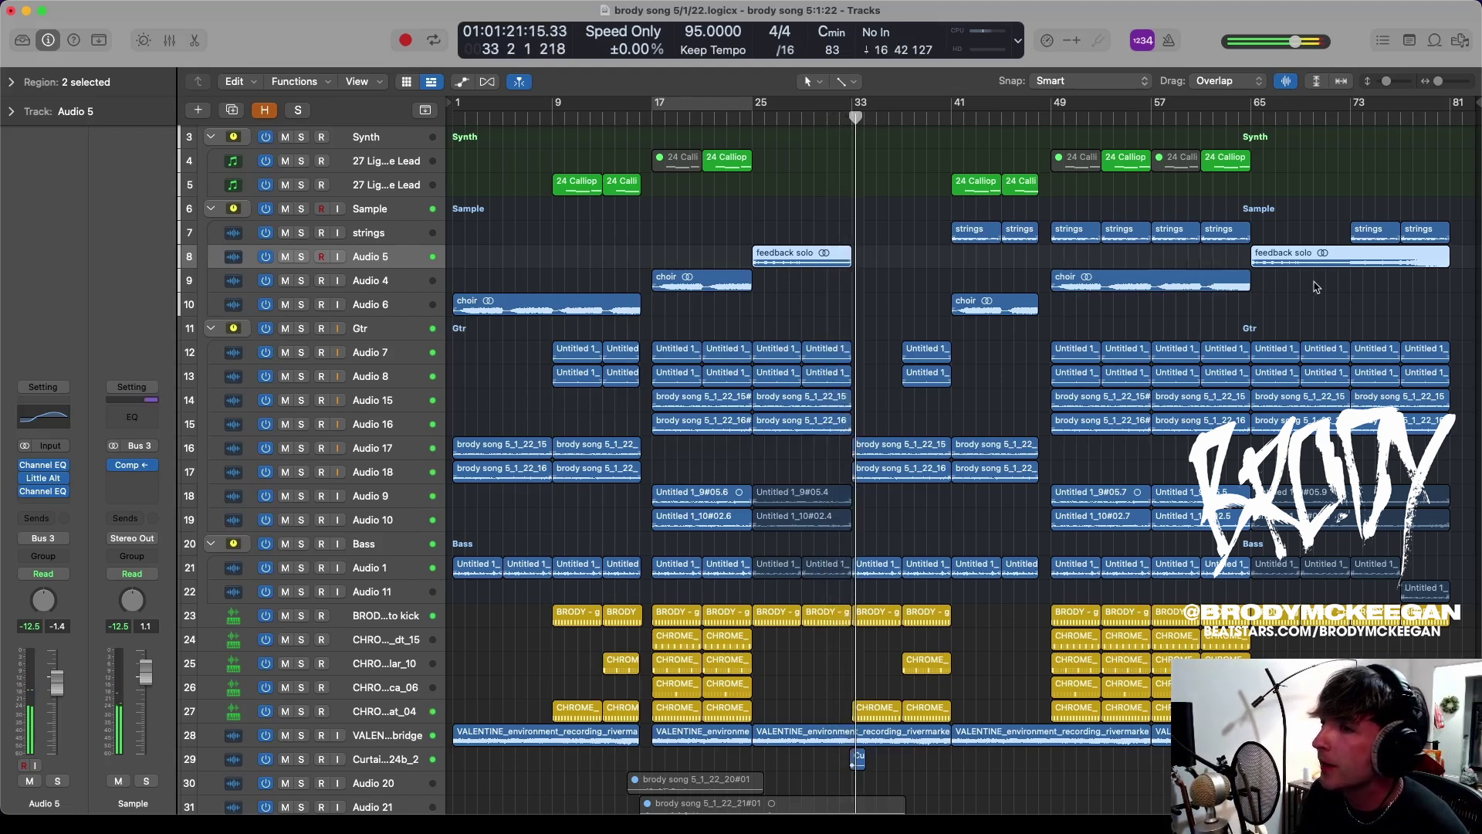
Play the song from bar 41, audition the strings track in solo, and clear its solo around bar 51
{"action": "left_click_drag", "start_coordinate": [857, 133], "coordinate": [954, 237]}
{"action": "key", "text": "space"}
{"action": "left_click", "coordinate": [376, 233]}
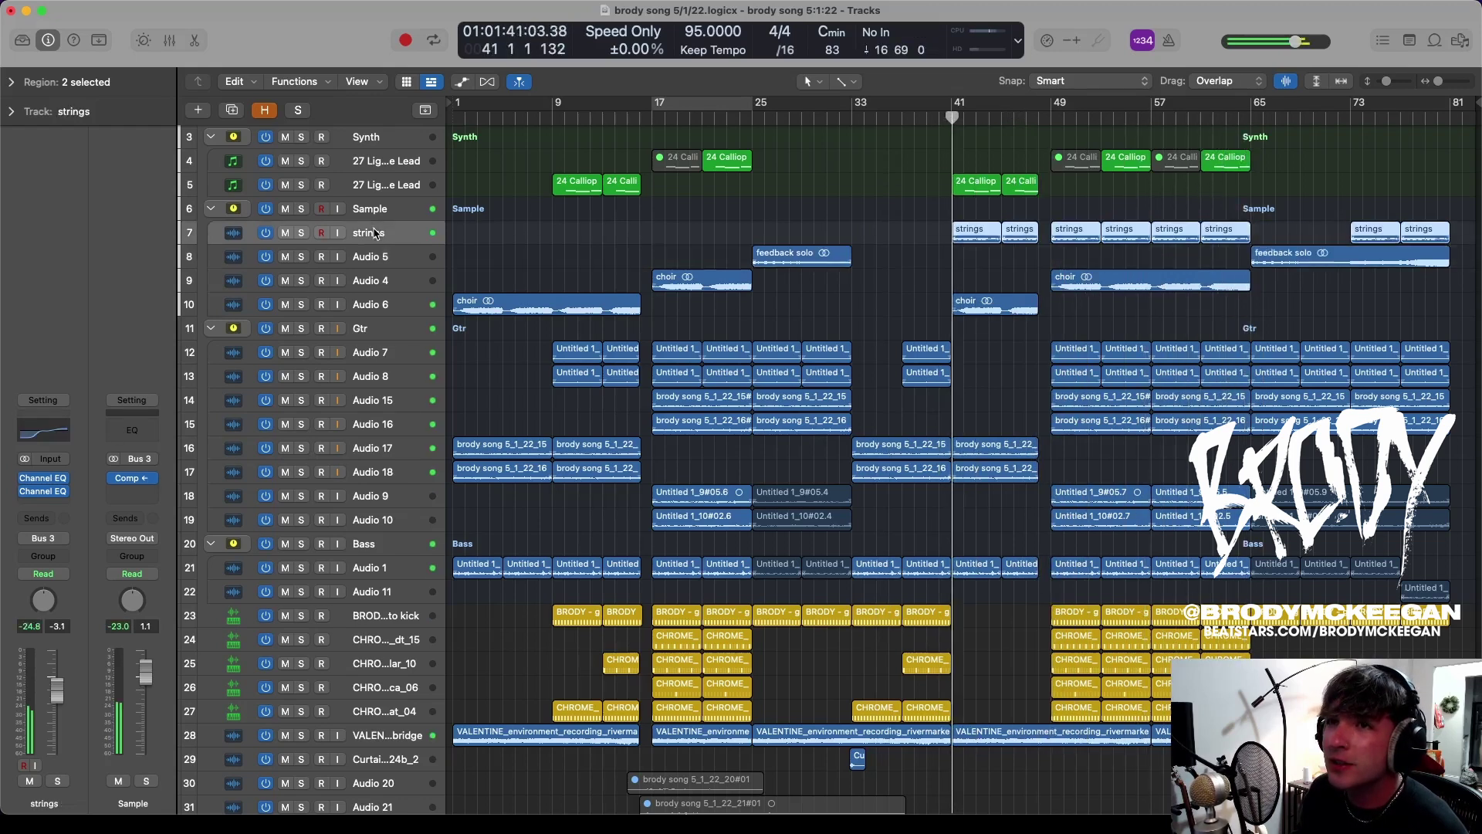
{"action": "key", "text": "s"}
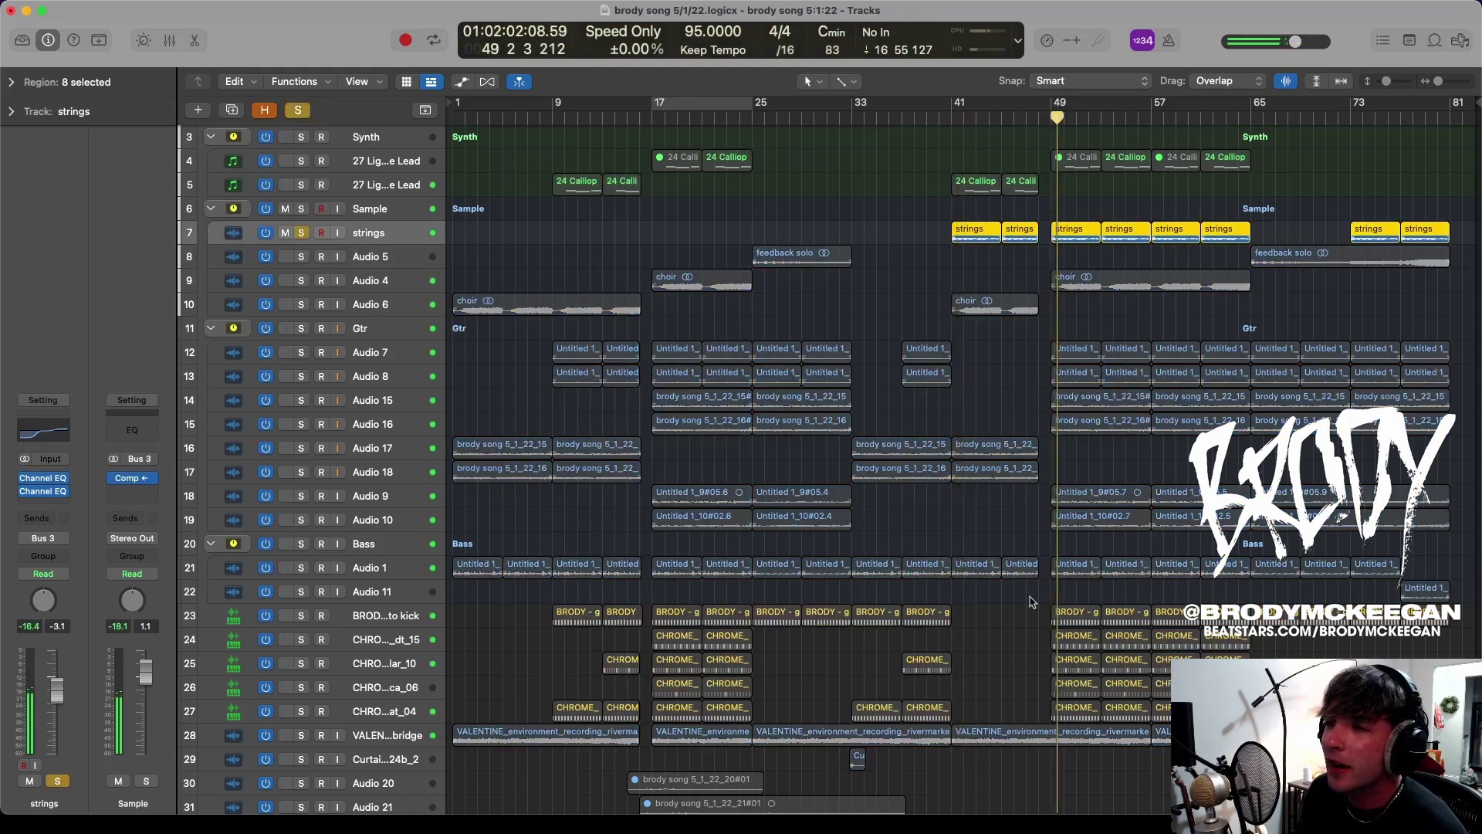
{"action": "key", "text": "s"}
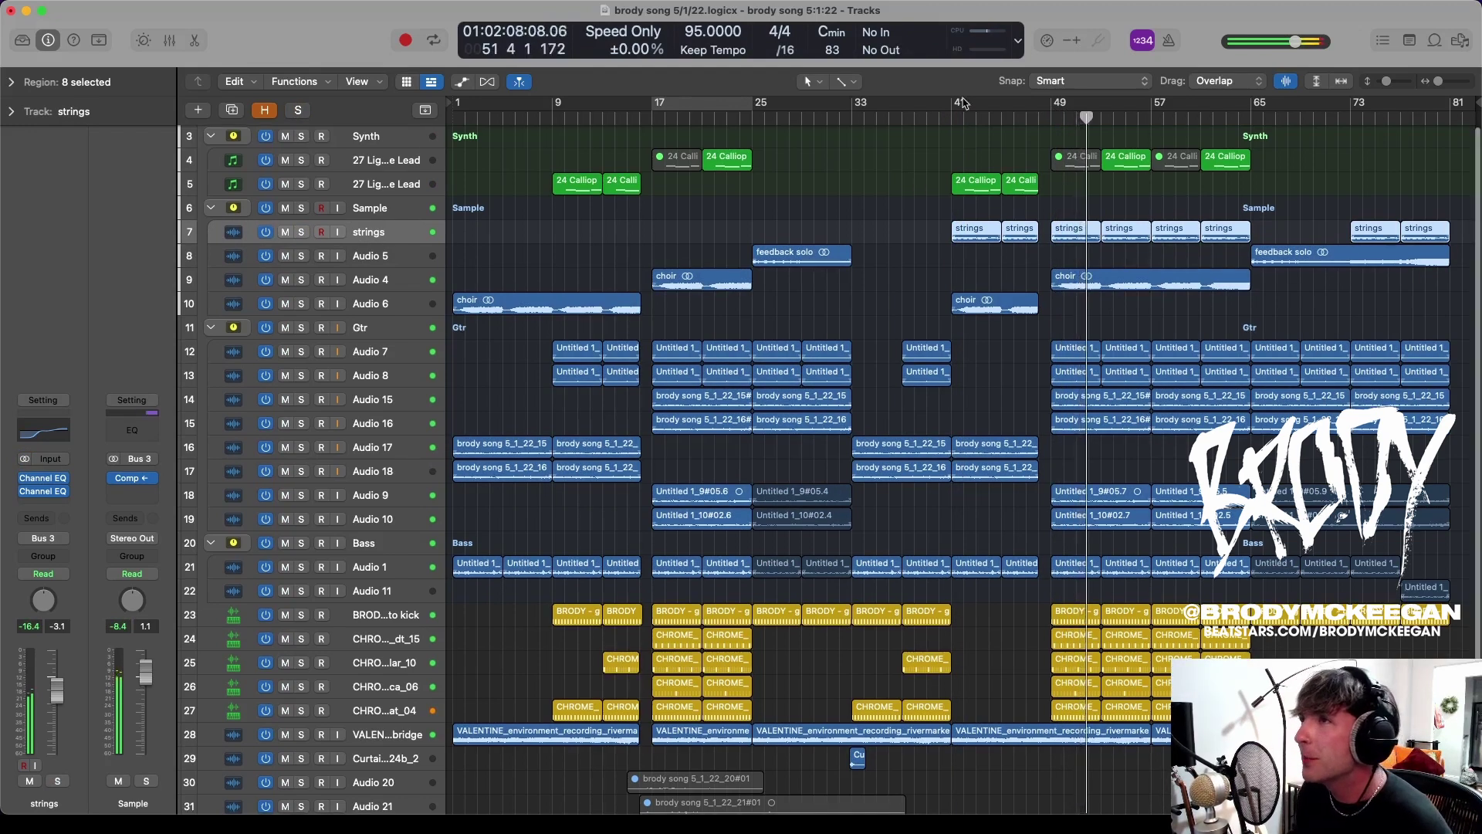
Play the strings within the full mix from about bar 41, and again from about bar 74
{"action": "left_click", "coordinate": [949, 118]}
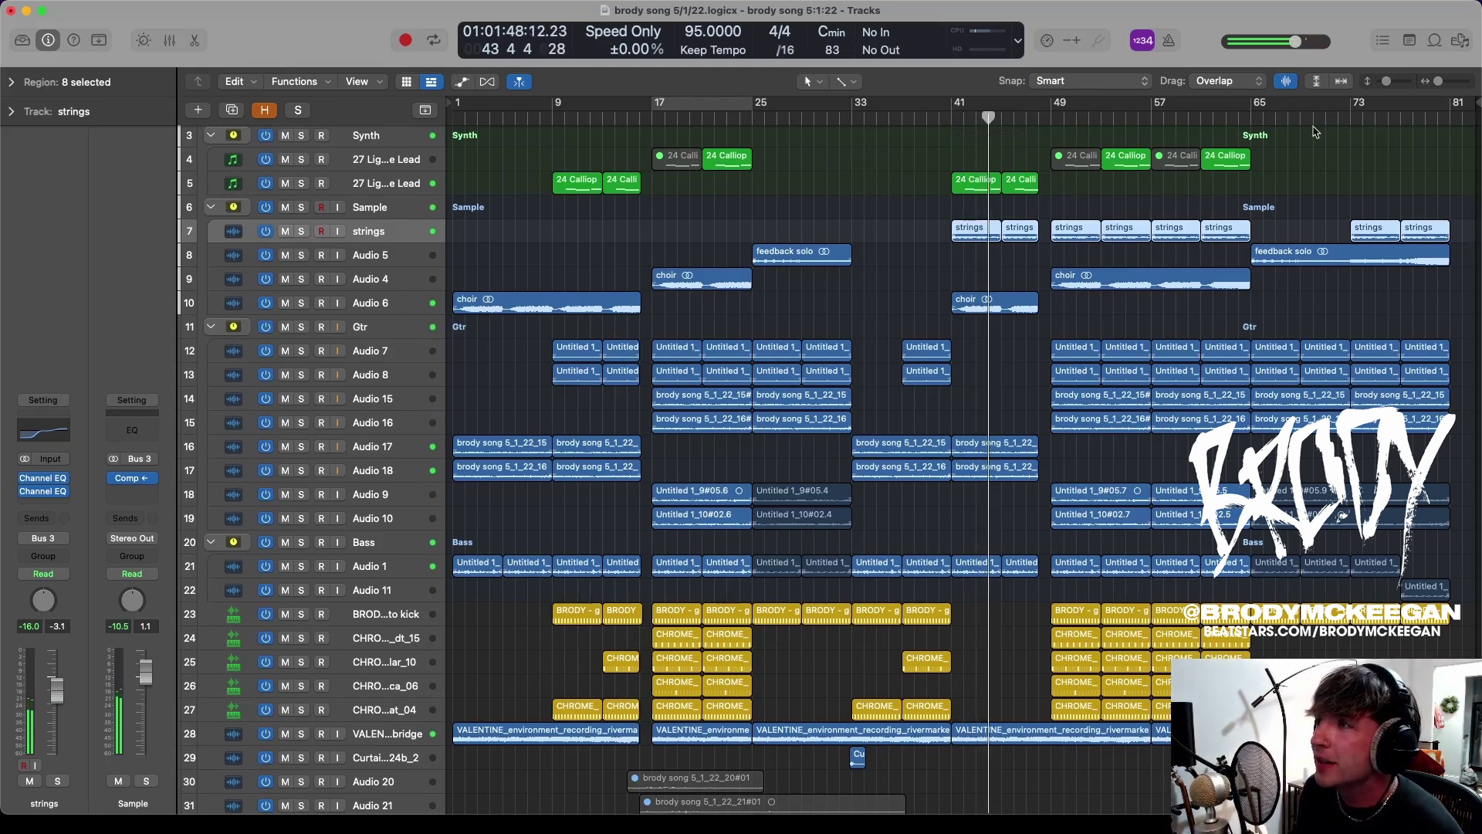
{"action": "left_click_drag", "start_coordinate": [1266, 117], "coordinate": [1375, 119]}
{"action": "key", "text": "super+Down"}
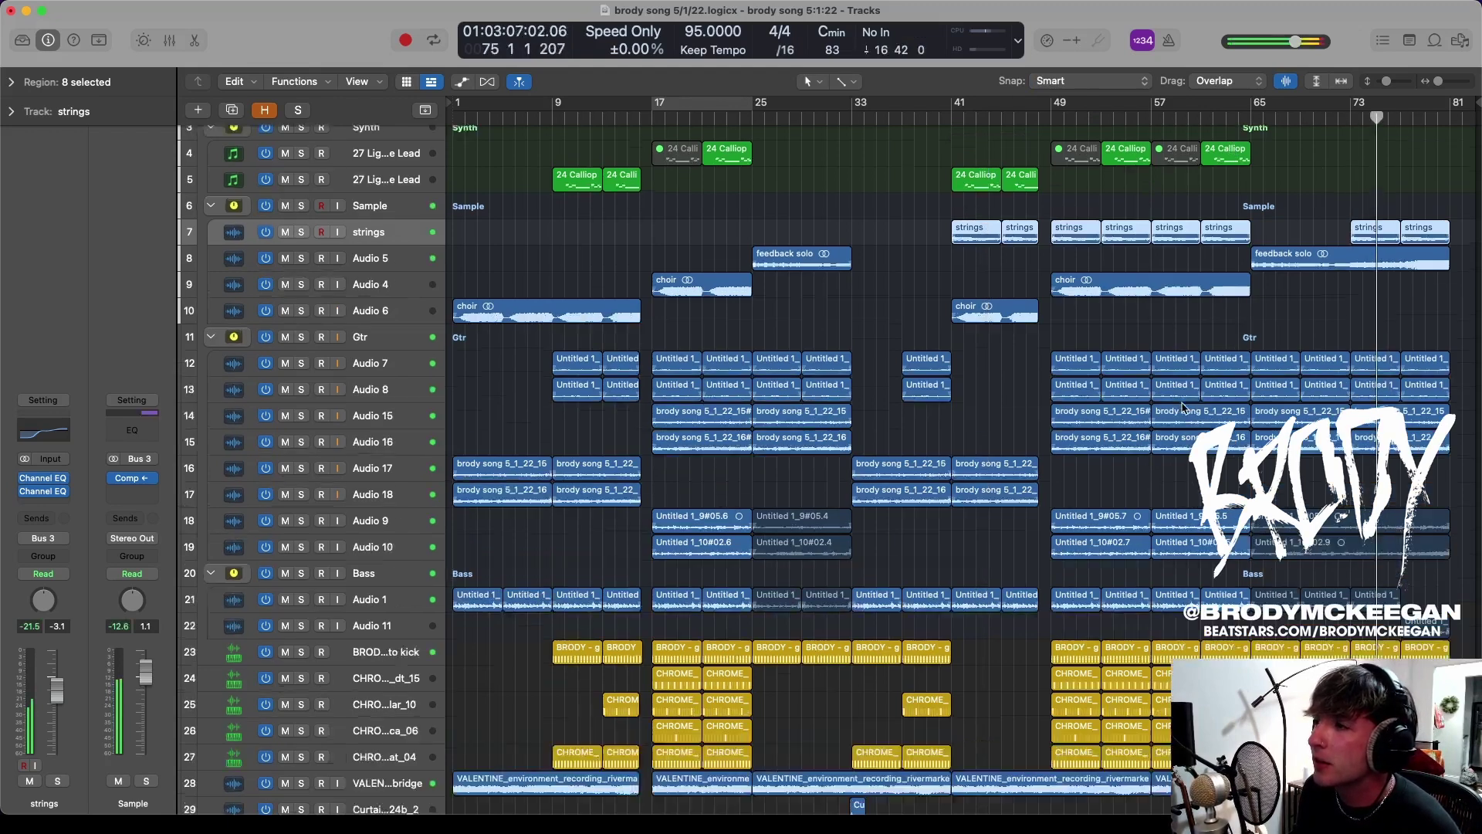
{"action": "key", "text": "super+Right"}
{"action": "key", "text": "super+Down"}
{"action": "key", "text": "super+Down"}
{"action": "scroll", "coordinate": [1182, 406], "scroll_direction": "down", "scroll_amount": 5}
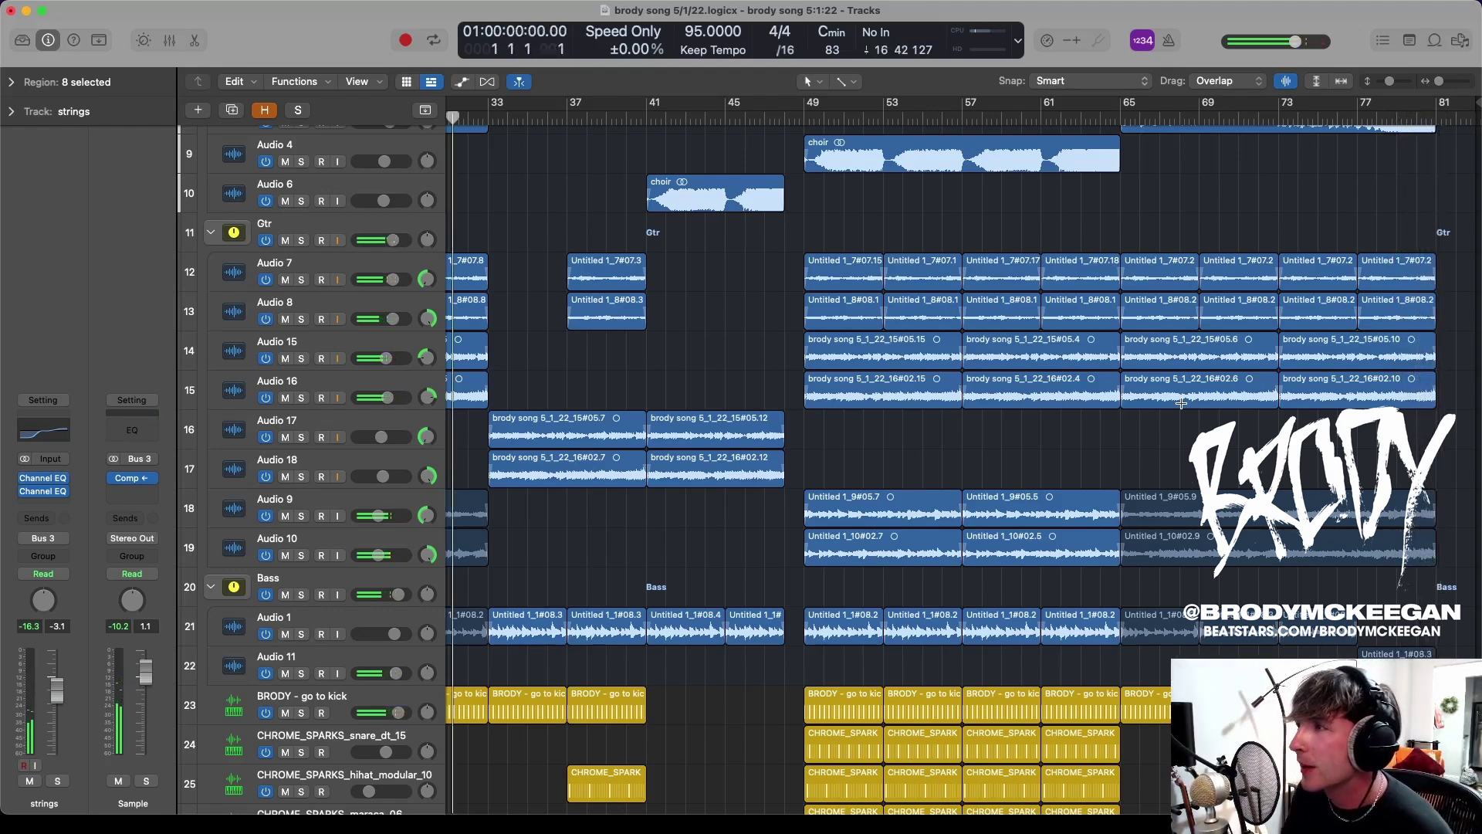
Stop playback, return the playhead to the start of the song, and deselect all the strings regions
{"action": "key", "text": "space"}
{"action": "key", "text": "Return"}
{"action": "scroll", "coordinate": [1192, 404], "scroll_direction": "left", "scroll_amount": 3}
{"action": "scroll", "coordinate": [1192, 407], "scroll_direction": "down", "scroll_amount": 3}
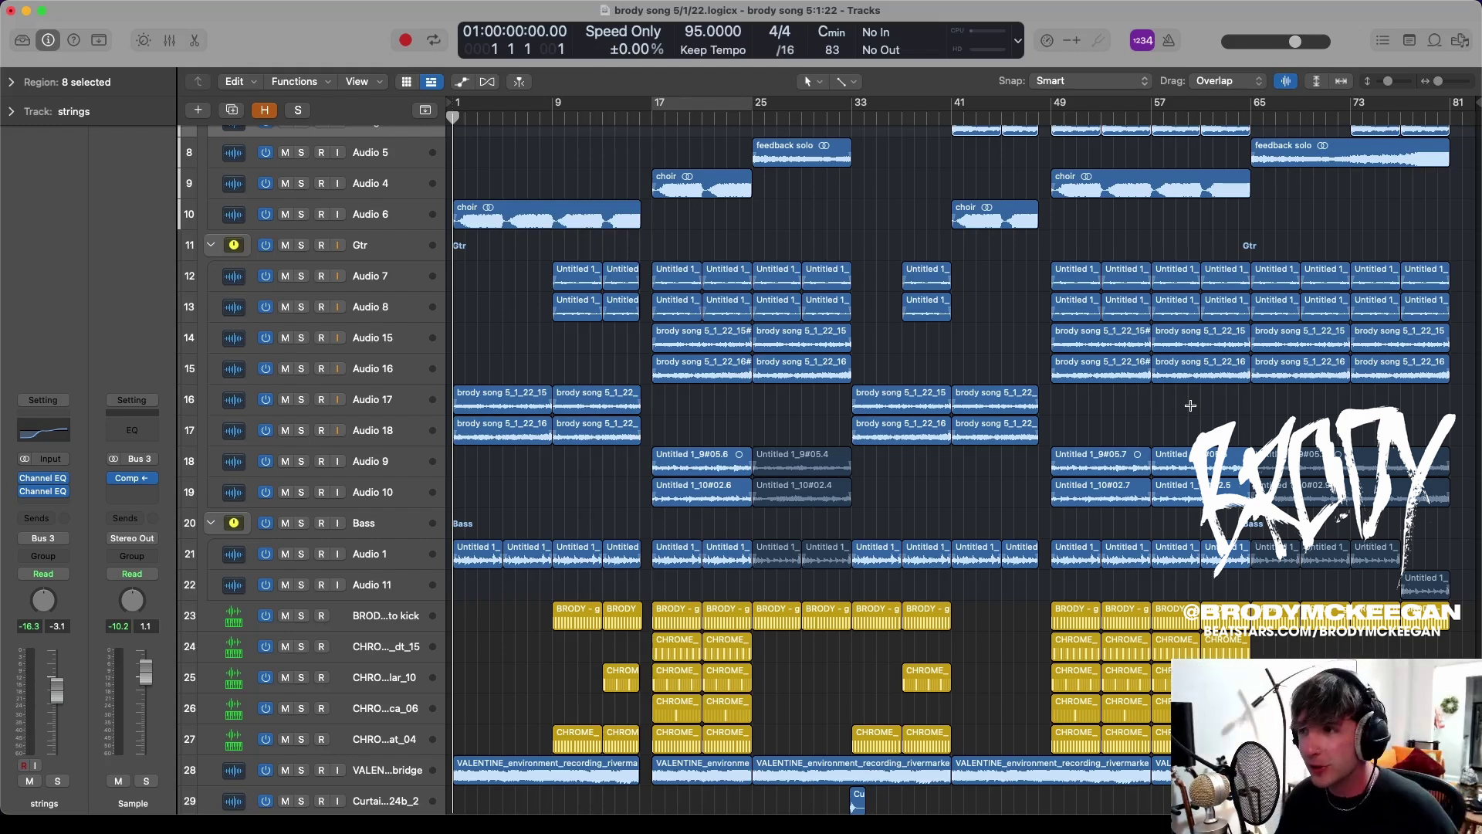
{"action": "left_click", "coordinate": [1198, 400]}
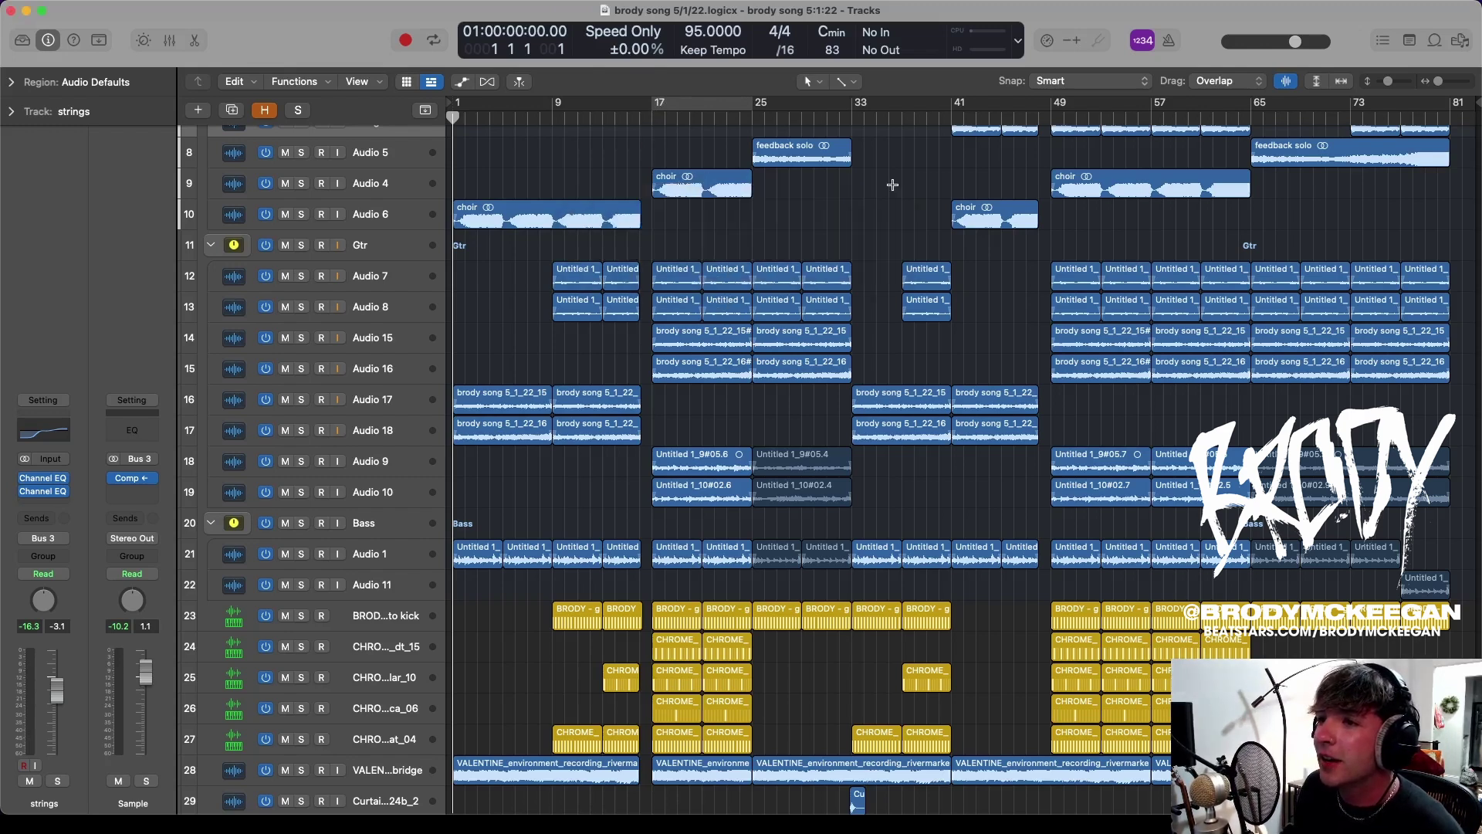
Switch to the brody song 5/1/22 vox project, look over its vocal tracks, and return the playhead to the start
{"action": "scroll", "coordinate": [892, 186], "scroll_direction": "down", "scroll_amount": 3}
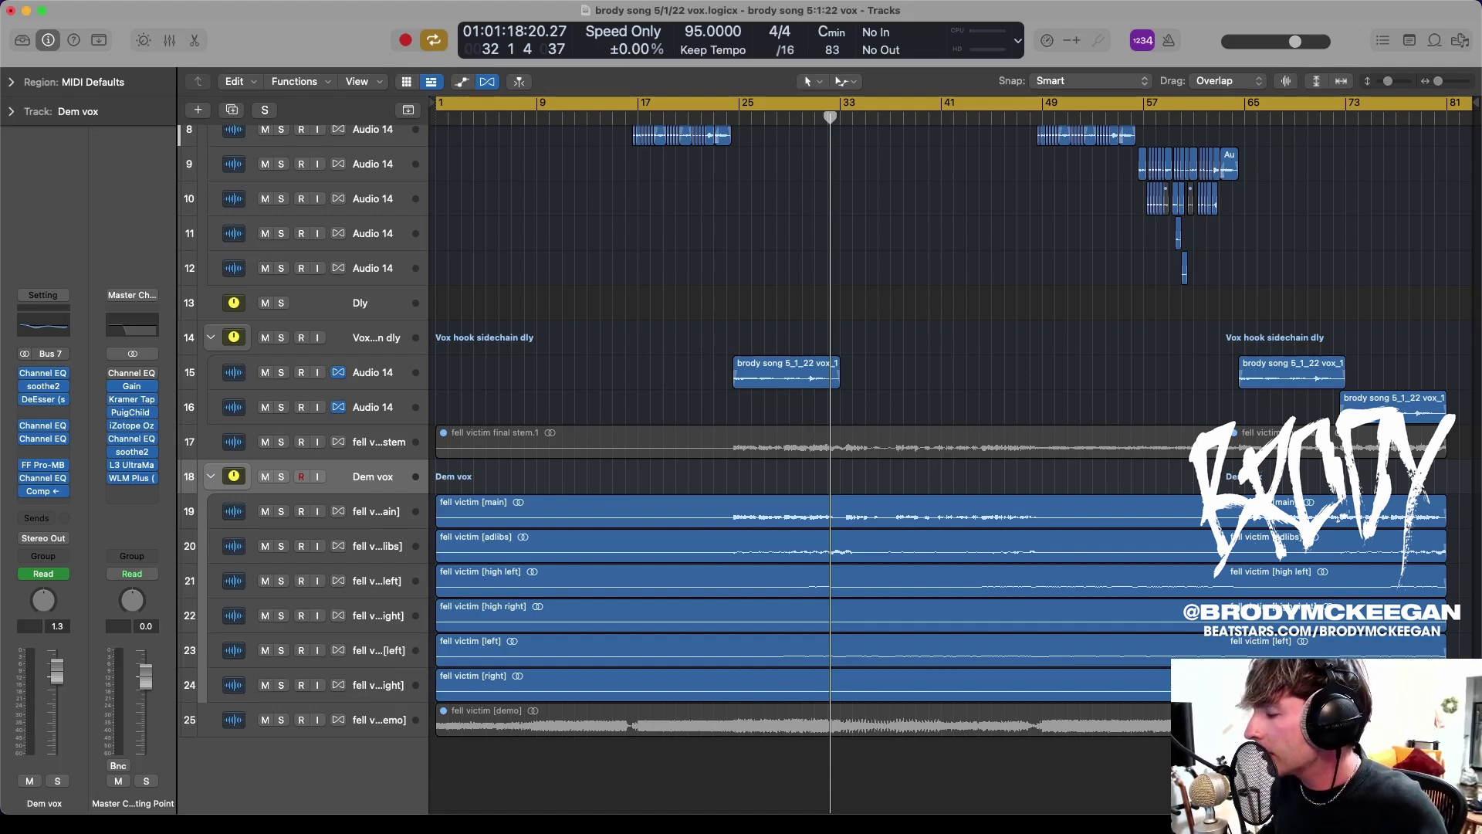
{"action": "left_click", "coordinate": [894, 359], "text": "ctrl+alt"}
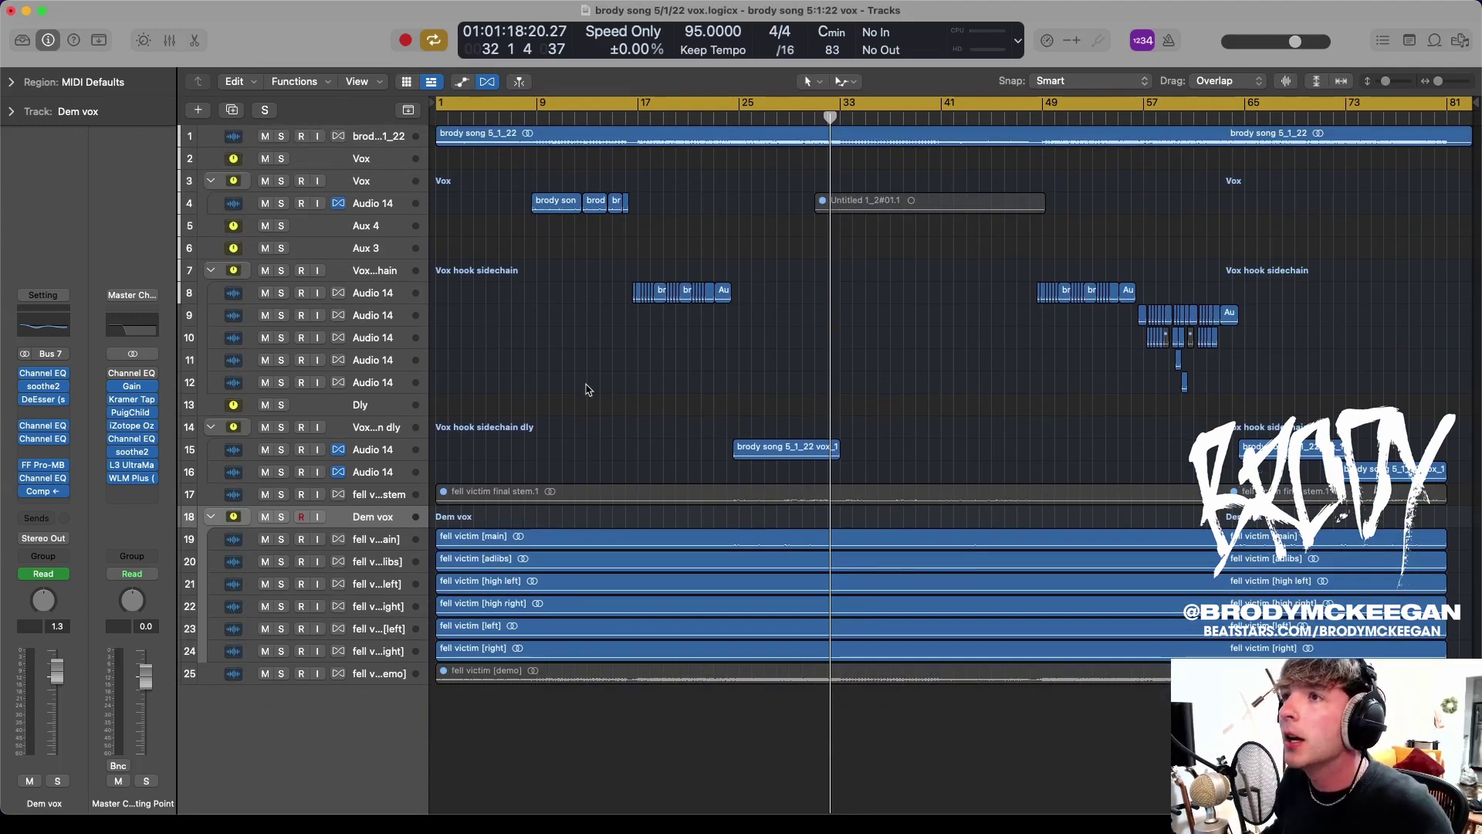
{"action": "left_click", "coordinate": [686, 375], "text": "ctrl+alt"}
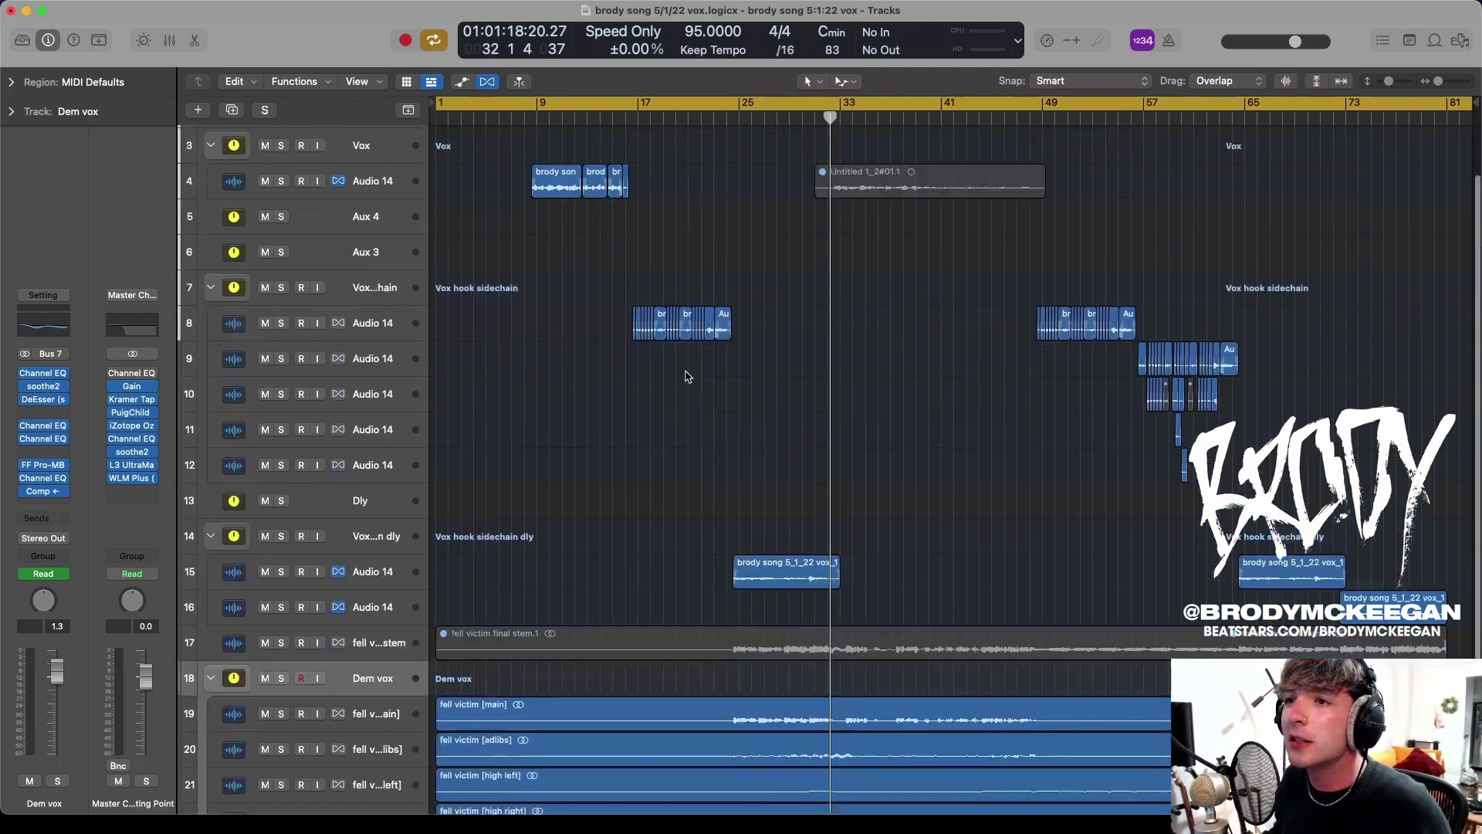
{"action": "key", "text": "super+Up"}
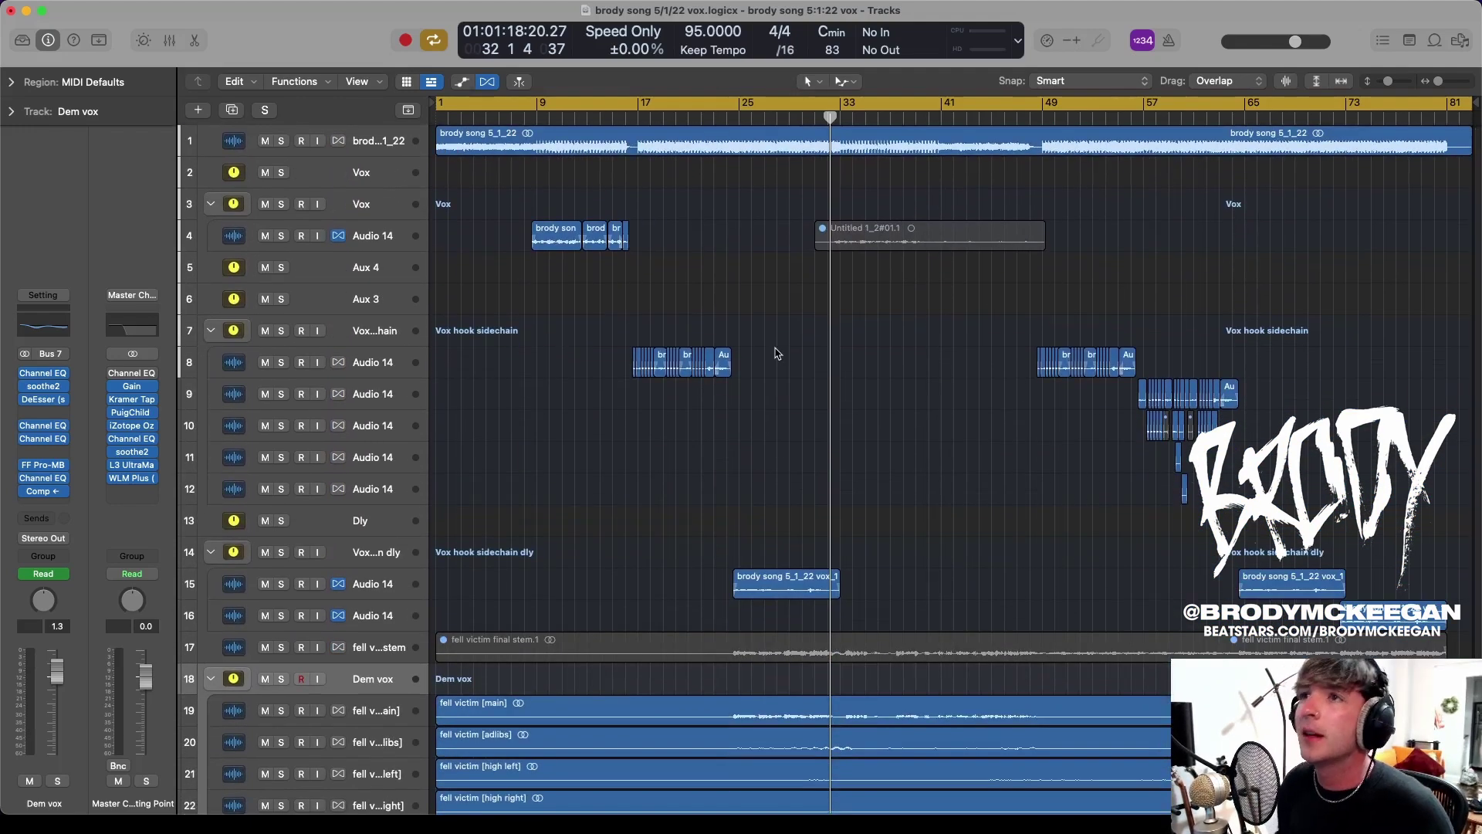
{"action": "key", "text": "Return"}
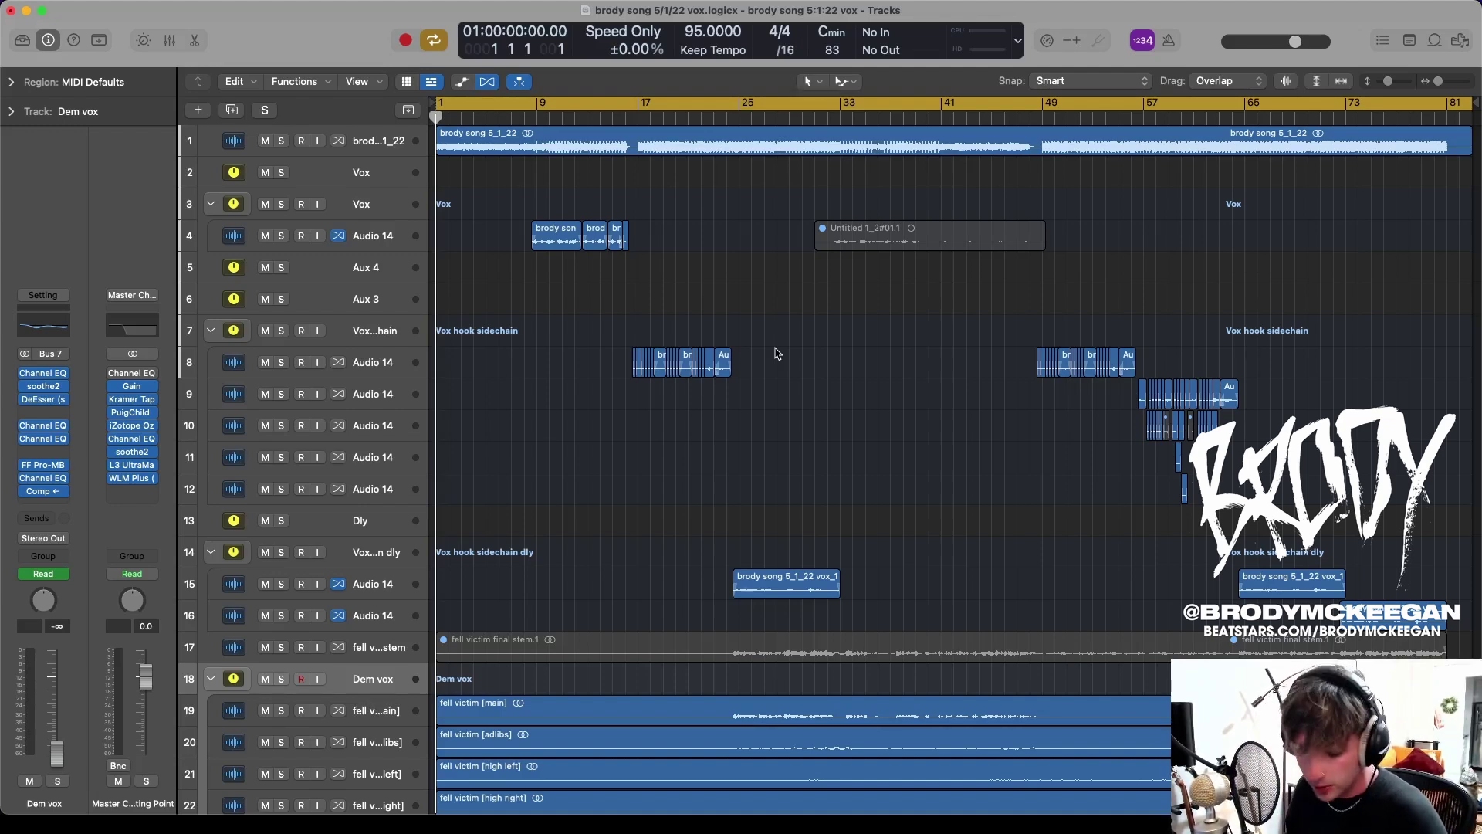
Select the Vox track stack, turn off cycle mode, and place the playhead at bar 9
{"action": "left_click", "coordinate": [780, 329], "text": "ctrl+alt"}
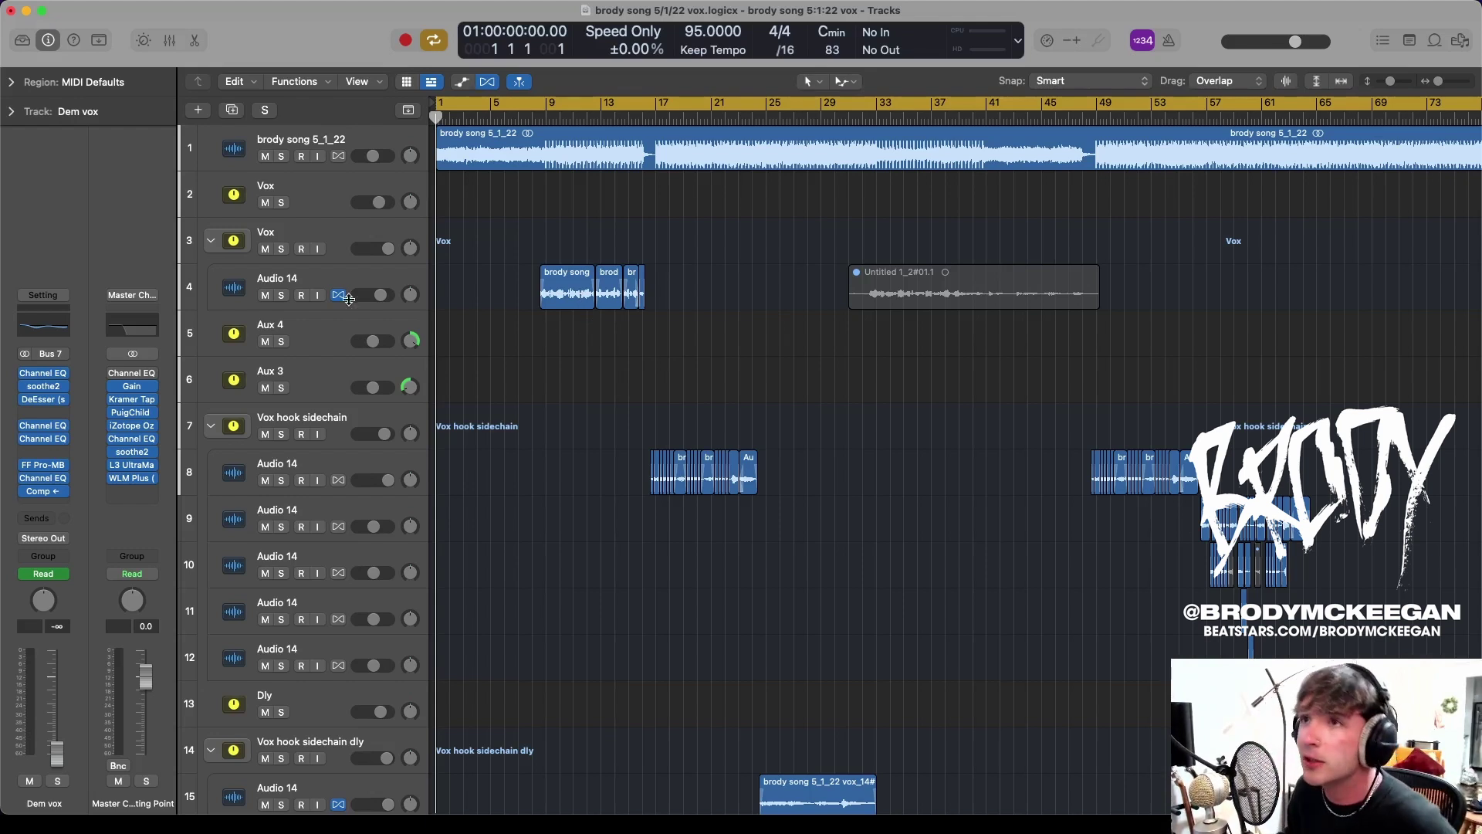
{"action": "left_click", "coordinate": [348, 235]}
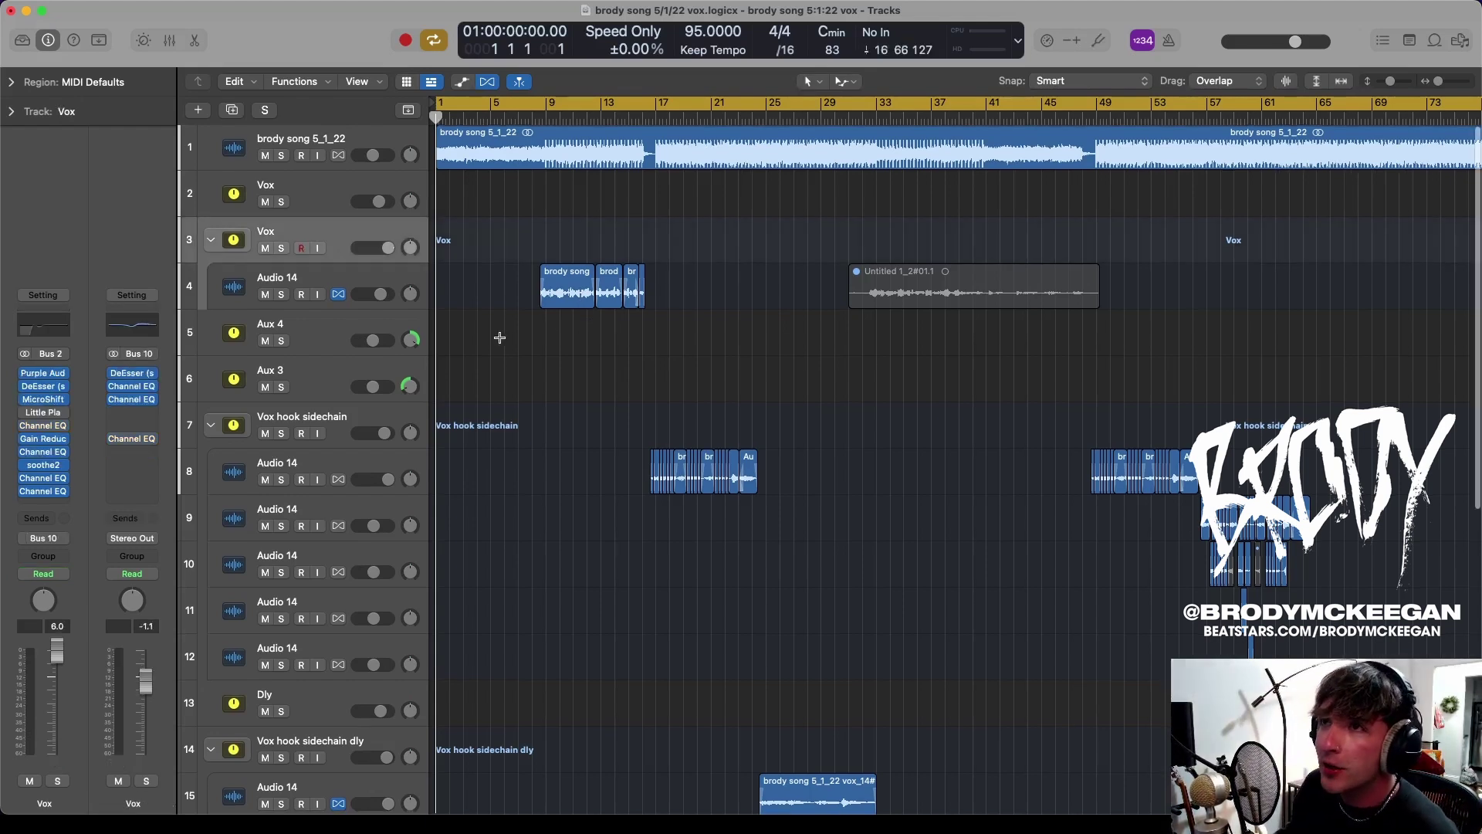
{"action": "key", "text": "c"}
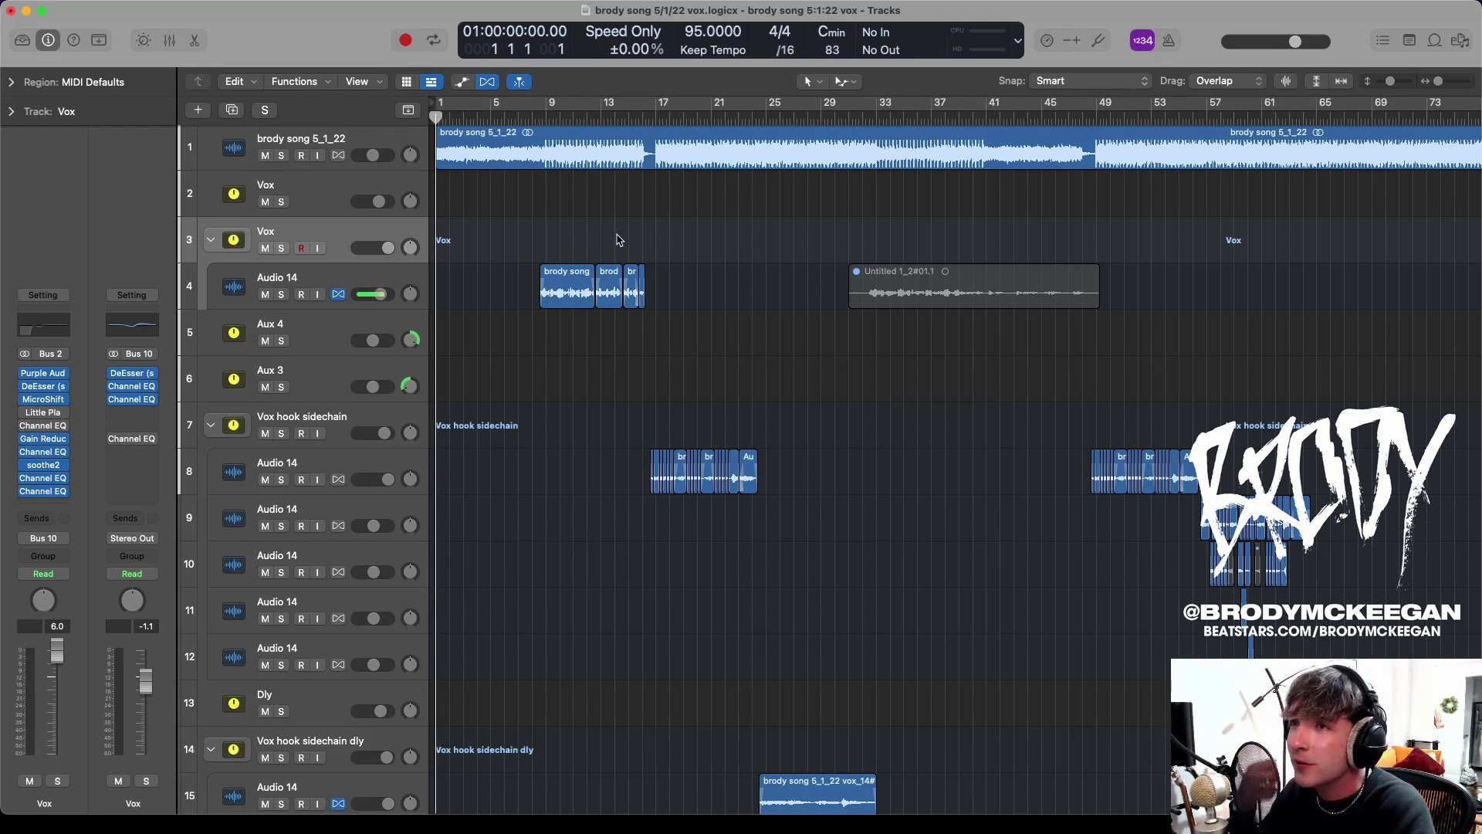
{"action": "left_click", "coordinate": [549, 121]}
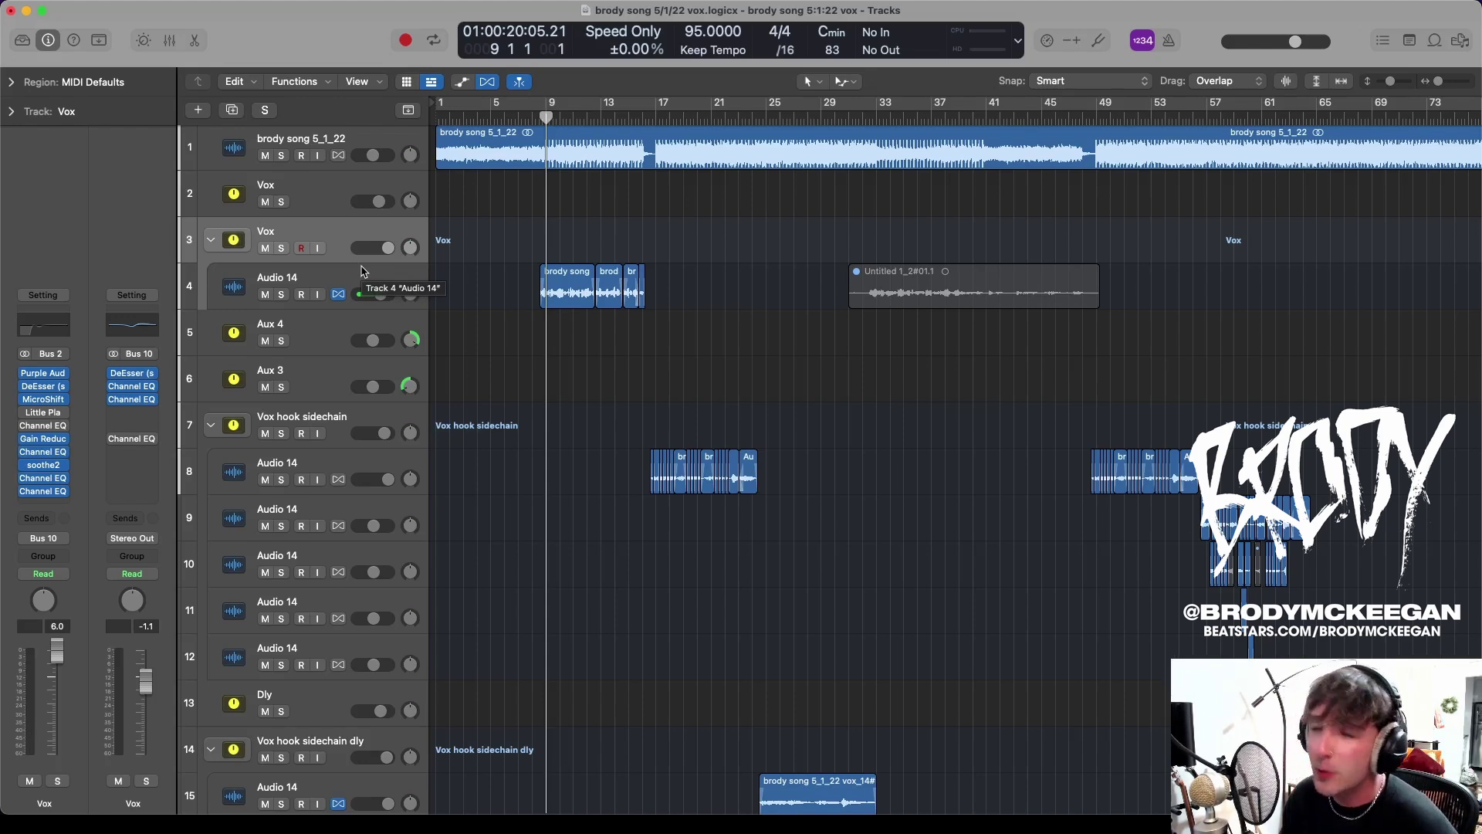
Examine the first Audio 14 vocal regions closely and play them with the instrumental from about bar 7
{"action": "key", "text": "super+Down"}
{"action": "key", "text": "super+Down"}
{"action": "key", "text": "super+Right"}
{"action": "key", "text": "super+Right"}
{"action": "key", "text": "super+Right"}
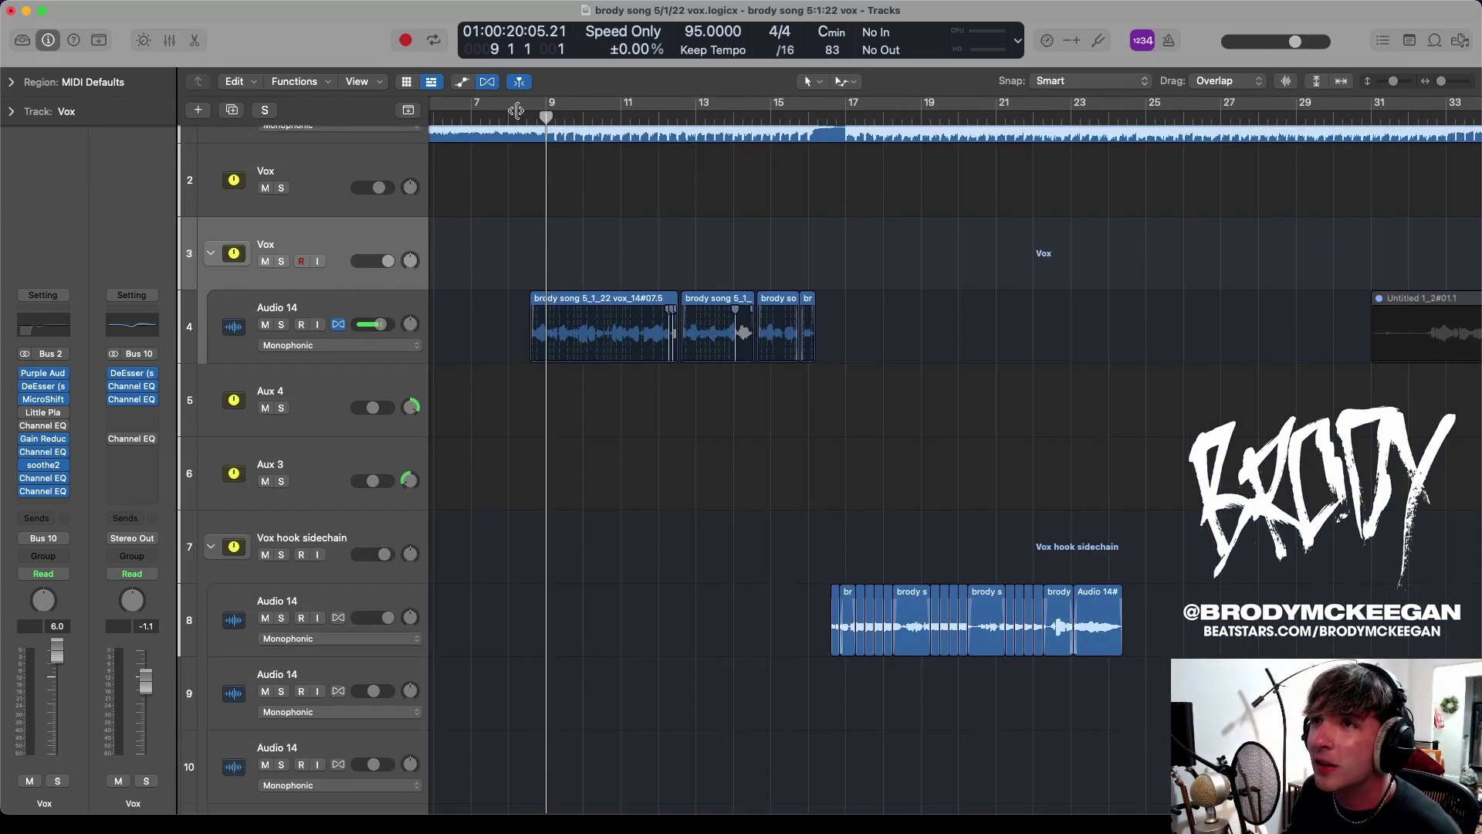
{"action": "left_click", "coordinate": [515, 114]}
{"action": "key", "text": "super+Left"}
{"action": "key", "text": "super+Up"}
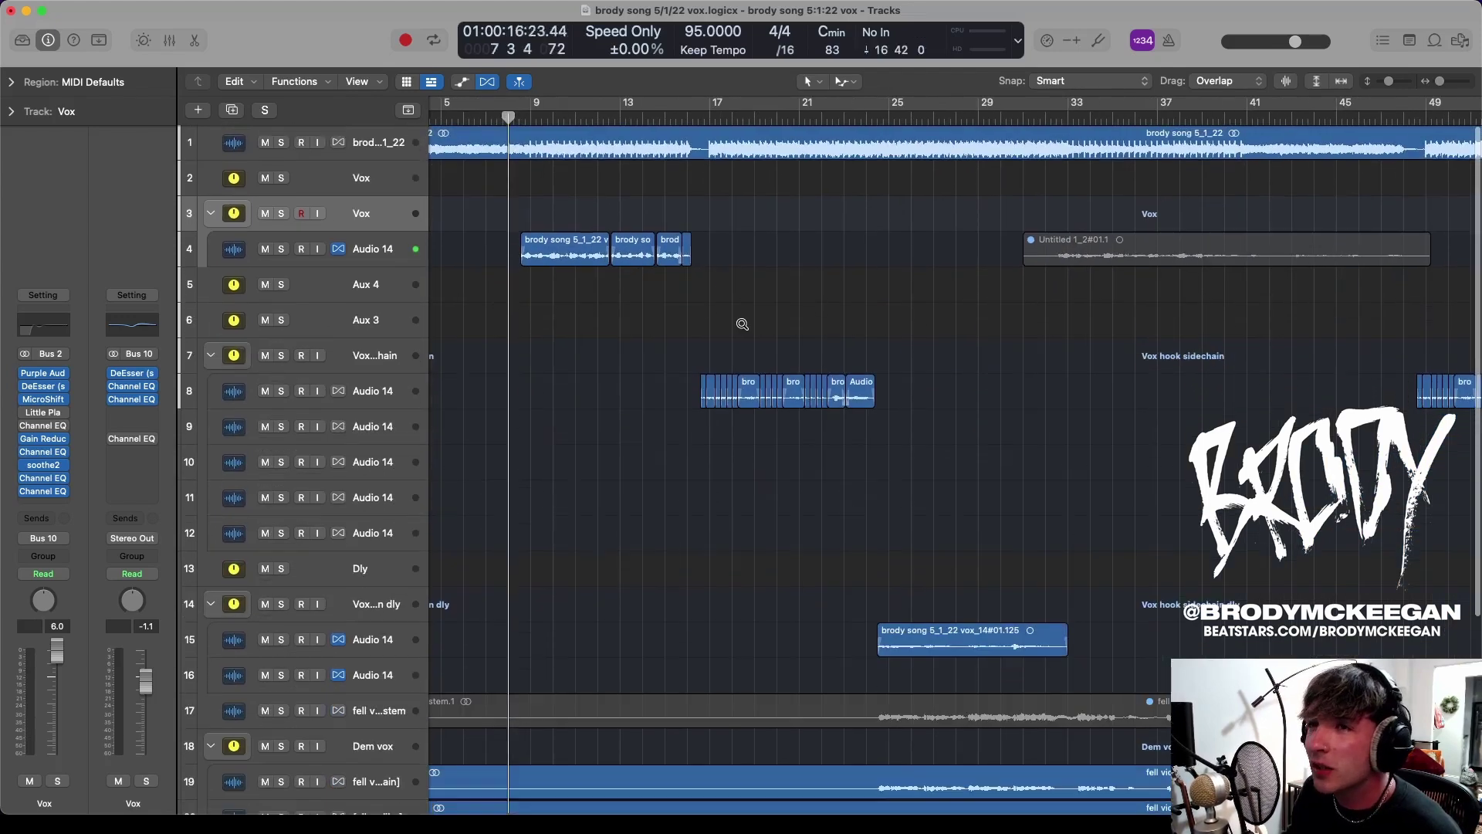
{"action": "key", "text": "super+Down"}
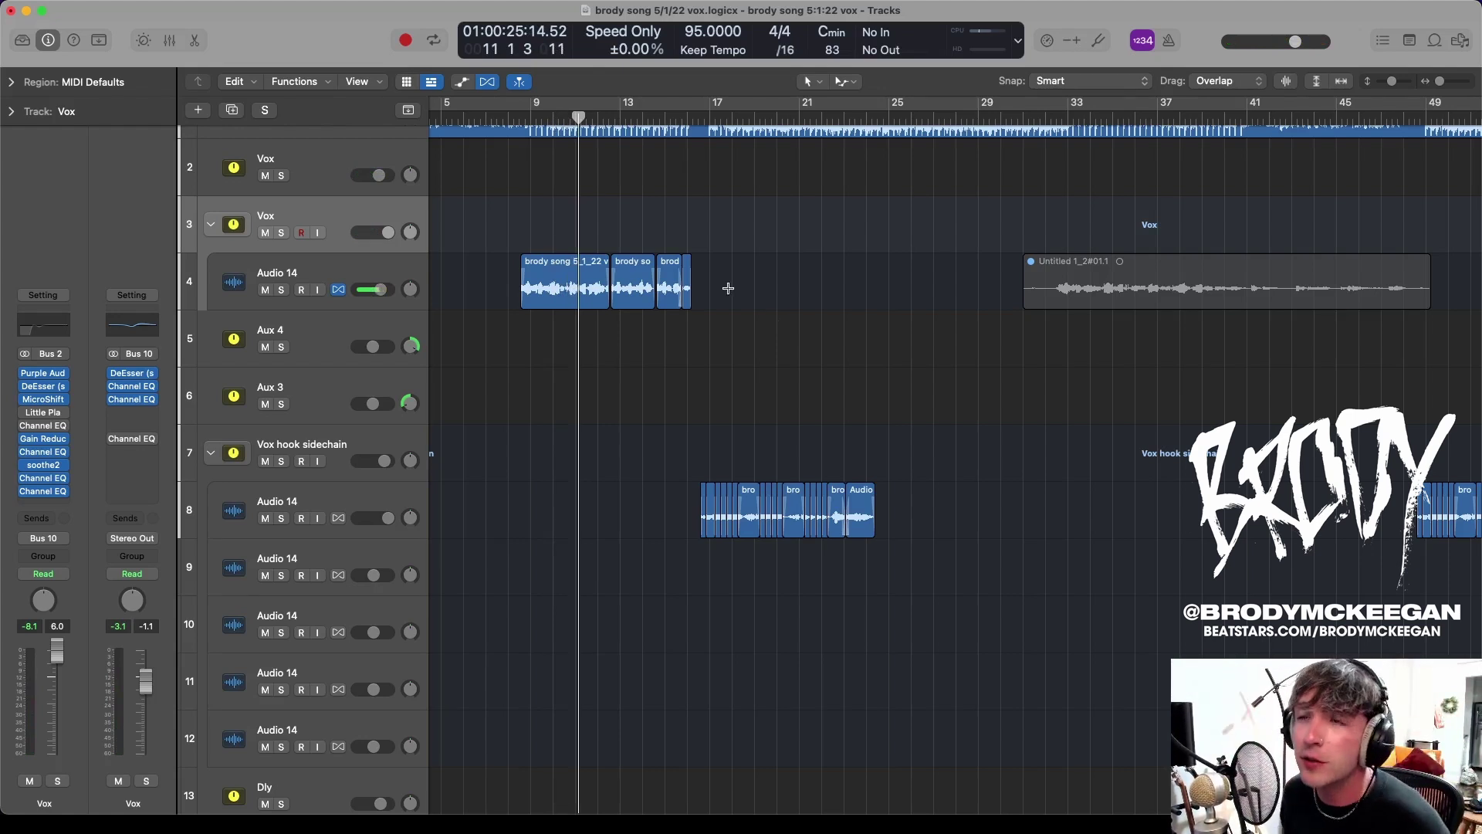
Solo the Vox stack and play the verse vocal from about bar 7
{"action": "left_click", "coordinate": [511, 121]}
{"action": "scroll", "coordinate": [805, 299], "scroll_direction": "down", "scroll_amount": 5}
{"action": "key", "text": "s"}
{"action": "key", "text": "space"}
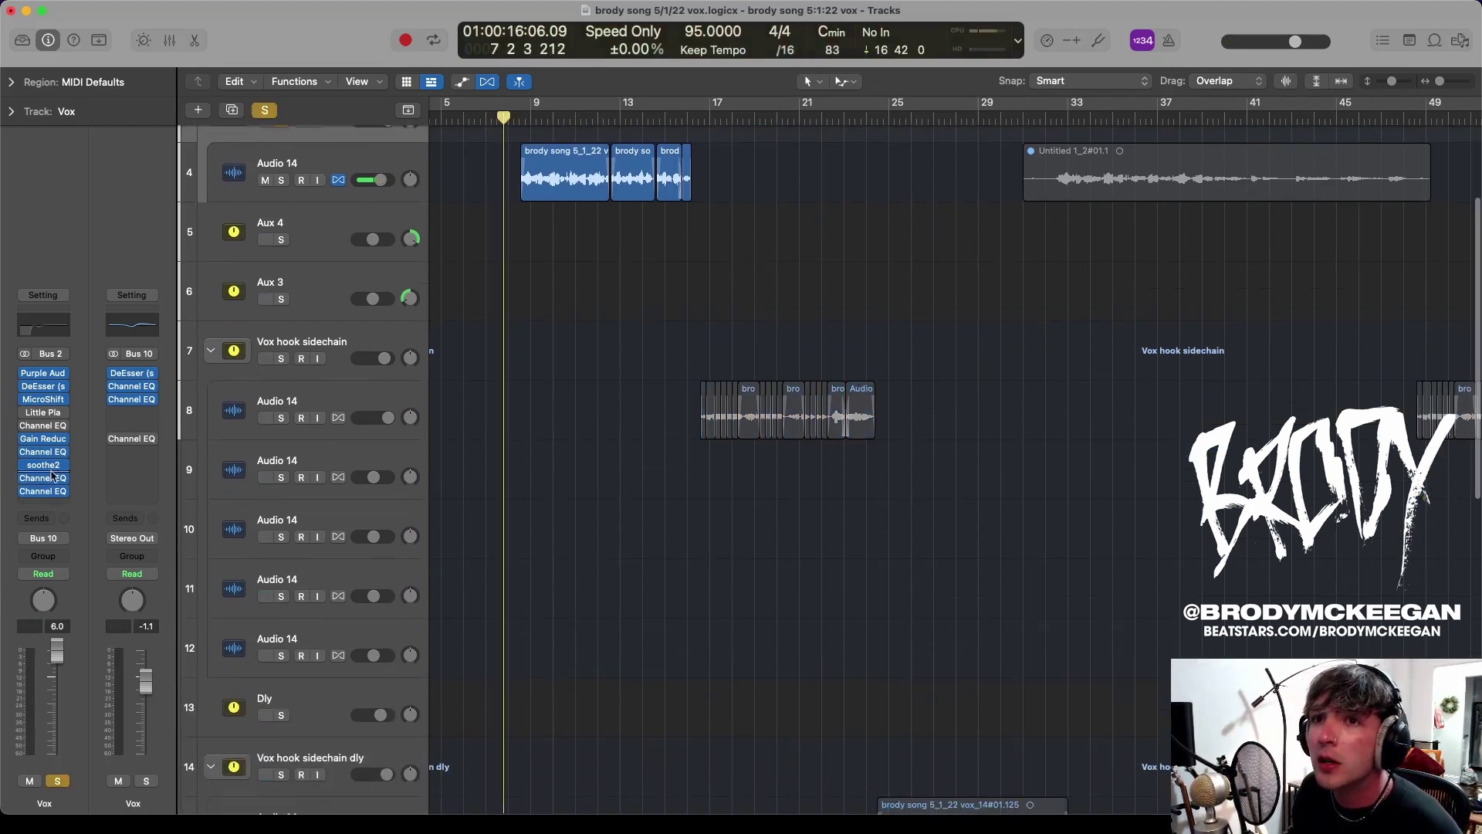
Open the Vox stack's Gain Reduc and soothe2 plug-ins, keep only soothe2 open, and move its window below the vocal regions
{"action": "left_click", "coordinate": [43, 438]}
{"action": "left_click", "coordinate": [44, 464]}
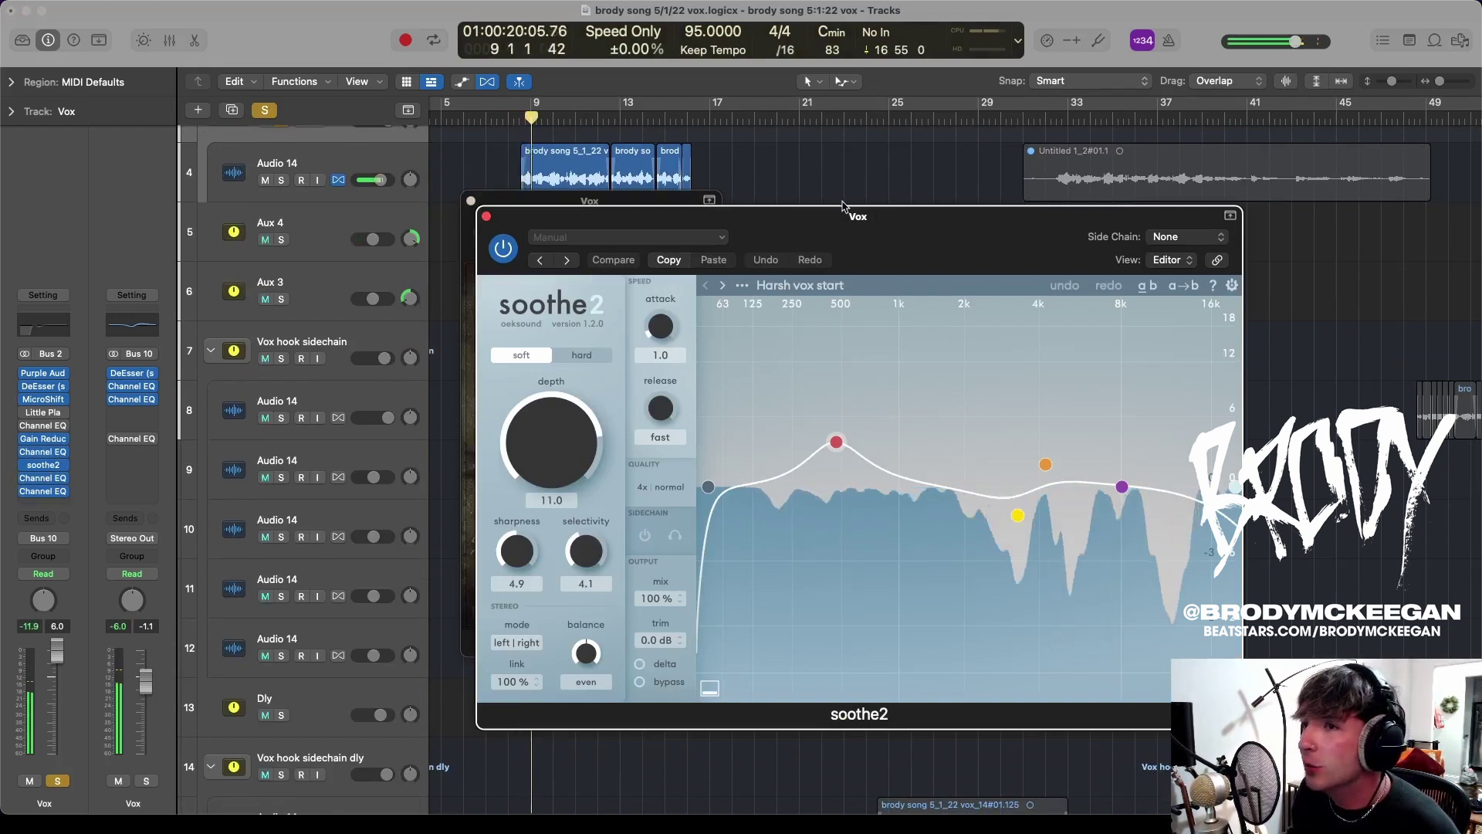
{"action": "left_click", "coordinate": [471, 203]}
{"action": "left_click_drag", "start_coordinate": [513, 221], "coordinate": [522, 268]}
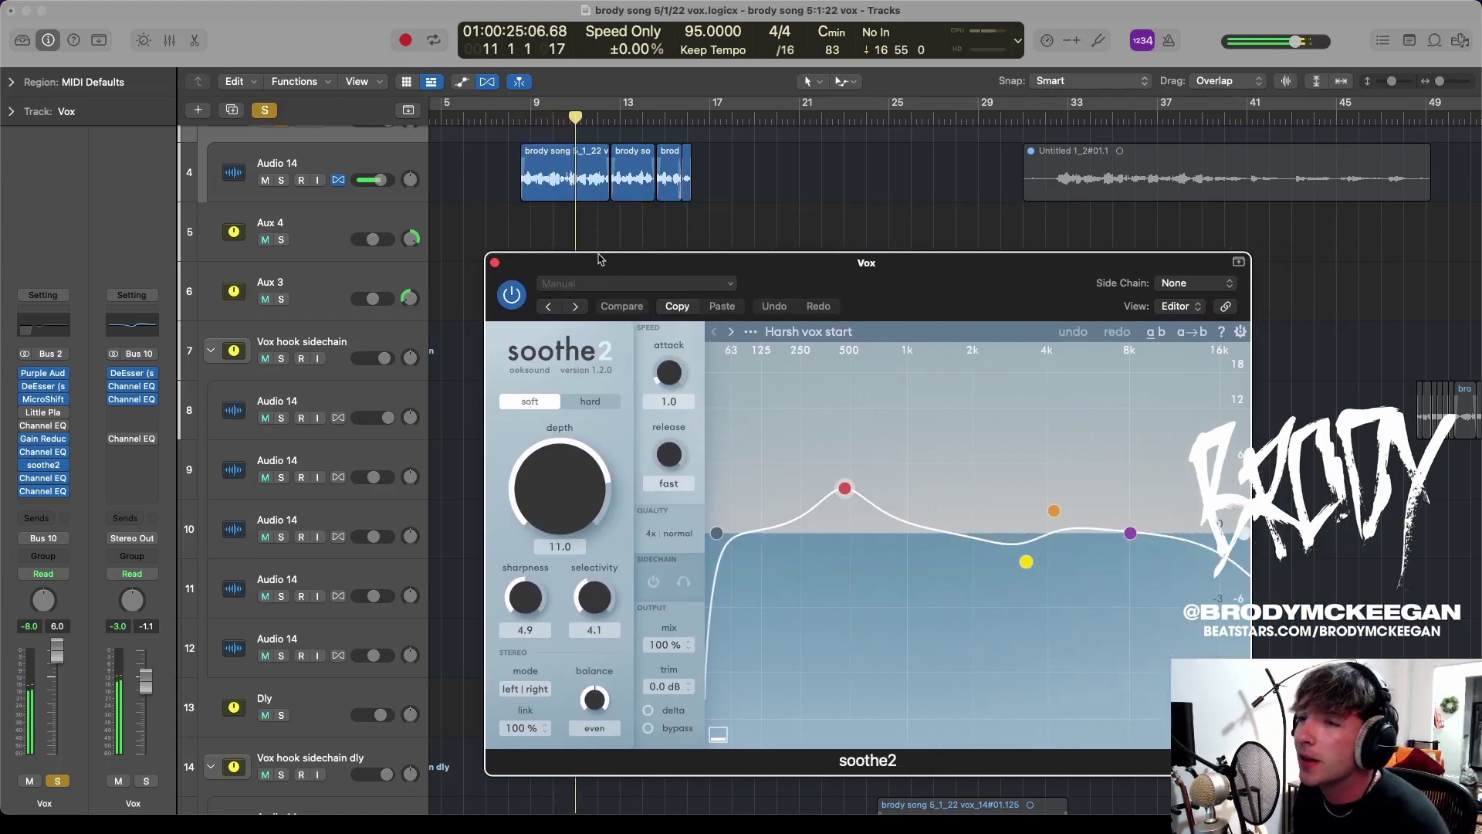
Compare the soloed vocal with soothe2 bypassed and enabled from about bar 8, and clear the solo
{"action": "left_click", "coordinate": [529, 117]}
{"action": "left_click_drag", "start_coordinate": [529, 117], "coordinate": [520, 117]}
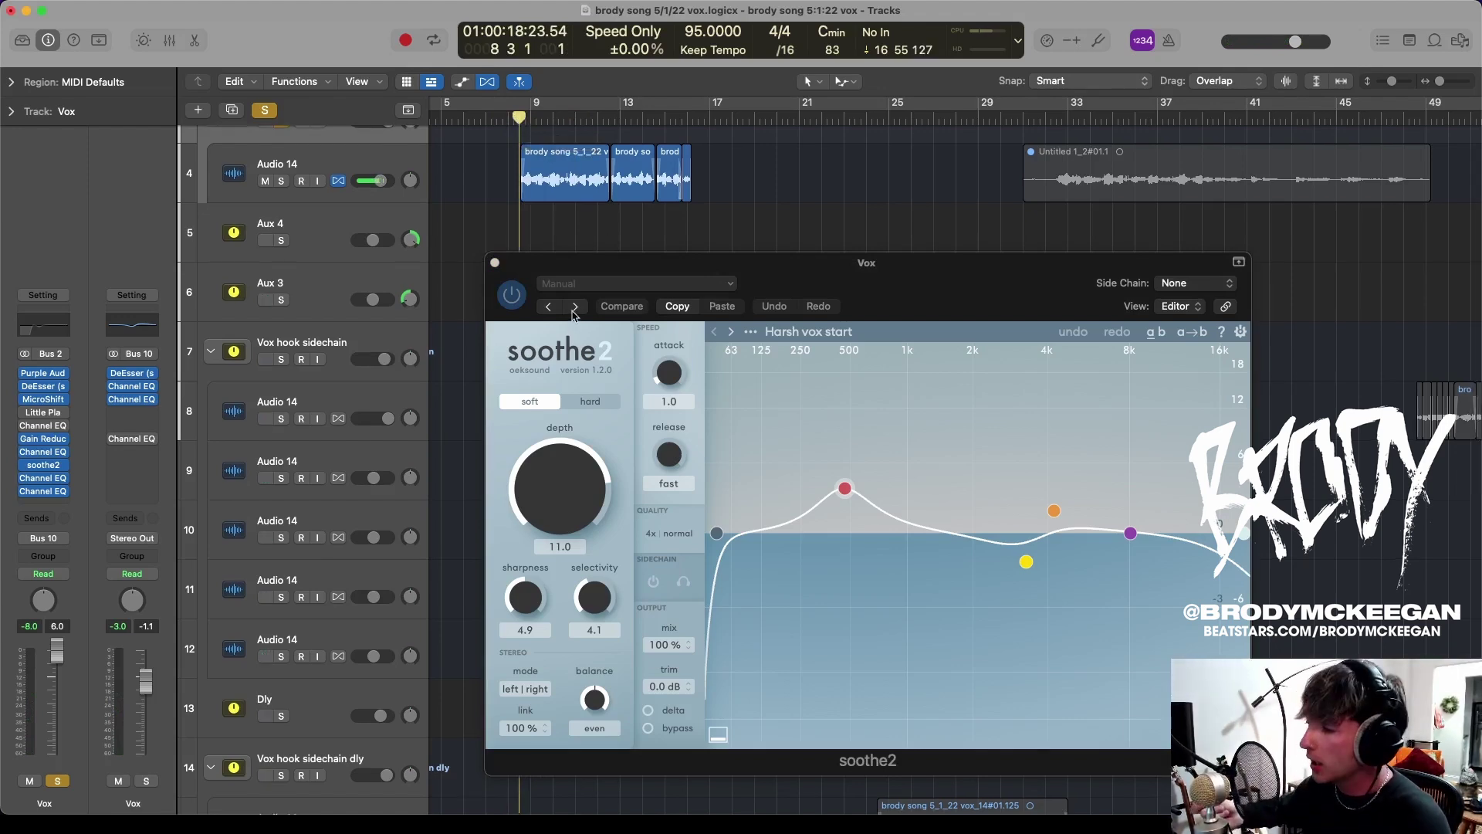
{"action": "key", "text": "space"}
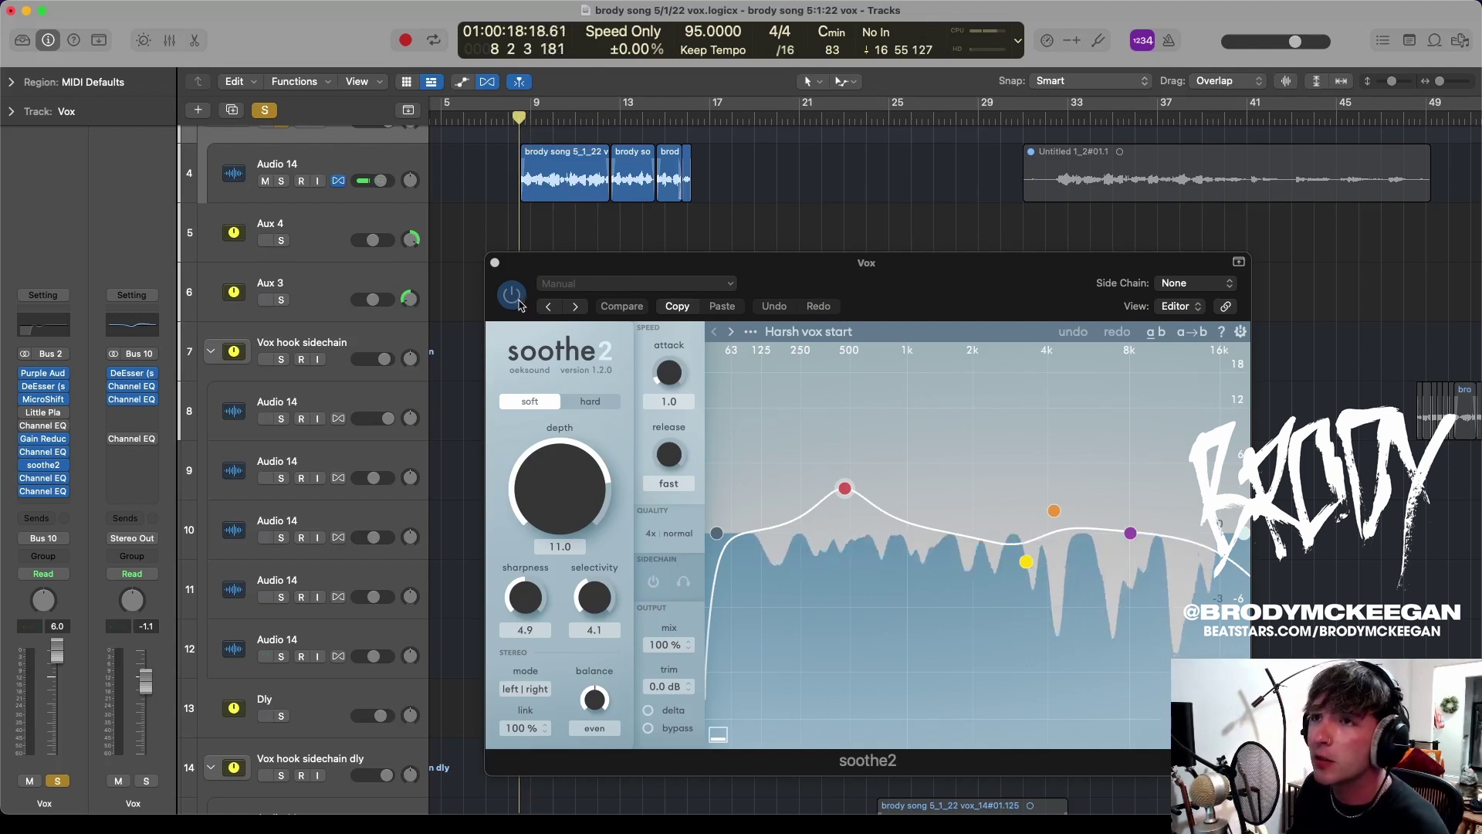
{"action": "left_click", "coordinate": [512, 298]}
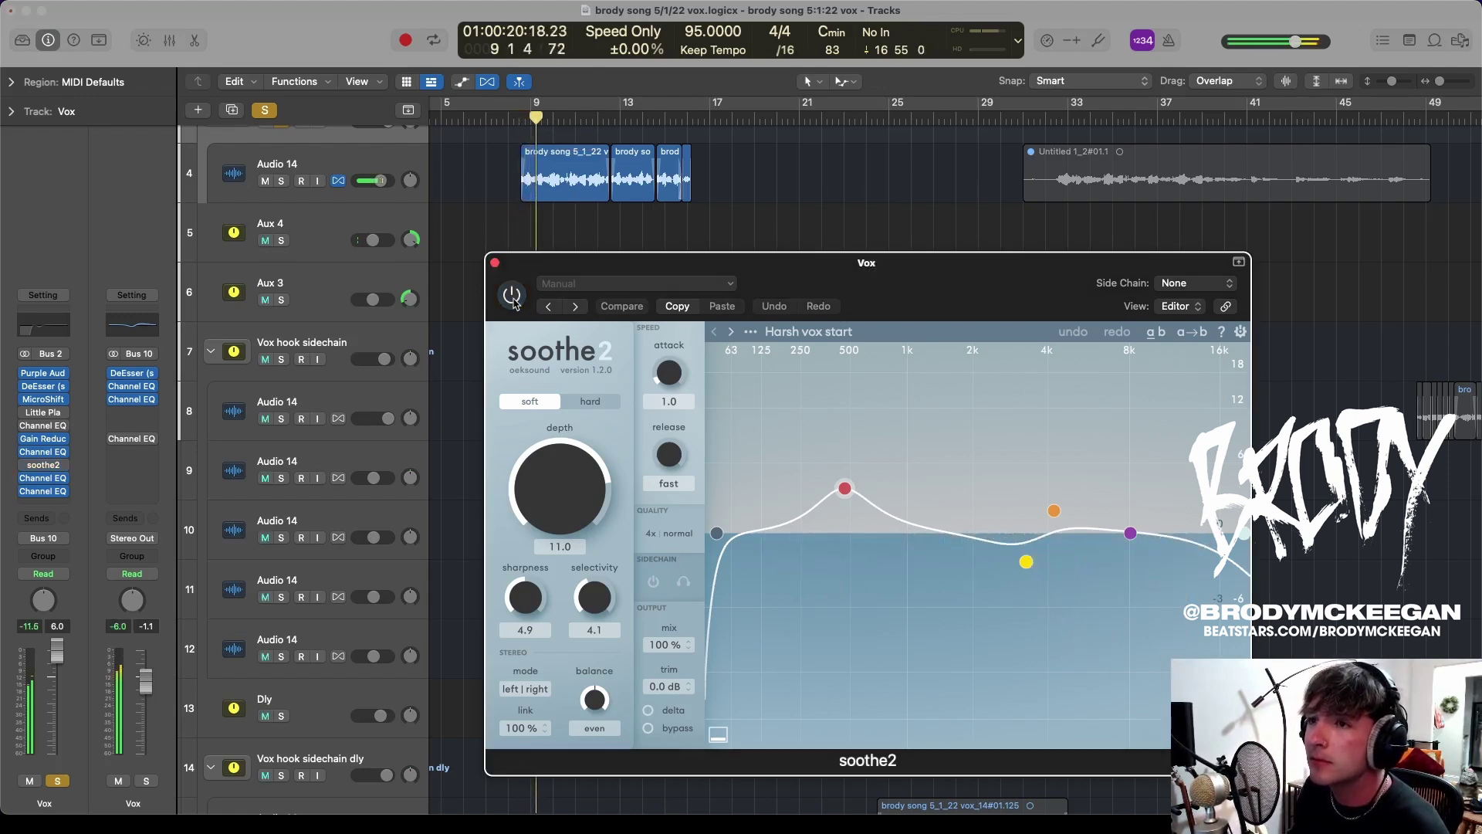
{"action": "left_click", "coordinate": [513, 295]}
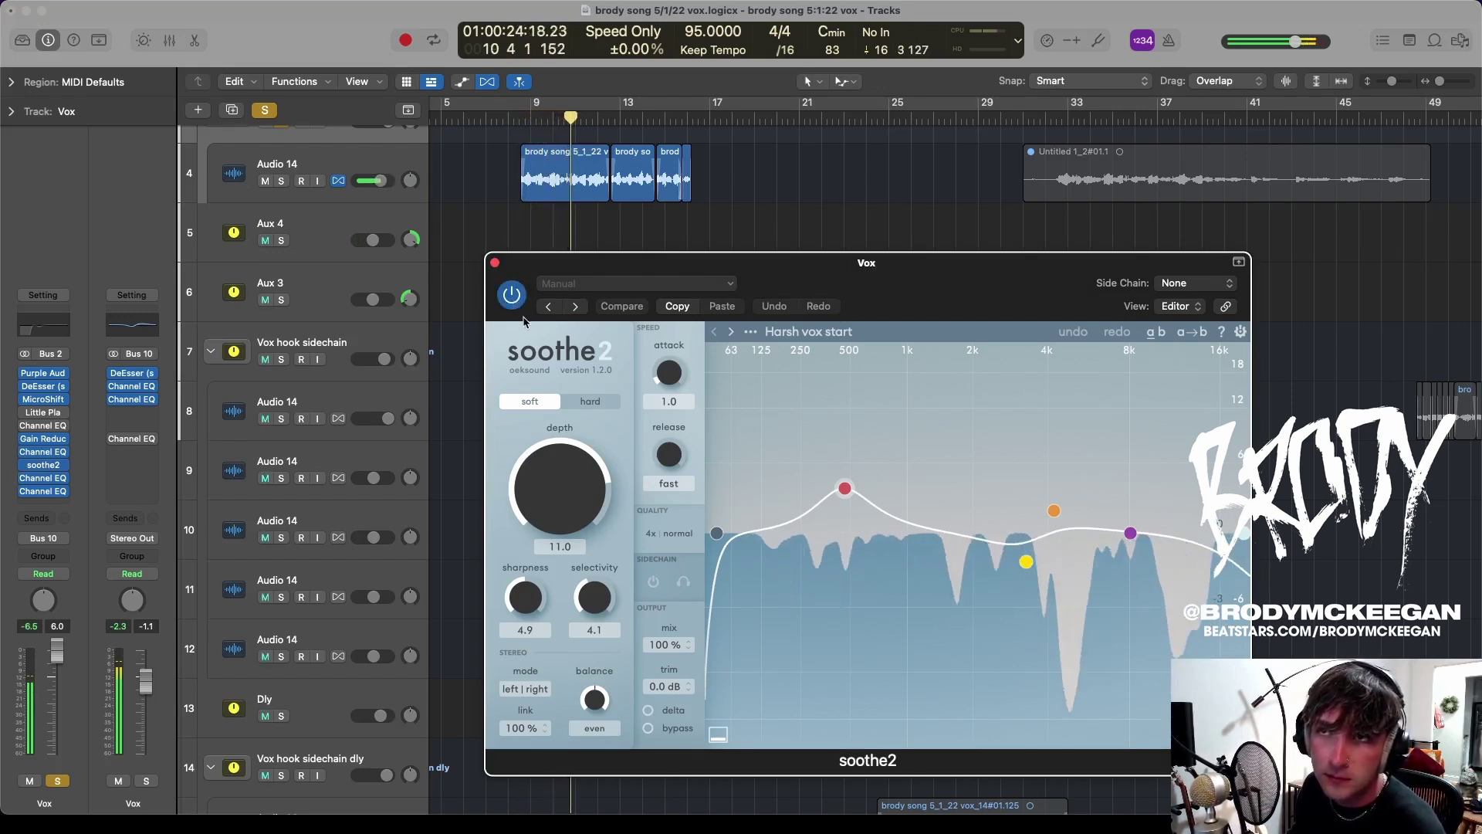
{"action": "left_click", "coordinate": [266, 110]}
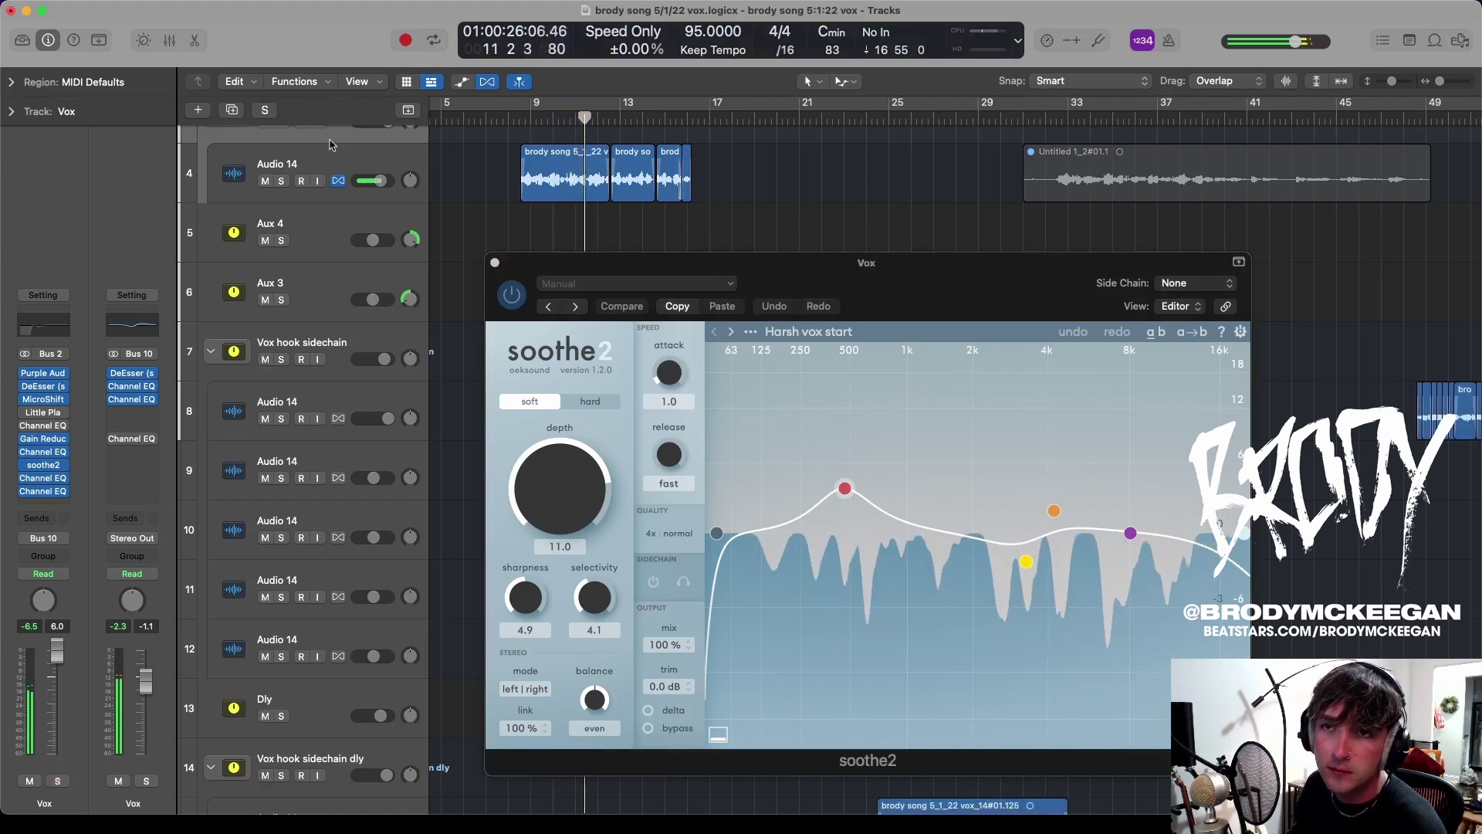
Close the soothe2 window and solo the Vox hook sidechain stack while the song plays on from about bar 14
{"action": "left_click", "coordinate": [495, 263]}
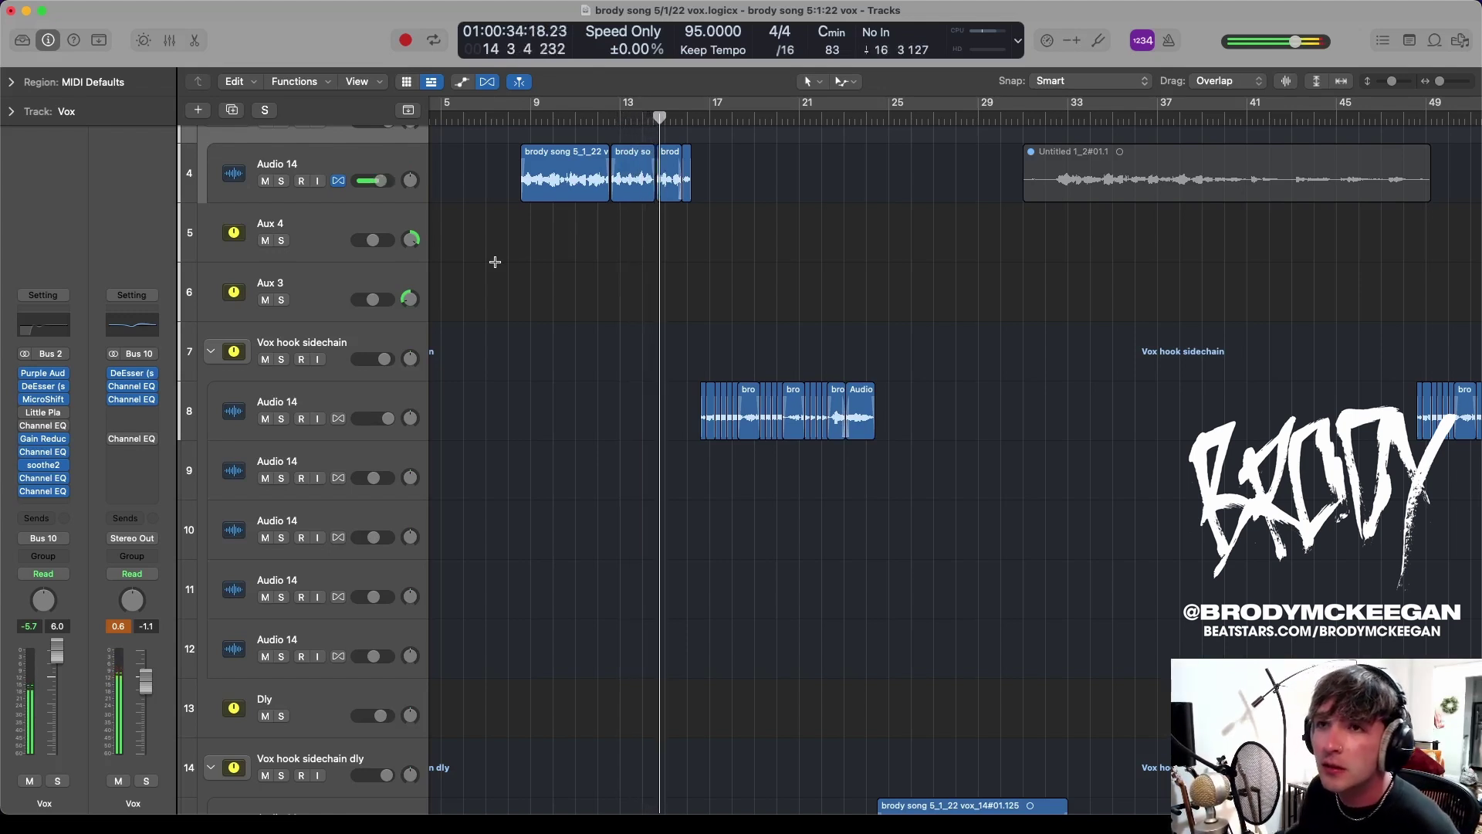
{"action": "left_click", "coordinate": [334, 347]}
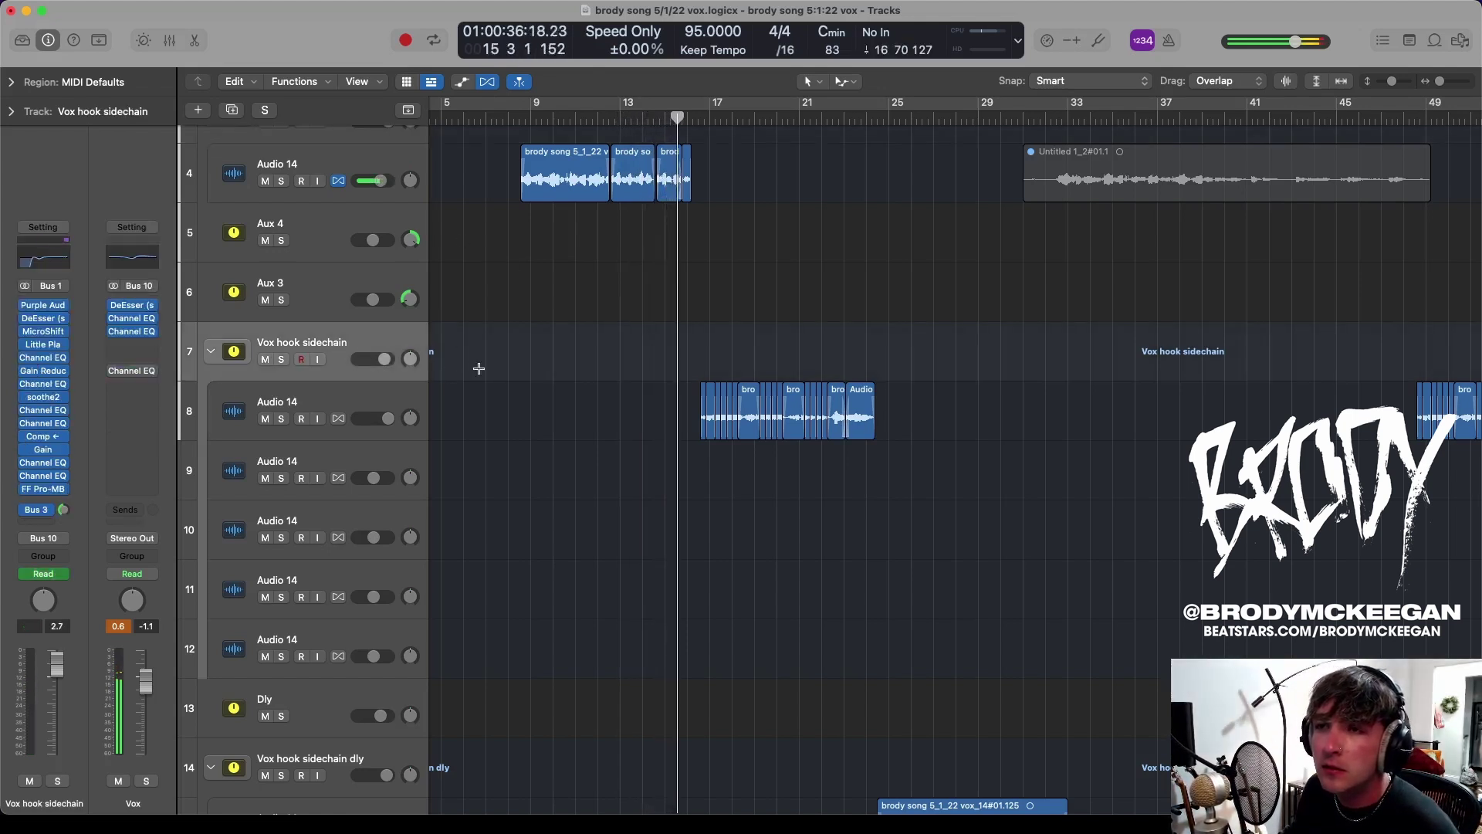
{"action": "scroll", "coordinate": [540, 370], "scroll_direction": "up", "scroll_amount": 2}
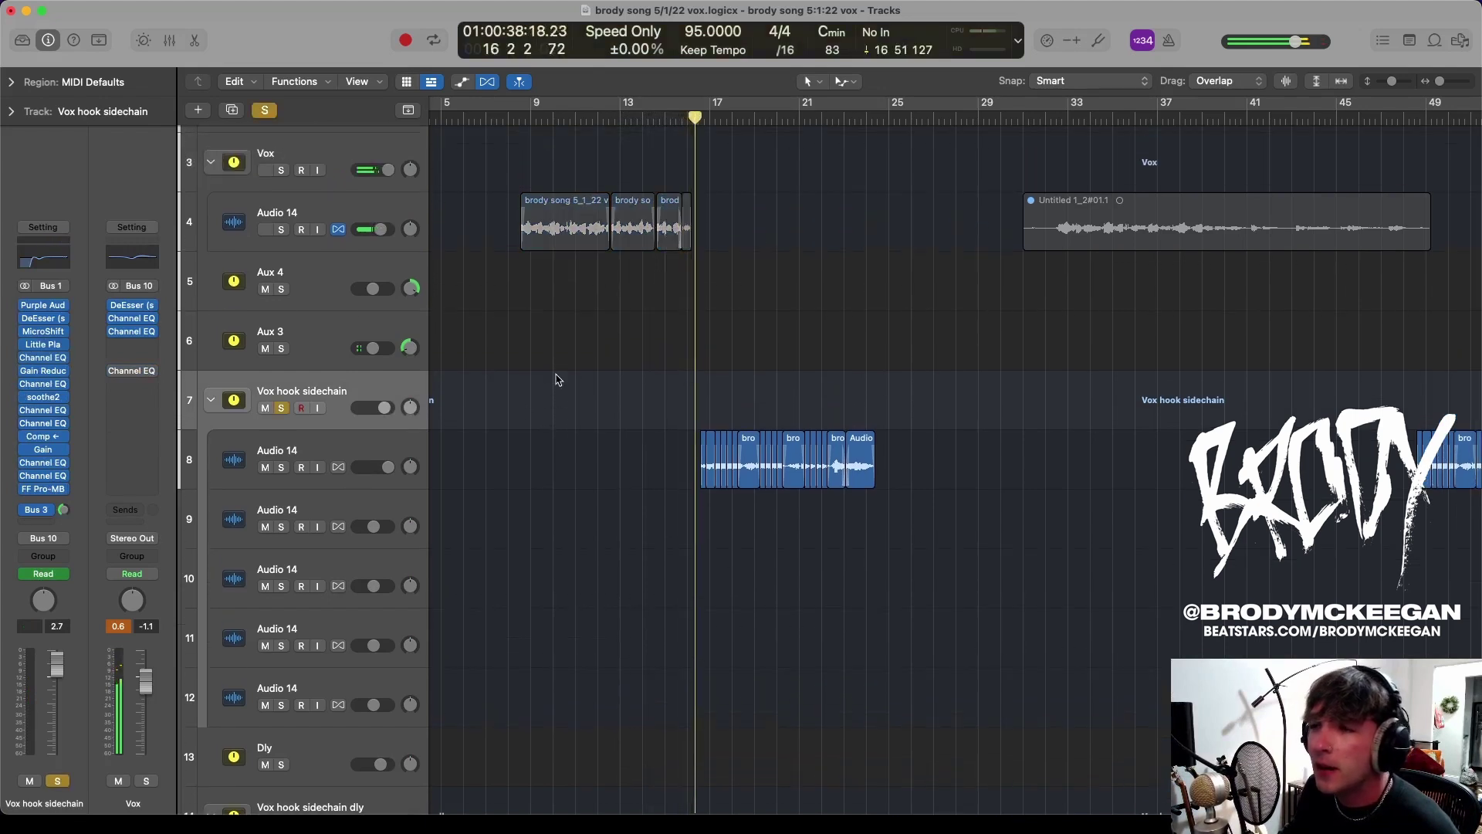
{"action": "key", "text": "s"}
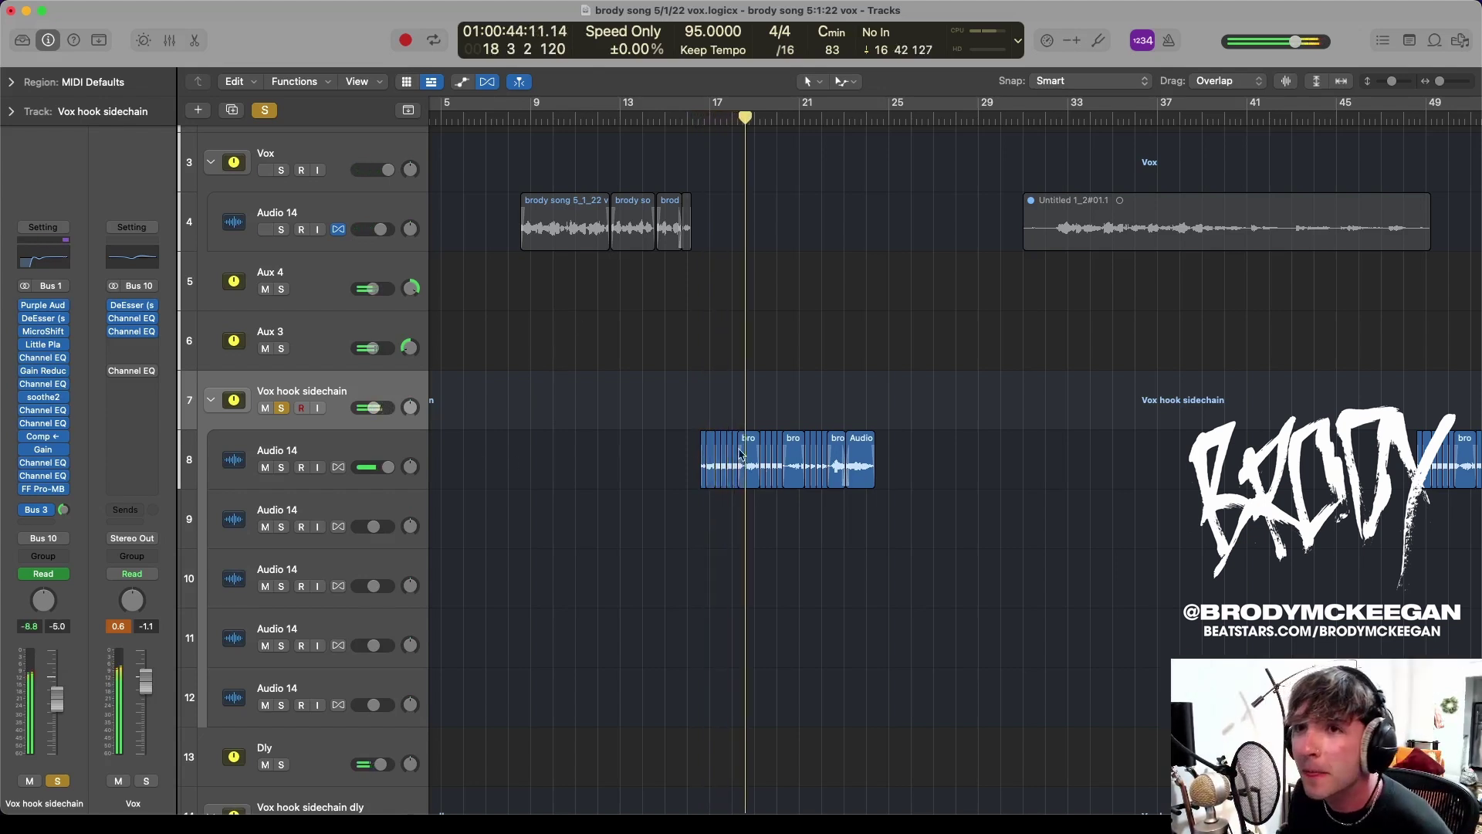
Stop playback and examine the repeated chopped hook regions between bars 17 and 18 on the stack's first Audio 14 track
{"action": "key", "text": "z"}
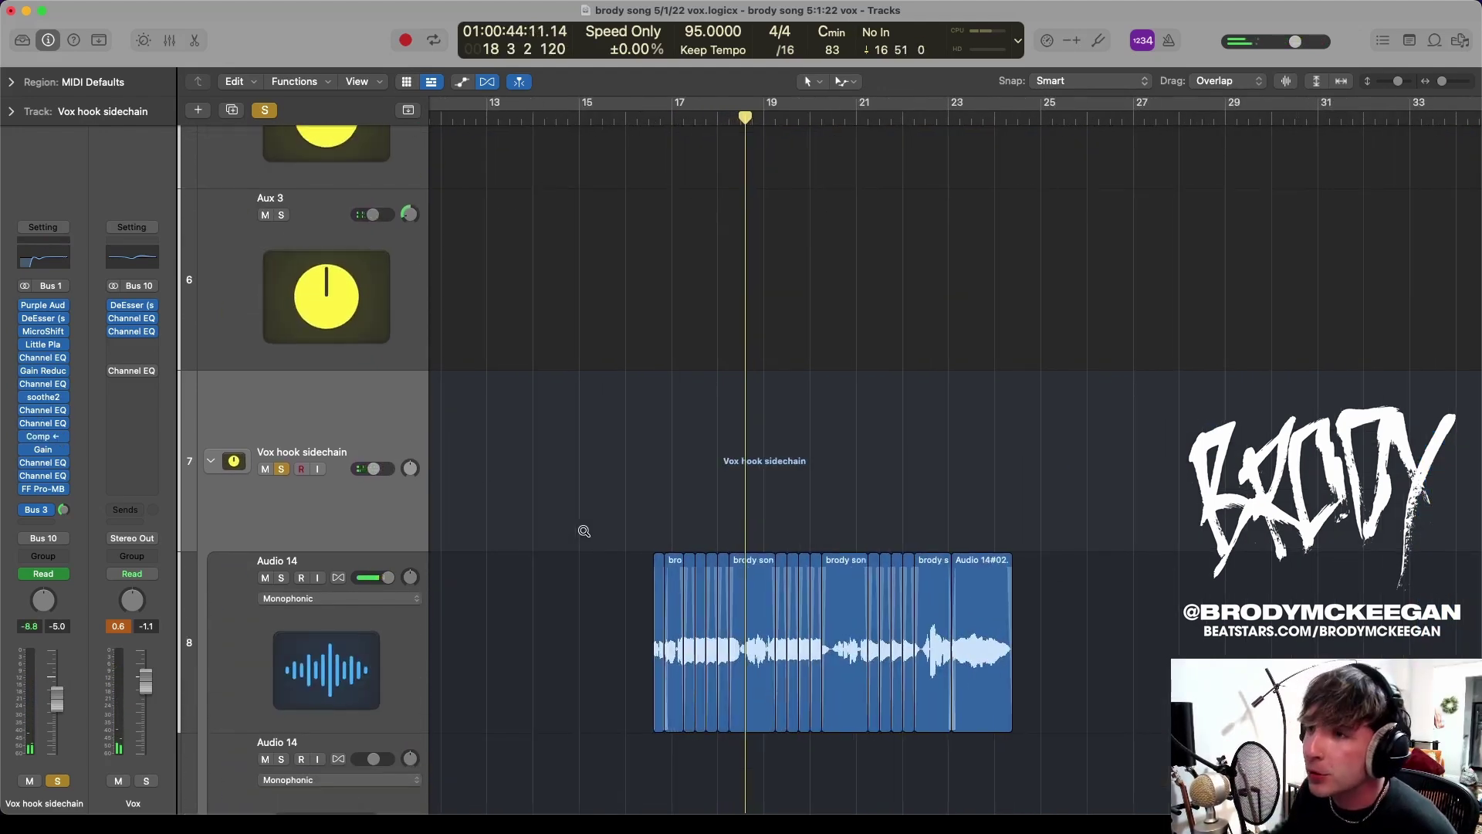
{"action": "scroll", "coordinate": [613, 548], "scroll_direction": "down", "scroll_amount": 4}
{"action": "scroll", "coordinate": [614, 544], "scroll_direction": "up", "scroll_amount": 5}
{"action": "scroll", "coordinate": [612, 541], "scroll_direction": "left", "scroll_amount": 8}
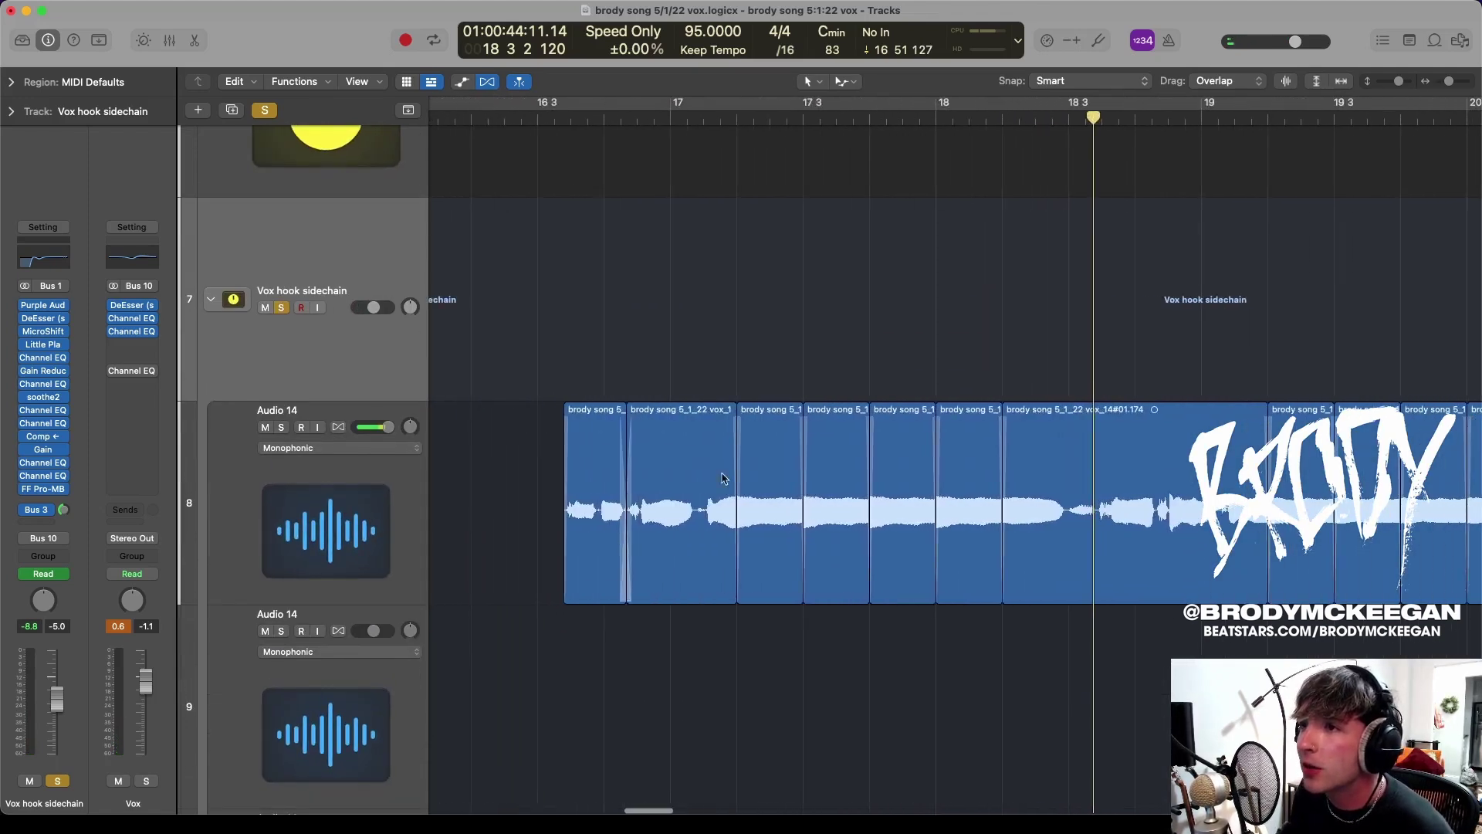
{"action": "left_click", "coordinate": [784, 406]}
{"action": "left_click", "coordinate": [849, 414]}
{"action": "left_click", "coordinate": [896, 415]}
{"action": "left_click", "coordinate": [967, 412]}
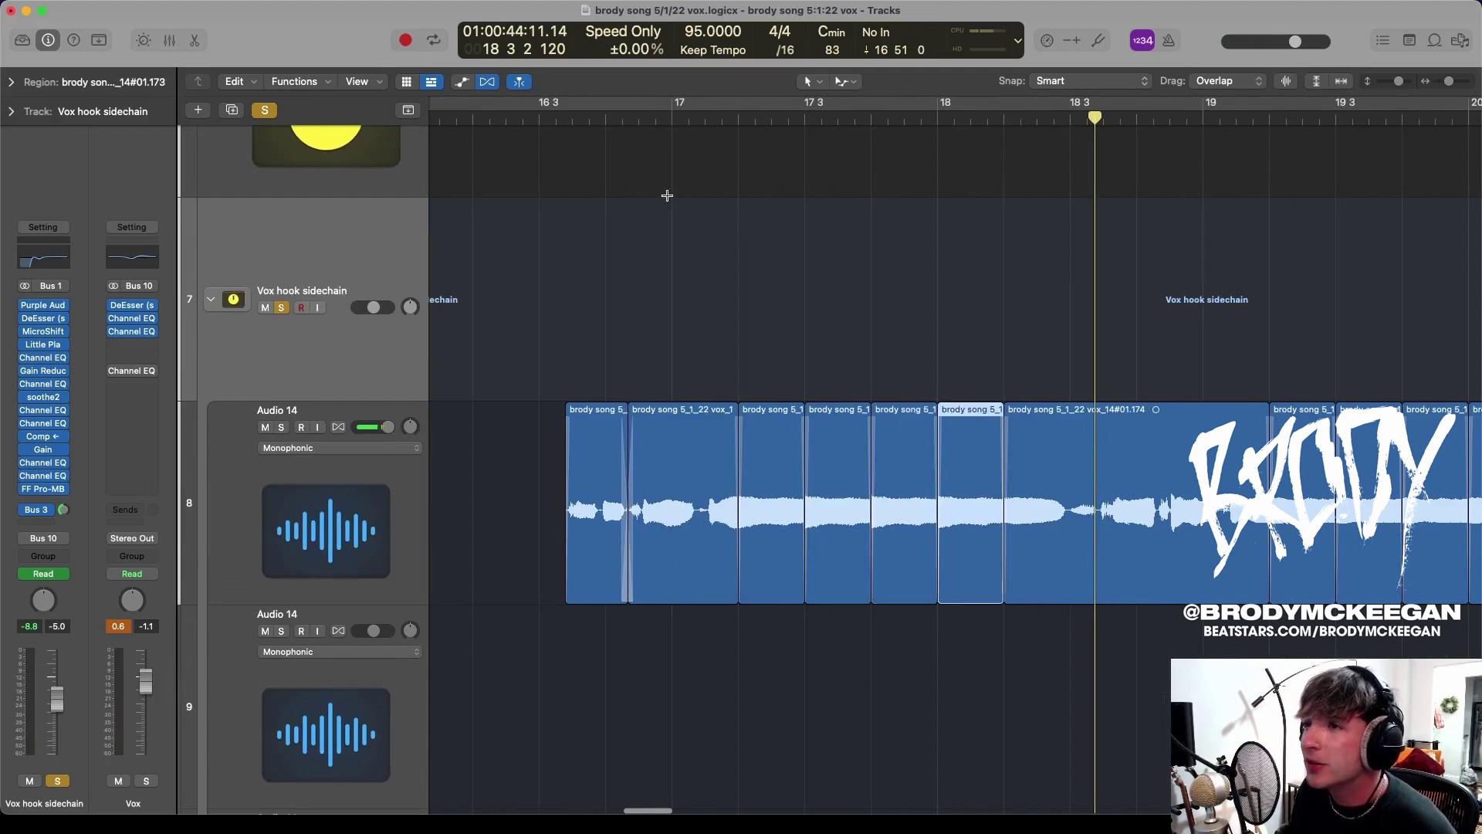
Play the soloed hook vocal from bar 17, and clear the Vox hook sidechain solo
{"action": "left_click", "coordinate": [704, 124]}
{"action": "left_click", "coordinate": [383, 488]}
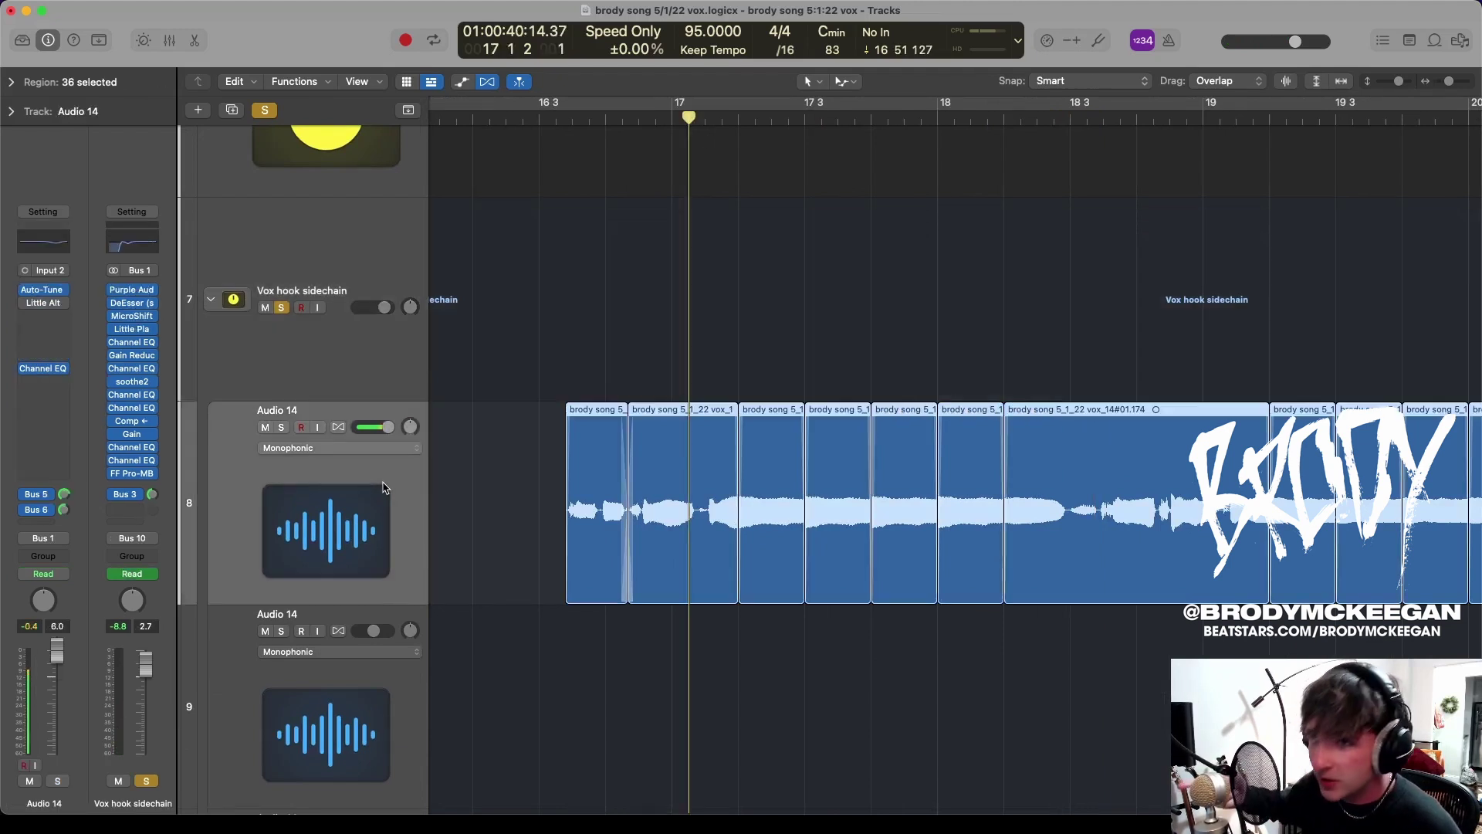
{"action": "key", "text": "space"}
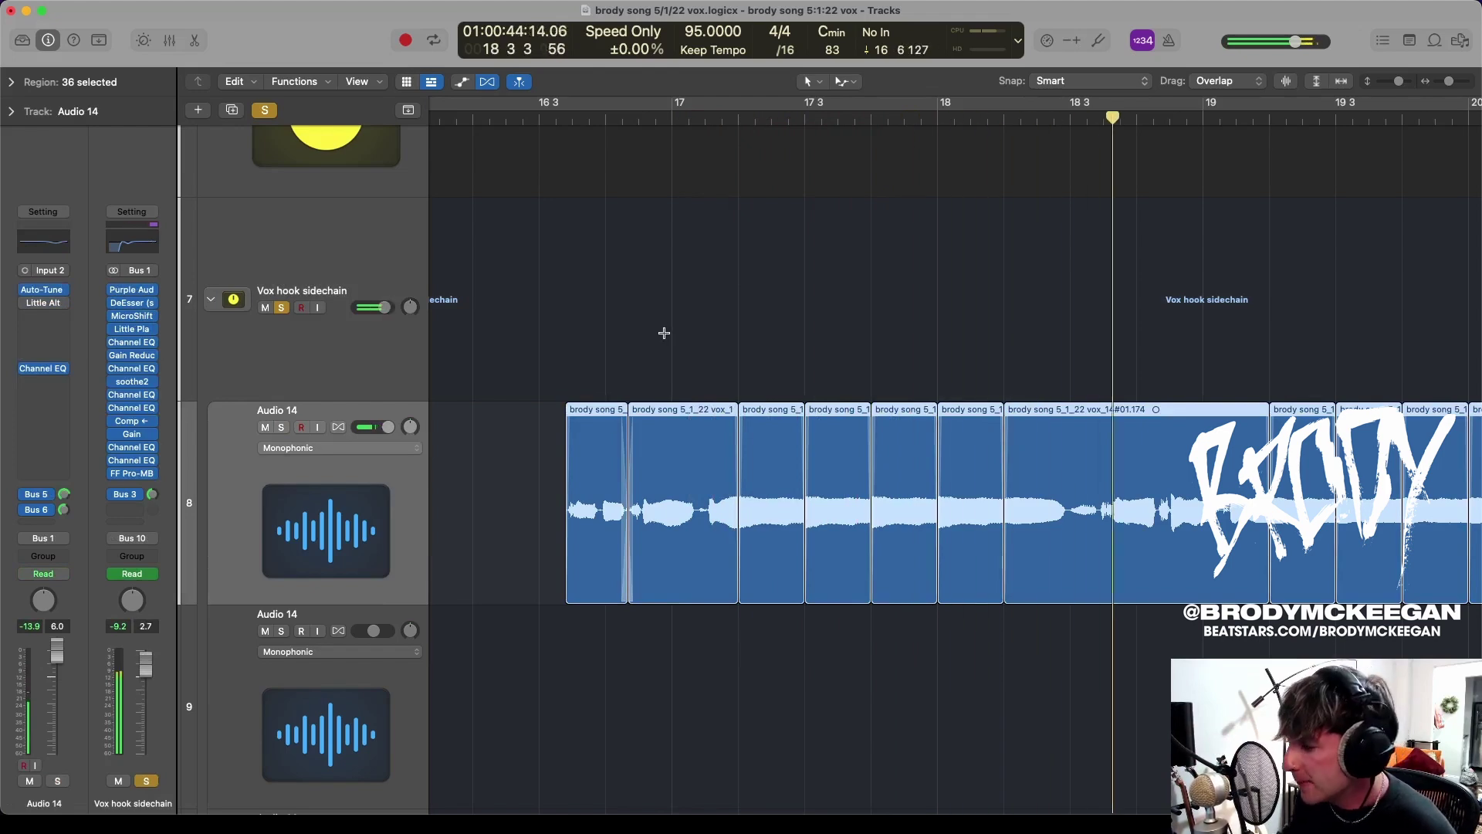
{"action": "left_click", "coordinate": [655, 252], "text": "ctrl+alt"}
{"action": "scroll", "coordinate": [655, 252], "scroll_direction": "down", "scroll_amount": 10}
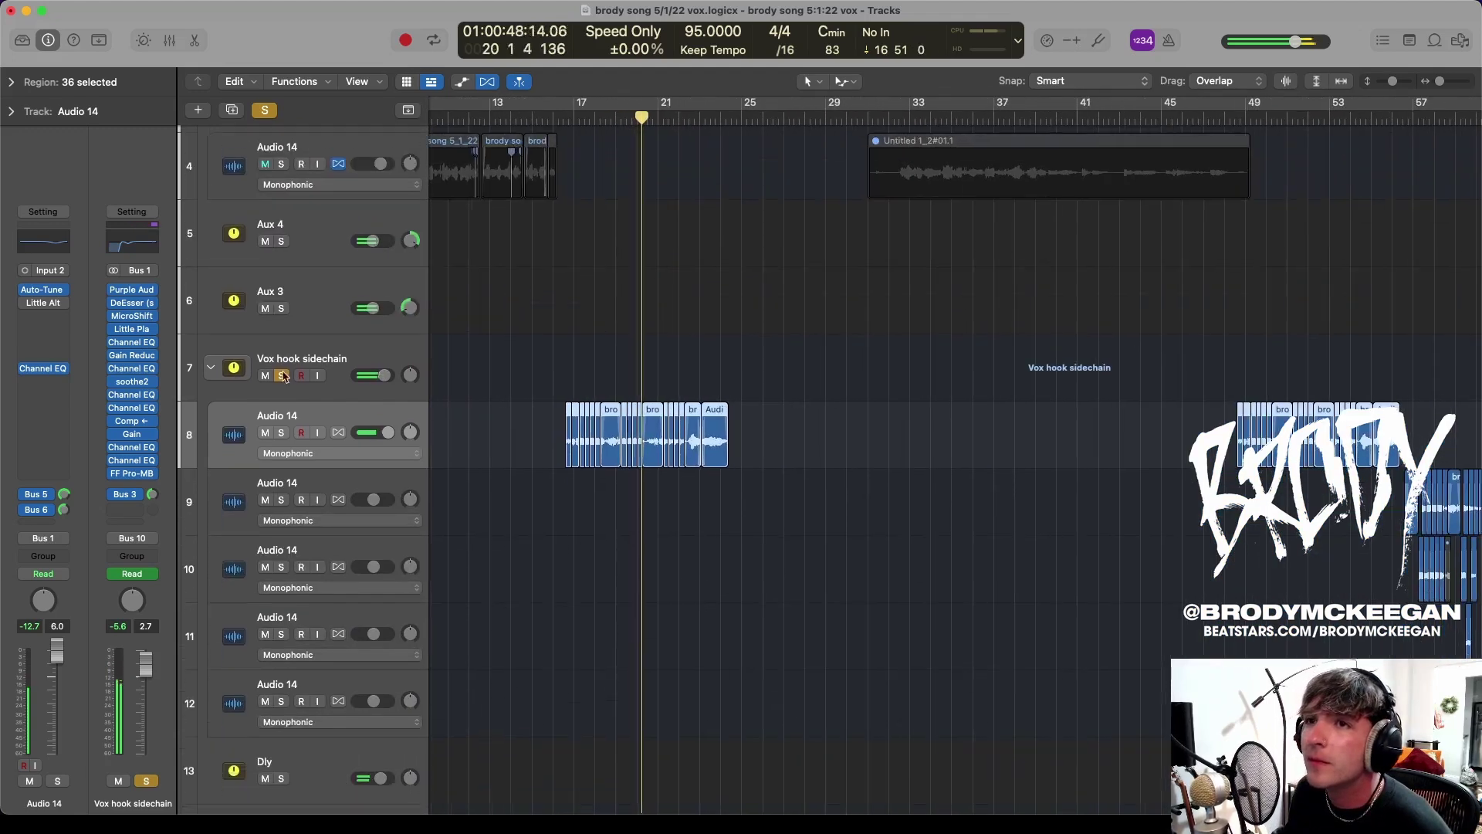
{"action": "left_click", "coordinate": [281, 375]}
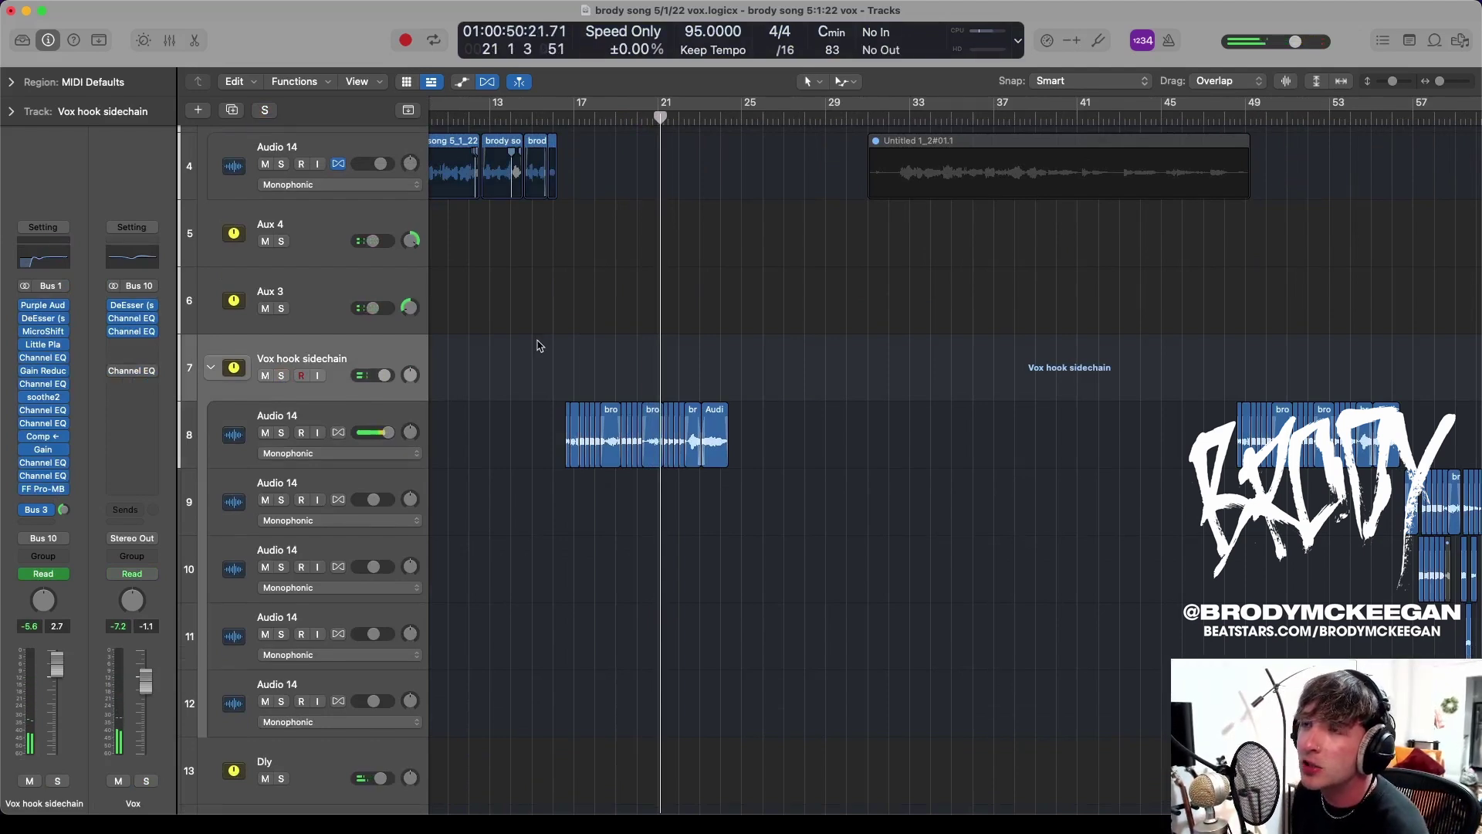
Inspect the destinations of the Vox hook sidechain stack's Bus 3 send and its first Audio 14 track's Bus 5 and Bus 6 sends
{"action": "scroll", "coordinate": [539, 345], "scroll_direction": "down", "scroll_amount": 4}
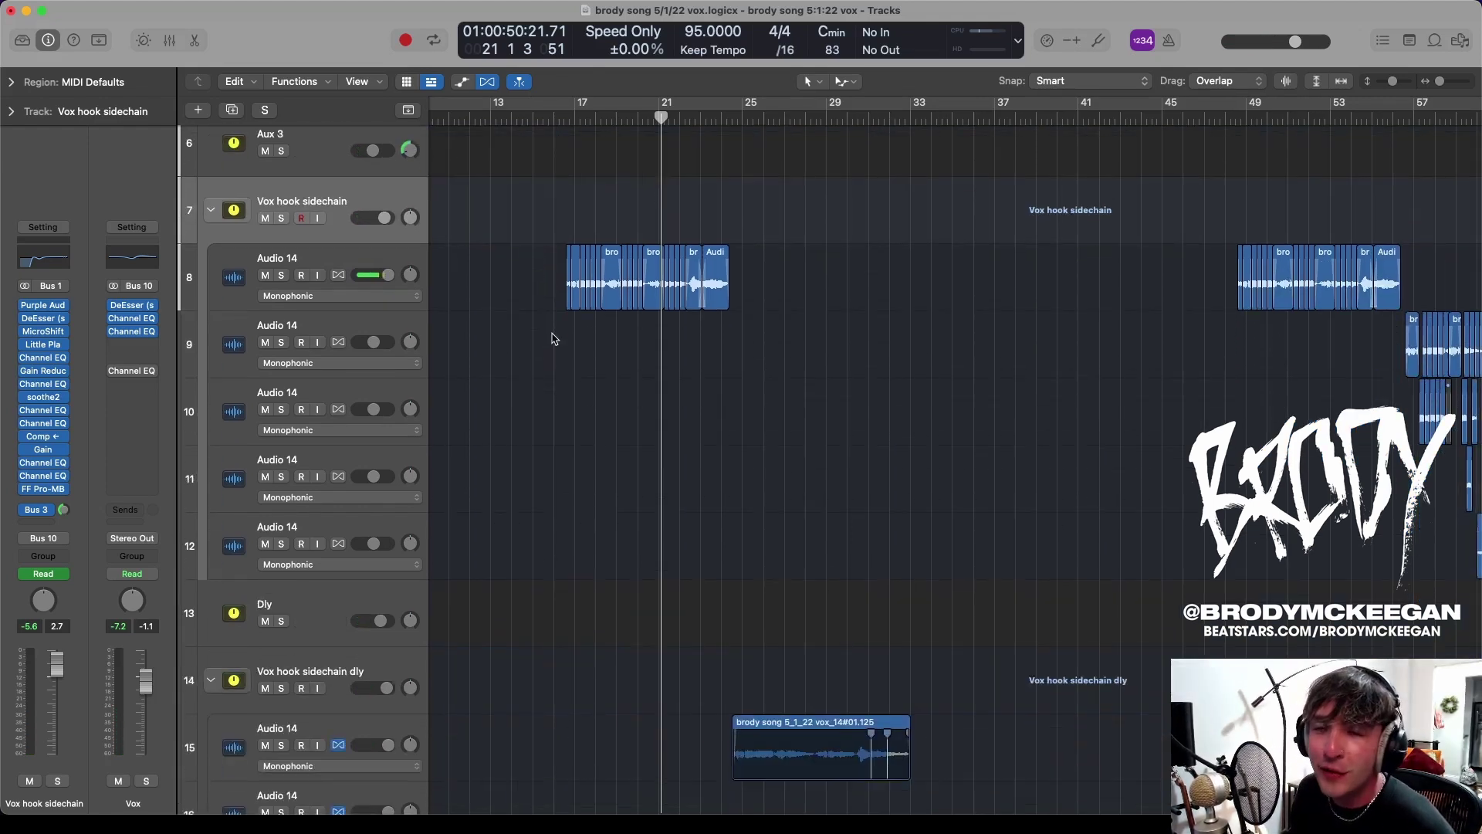
{"action": "scroll", "coordinate": [552, 338], "scroll_direction": "up", "scroll_amount": 3}
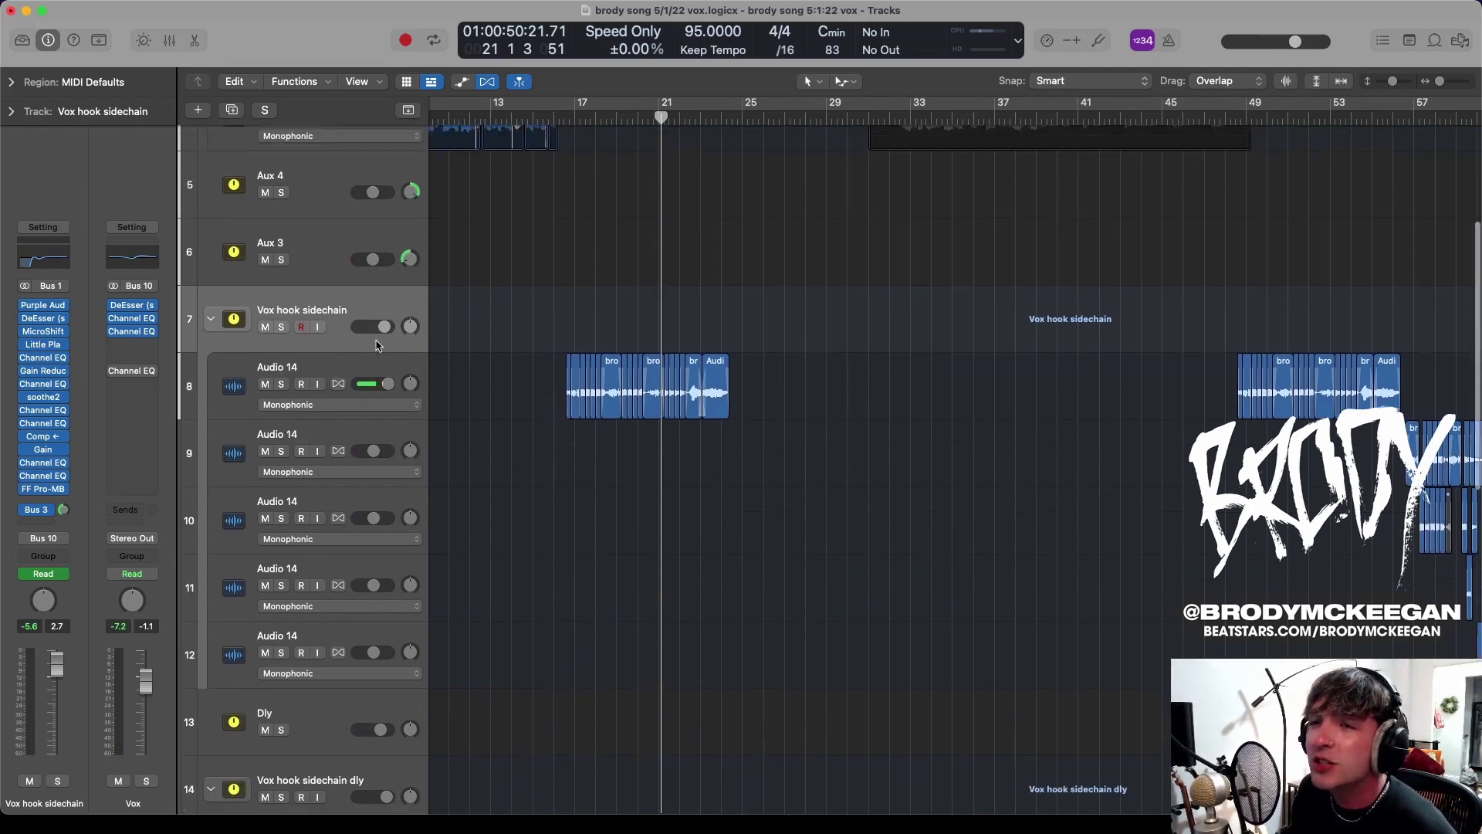
{"action": "left_click", "coordinate": [36, 509]}
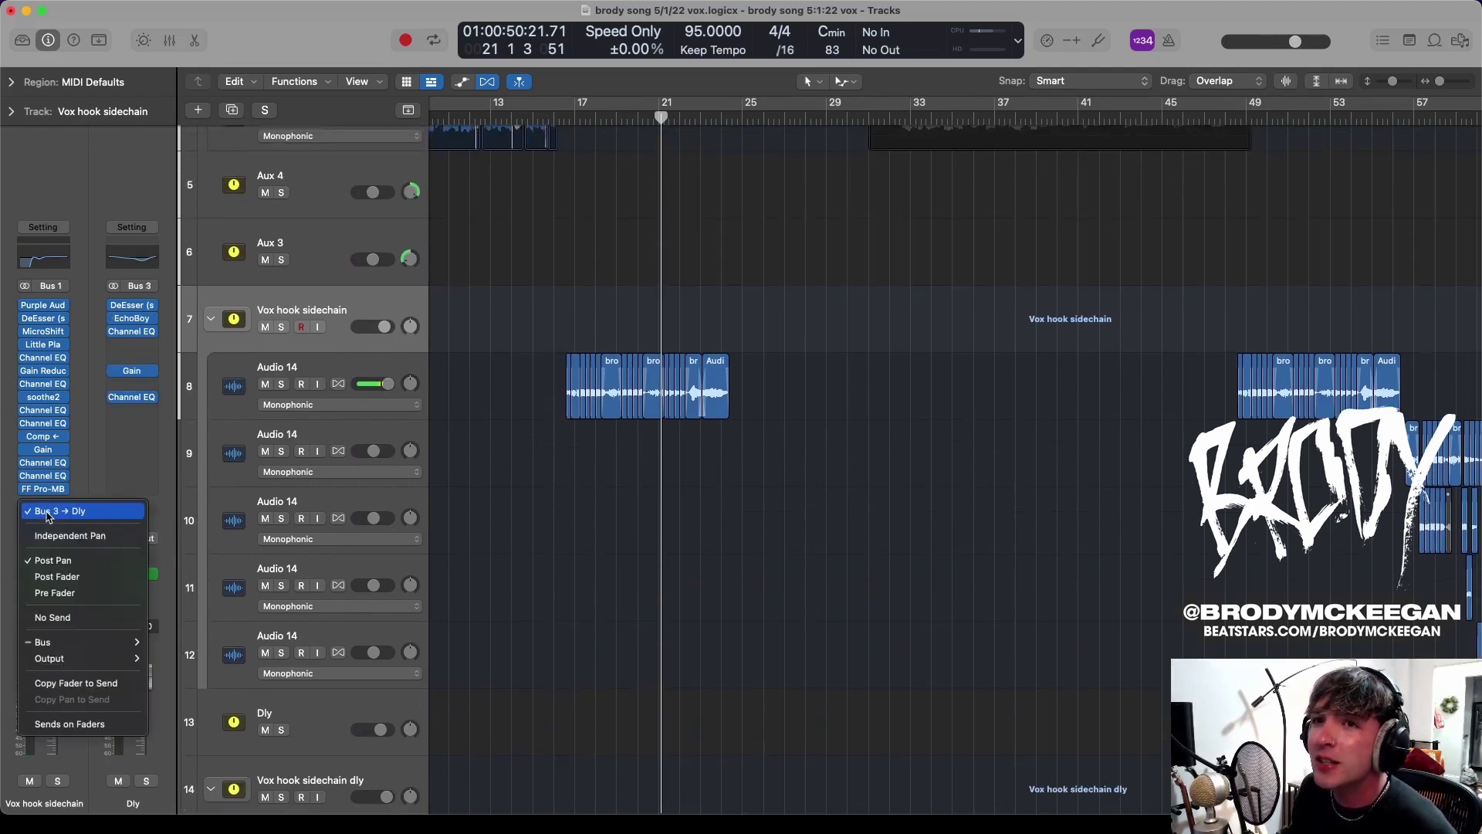
{"action": "left_click", "coordinate": [301, 289]}
{"action": "left_click", "coordinate": [336, 378]}
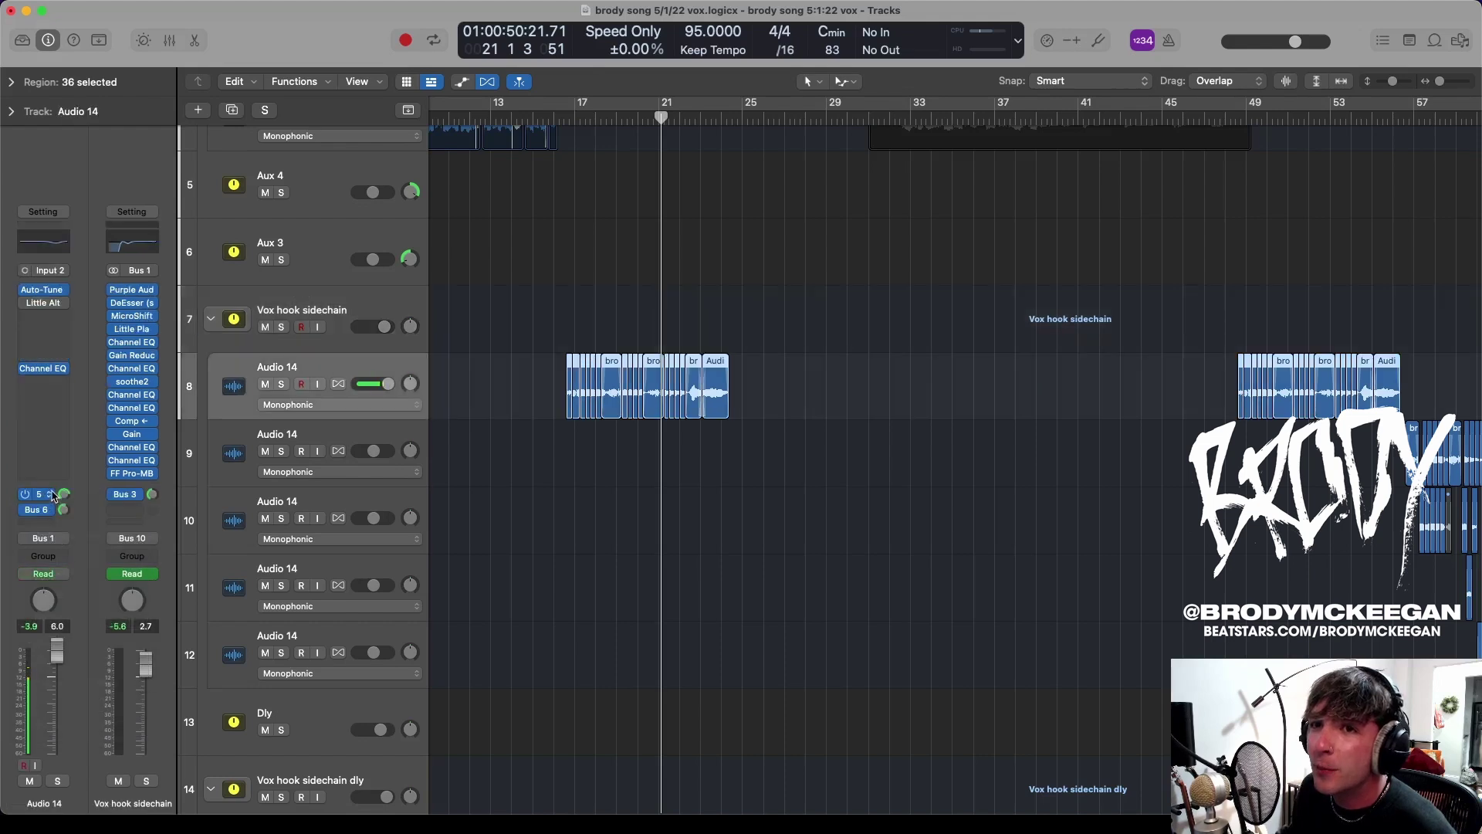
{"action": "left_click", "coordinate": [36, 510]}
{"action": "key", "text": "Escape"}
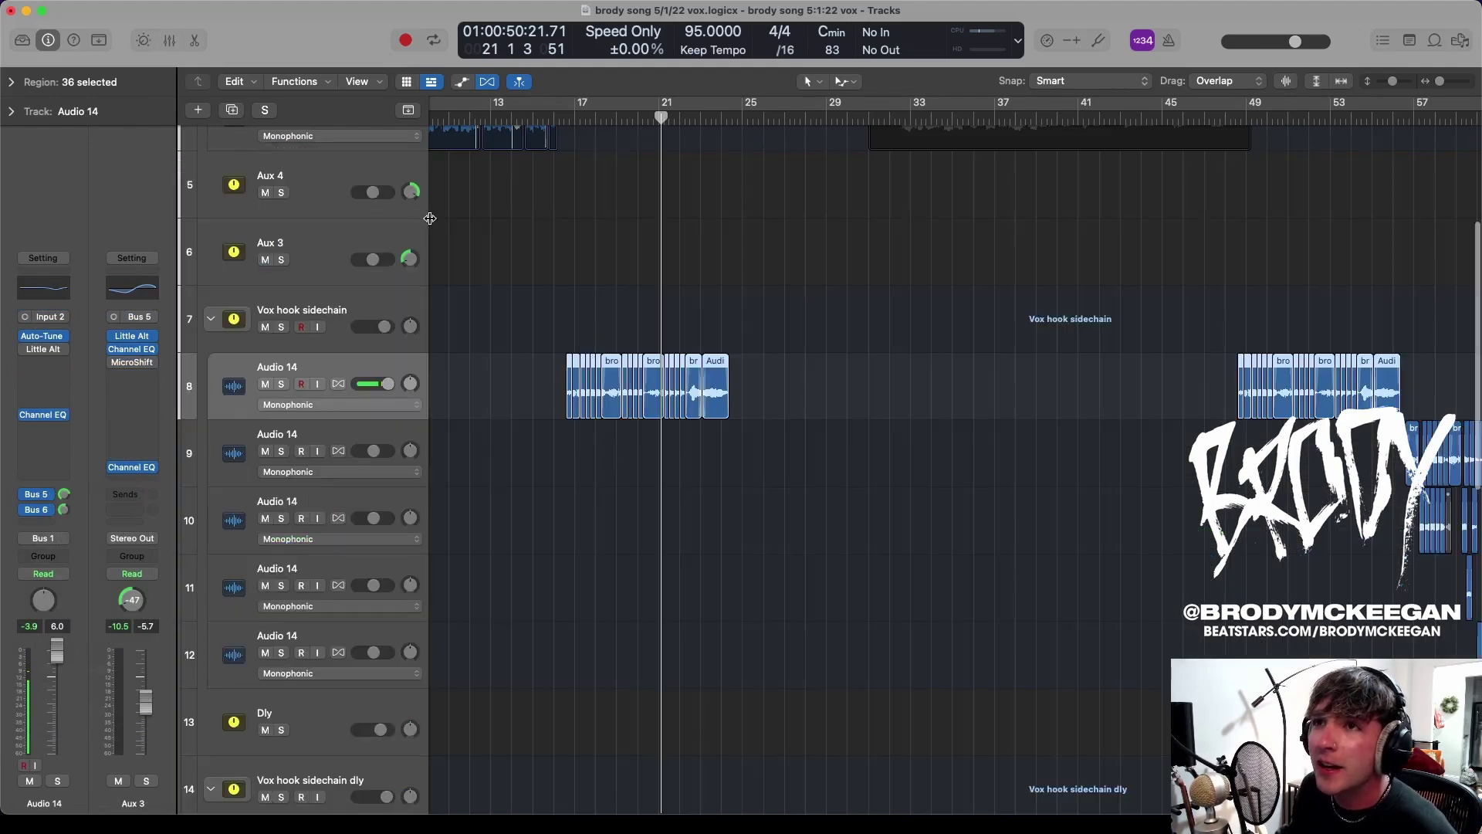
Solo Aux 4 and Aux 3, play them from about bar 21, and clear both solos
{"action": "scroll", "coordinate": [417, 224], "scroll_direction": "up", "scroll_amount": 2}
{"action": "left_click_drag", "start_coordinate": [281, 237], "coordinate": [281, 304]}
{"action": "key", "text": "space"}
{"action": "left_click", "coordinate": [281, 371]}
{"action": "scroll", "coordinate": [434, 341], "scroll_direction": "up", "scroll_amount": 2}
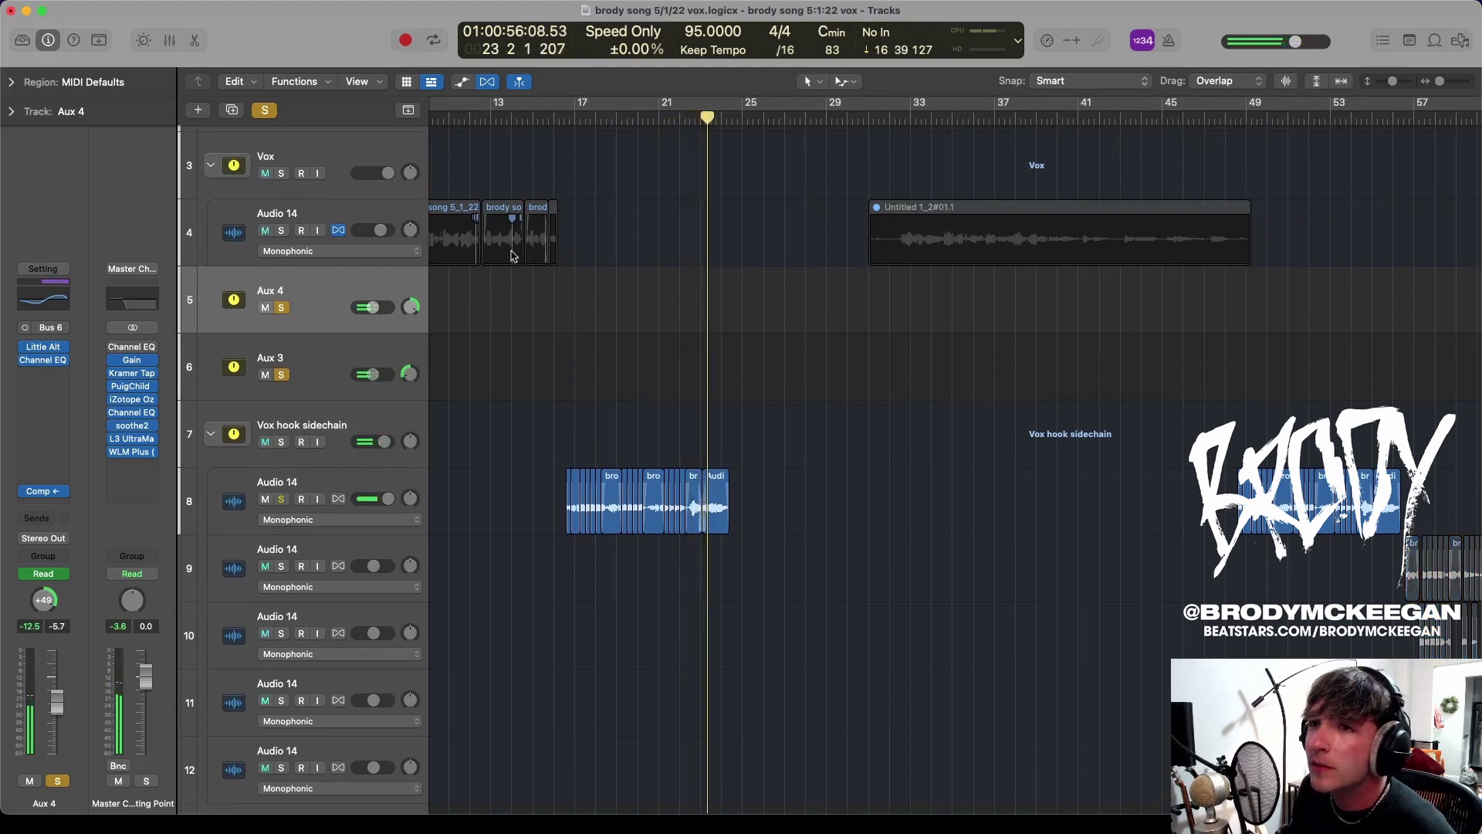
{"action": "key", "text": "space"}
{"action": "left_click", "coordinate": [281, 308], "text": "alt"}
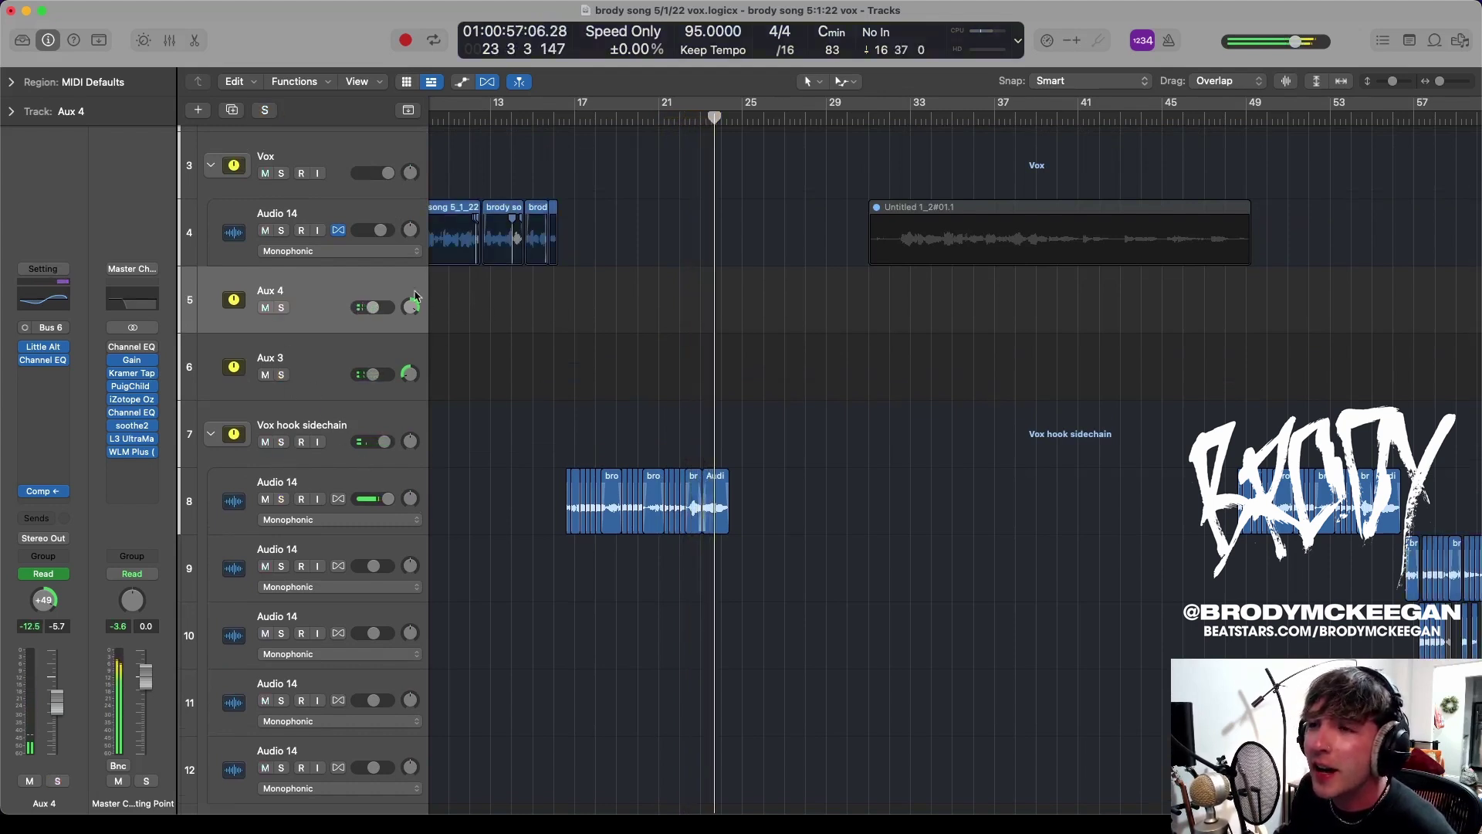
Show track automation and examine the pitch automation on Aux 4 against Aux 3
{"action": "left_click", "coordinate": [462, 82]}
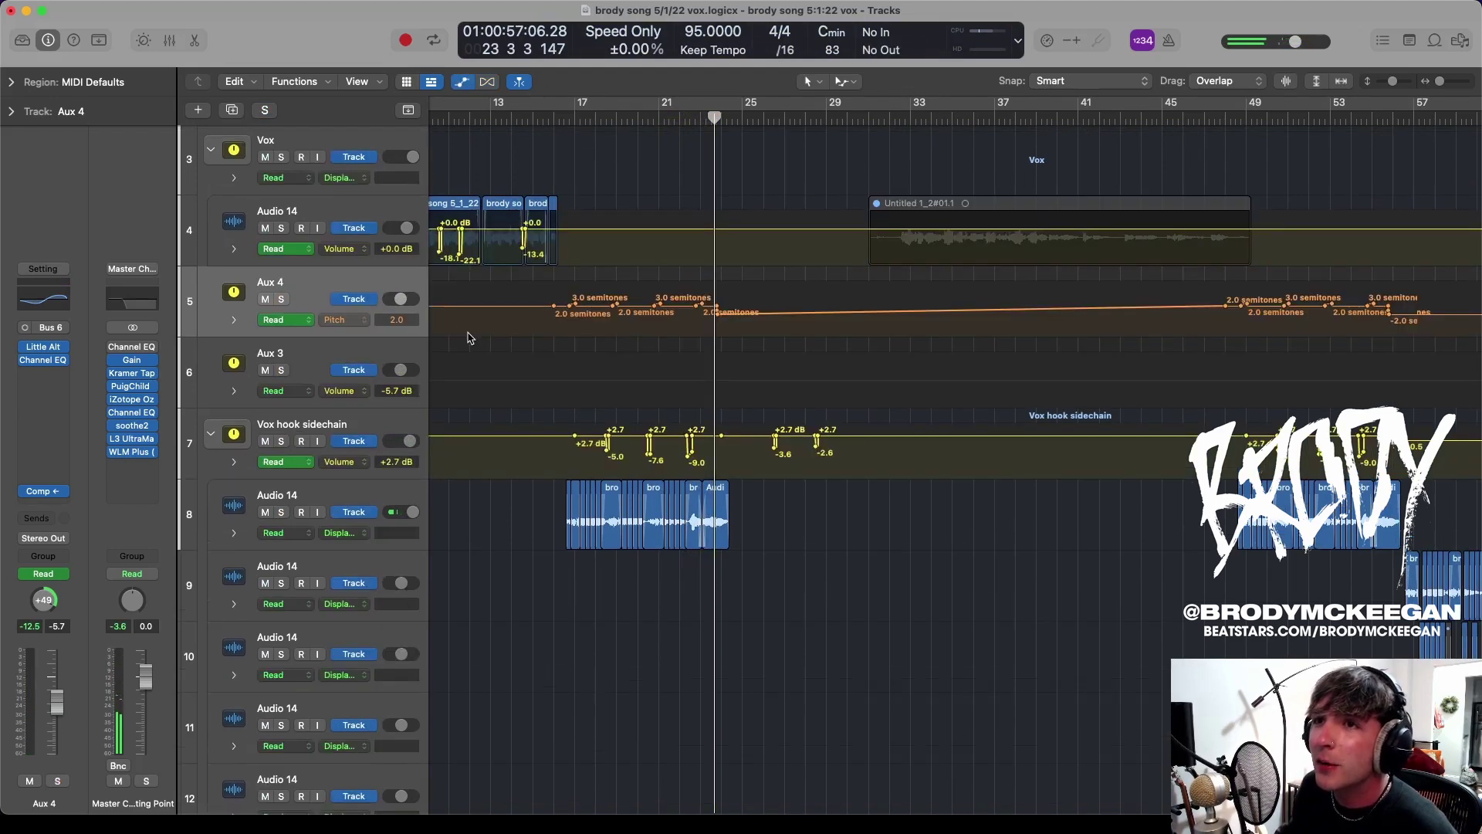
{"action": "left_click", "coordinate": [311, 361]}
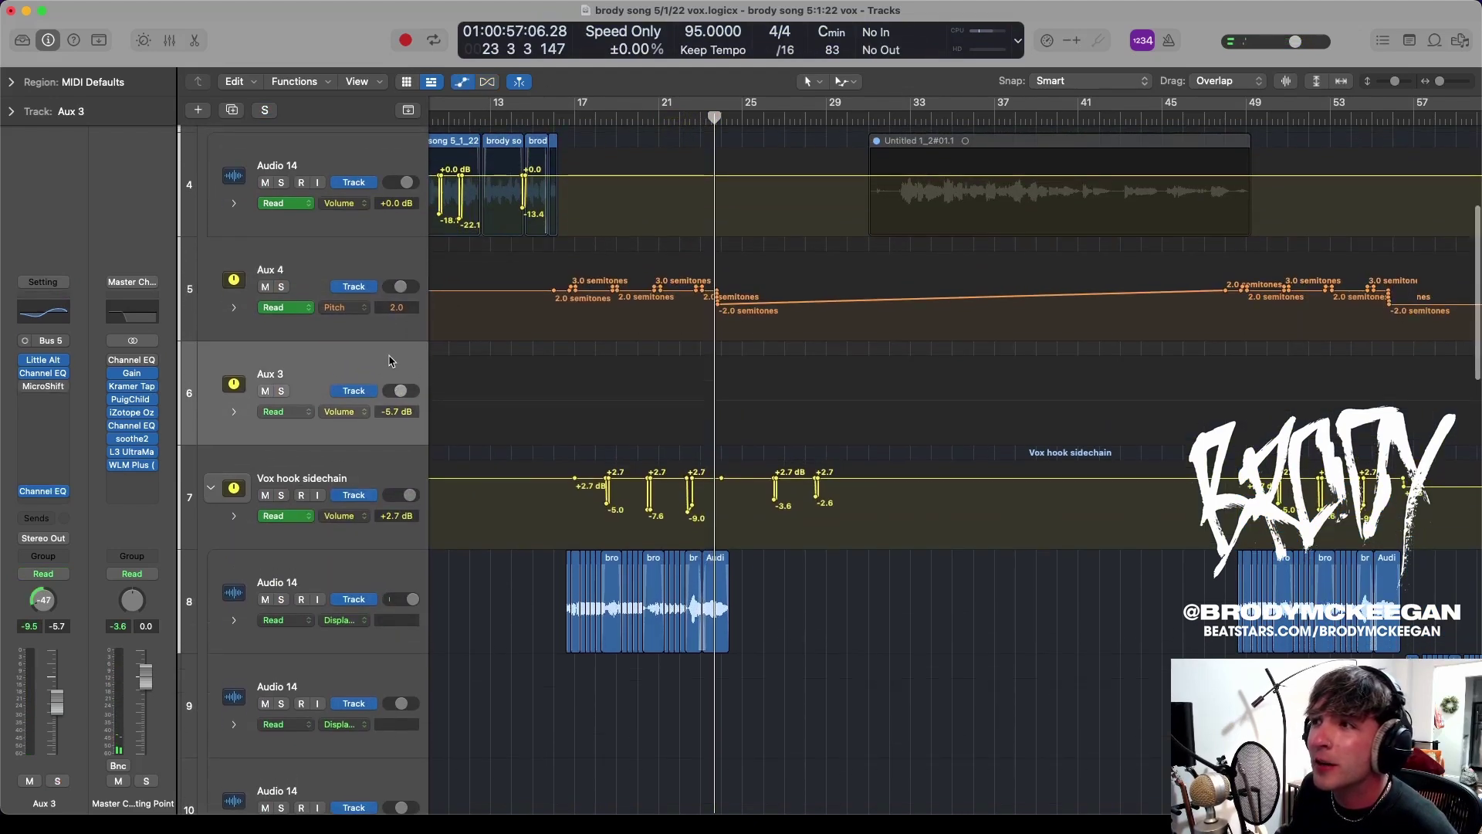
{"action": "left_click", "coordinate": [303, 245]}
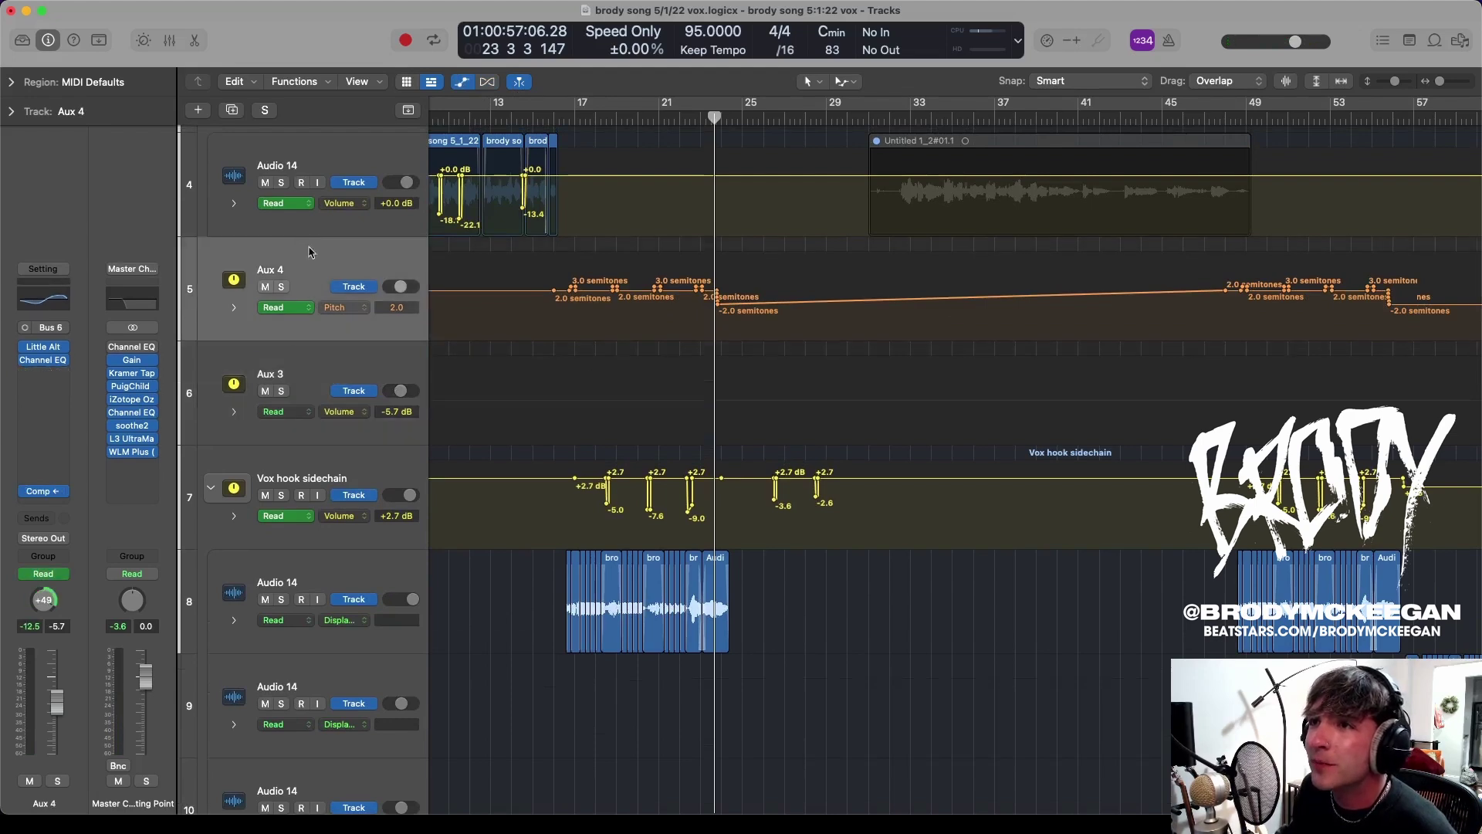
{"action": "scroll", "coordinate": [495, 245], "scroll_direction": "up", "scroll_amount": 5}
{"action": "scroll", "coordinate": [496, 247], "scroll_direction": "left", "scroll_amount": 5}
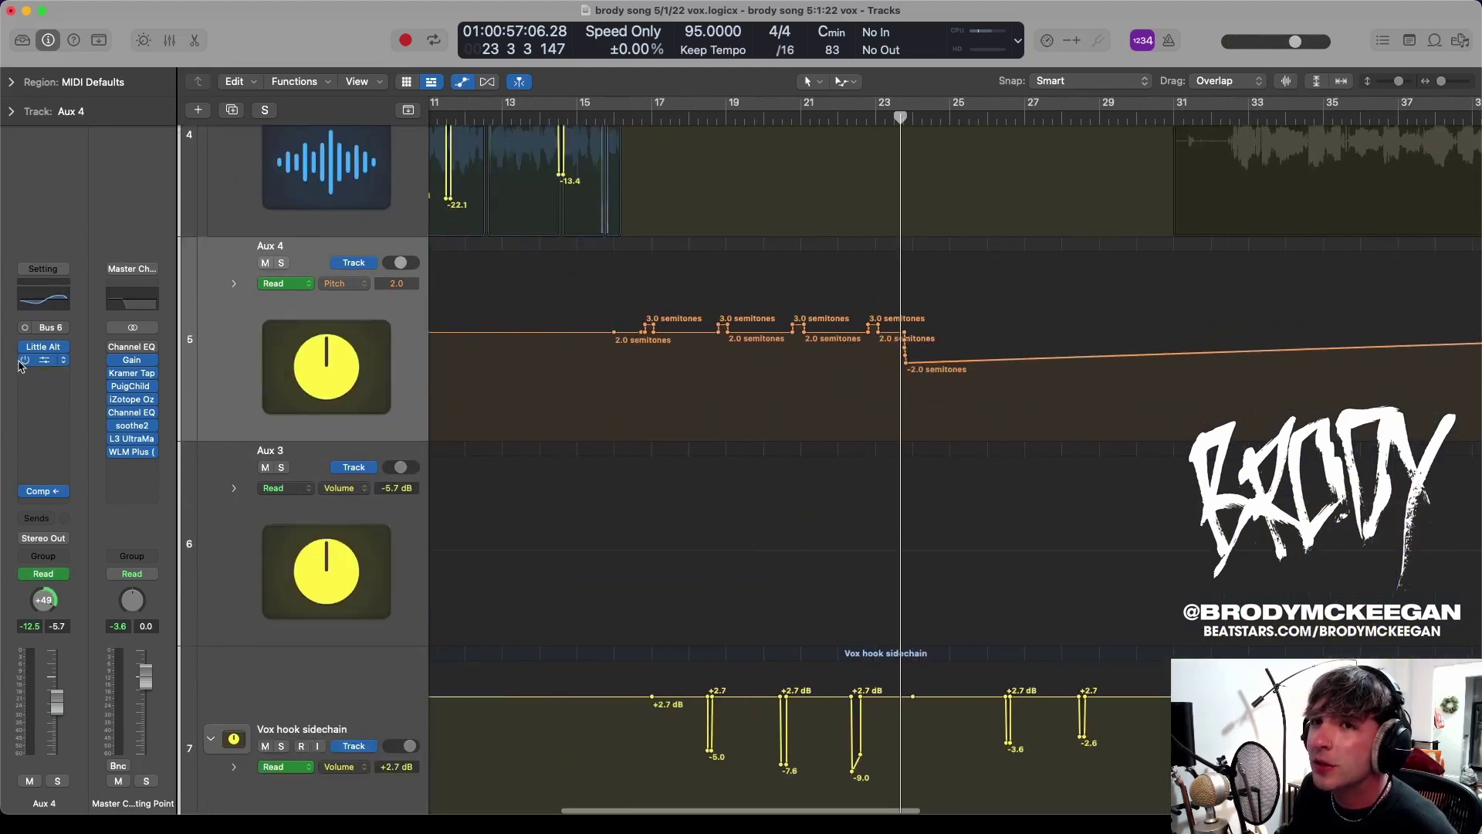
Open the Little AlterBoy plug-in on Aux 4 and move its window below the pitch automation curve
{"action": "left_click", "coordinate": [43, 346]}
{"action": "left_click_drag", "start_coordinate": [866, 229], "coordinate": [870, 342]}
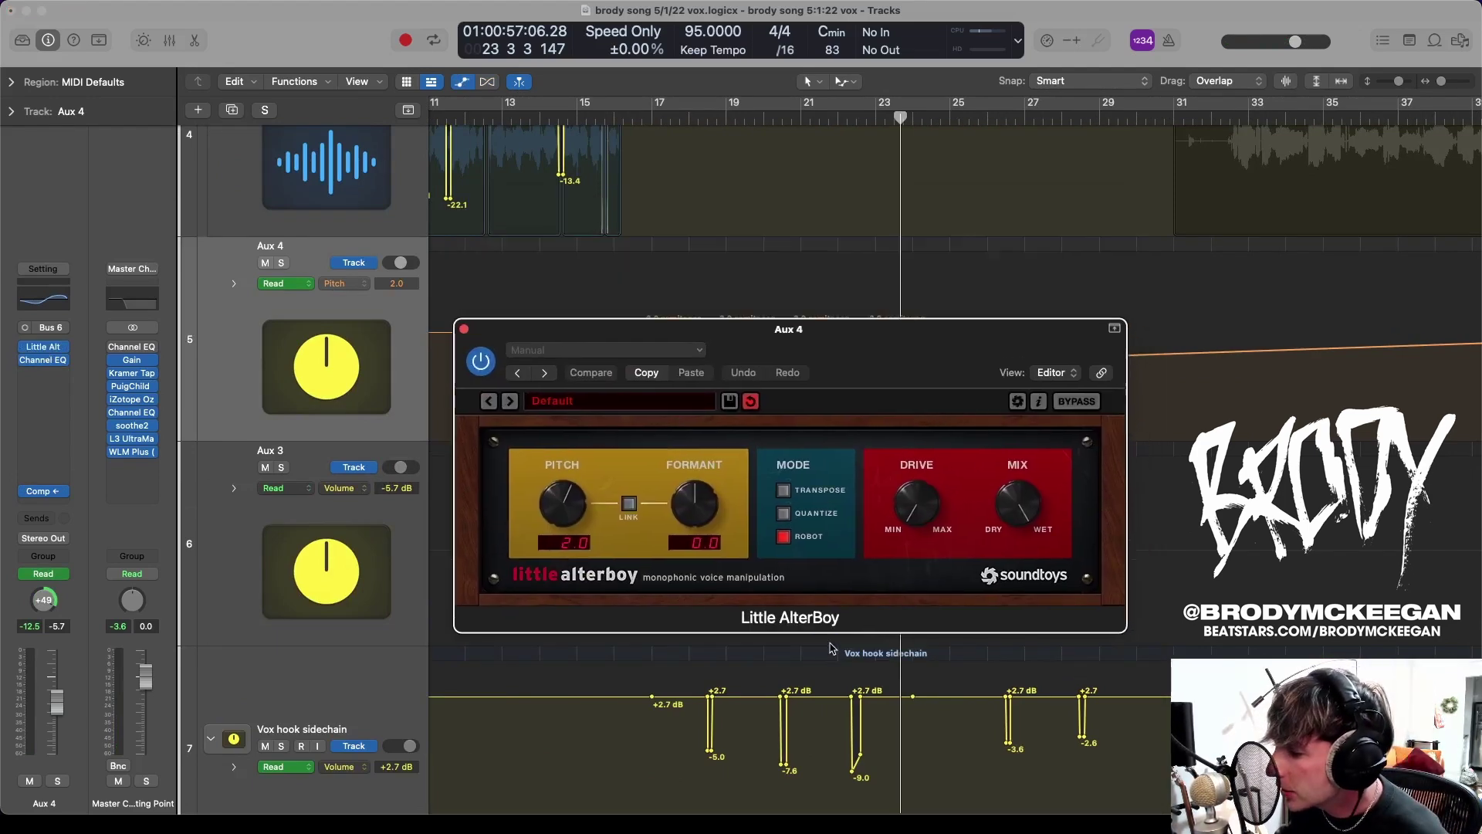
{"action": "left_click_drag", "start_coordinate": [949, 389], "coordinate": [843, 499]}
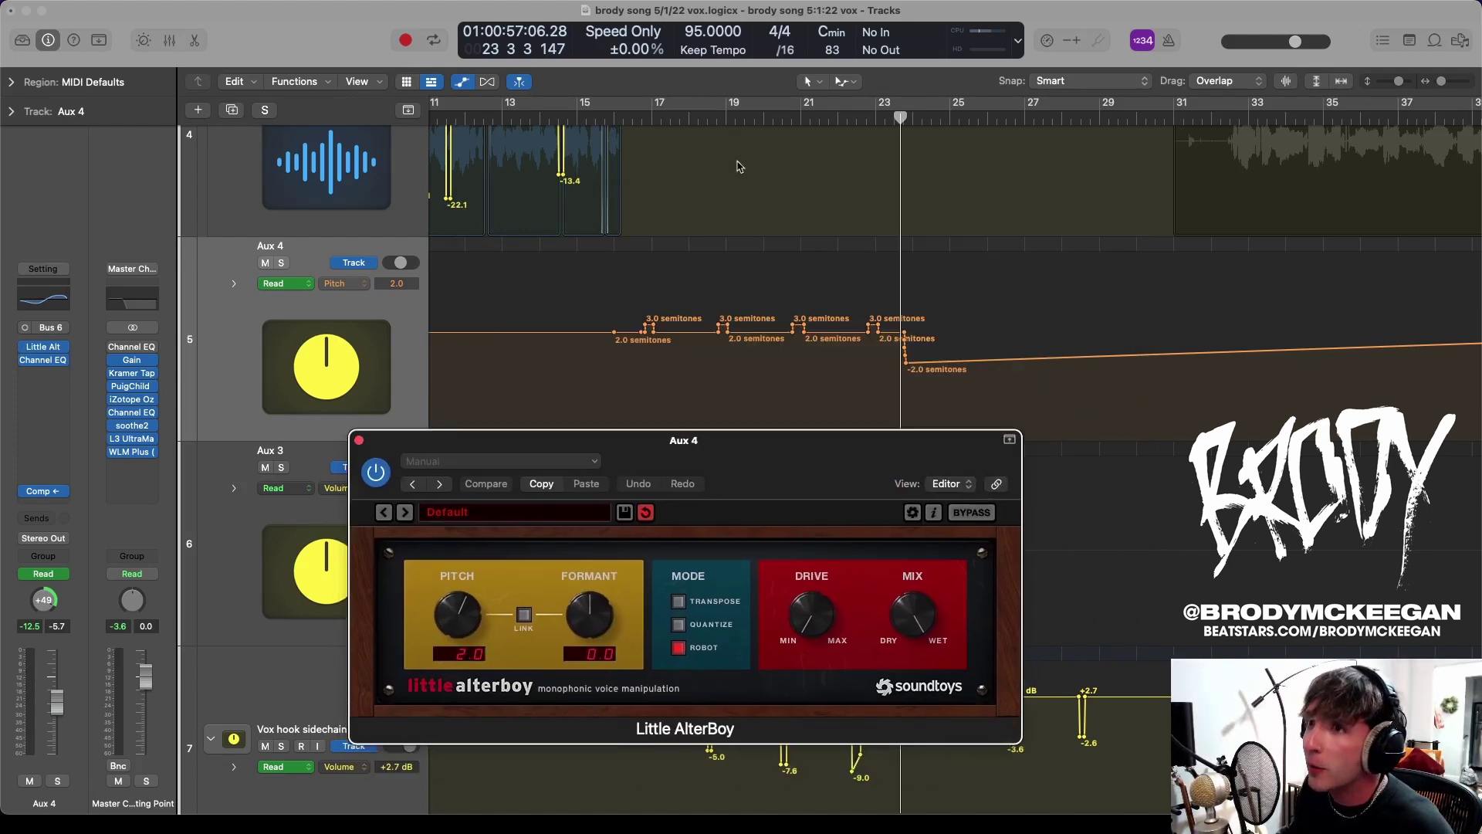
Play the hook from about bar 15 with Aux 4's pitch automation in view, close Little AlterBoy, and hide the automation
{"action": "left_click", "coordinate": [578, 116]}
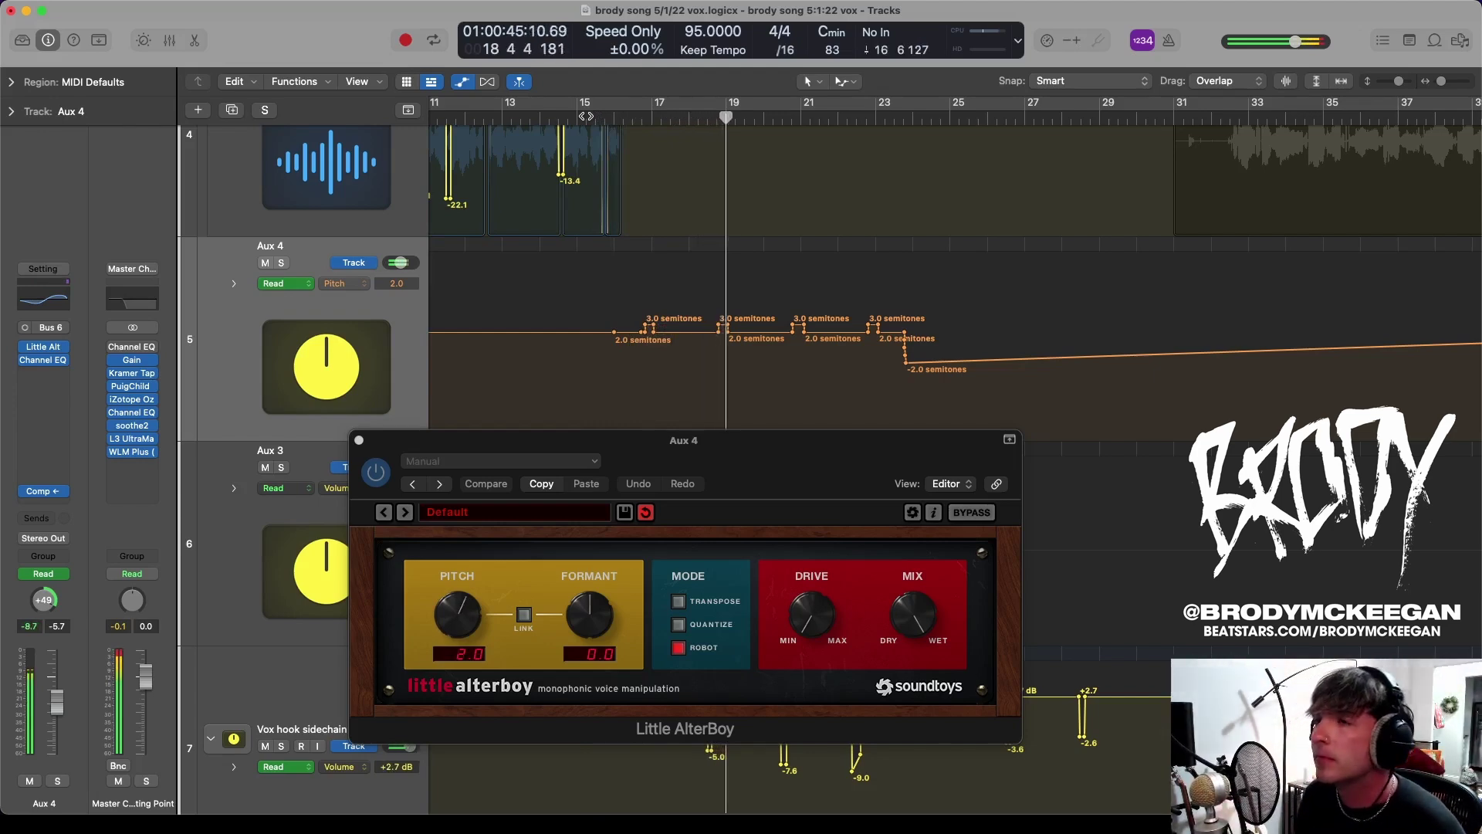
{"action": "left_click", "coordinate": [359, 440]}
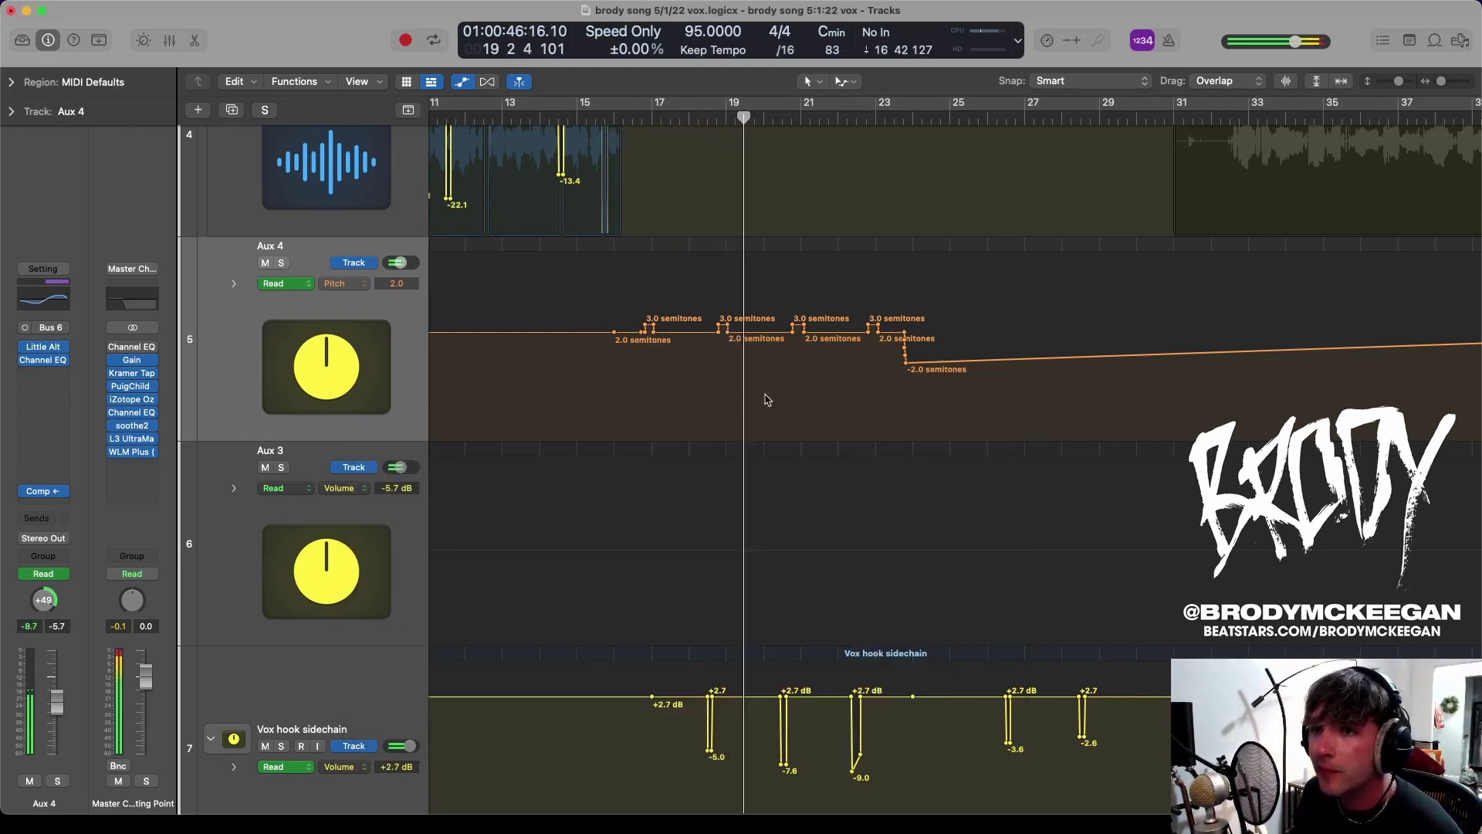
{"action": "scroll", "coordinate": [787, 442], "scroll_direction": "down", "scroll_amount": 2}
{"action": "key", "text": "super+Up"}
{"action": "key", "text": "super+Up"}
{"action": "key", "text": "super+f"}
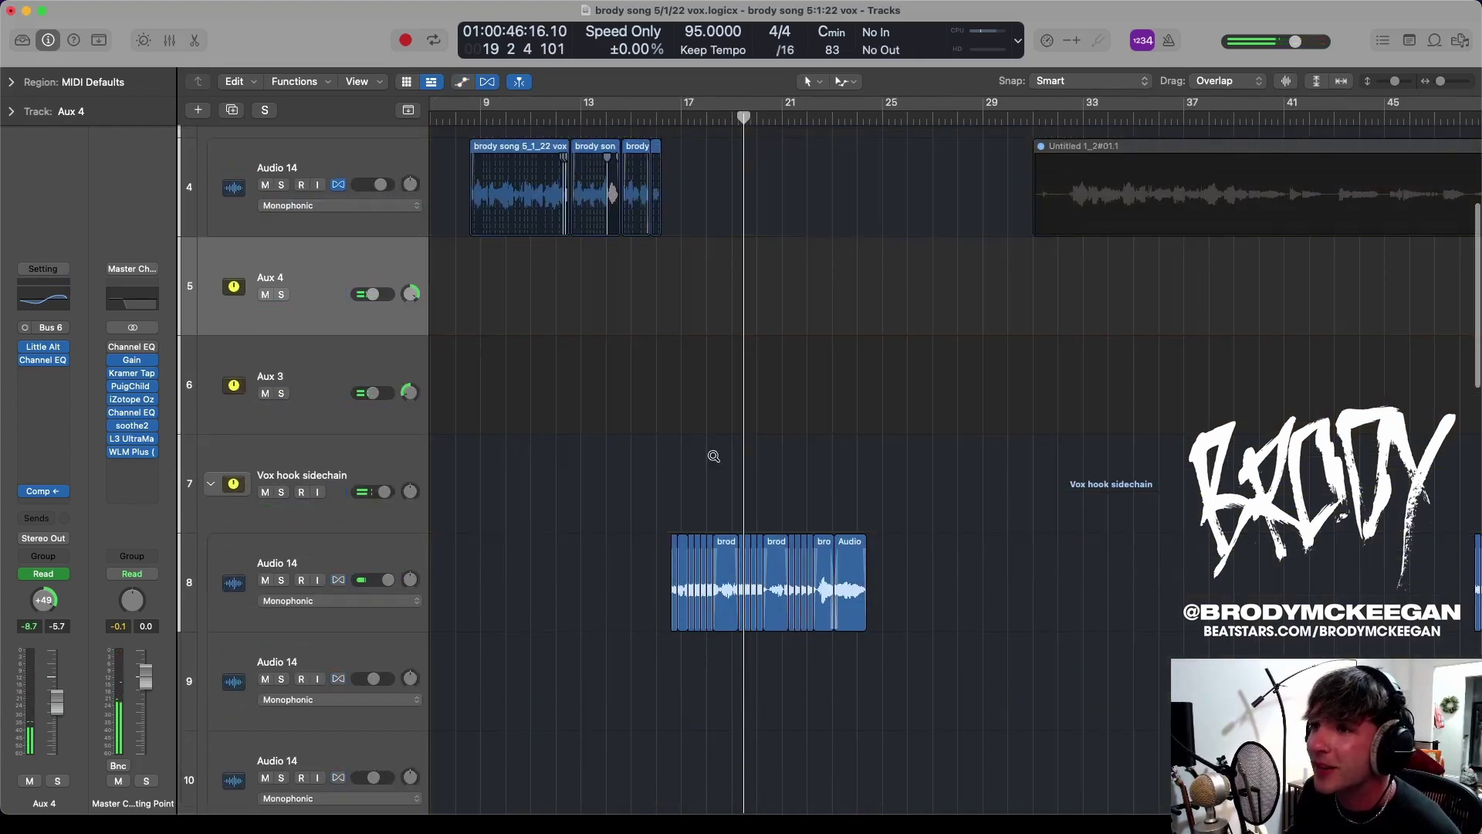
Check where the hook's first Audio 14 sends Bus 5 and Bus 6 and the Vox hook sidechain's Bus 3 send lead
{"action": "left_click", "coordinate": [367, 538]}
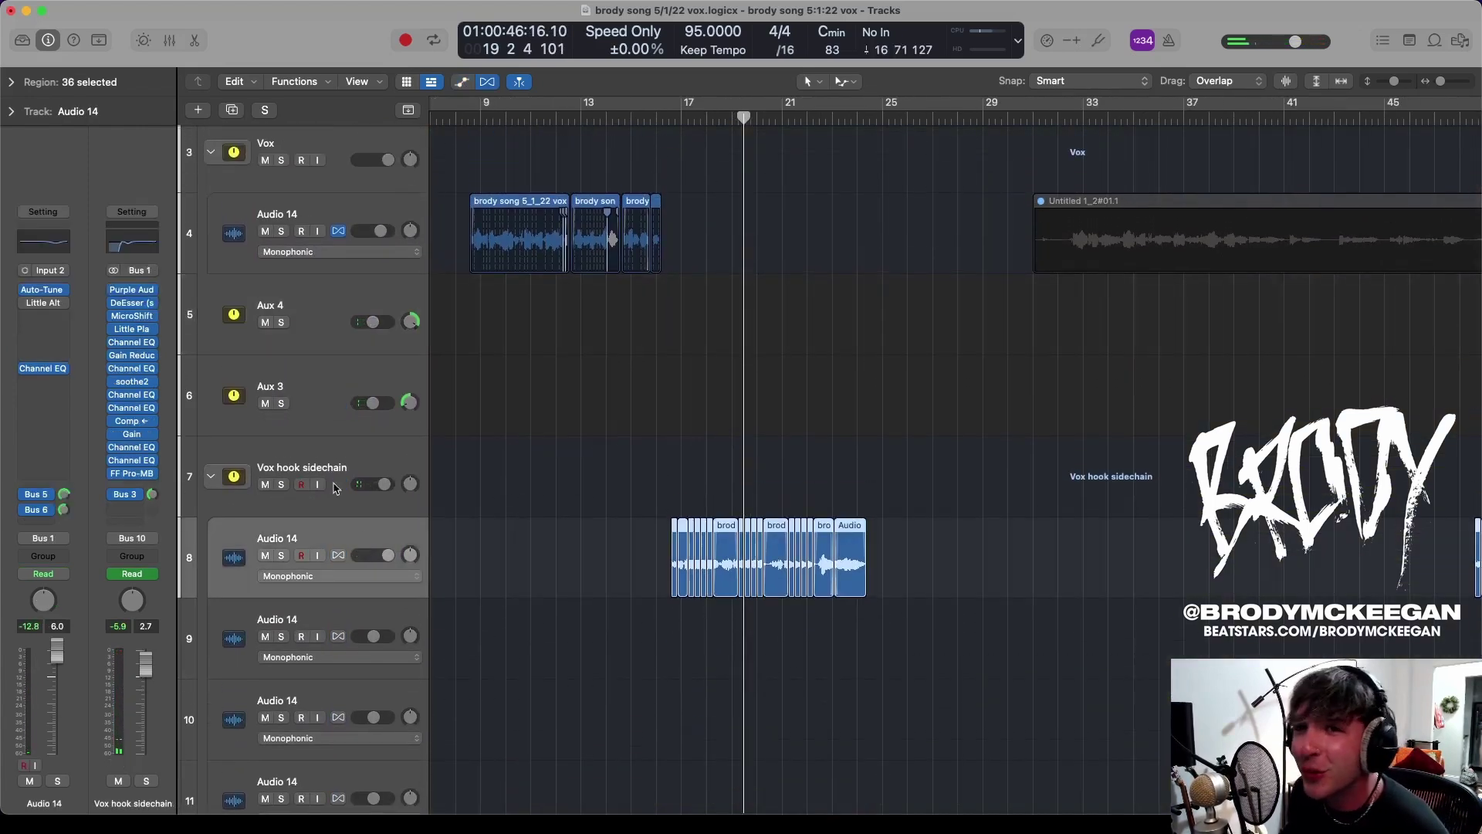
{"action": "left_click", "coordinate": [49, 494]}
{"action": "left_click", "coordinate": [88, 369]}
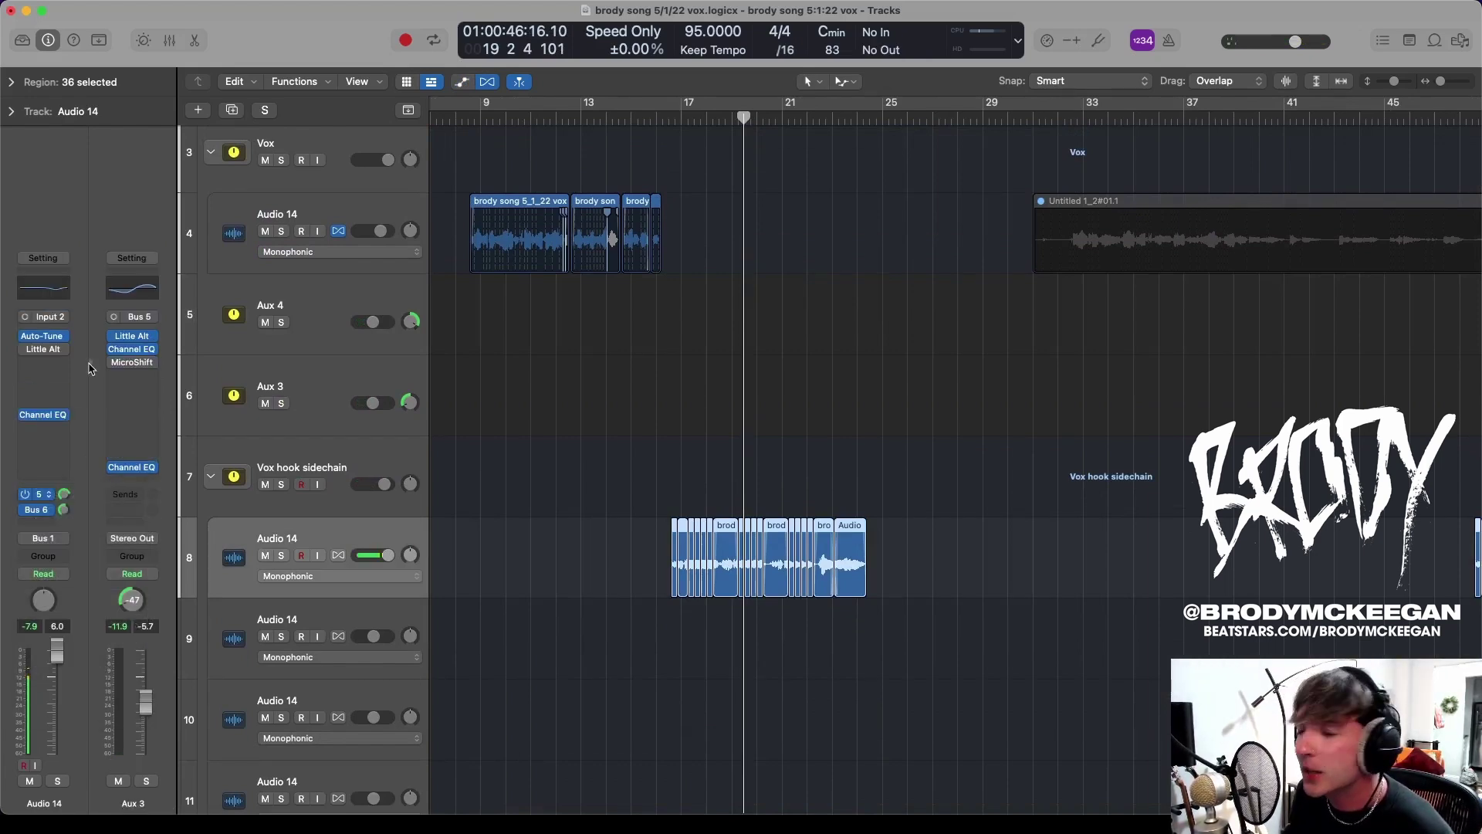
{"action": "left_click", "coordinate": [48, 510]}
{"action": "left_click", "coordinate": [102, 408]}
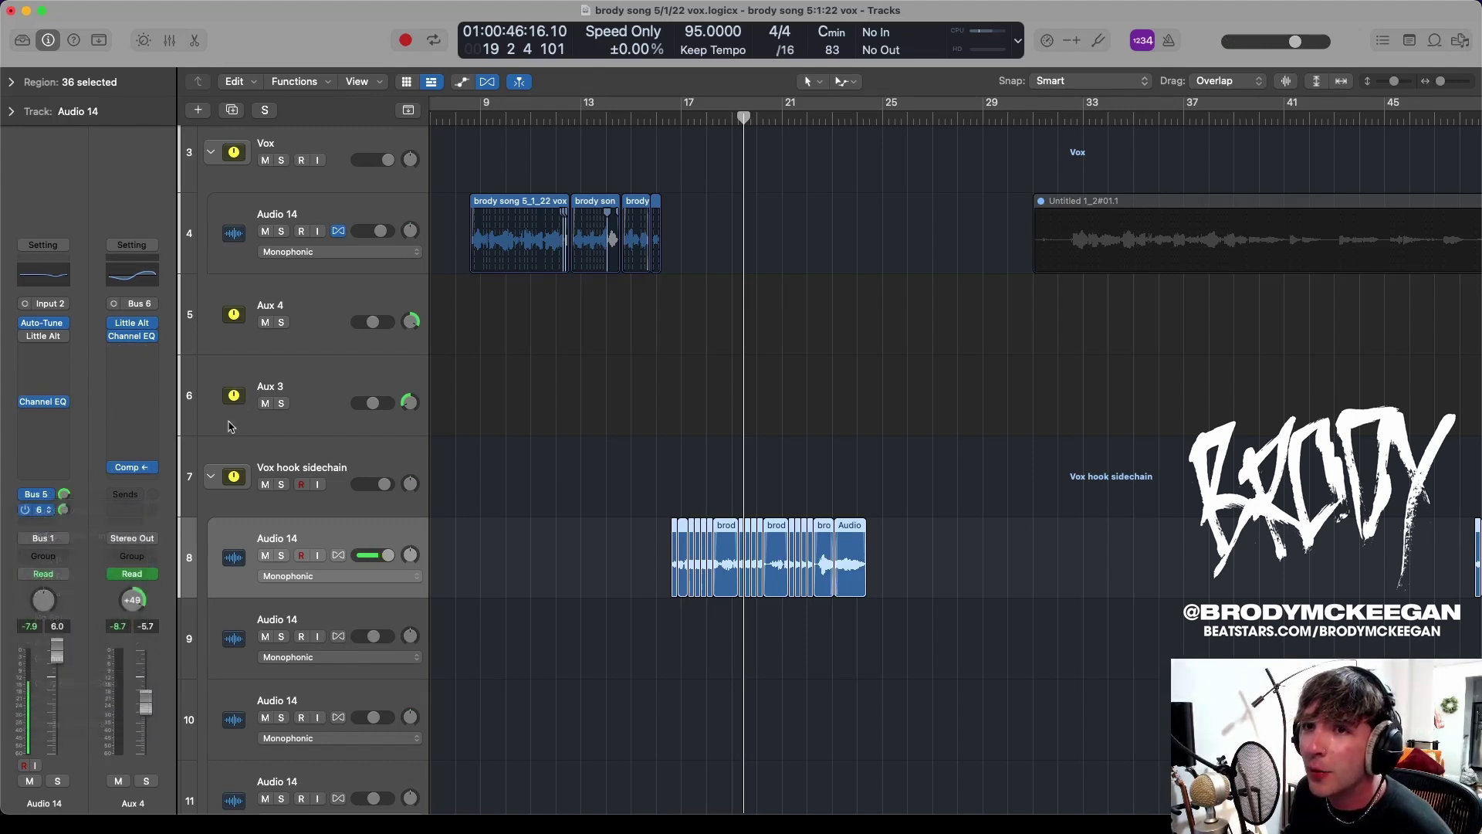
{"action": "left_click", "coordinate": [348, 454]}
{"action": "left_click", "coordinate": [49, 510]}
{"action": "left_click", "coordinate": [82, 327]}
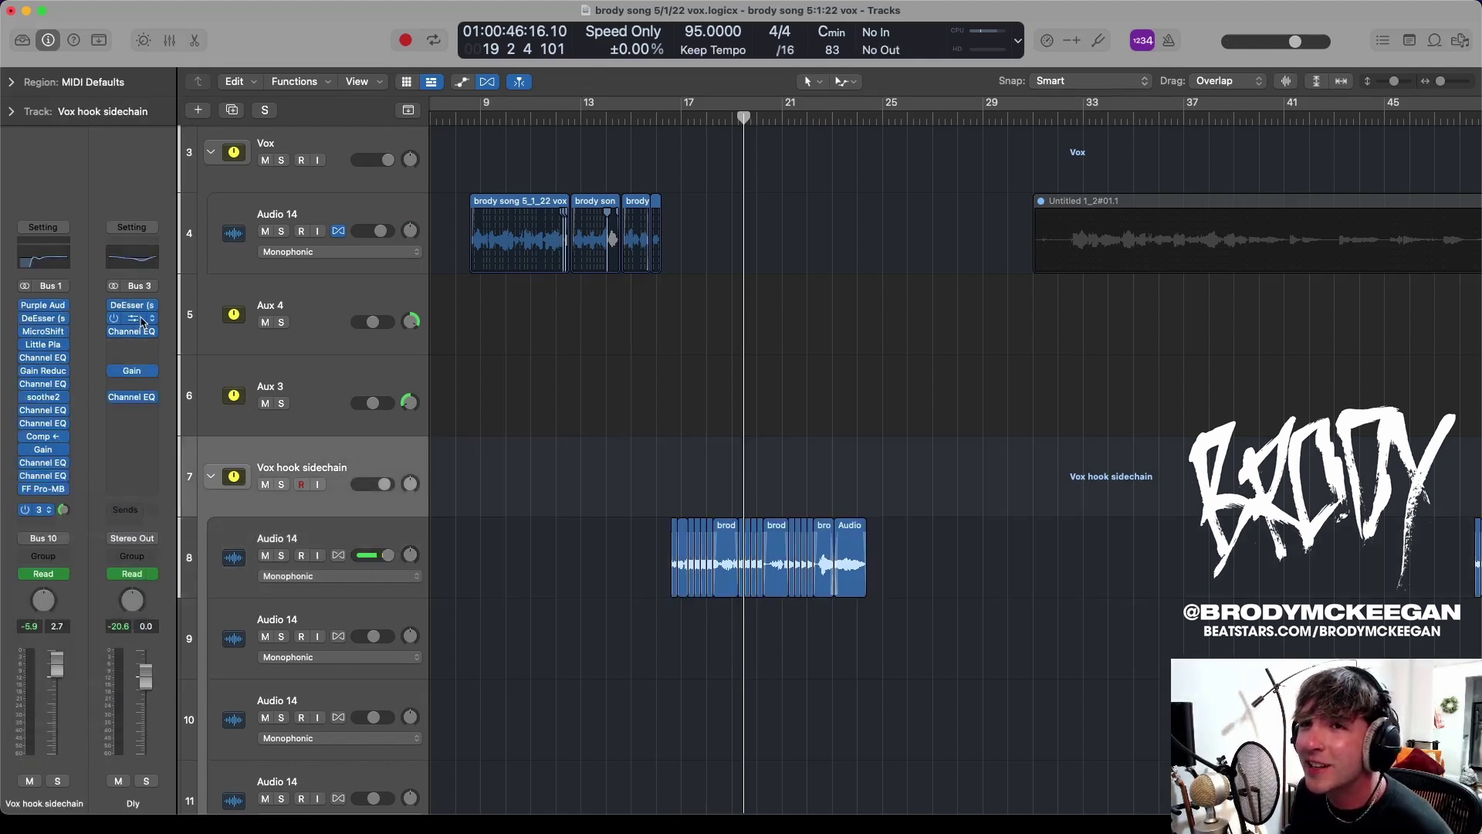
Open EchoBoy on the Dly channel, view its list of echo styles, and close the plug-in
{"action": "left_click", "coordinate": [136, 323]}
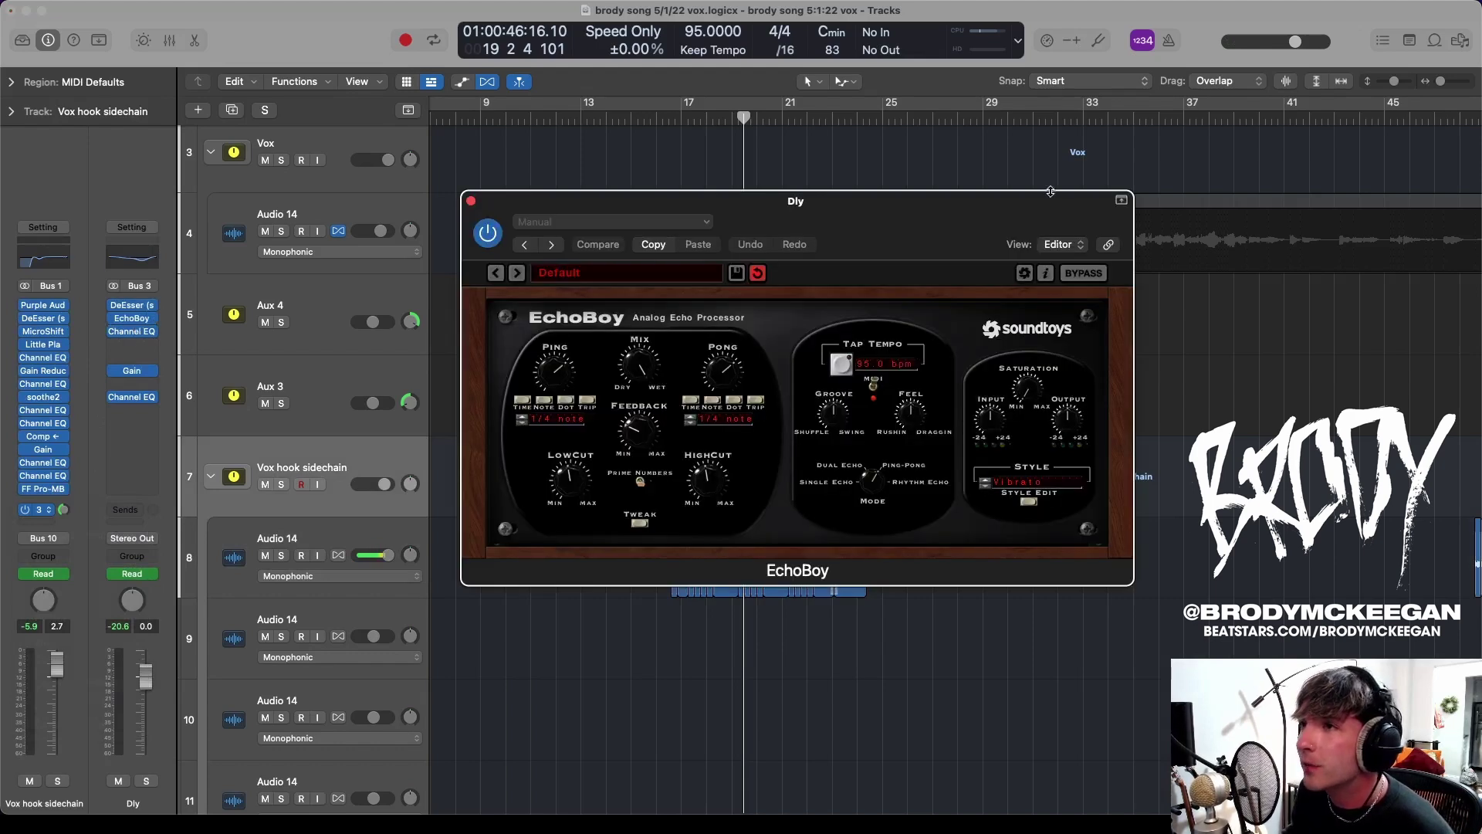
{"action": "left_click_drag", "start_coordinate": [936, 207], "coordinate": [755, 170]}
{"action": "left_click", "coordinate": [849, 445]}
{"action": "scroll", "coordinate": [853, 355], "scroll_direction": "down", "scroll_amount": 5}
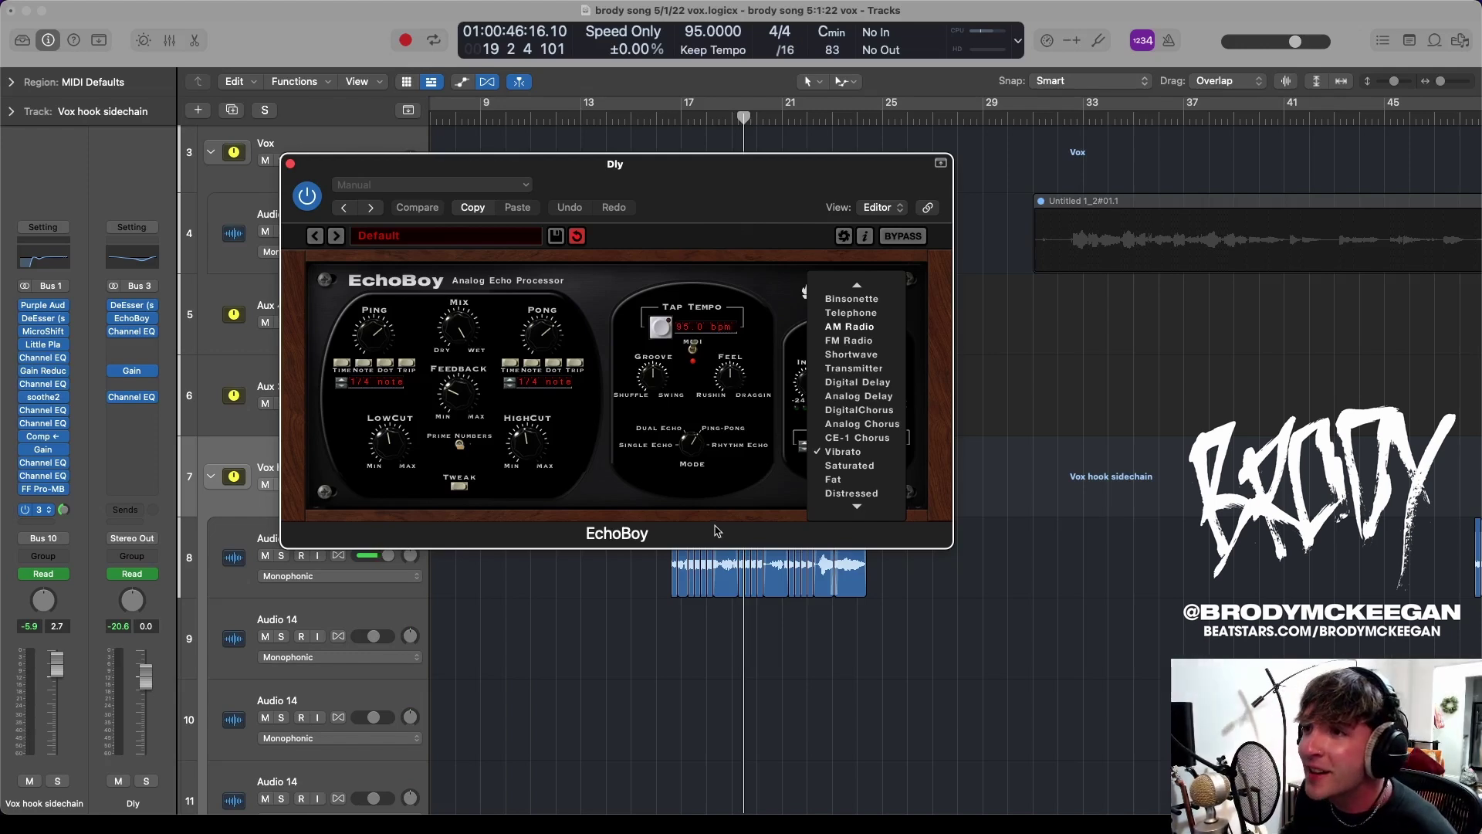
{"action": "left_click", "coordinate": [291, 165]}
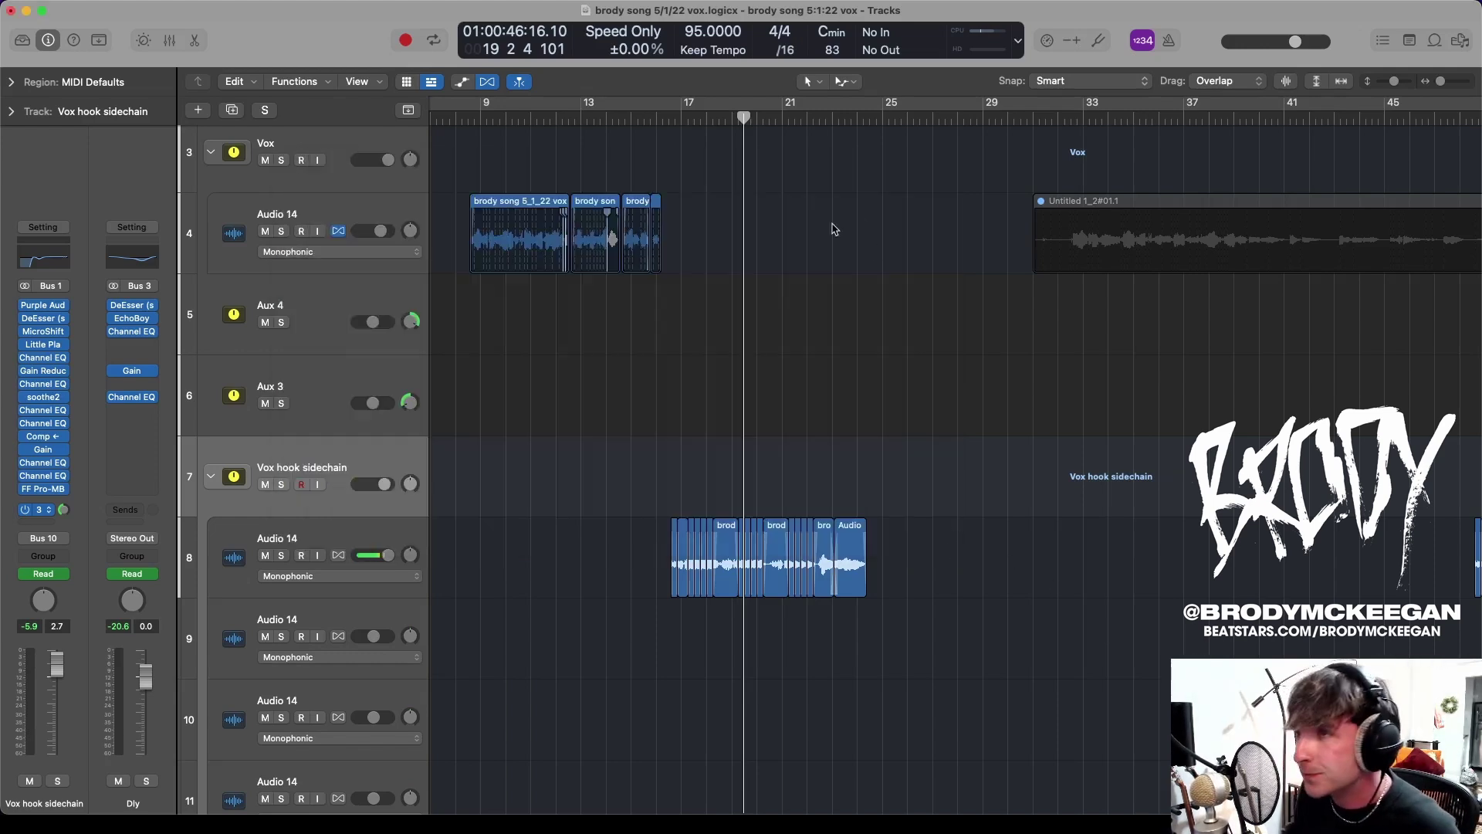
Play the first hook from about bar 16 with the Vox hook sidechain stack soloed, and end the solo
{"action": "left_click", "coordinate": [662, 114]}
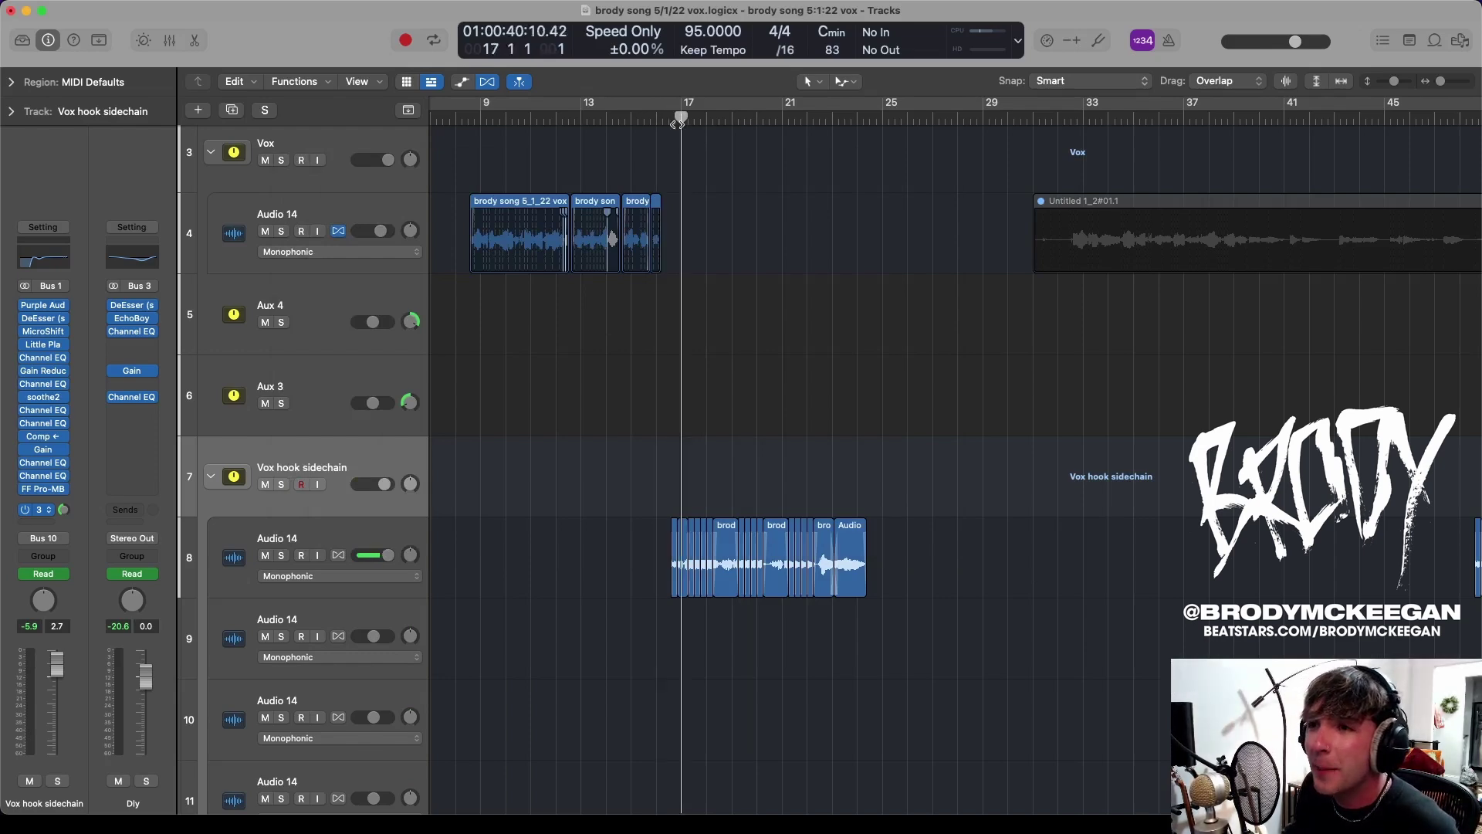
{"action": "scroll", "coordinate": [674, 117], "scroll_direction": "up", "scroll_amount": 5}
{"action": "left_click", "coordinate": [675, 119]}
{"action": "key", "text": "s"}
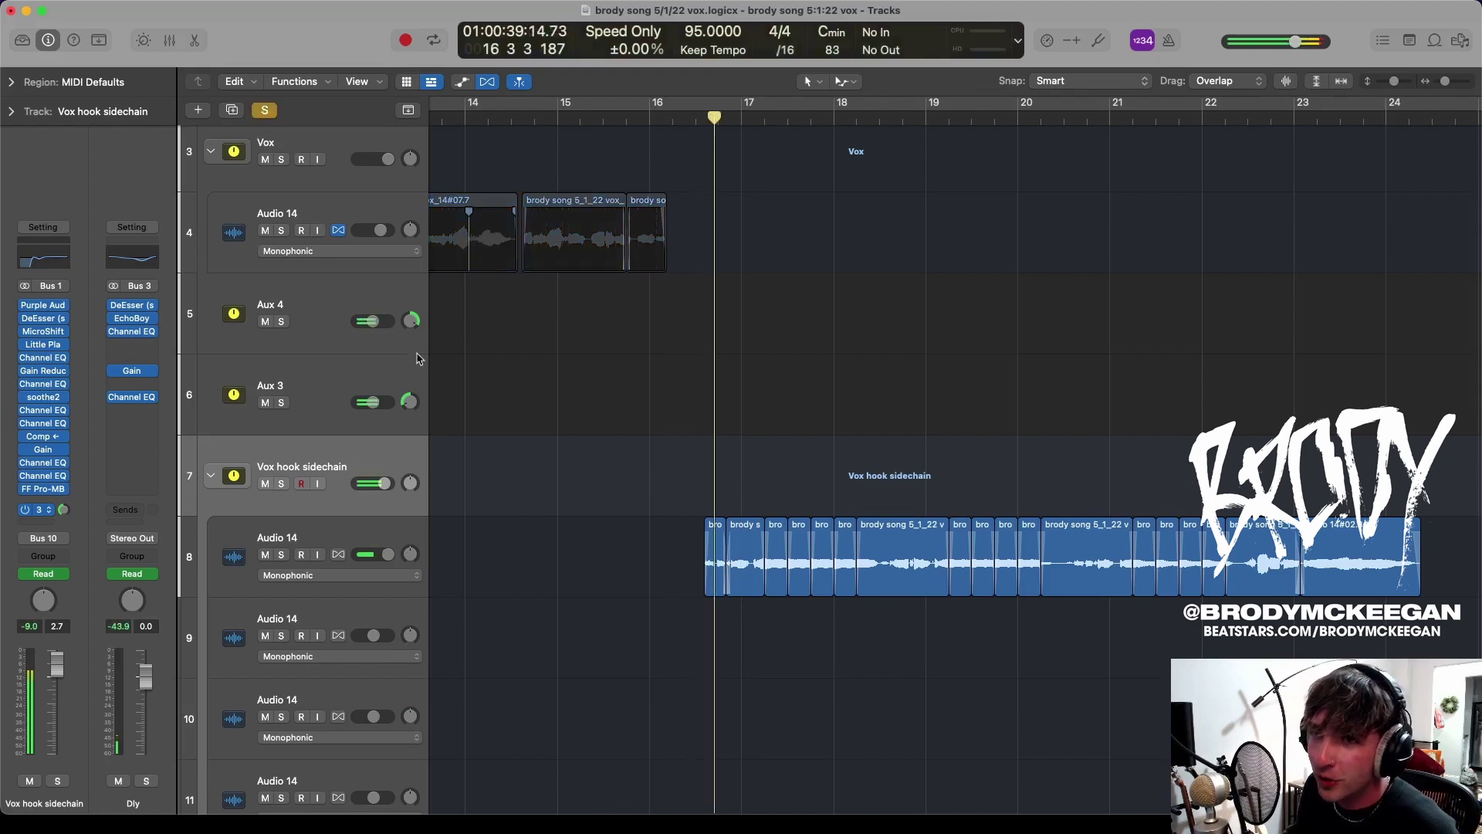
{"action": "scroll", "coordinate": [734, 425], "scroll_direction": "down", "scroll_amount": 4}
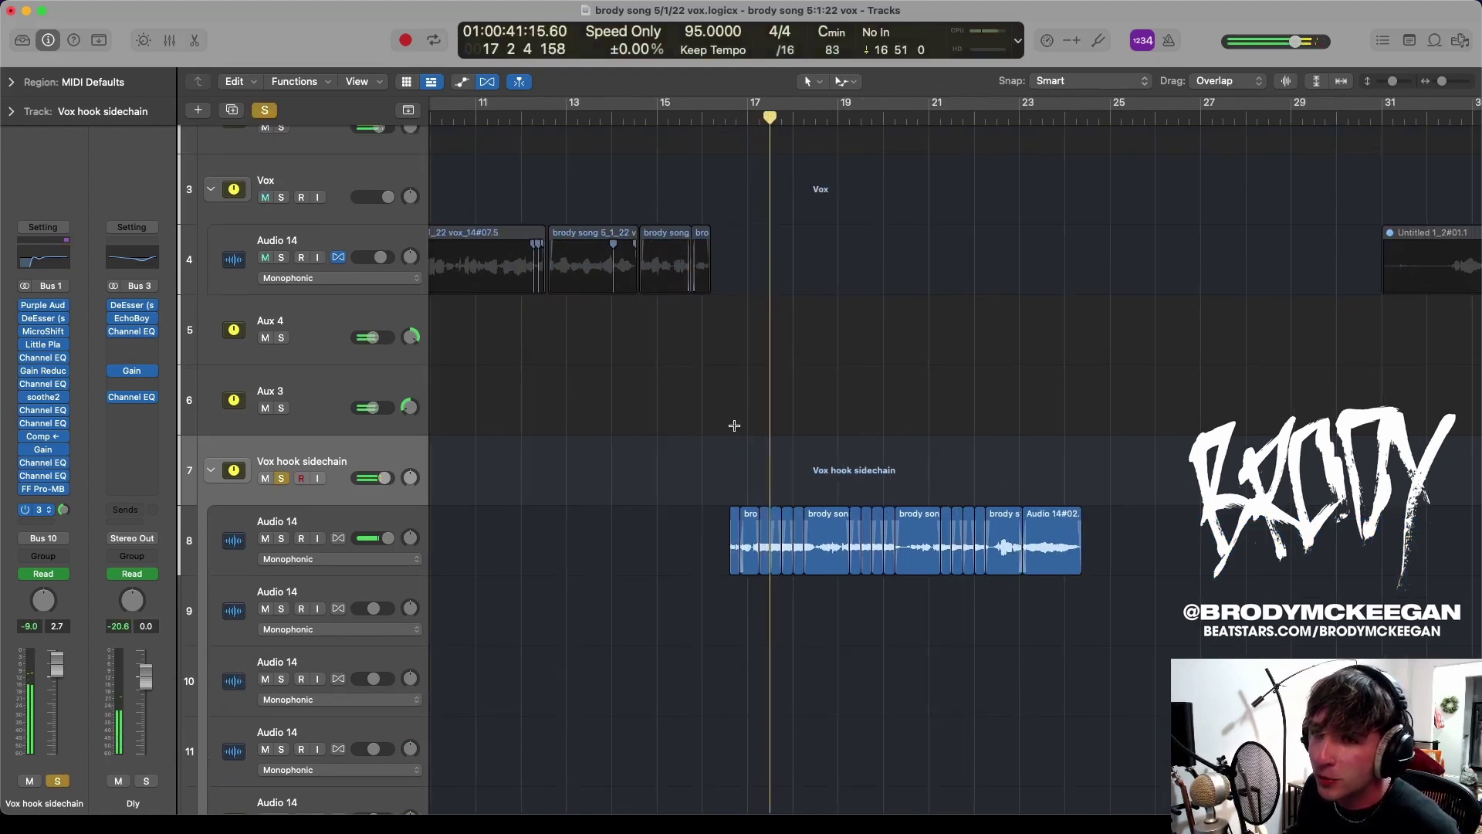
{"action": "scroll", "coordinate": [734, 425], "scroll_direction": "right", "scroll_amount": 3}
{"action": "scroll", "coordinate": [734, 426], "scroll_direction": "down", "scroll_amount": 2}
{"action": "scroll", "coordinate": [734, 426], "scroll_direction": "down", "scroll_amount": 10}
{"action": "scroll", "coordinate": [735, 429], "scroll_direction": "down", "scroll_amount": 3}
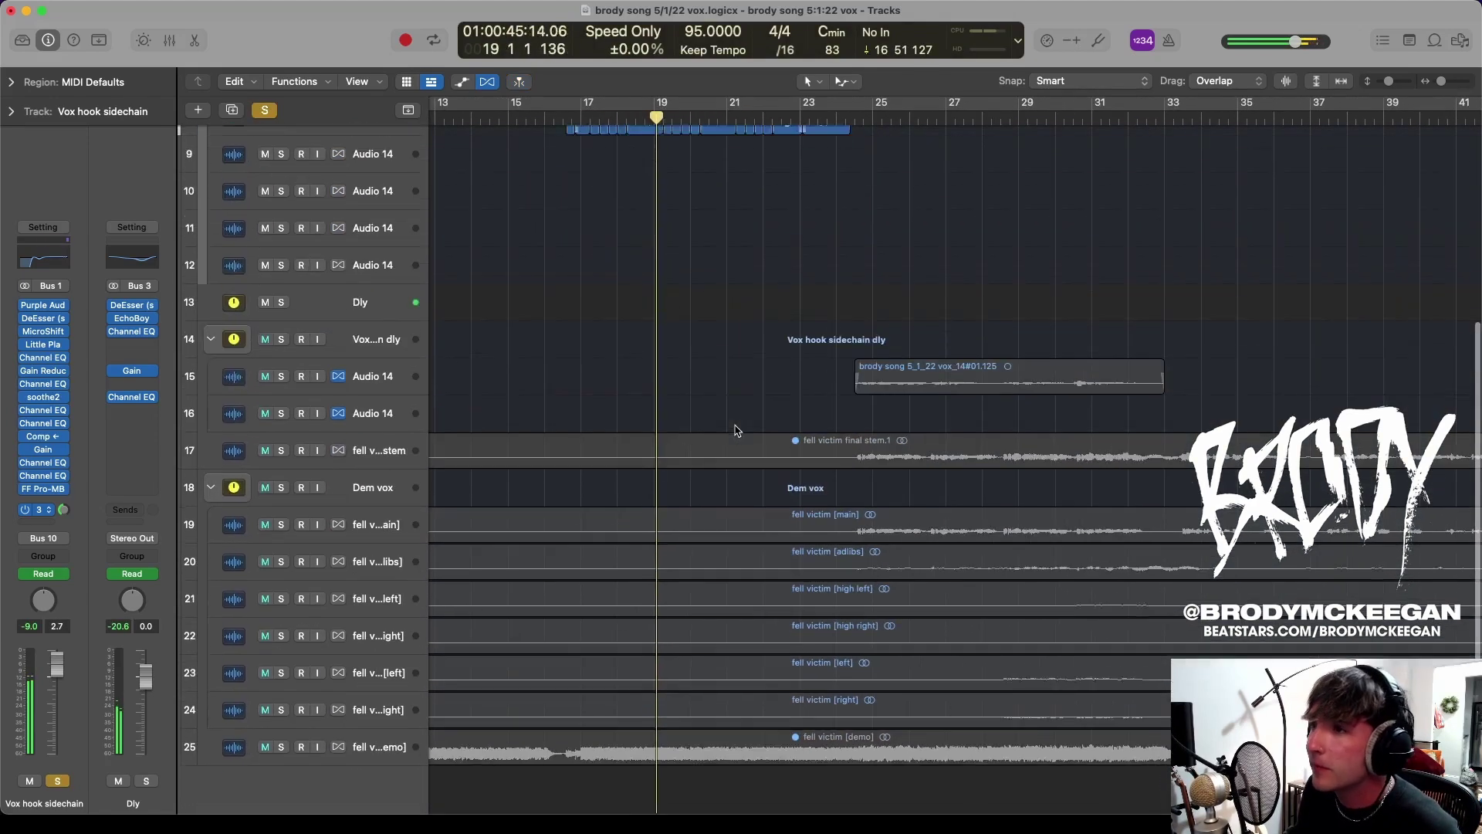
{"action": "scroll", "coordinate": [735, 430], "scroll_direction": "up", "scroll_amount": 5}
{"action": "scroll", "coordinate": [734, 426], "scroll_direction": "down", "scroll_amount": 3}
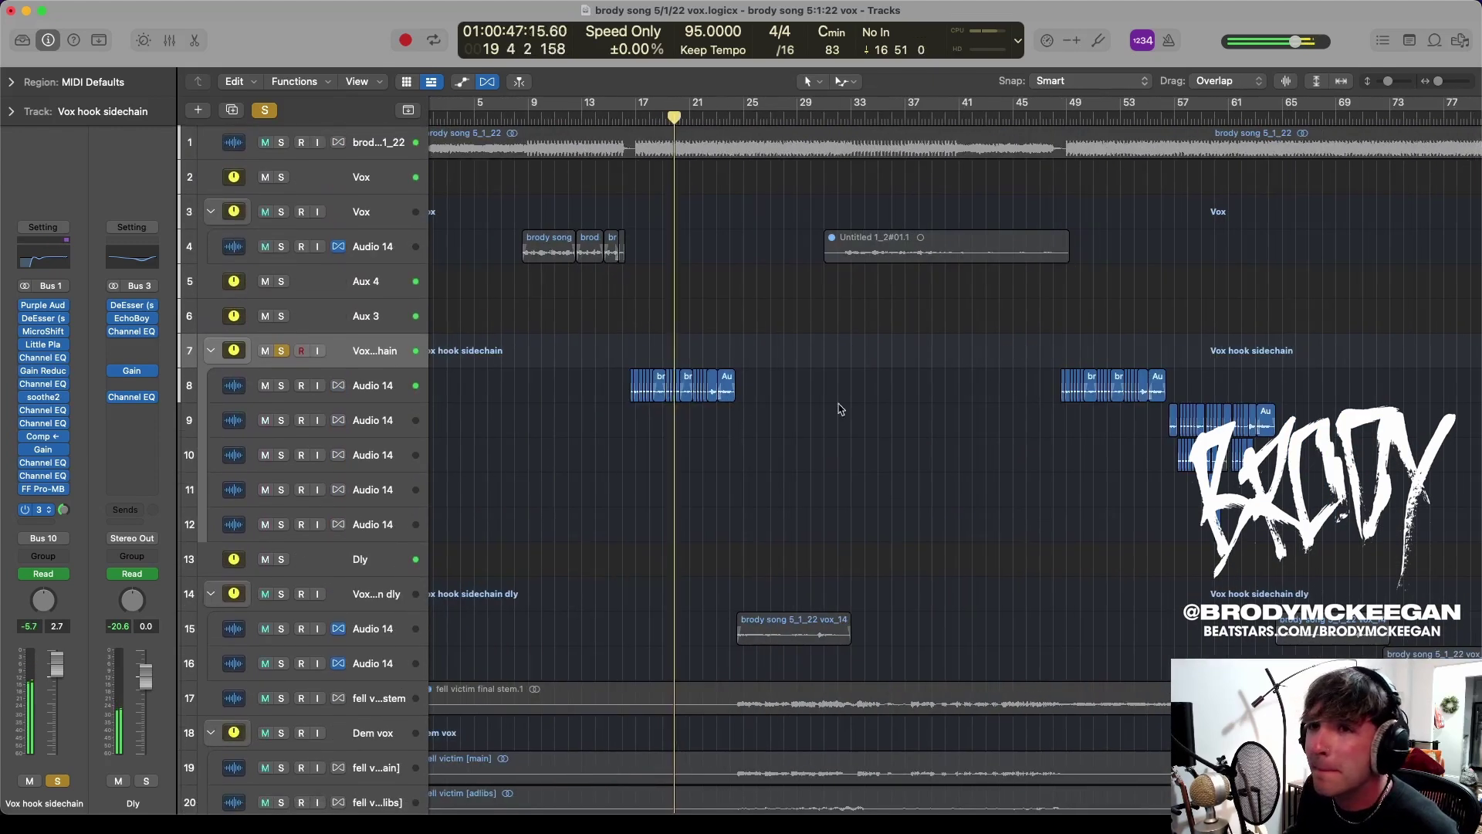
{"action": "key", "text": "s"}
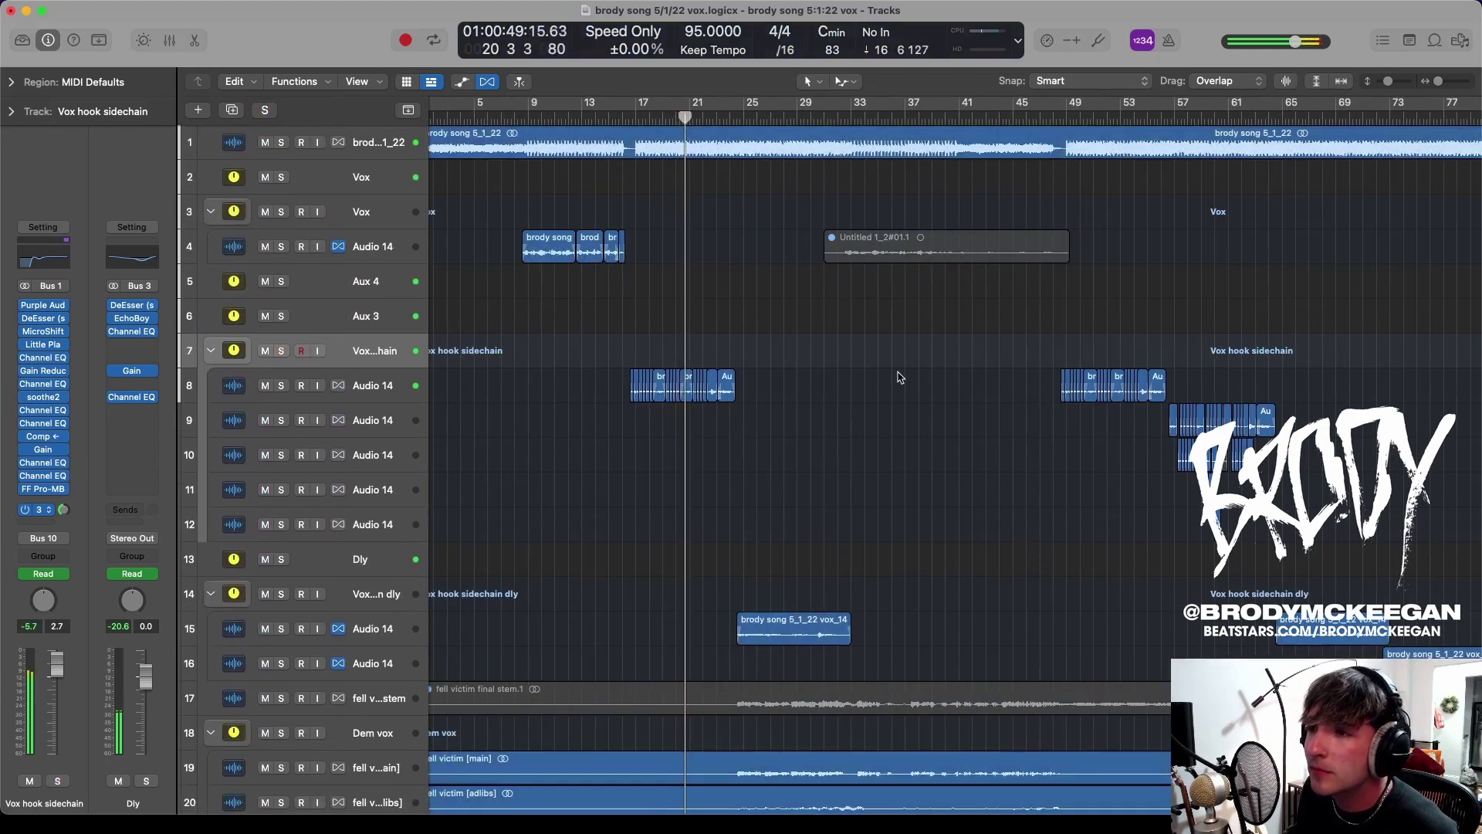
Play the full mix from about bar 13 to hear the lead-in to the hook
{"action": "scroll", "coordinate": [821, 351], "scroll_direction": "down", "scroll_amount": 5}
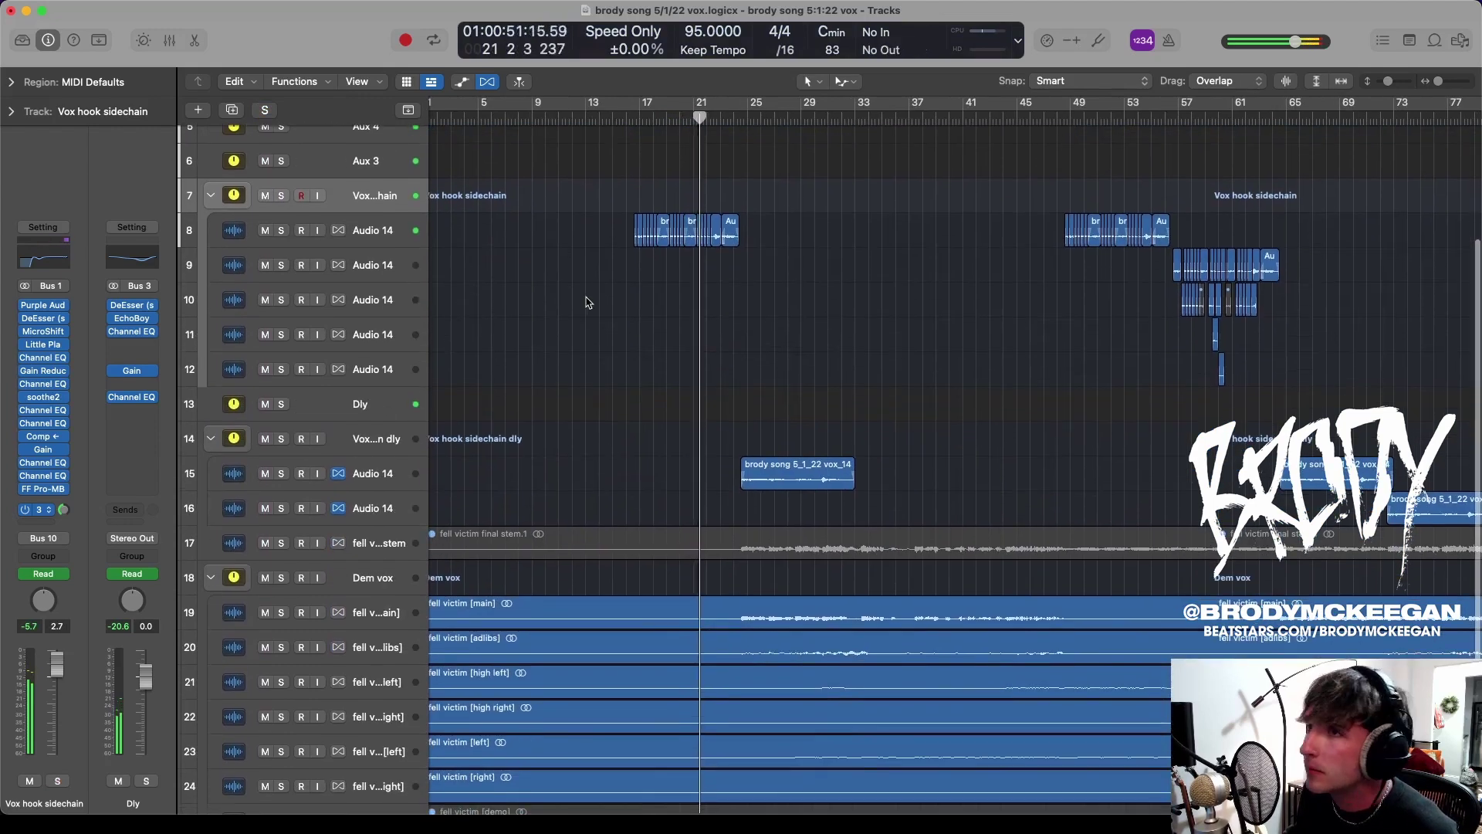
{"action": "scroll", "coordinate": [553, 334], "scroll_direction": "up", "scroll_amount": 3}
{"action": "left_click", "coordinate": [596, 118]}
{"action": "scroll", "coordinate": [674, 417], "scroll_direction": "up", "scroll_amount": 5}
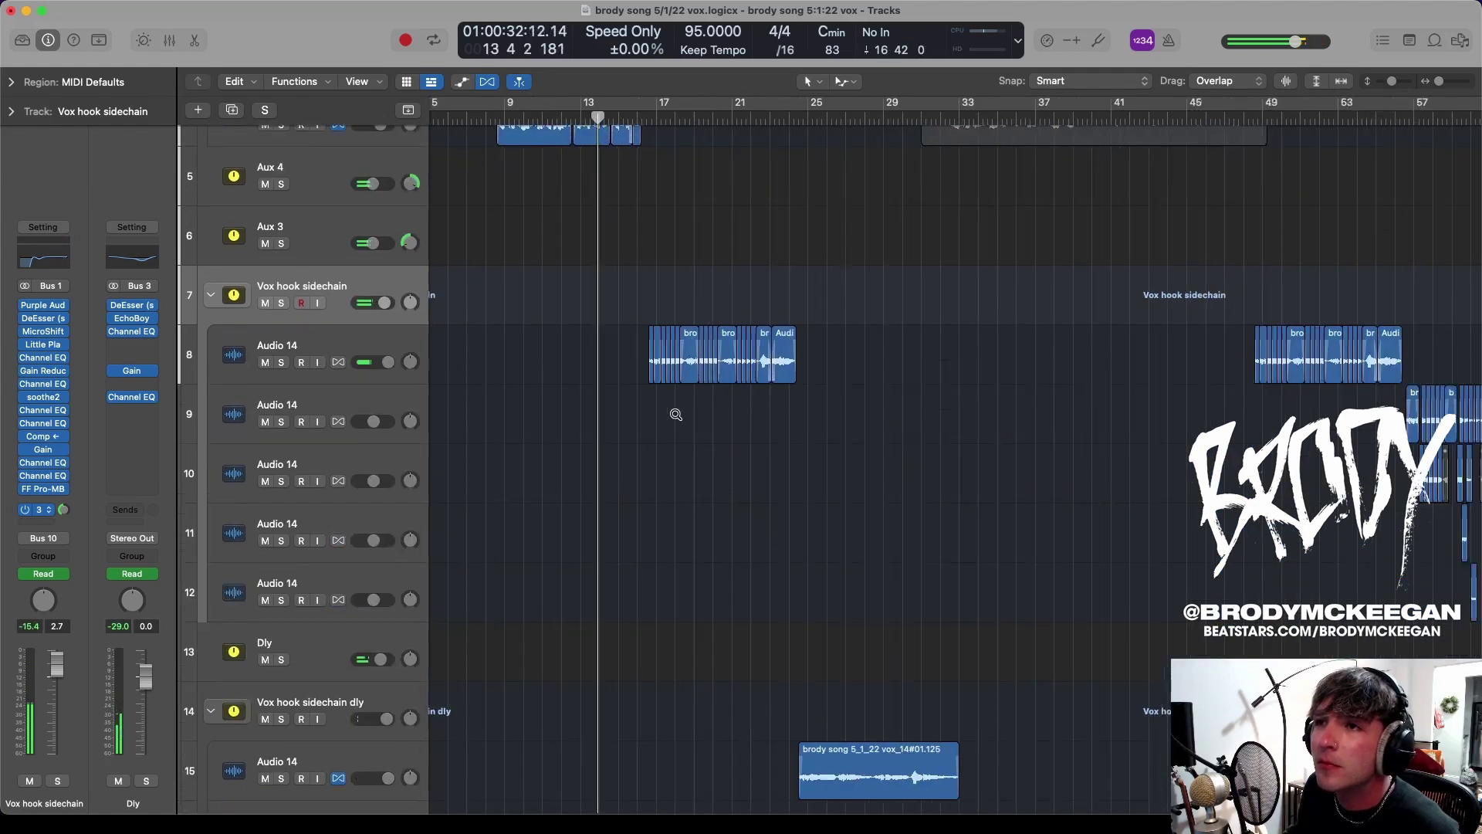
{"action": "scroll", "coordinate": [752, 449], "scroll_direction": "down", "scroll_amount": 5}
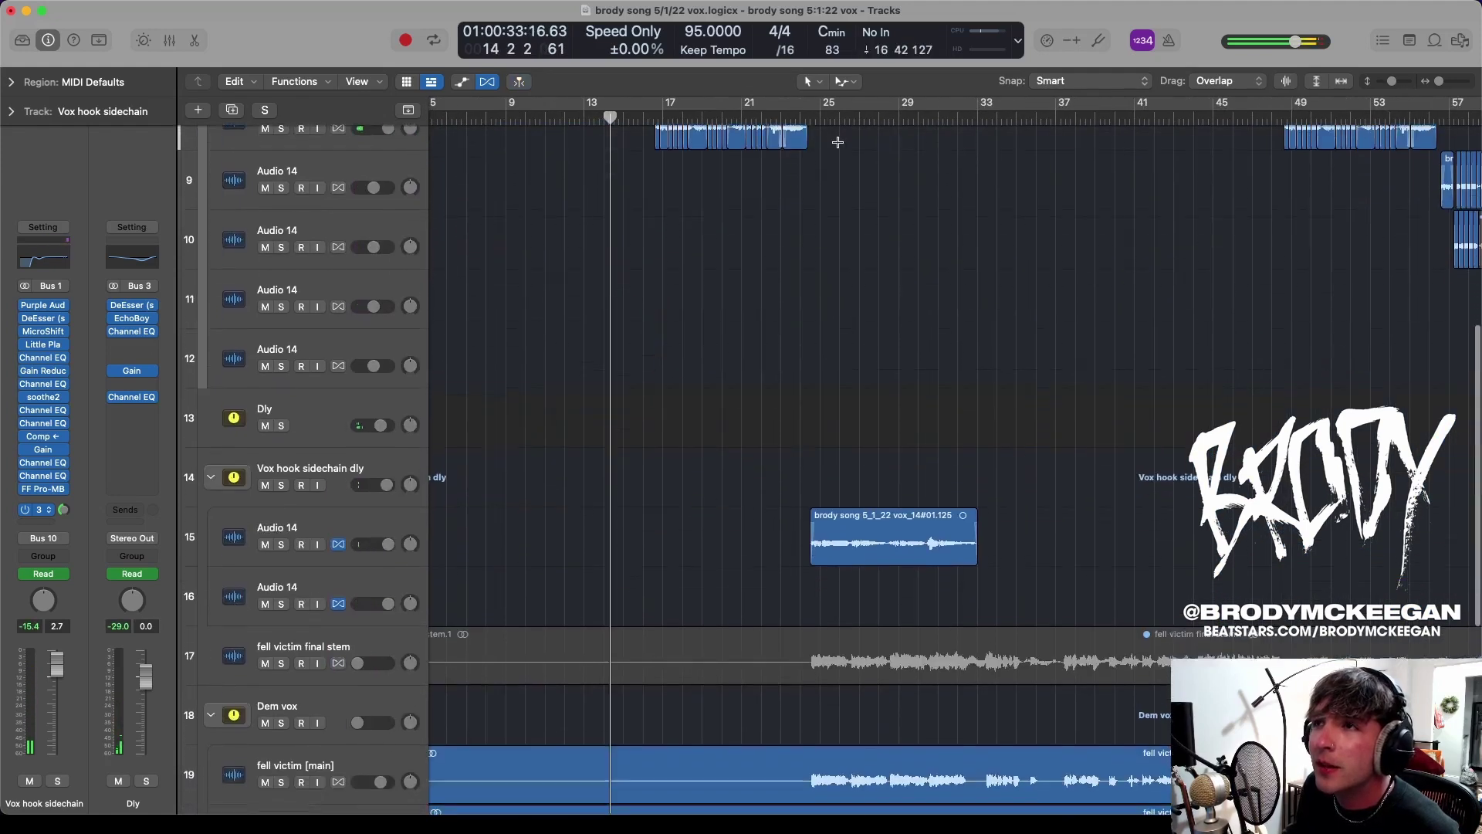
Play from bar 24 with the Vox hook sidechain dly stack soloed, check its Bus 3 send destination, and clear the solo
{"action": "left_click", "coordinate": [802, 116]}
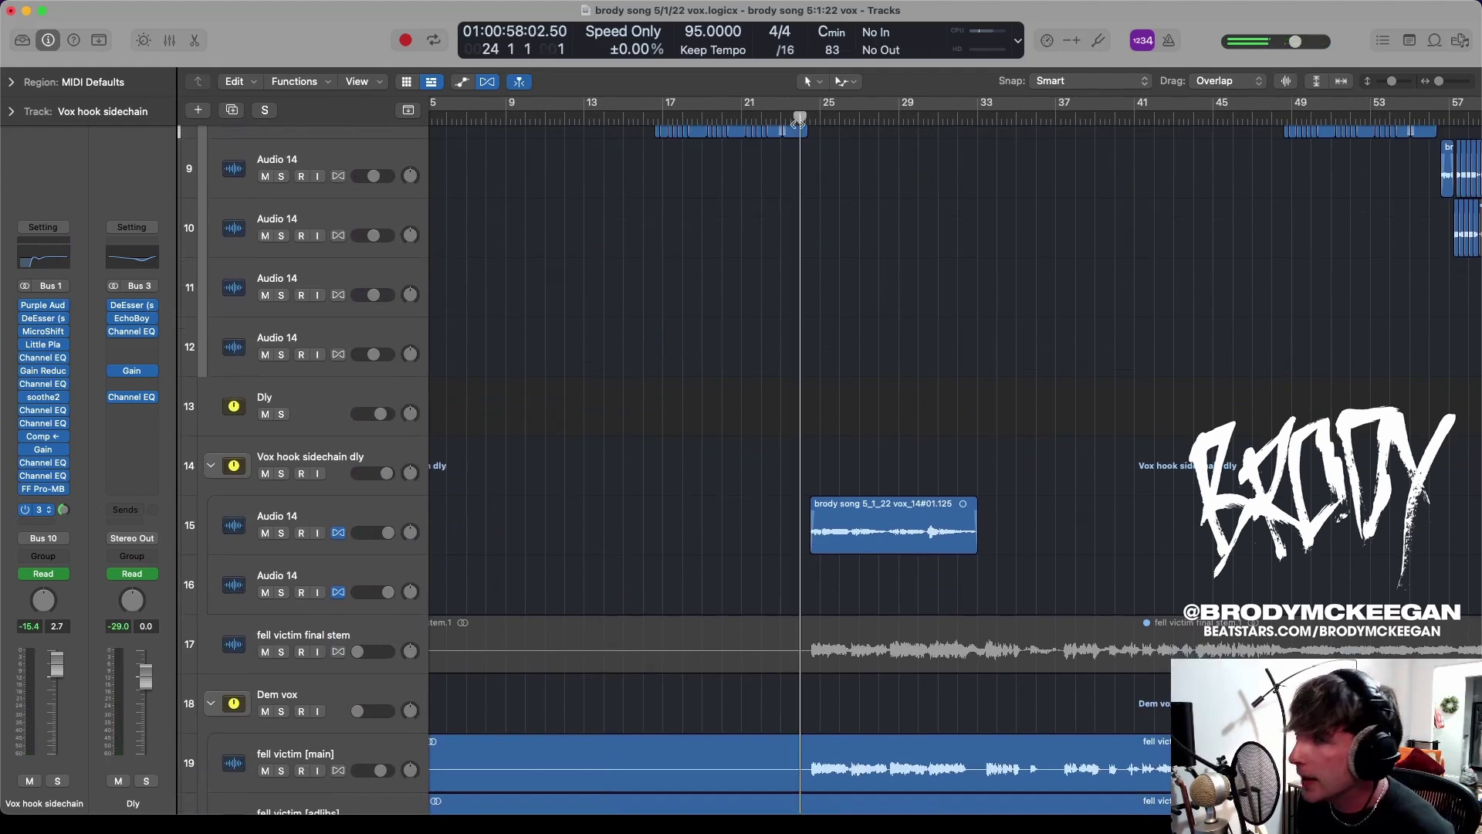
{"action": "left_click", "coordinate": [352, 453]}
{"action": "key", "text": "s"}
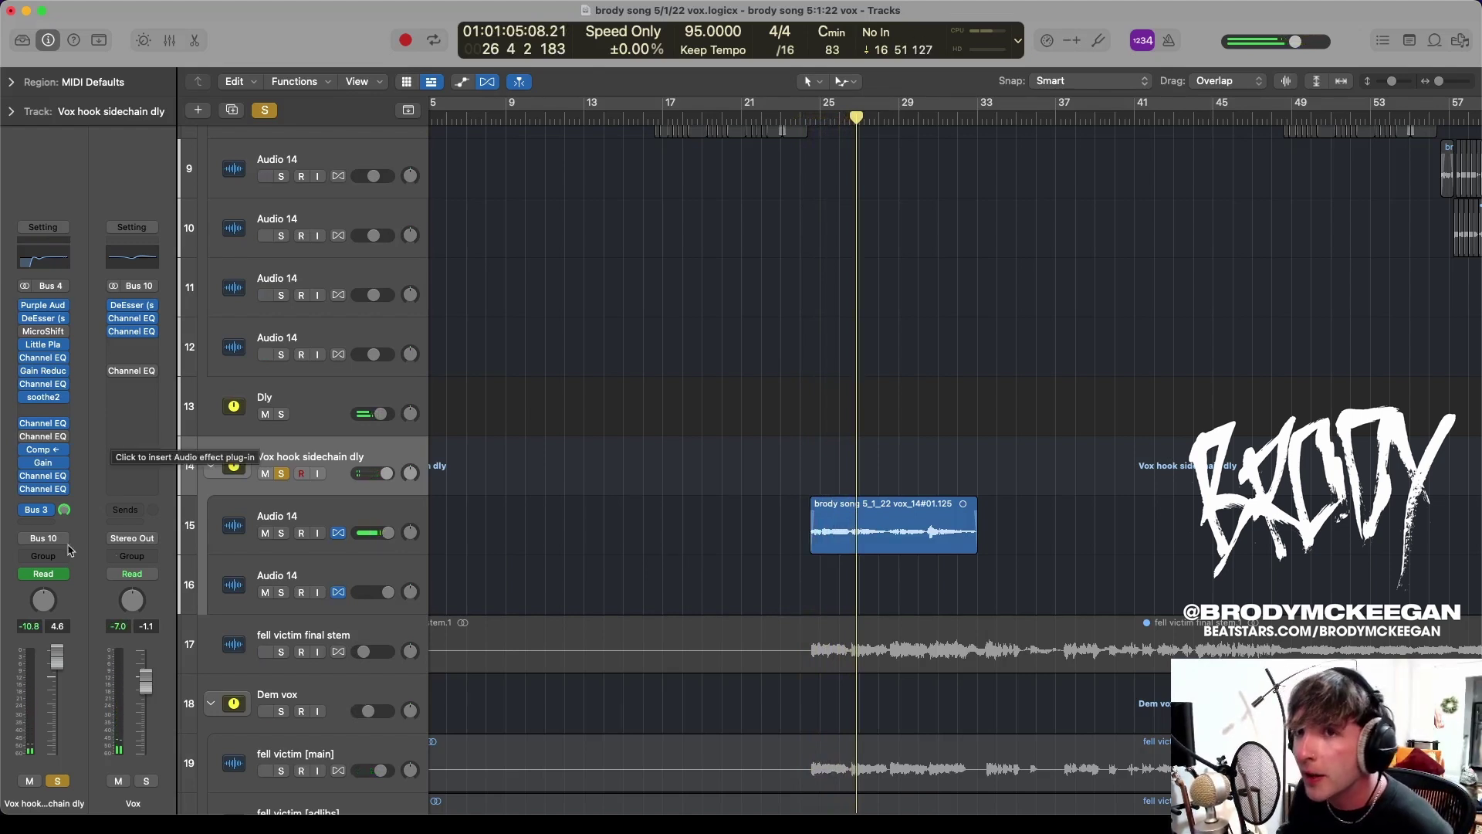
{"action": "left_click", "coordinate": [54, 511]}
{"action": "left_click", "coordinate": [81, 371]}
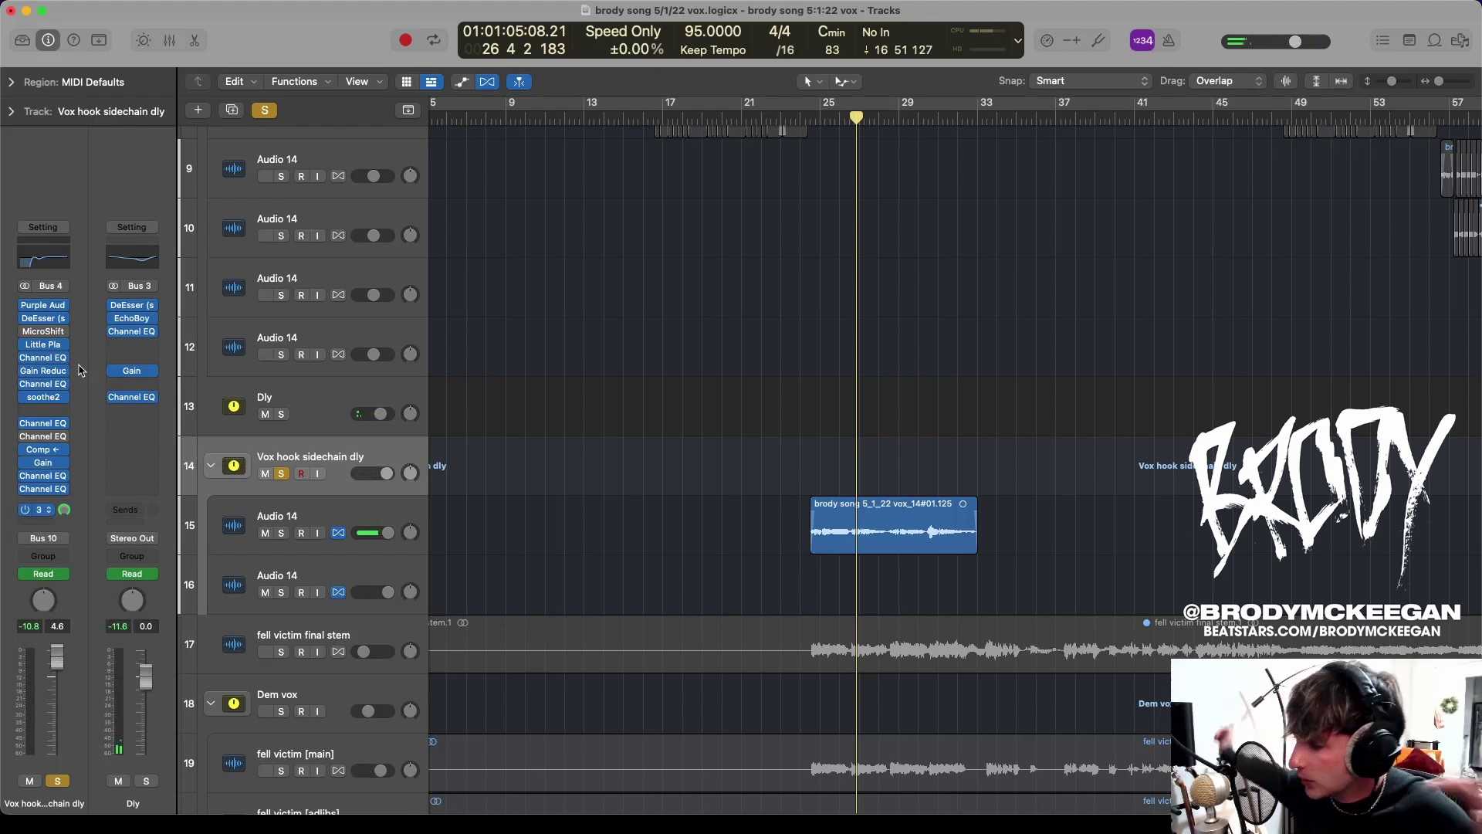
{"action": "left_click", "coordinate": [265, 111]}
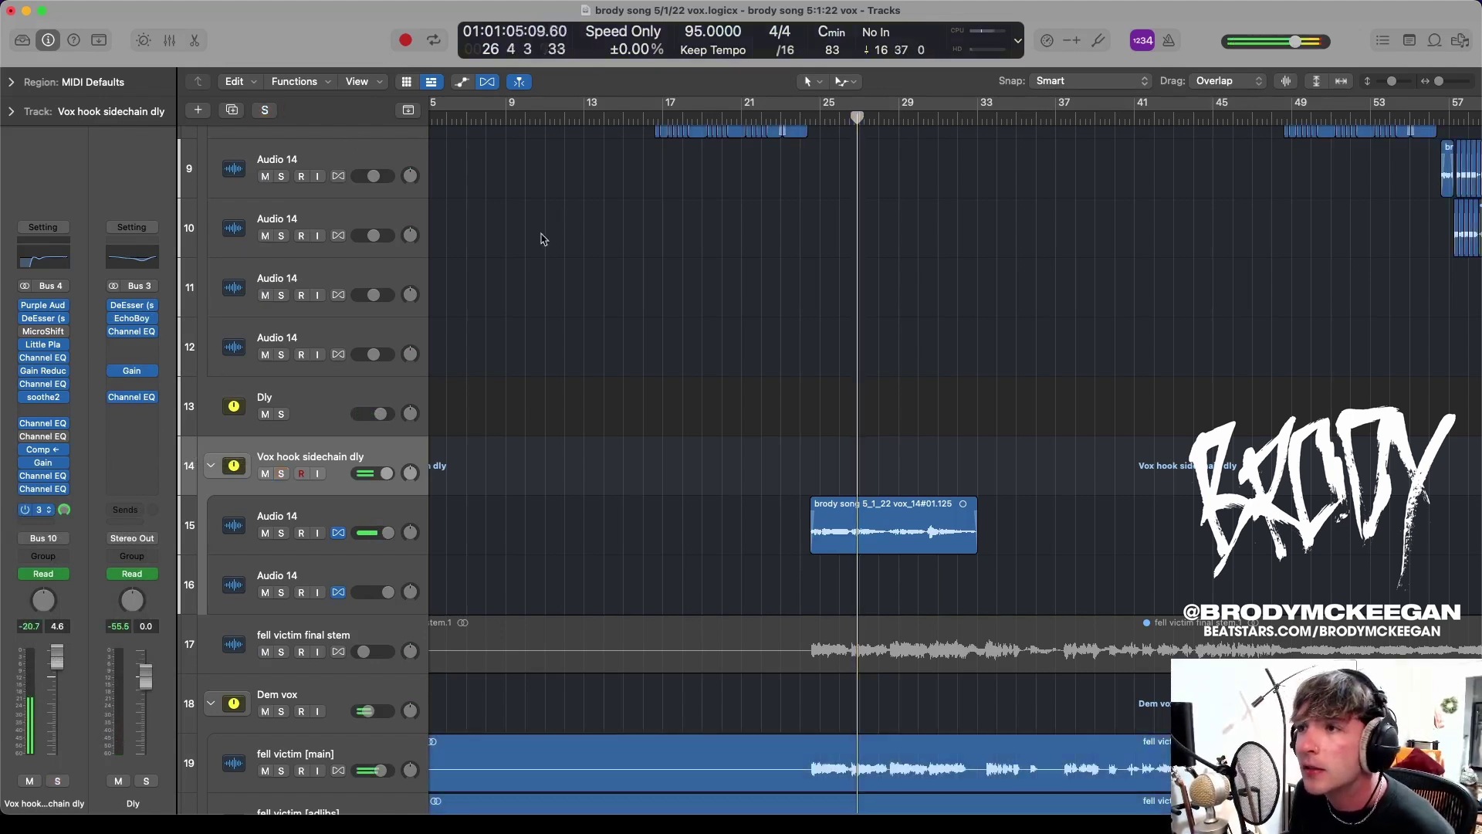
Show the track automation and examine Dly's volume curve around bars 28 to 34, playing from about bar 25
{"action": "left_click", "coordinate": [464, 81]}
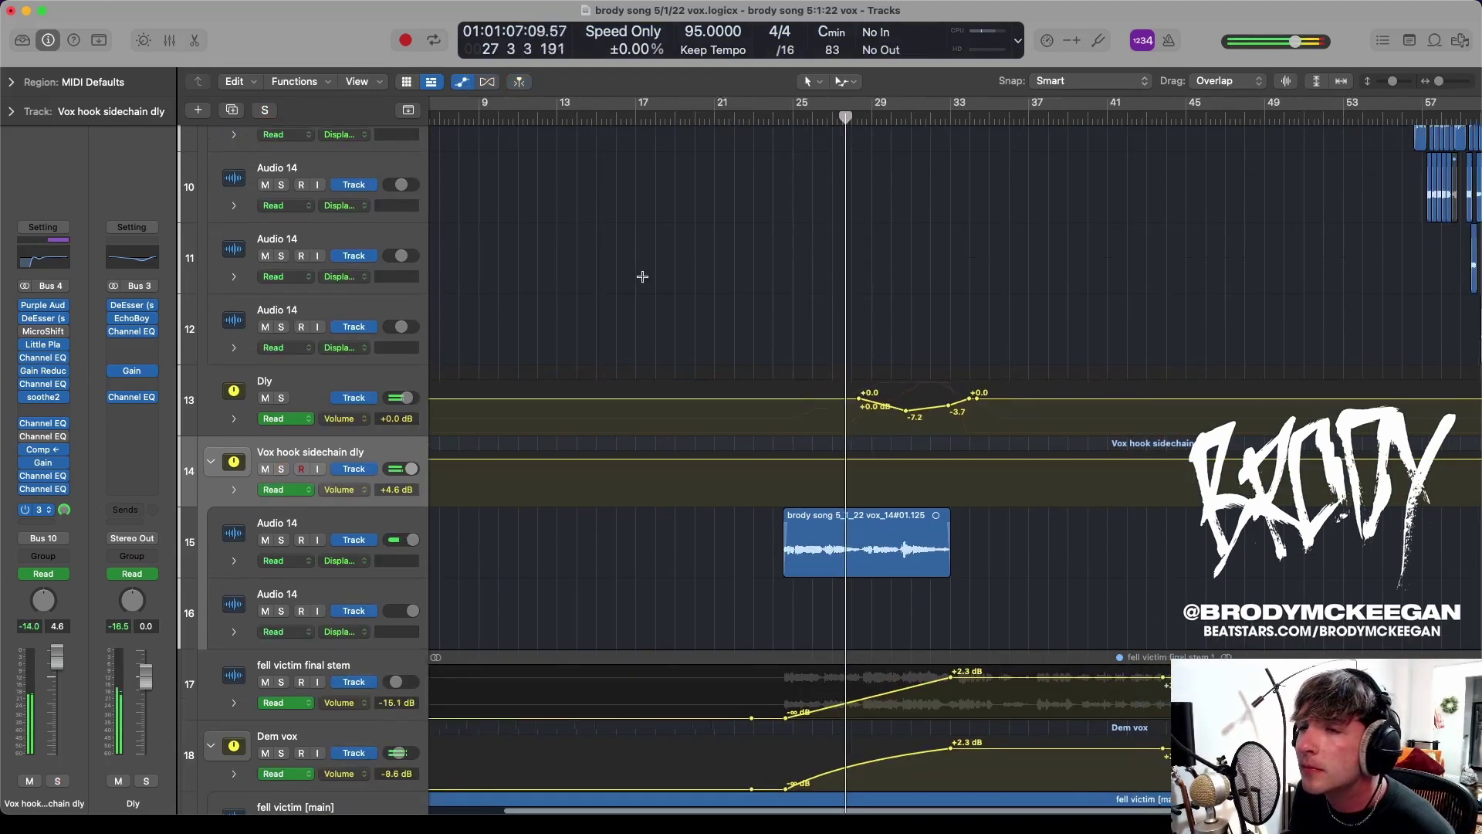
{"action": "left_click", "coordinate": [648, 371]}
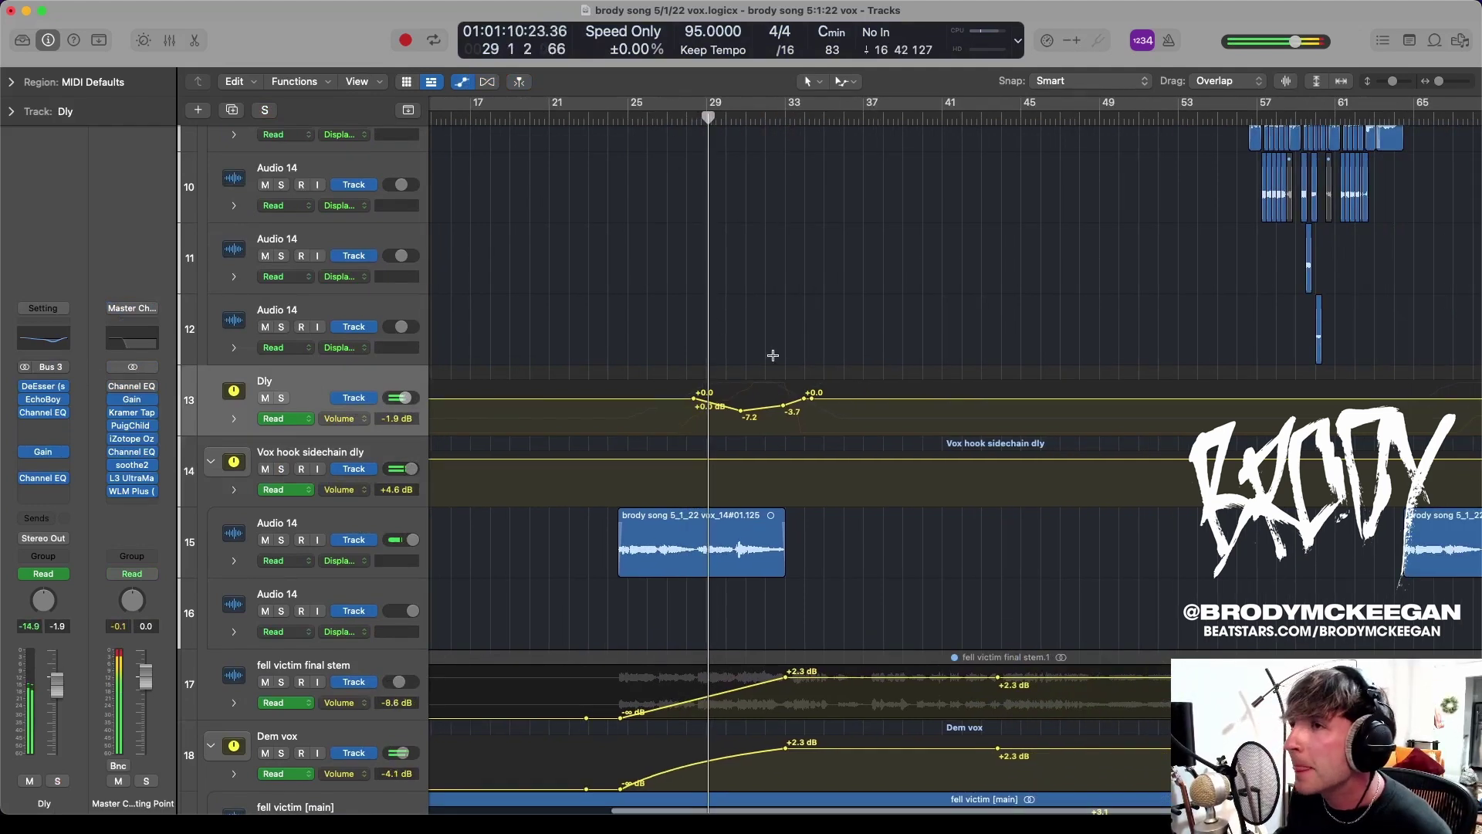
{"action": "key", "text": "super+Down"}
{"action": "key", "text": "super+Down"}
{"action": "key", "text": "super+Down"}
{"action": "key", "text": "super+Right"}
{"action": "key", "text": "super+Right"}
{"action": "key", "text": "super+Right"}
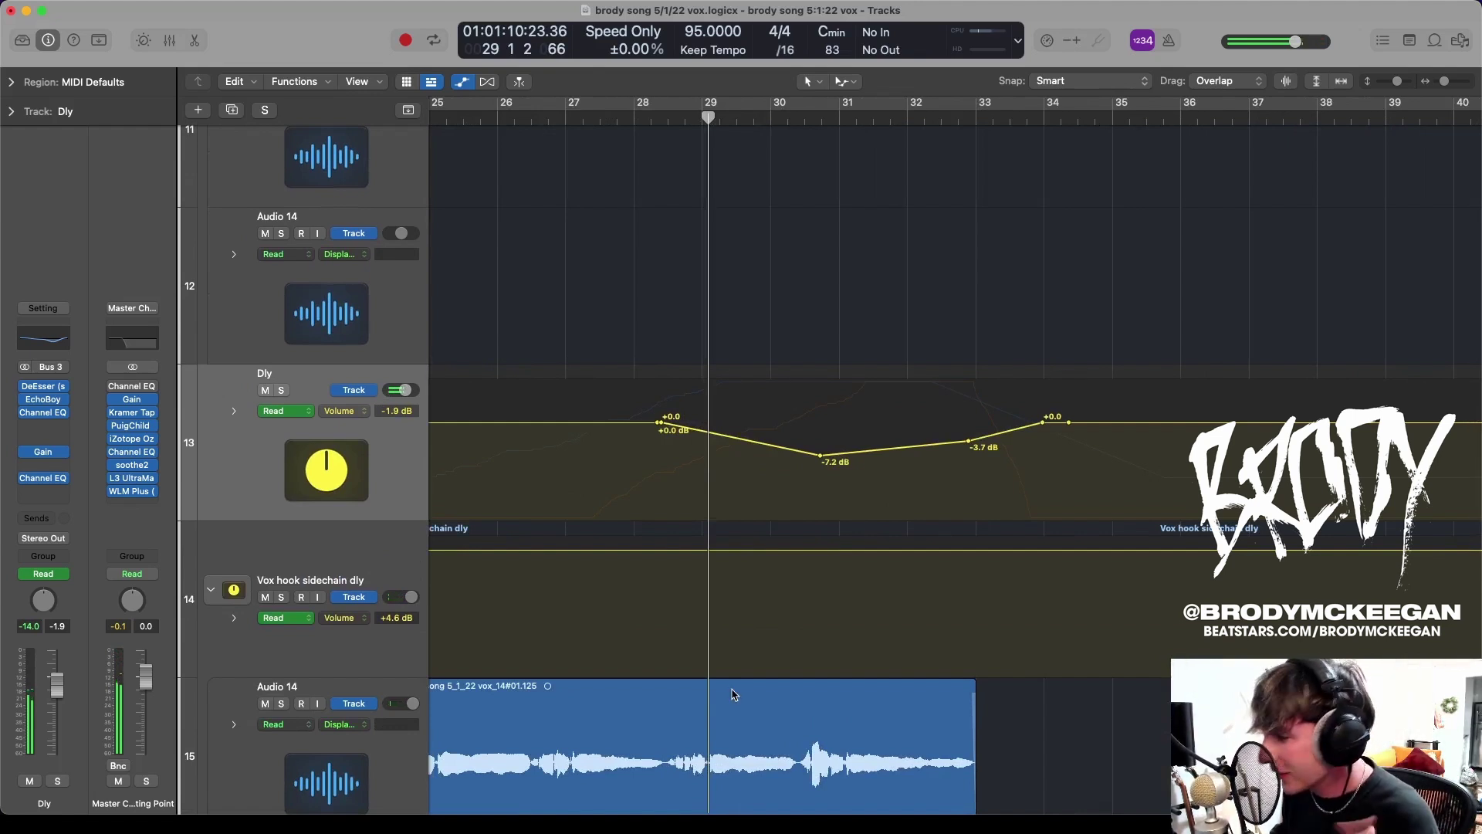
{"action": "left_click", "coordinate": [924, 118]}
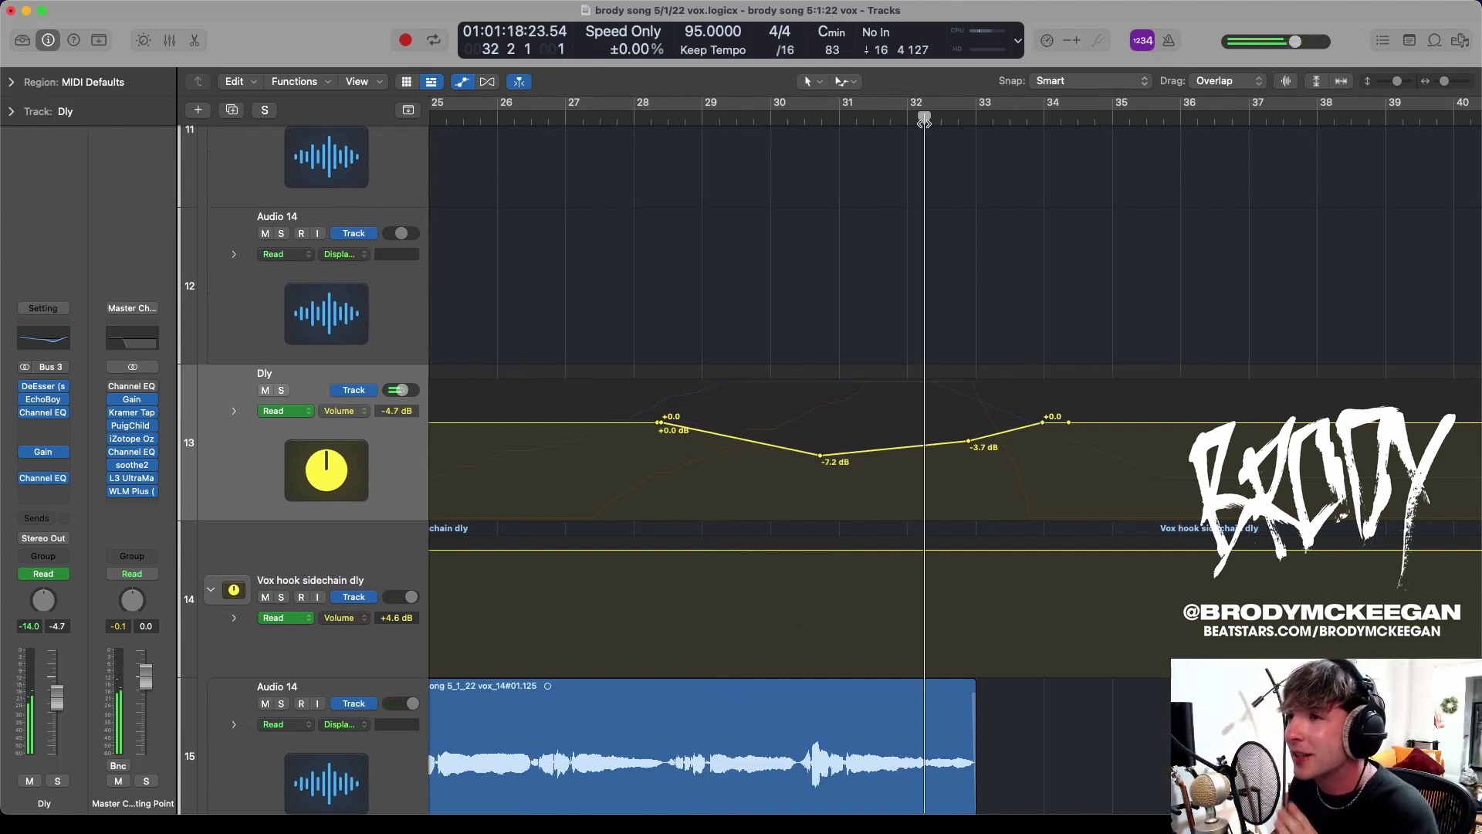
{"action": "scroll", "coordinate": [689, 182], "scroll_direction": "left", "scroll_amount": 3}
{"action": "left_click", "coordinate": [590, 119]}
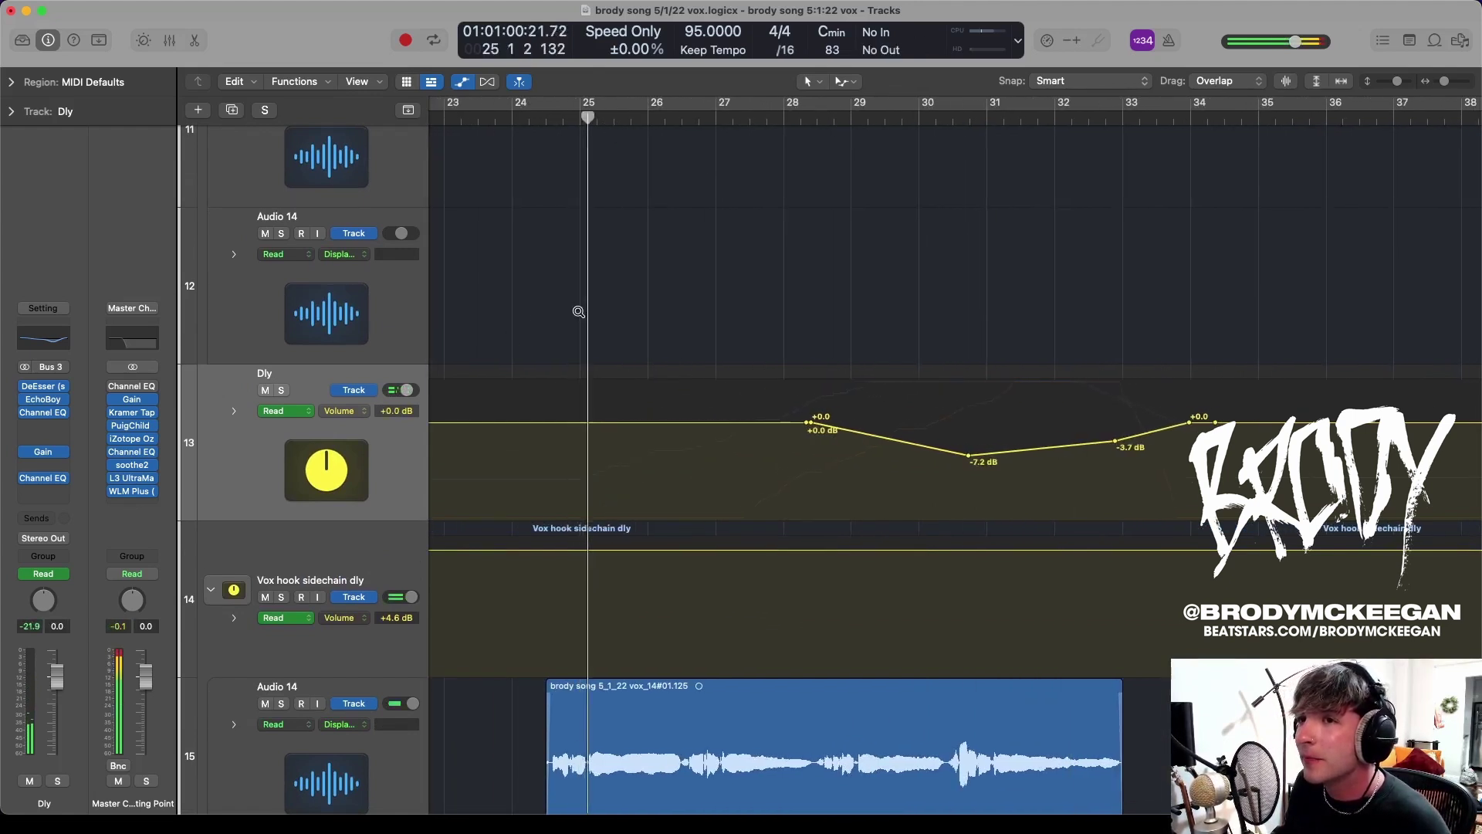
Hide the track automation and mute the brody song 5_1_22 instrumental track
{"action": "key", "text": "a"}
{"action": "key", "text": "super+Up"}
{"action": "scroll", "coordinate": [399, 459], "scroll_direction": "up", "scroll_amount": 6}
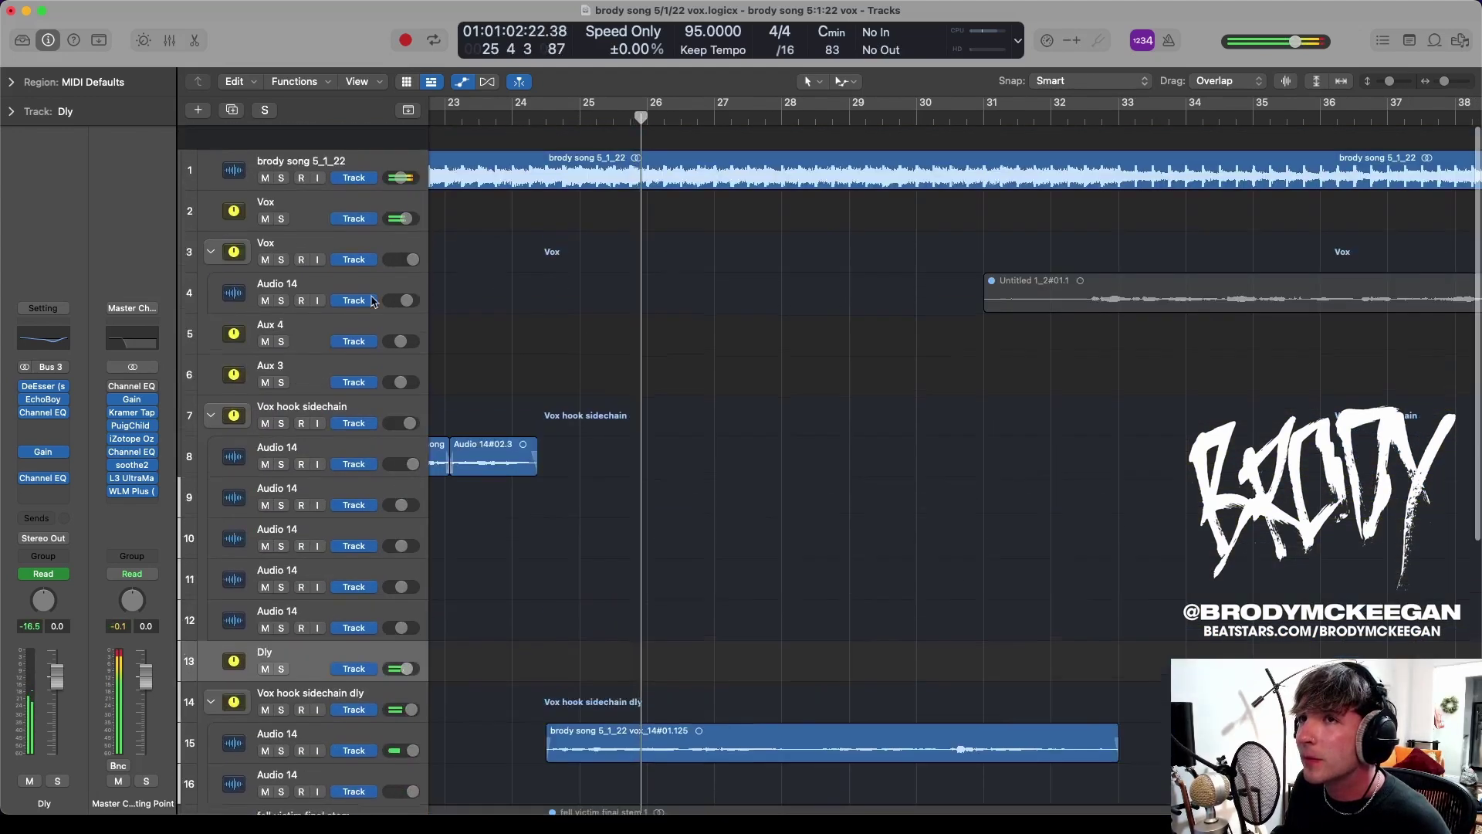
{"action": "left_click", "coordinate": [266, 153]}
{"action": "scroll", "coordinate": [639, 584], "scroll_direction": "down", "scroll_amount": 5}
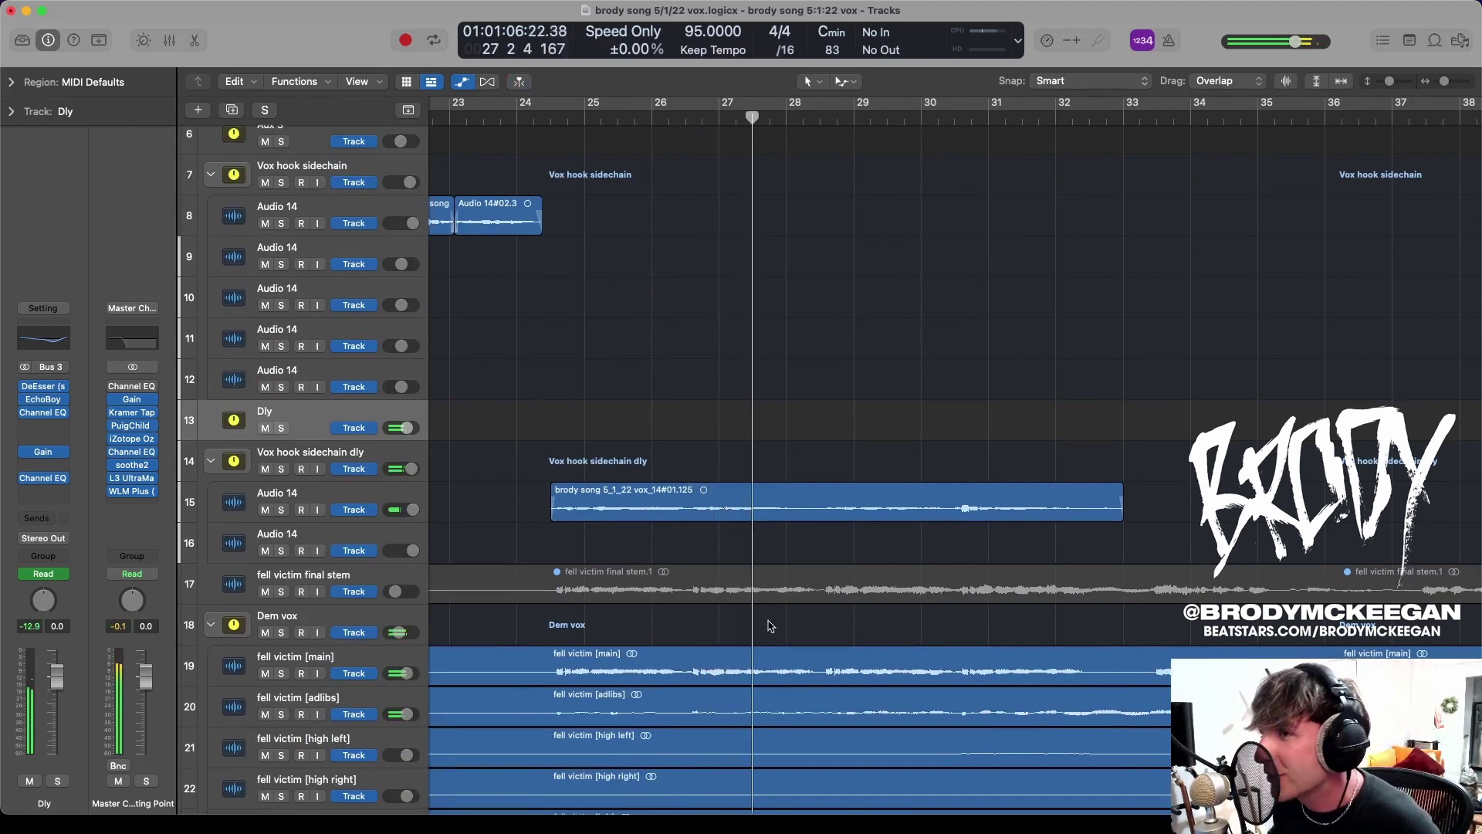
Show the automation again to view the Dly and Dem vox volume curves around bars 24 to 34, and hide it
{"action": "key", "text": "a"}
{"action": "key", "text": "super+Left"}
{"action": "key", "text": "super+Left"}
{"action": "key", "text": "super+Left"}
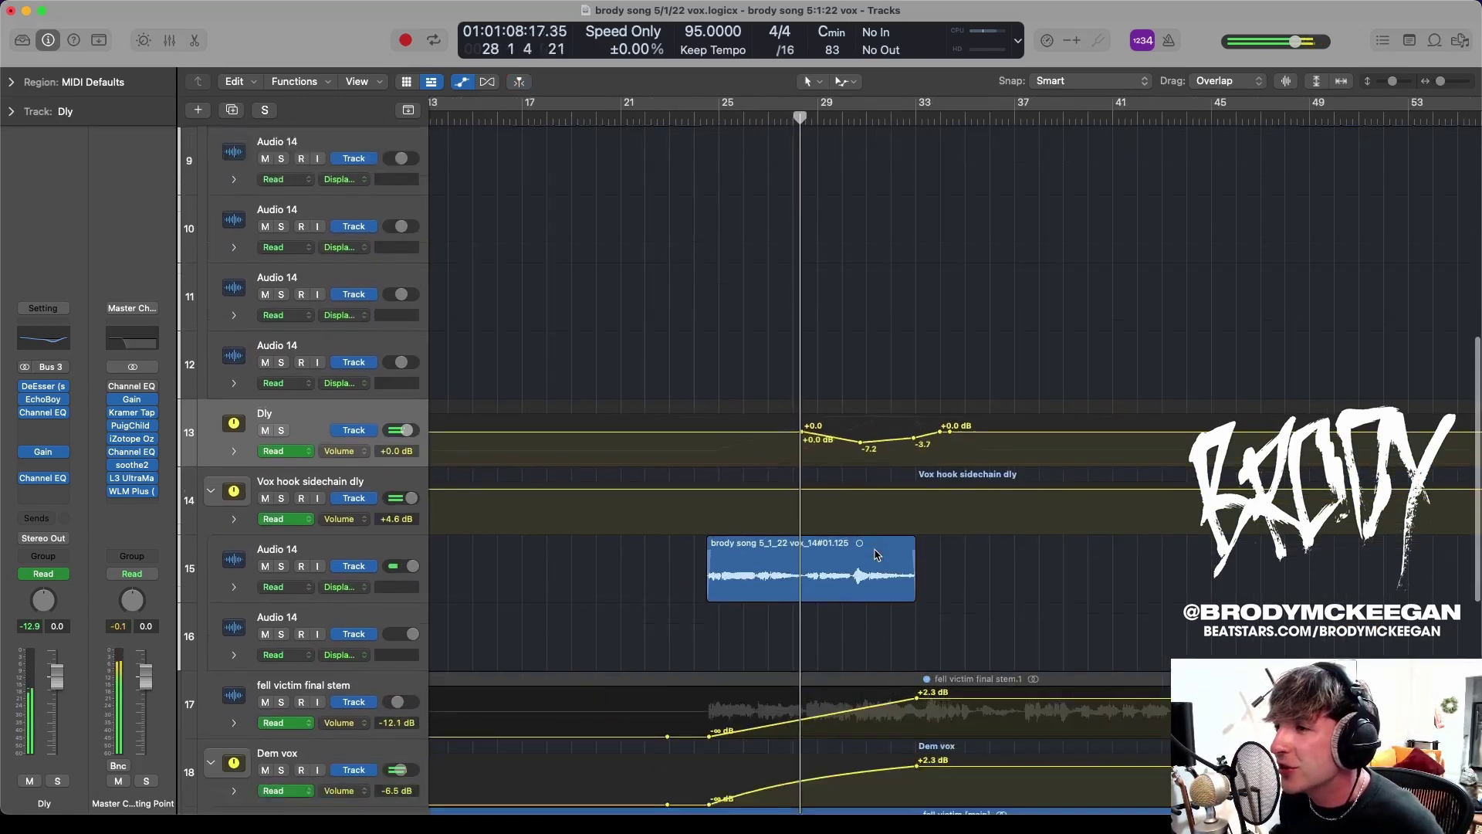
{"action": "key", "text": "a"}
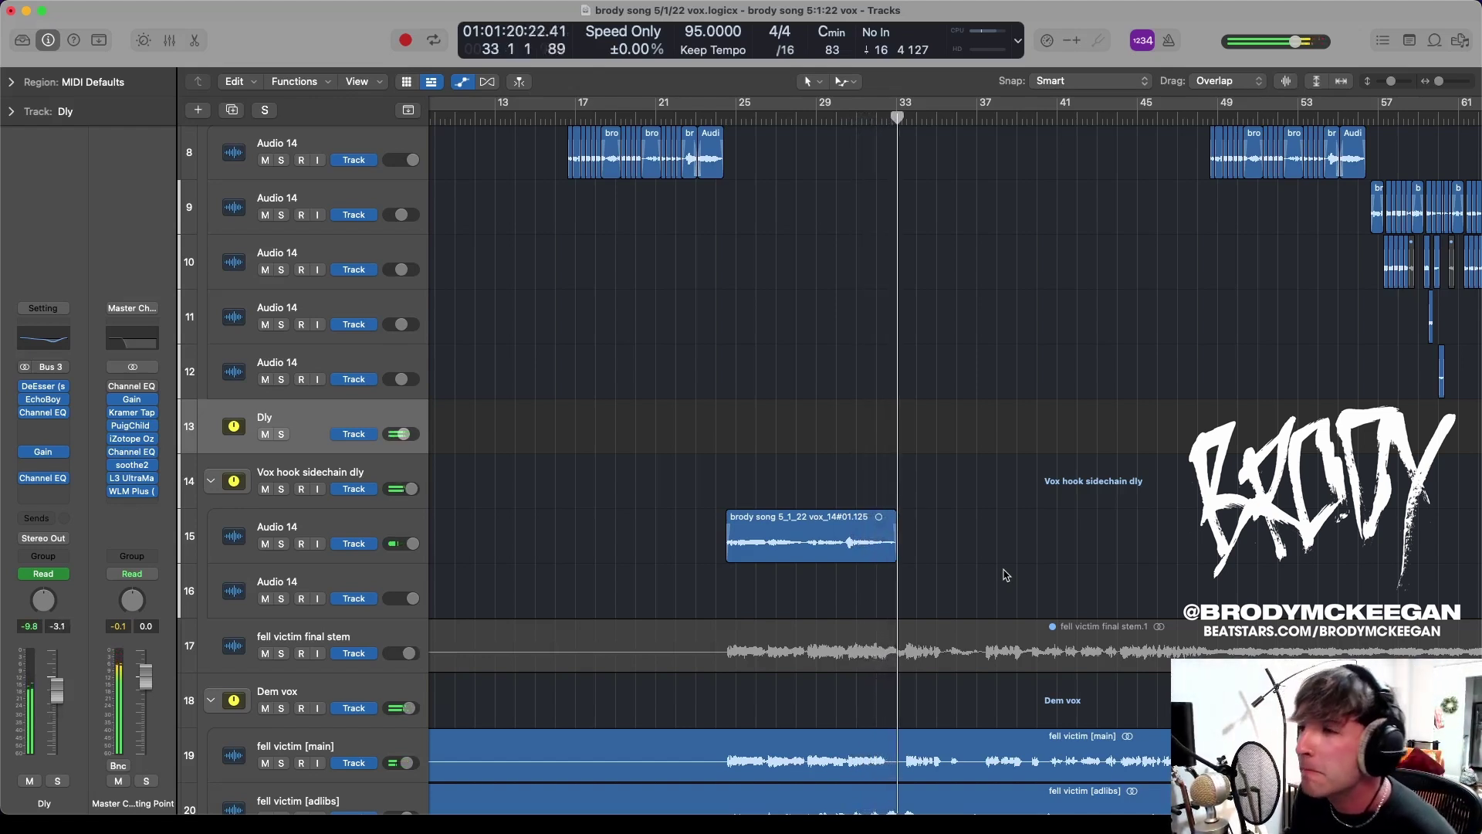
Inspect the channel strips of fell victim [main] and the Dem vox stack during playback
{"action": "scroll", "coordinate": [1006, 575], "scroll_direction": "down", "scroll_amount": 5}
{"action": "scroll", "coordinate": [1006, 575], "scroll_direction": "right", "scroll_amount": 3}
{"action": "scroll", "coordinate": [1006, 600], "scroll_direction": "down", "scroll_amount": 2}
{"action": "scroll", "coordinate": [1006, 600], "scroll_direction": "right", "scroll_amount": 2}
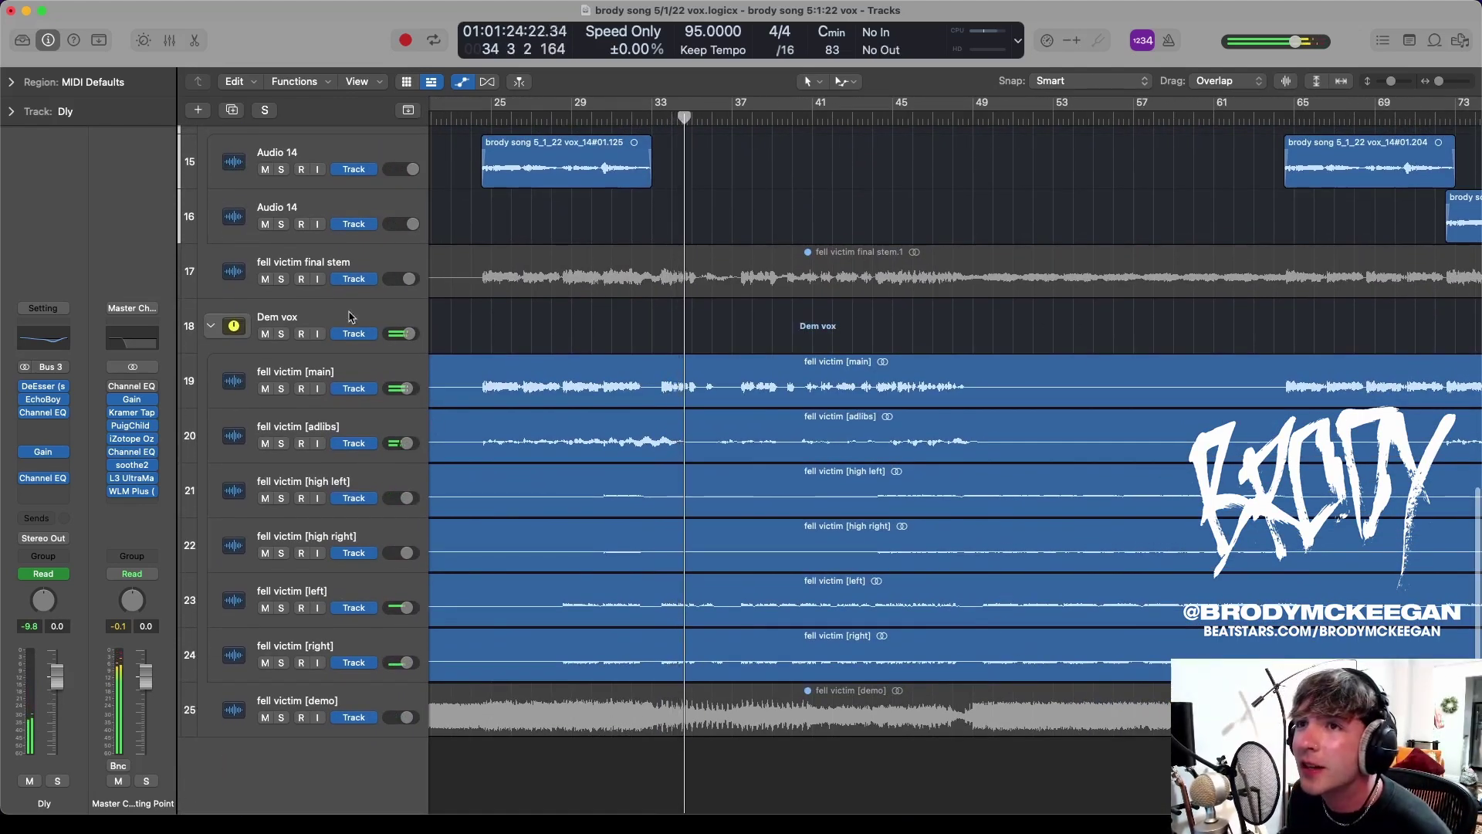
{"action": "left_click", "coordinate": [351, 346]}
{"action": "left_click", "coordinate": [366, 361]}
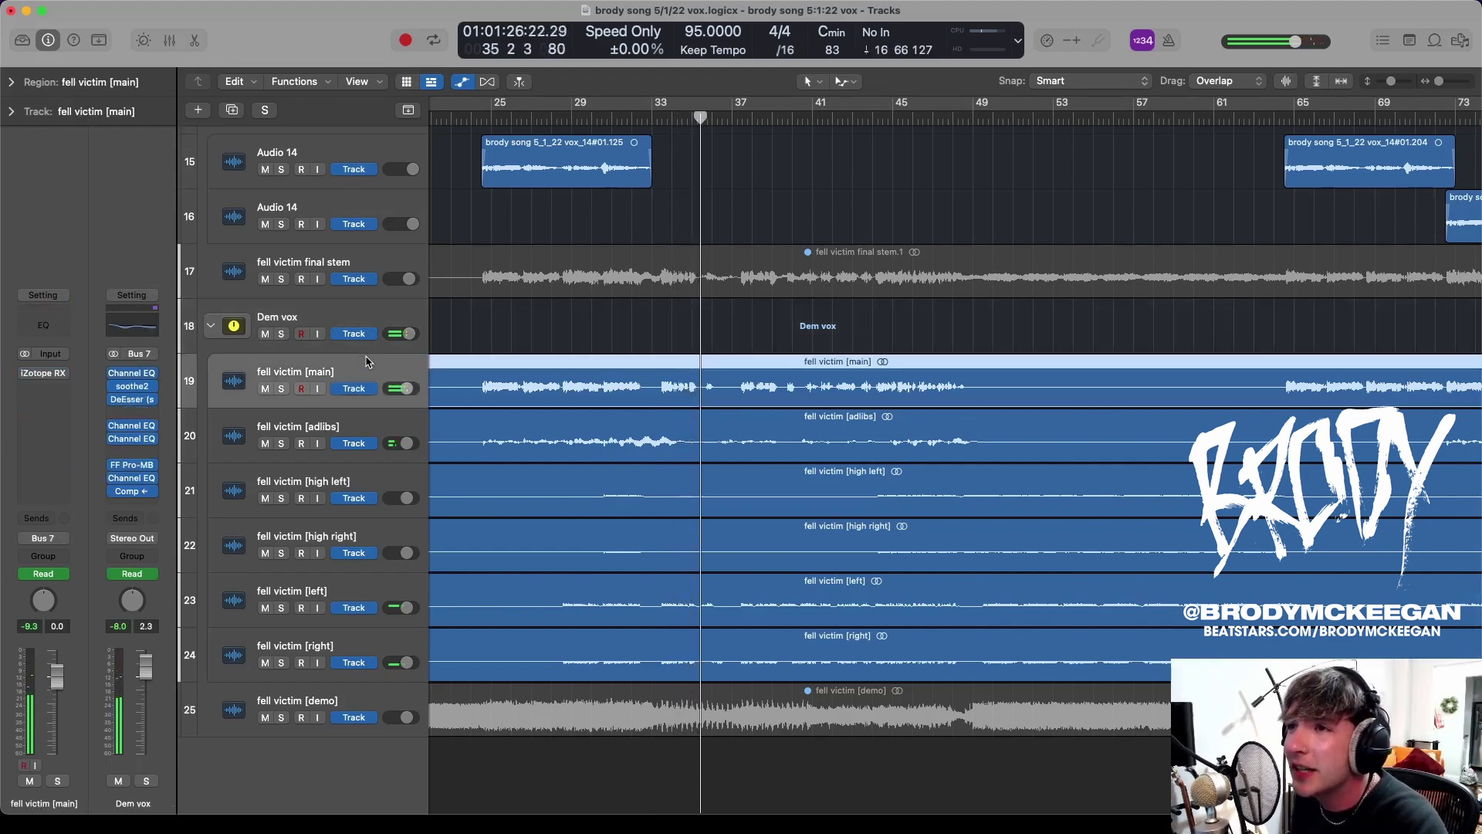
{"action": "left_click", "coordinate": [365, 350]}
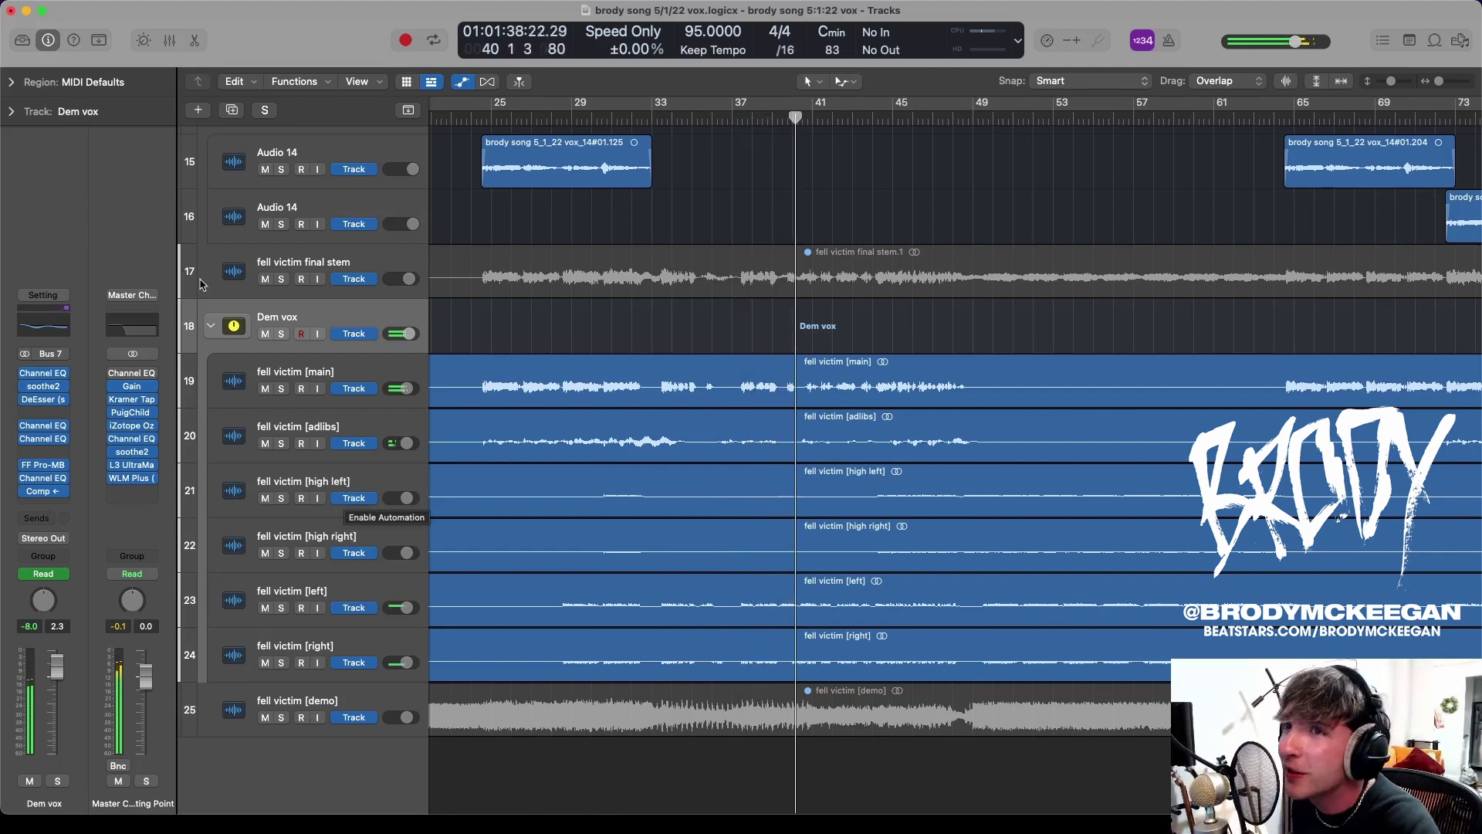
Unmute the brody song 5_1_22 instrumental track and listen to it together with the Dem vox stack
{"action": "scroll", "coordinate": [320, 332], "scroll_direction": "up", "scroll_amount": 10}
{"action": "left_click", "coordinate": [264, 161]}
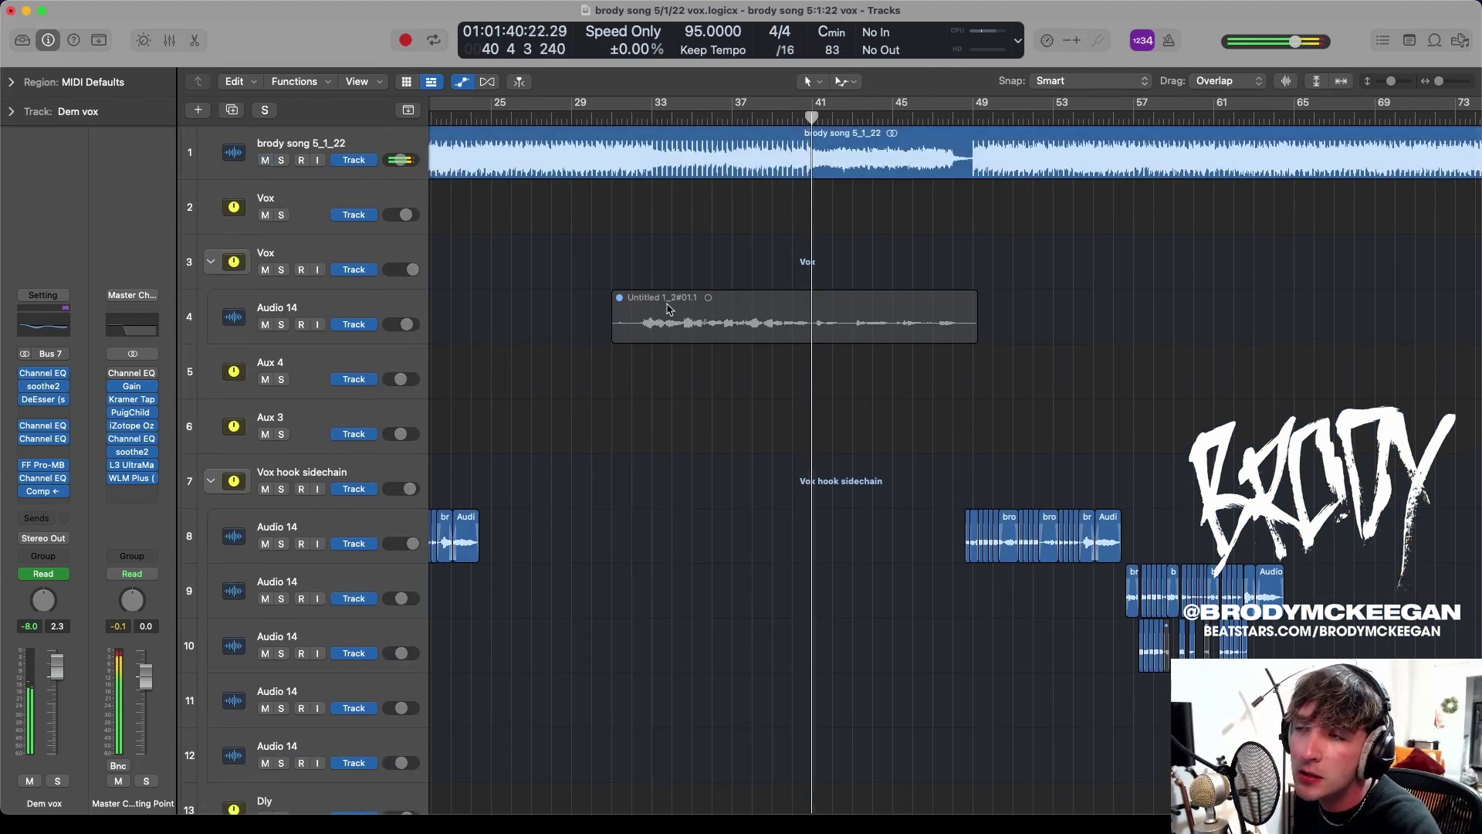
{"action": "scroll", "coordinate": [540, 347], "scroll_direction": "down", "scroll_amount": 15}
{"action": "scroll", "coordinate": [670, 310], "scroll_direction": "up", "scroll_amount": 5}
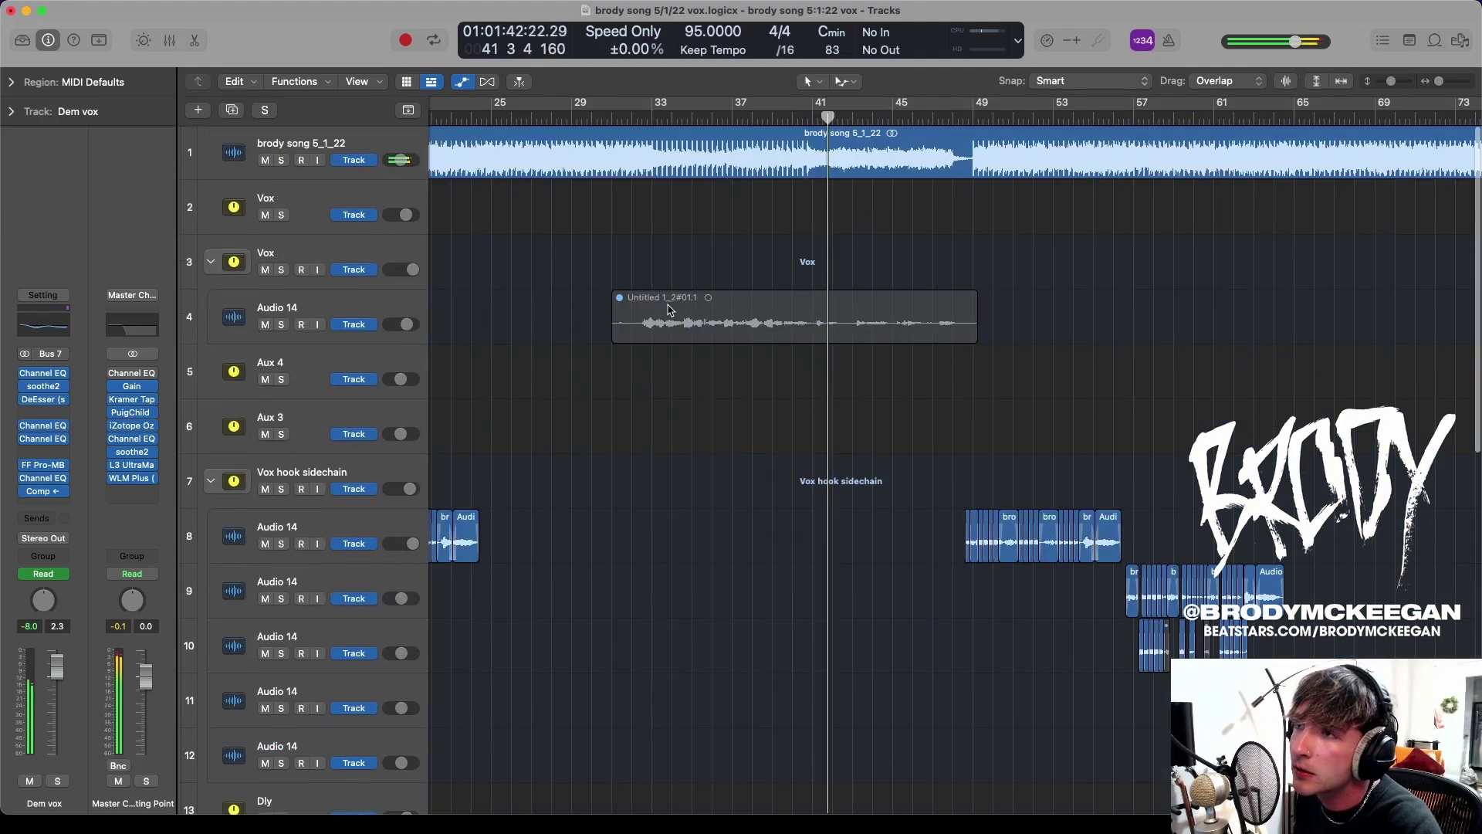
{"action": "scroll", "coordinate": [670, 310], "scroll_direction": "down", "scroll_amount": 6}
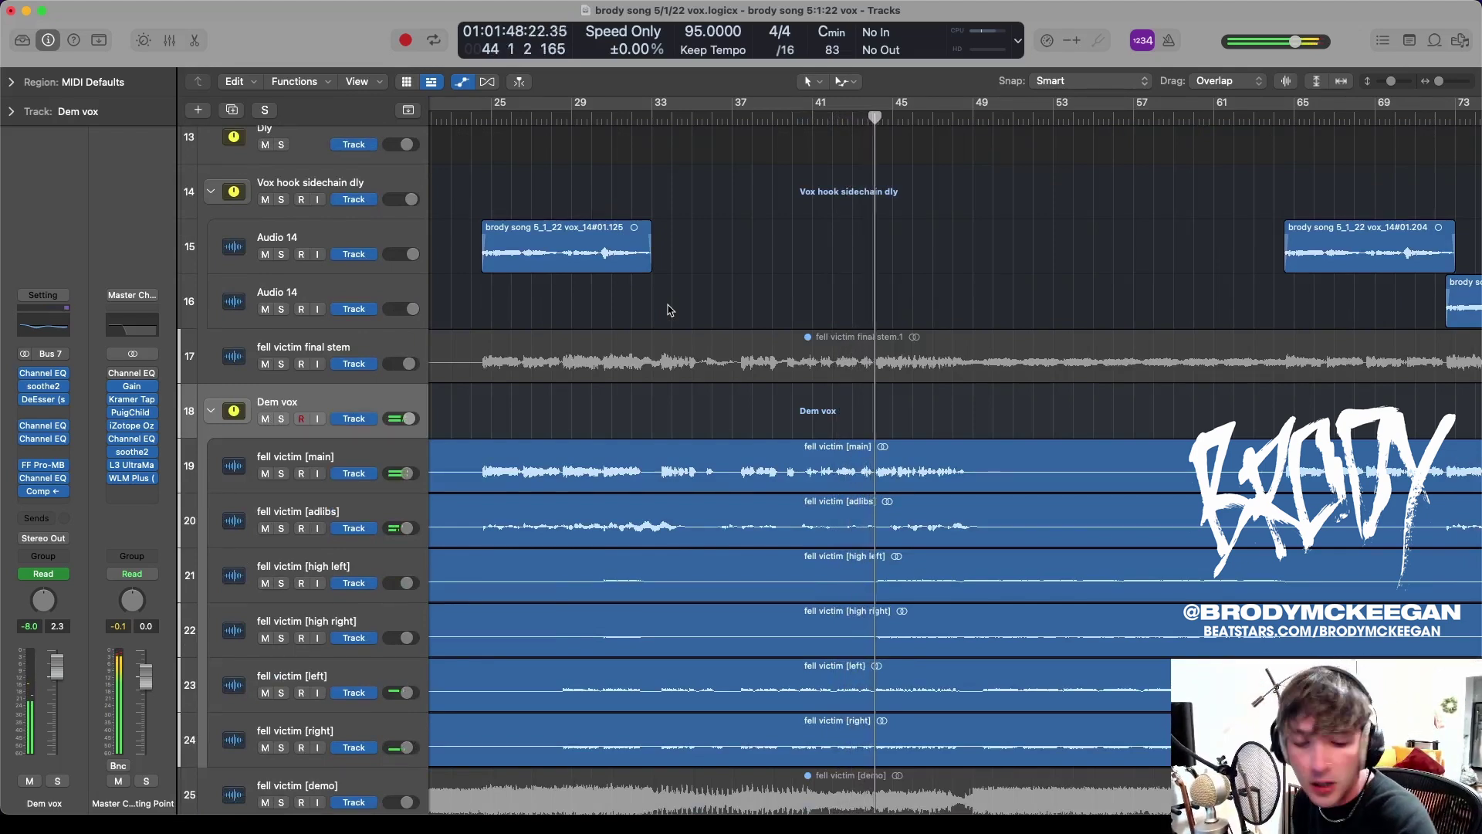
{"action": "scroll", "coordinate": [700, 393], "scroll_direction": "down", "scroll_amount": 3}
{"action": "scroll", "coordinate": [700, 394], "scroll_direction": "right", "scroll_amount": 3}
Play the later hook from about bar 55 with the Vox hook sidechain stack soloed, and remove the solo
{"action": "key", "text": "z"}
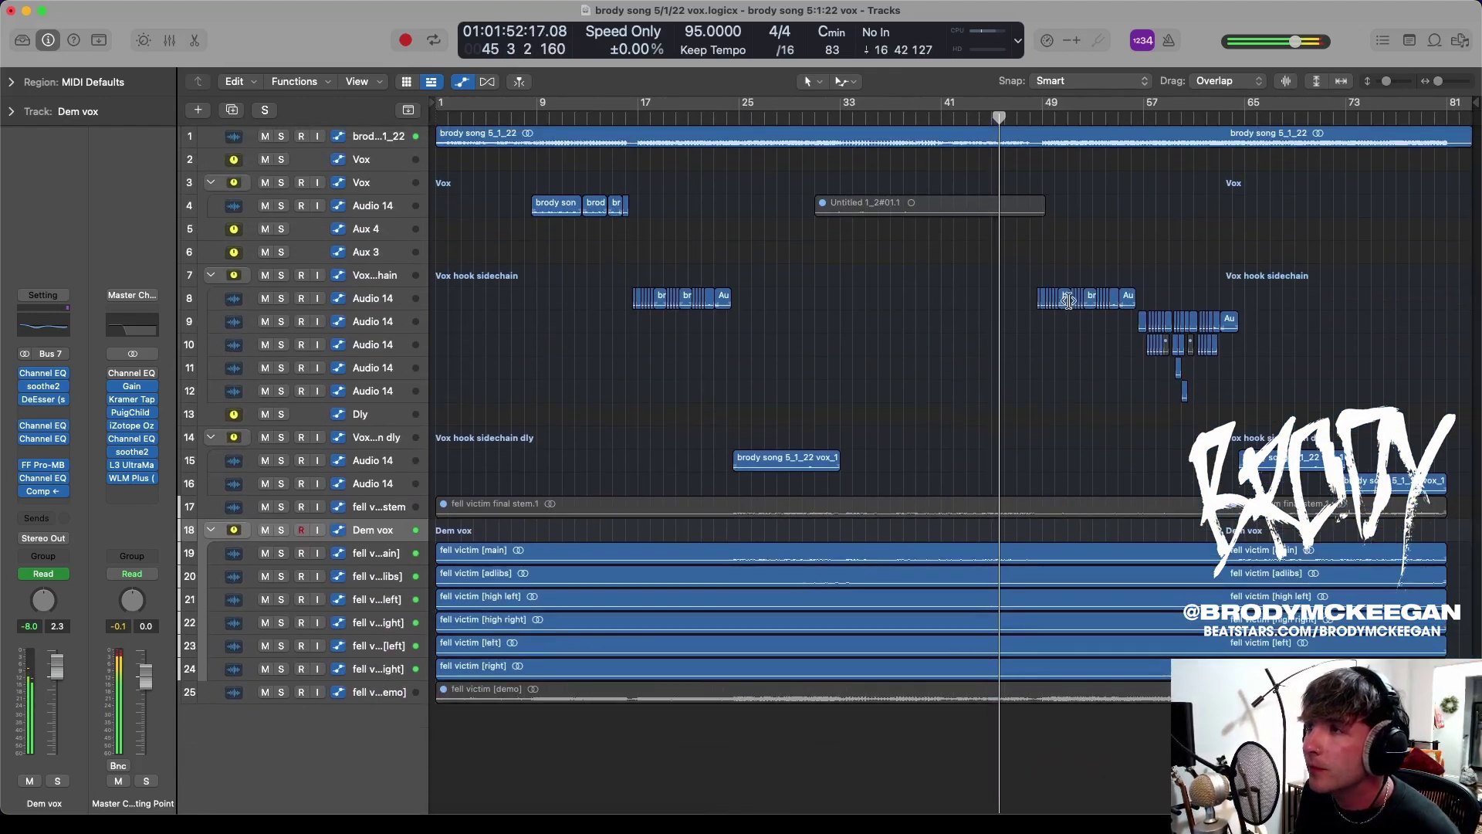
{"action": "key", "text": "z"}
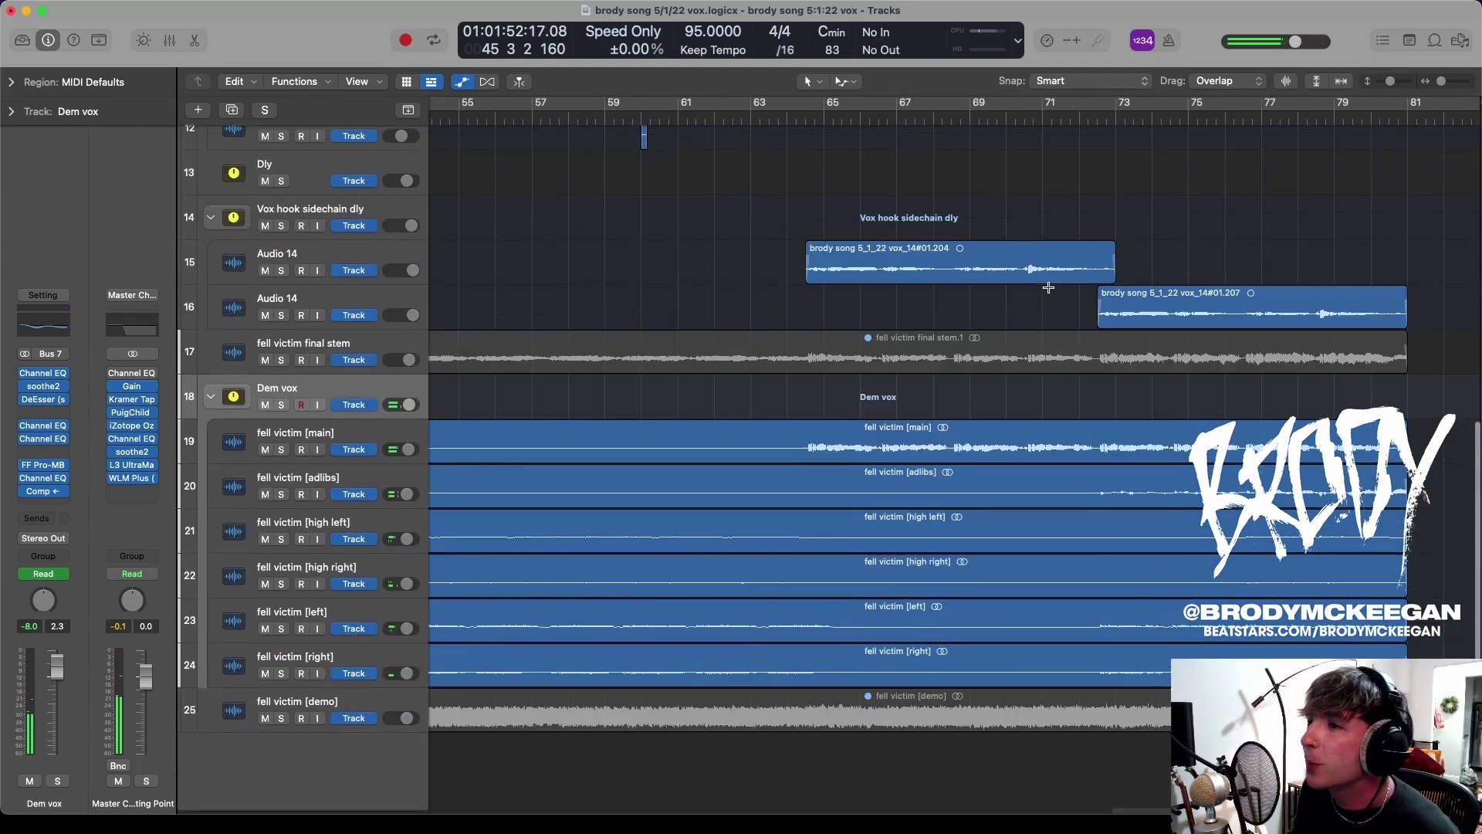
{"action": "scroll", "coordinate": [1048, 287], "scroll_direction": "left", "scroll_amount": 5}
{"action": "scroll", "coordinate": [743, 221], "scroll_direction": "up", "scroll_amount": 10}
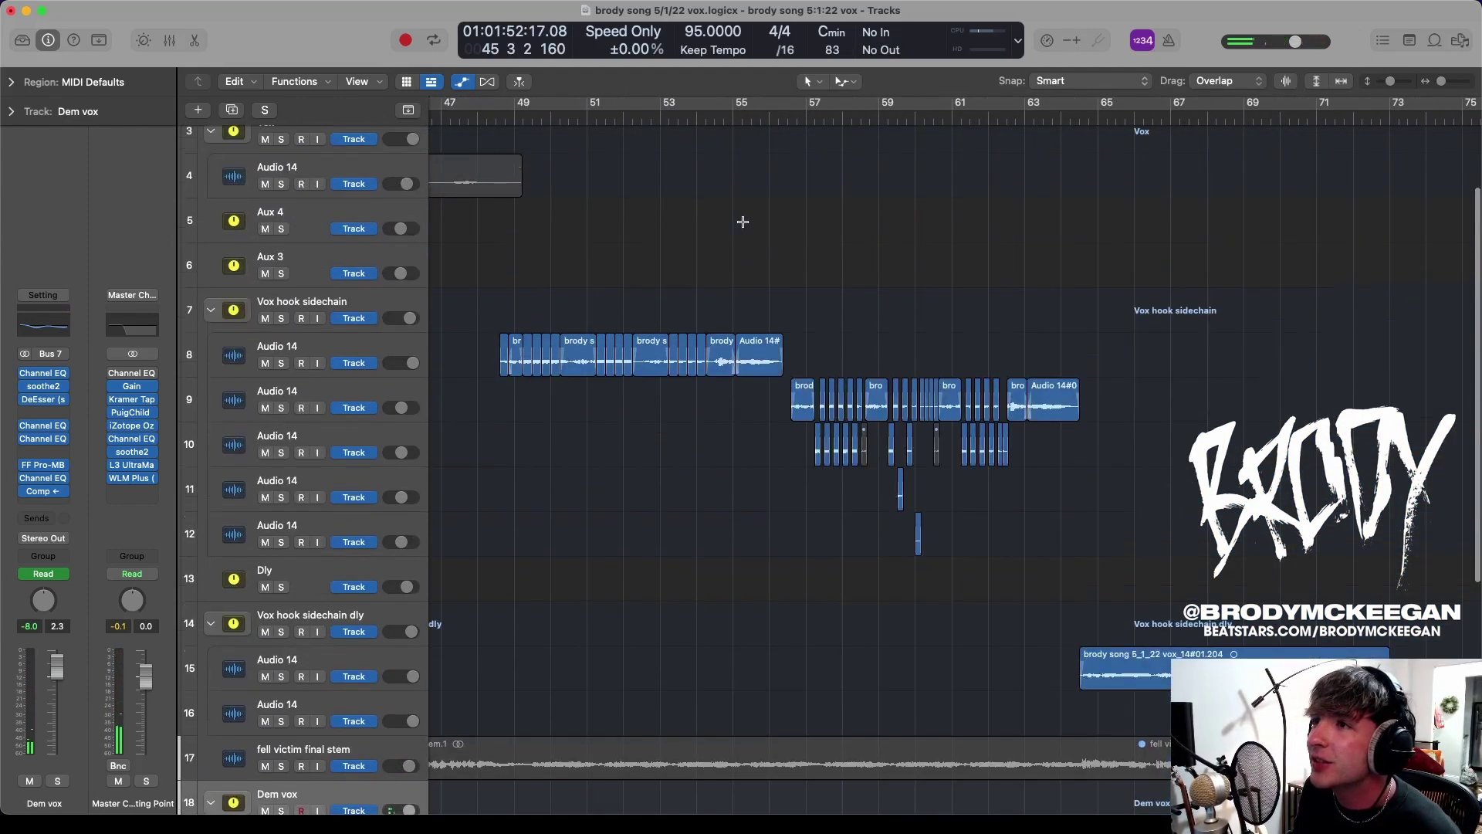
{"action": "left_click", "coordinate": [766, 123]}
{"action": "scroll", "coordinate": [853, 370], "scroll_direction": "down", "scroll_amount": 1}
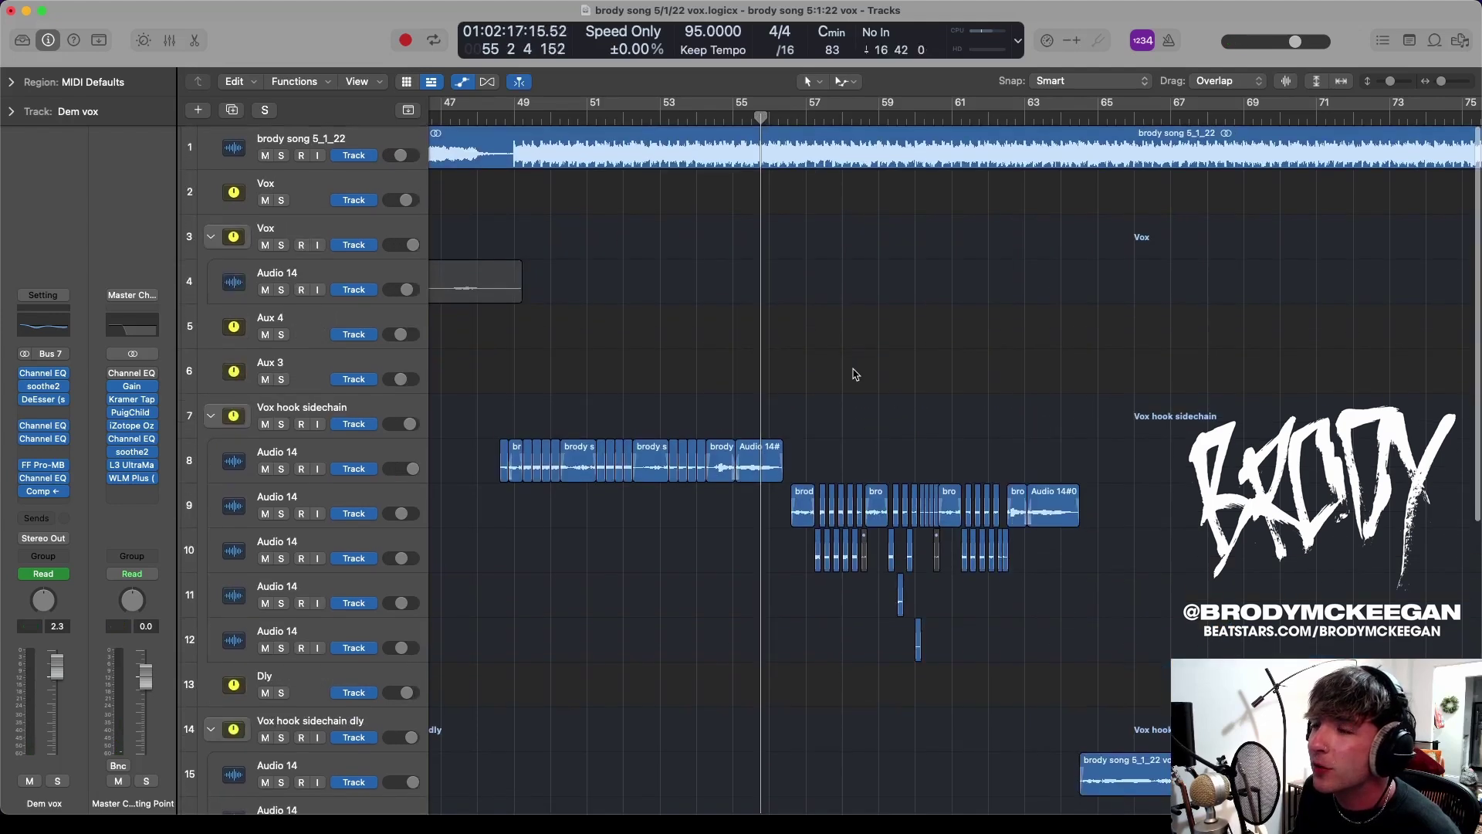
{"action": "key", "text": "space"}
{"action": "left_click", "coordinate": [282, 298]}
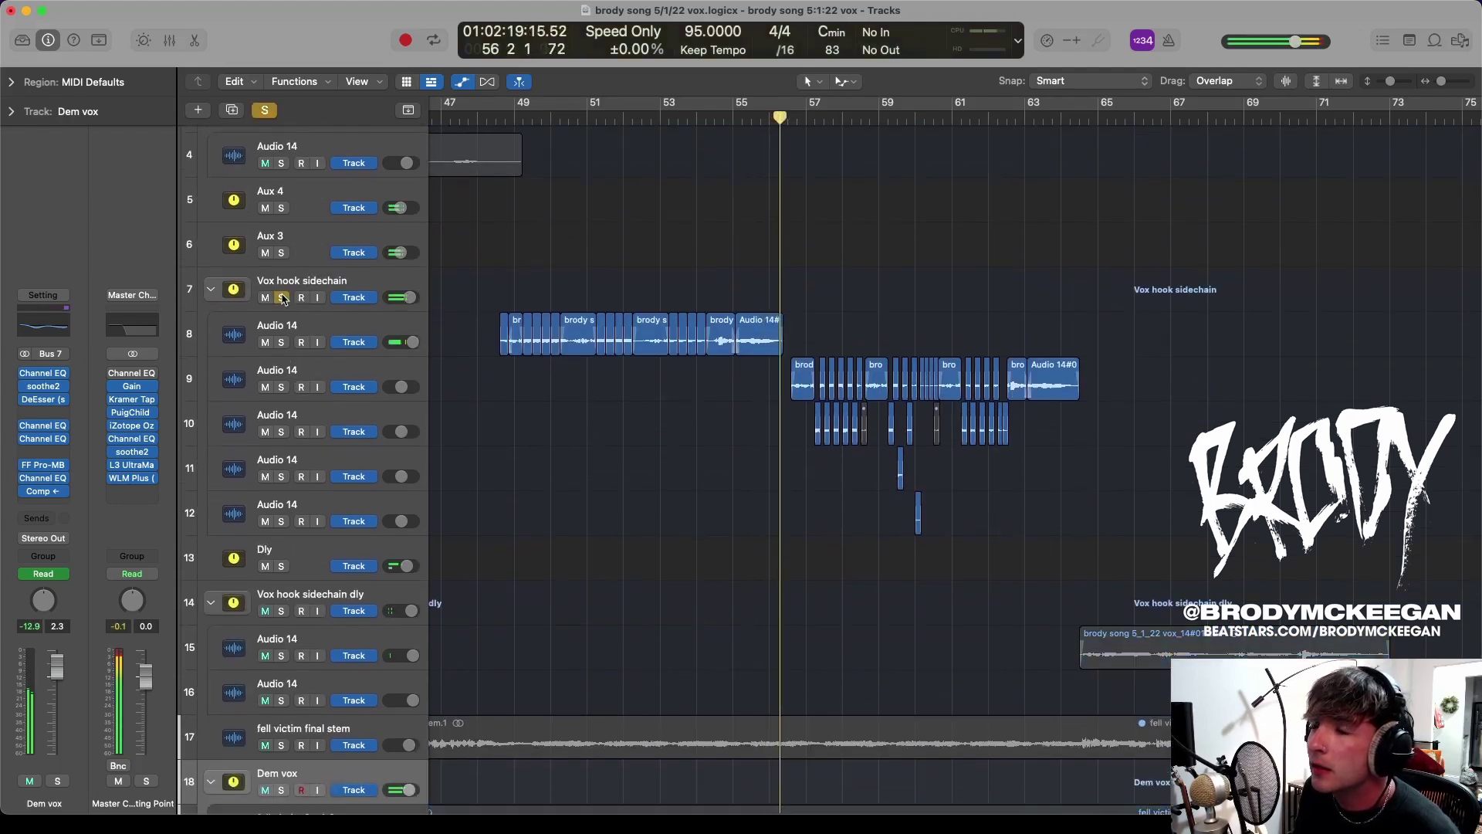
{"action": "left_click", "coordinate": [283, 298]}
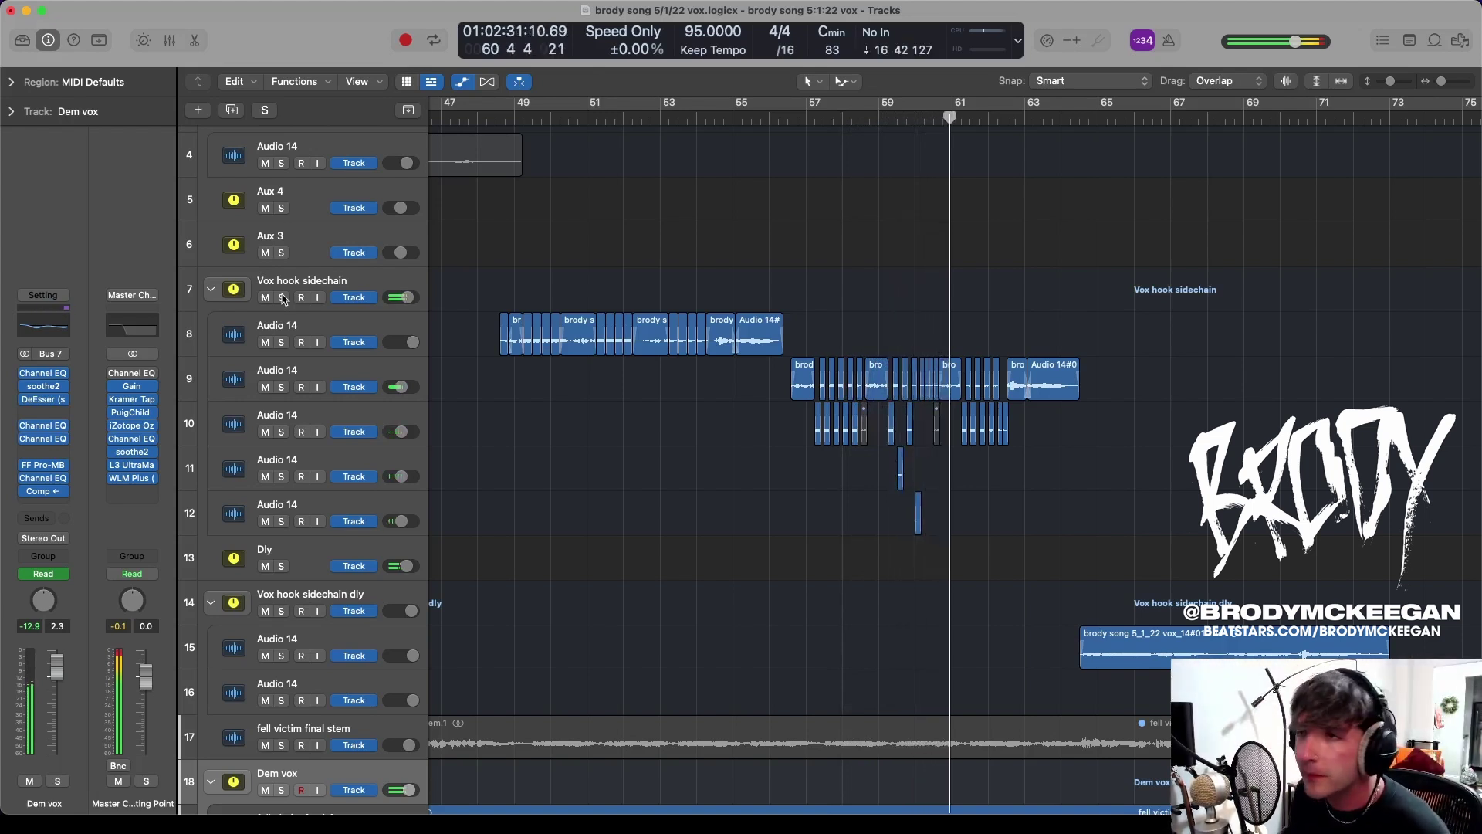
{"action": "scroll", "coordinate": [549, 530], "scroll_direction": "down", "scroll_amount": 3}
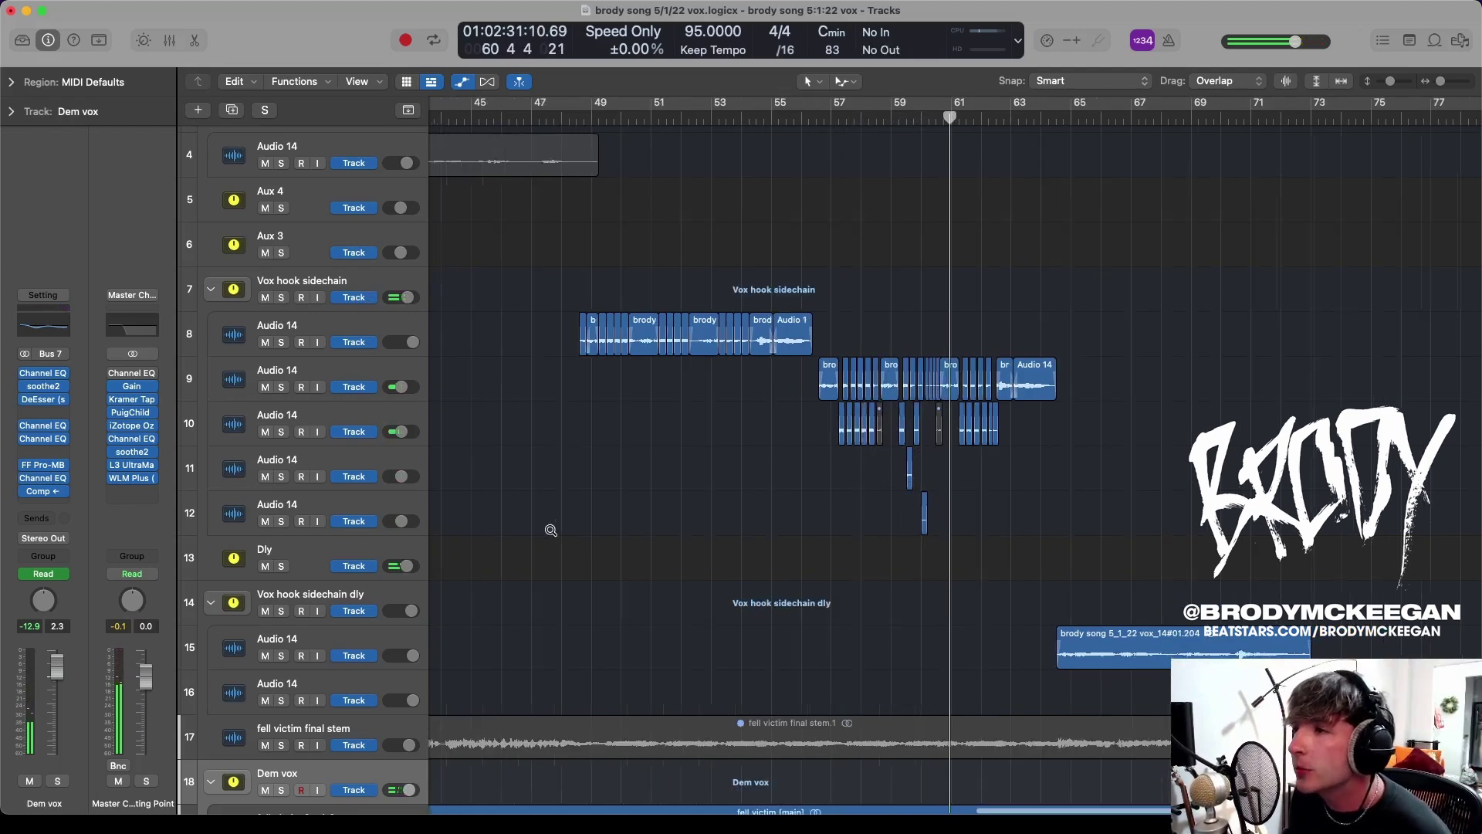
Inspect the channel strips of the first three Audio 14 tracks in the Vox hook sidechain stack, alongside their automation
{"action": "left_click", "coordinate": [327, 407]}
{"action": "key", "text": "Up"}
{"action": "key", "text": "Down"}
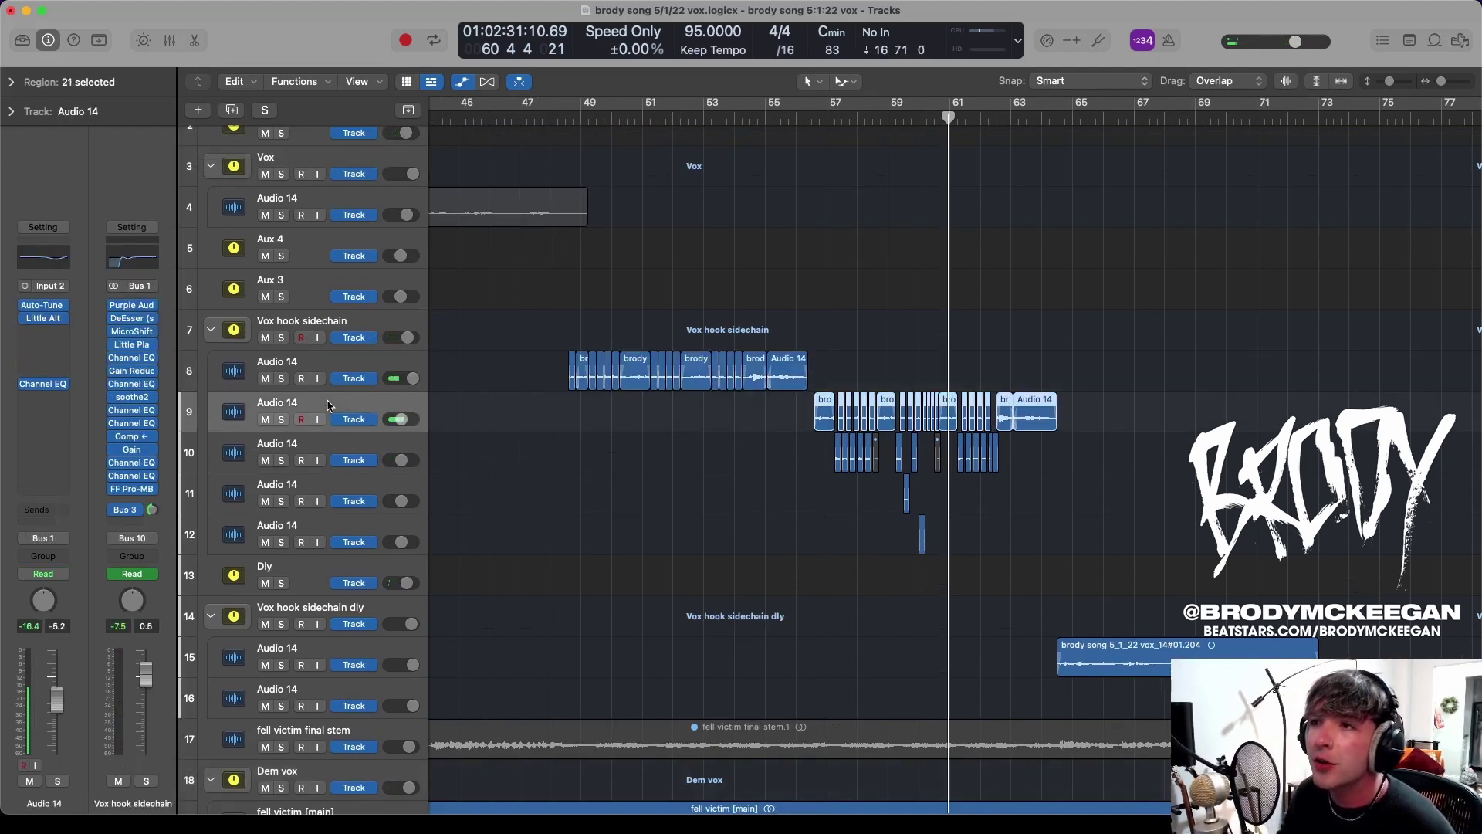
{"action": "key", "text": "Down"}
{"action": "scroll", "coordinate": [558, 441], "scroll_direction": "up", "scroll_amount": 4}
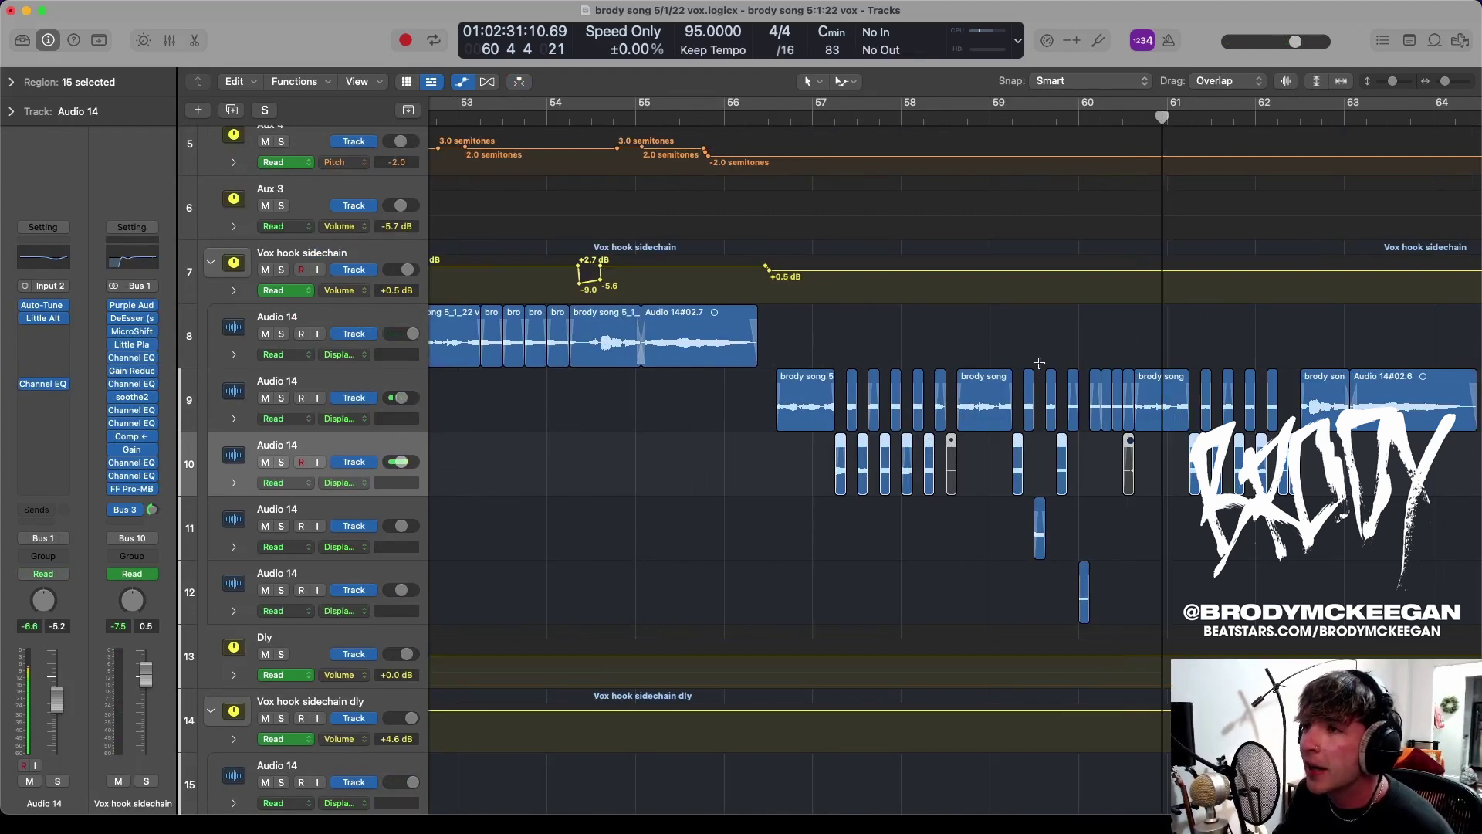
{"action": "key", "text": "super+Right"}
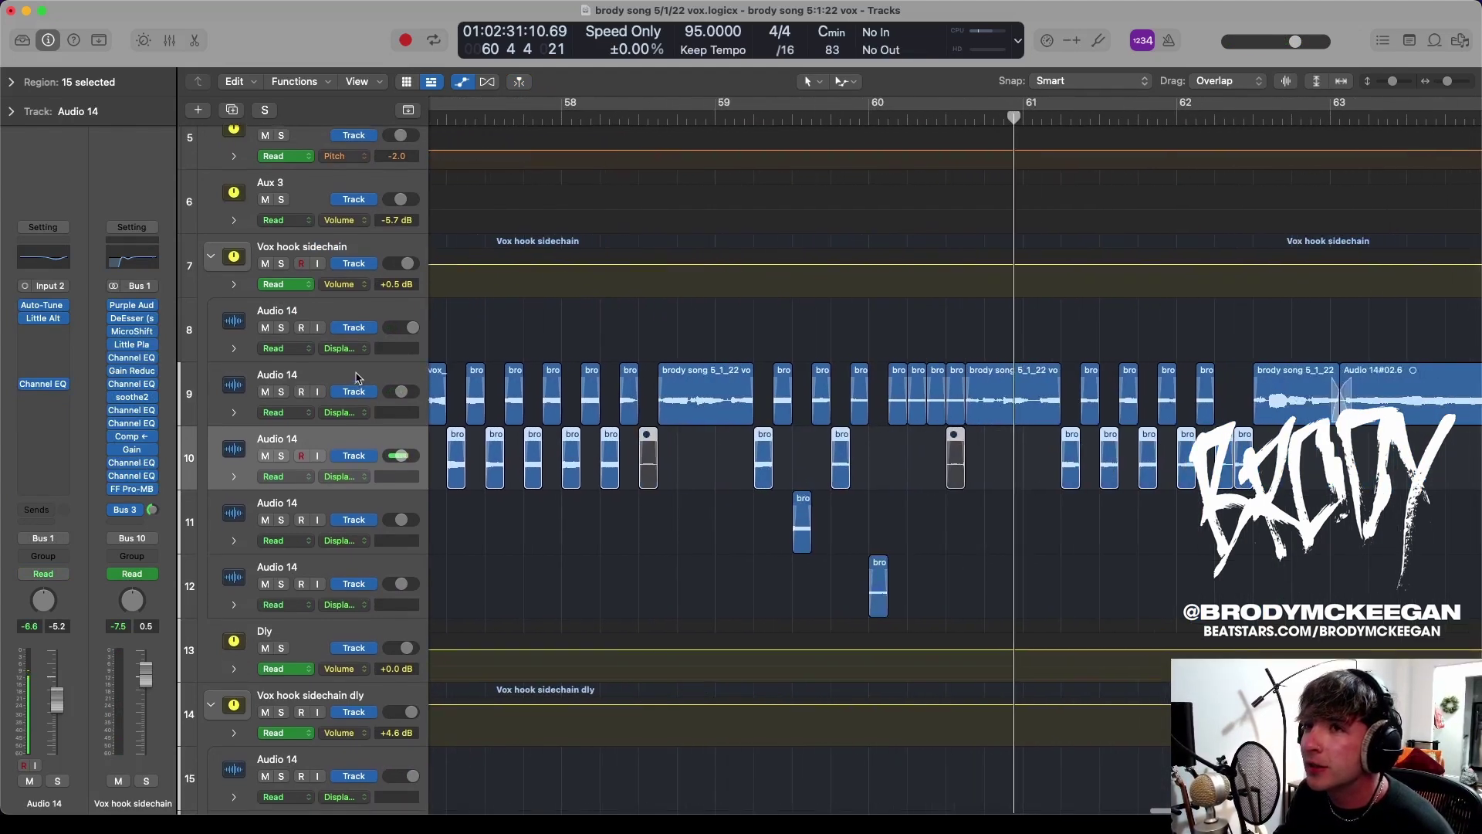
Select Audio 14 on track 9 and examine its chopped hook regions between about bars 56 and 65
{"action": "left_click", "coordinate": [354, 376]}
{"action": "key", "text": "super+Left"}
{"action": "key", "text": "super+Left"}
{"action": "key", "text": "super+Left"}
{"action": "key", "text": "super+Left"}
{"action": "scroll", "coordinate": [673, 402], "scroll_direction": "left", "scroll_amount": 4}
{"action": "key", "text": "super+Right"}
{"action": "key", "text": "super+Right"}
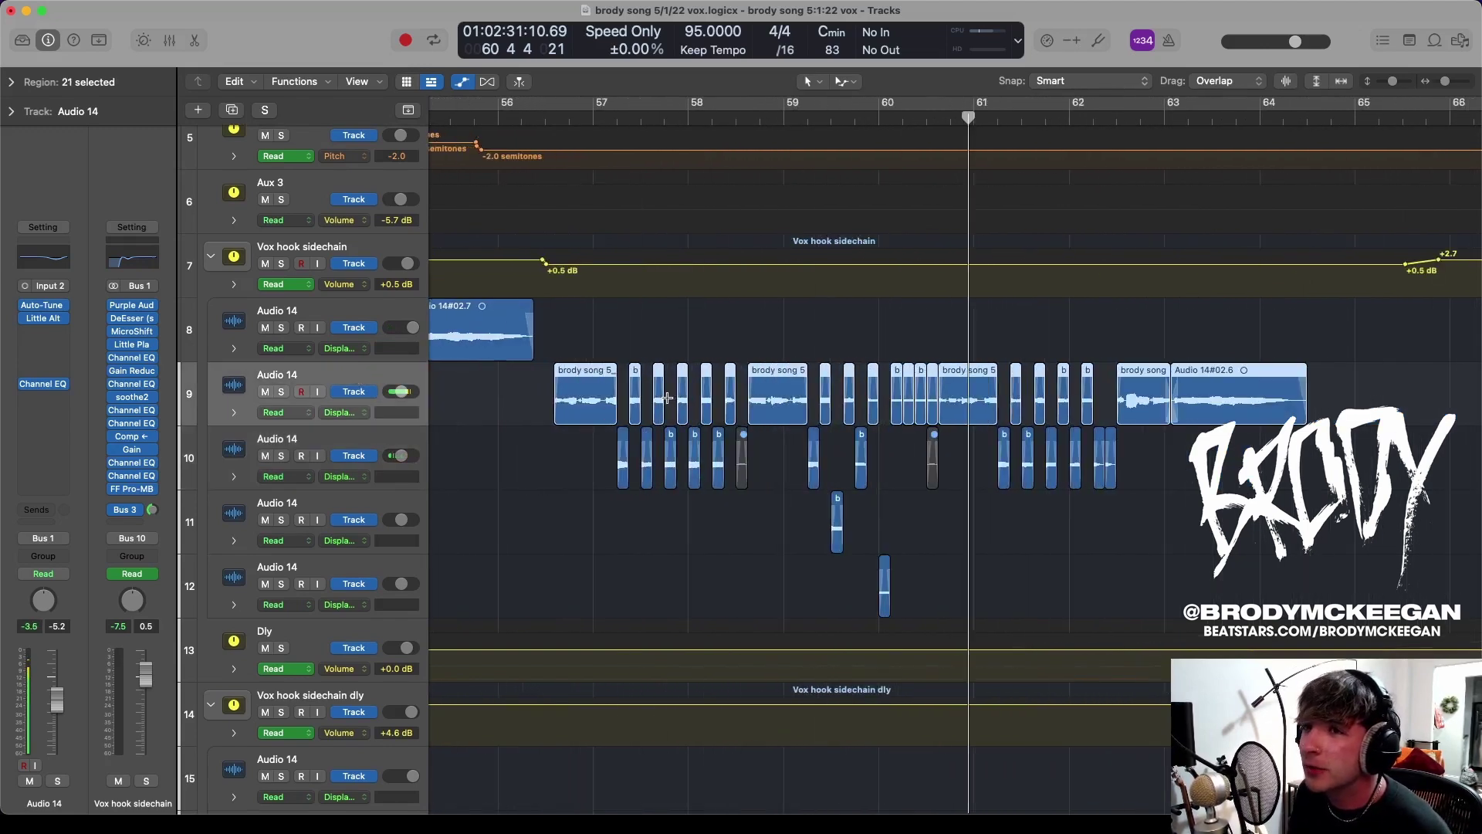
Compare the insert effects of the Audio 14 tracks 9 to 12, including the SoundShift plug-in on track 12
{"action": "key", "text": "Down"}
{"action": "key", "text": "Down"}
{"action": "key", "text": "Down"}
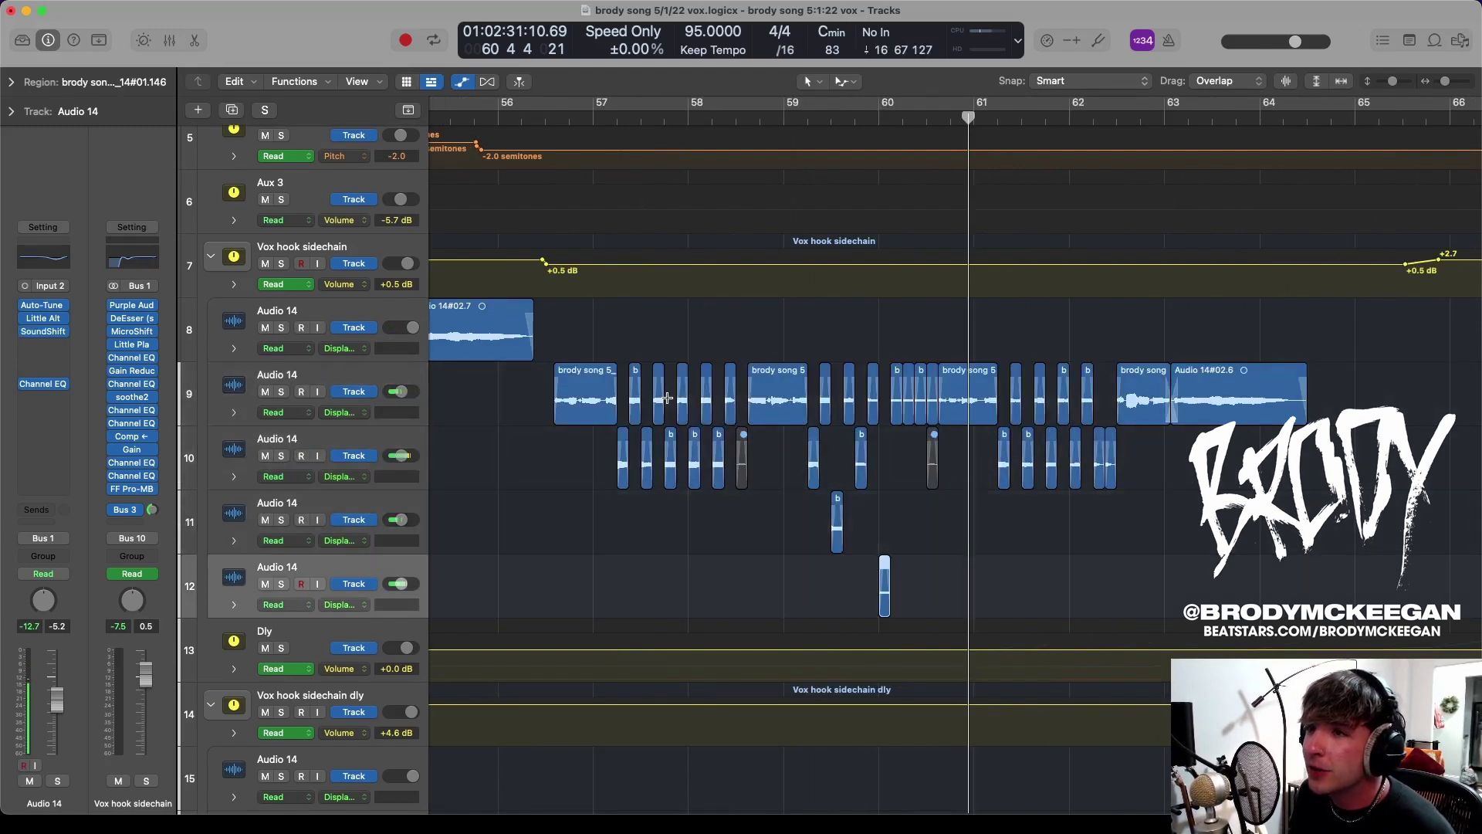
{"action": "key", "text": "Up"}
{"action": "key", "text": "Up"}
{"action": "key", "text": "Down"}
{"action": "key", "text": "Down"}
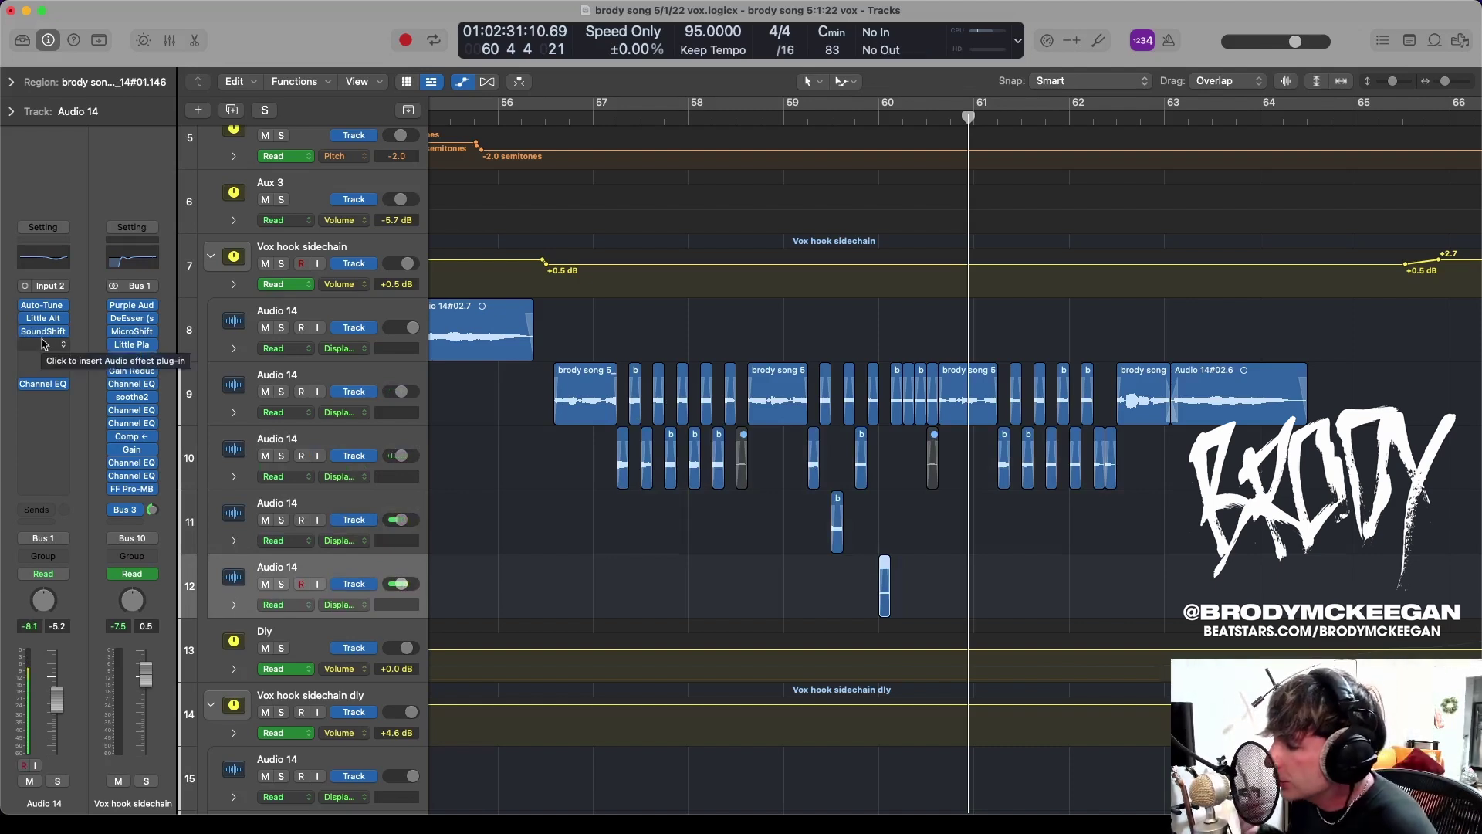
{"action": "key", "text": "Up"}
{"action": "key", "text": "Up"}
{"action": "key", "text": "Up"}
{"action": "key", "text": "Down"}
{"action": "key", "text": "Down"}
{"action": "key", "text": "Up"}
{"action": "key", "text": "Up"}
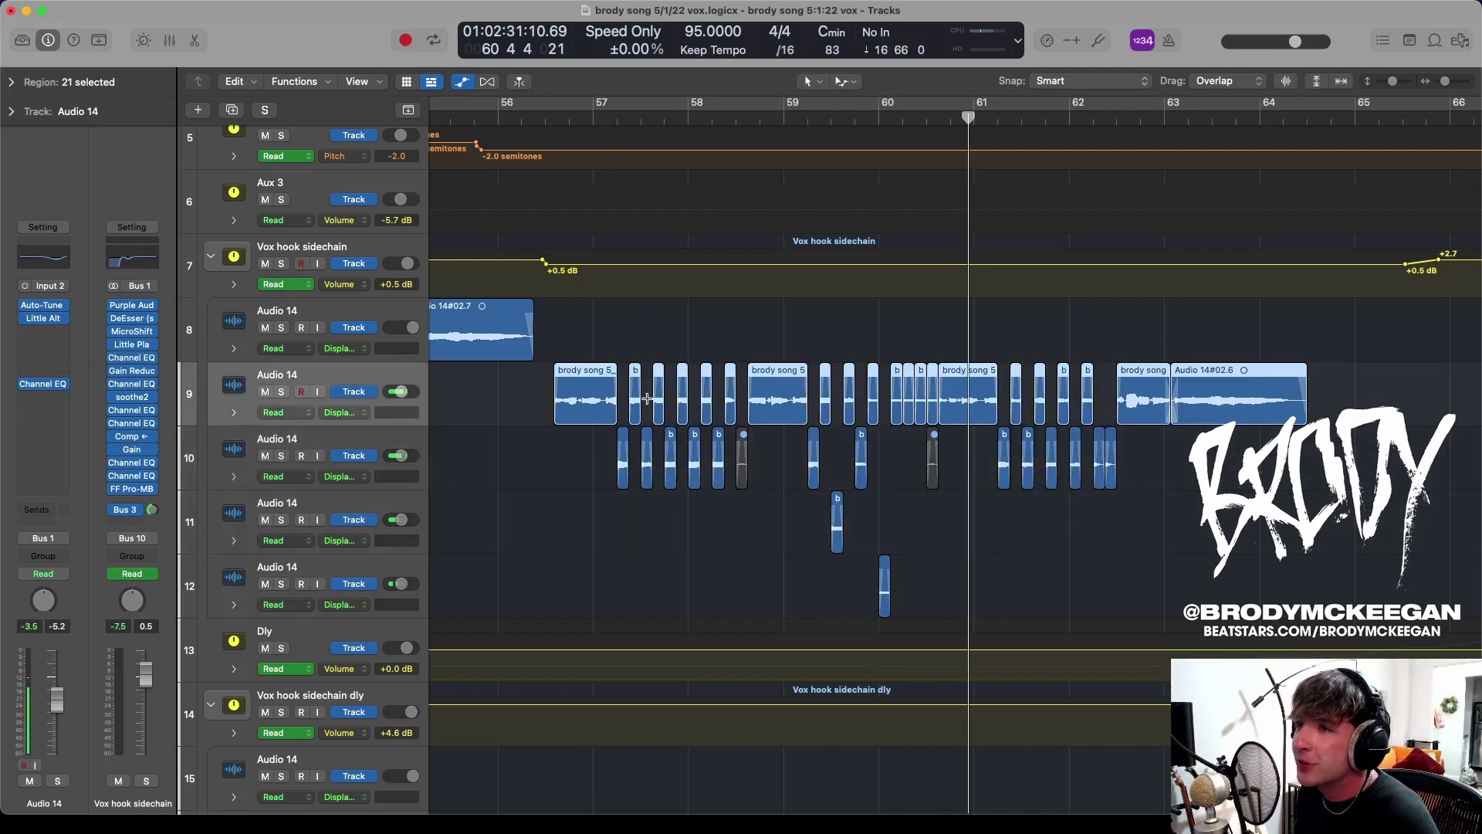
{"action": "key", "text": "Down"}
{"action": "key", "text": "Down"}
{"action": "key", "text": "Down"}
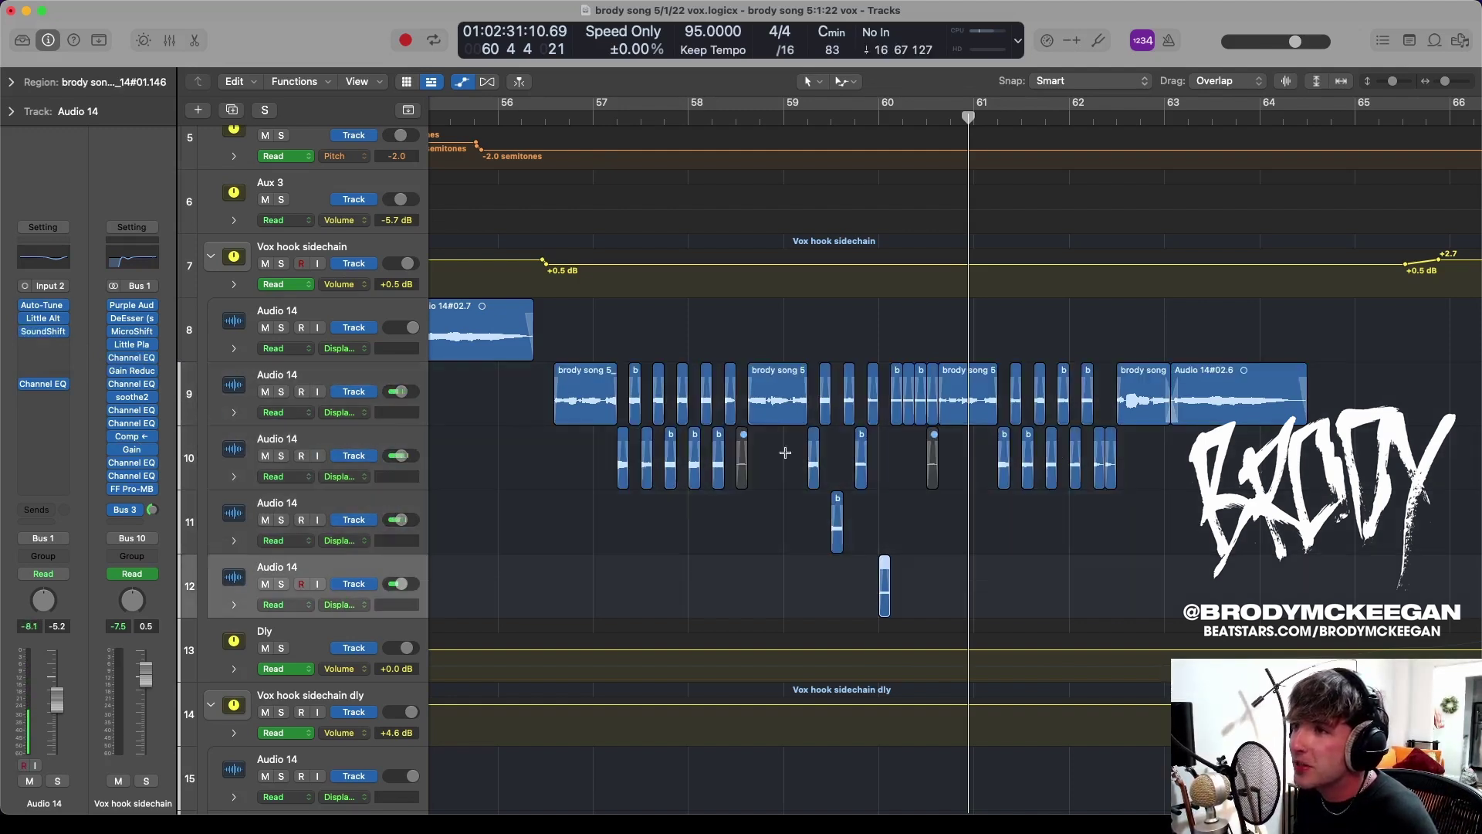
Play the chopped hook from about bar 56 with the Vox hook sidechain stack soloed
{"action": "left_click", "coordinate": [545, 118]}
{"action": "key", "text": "space"}
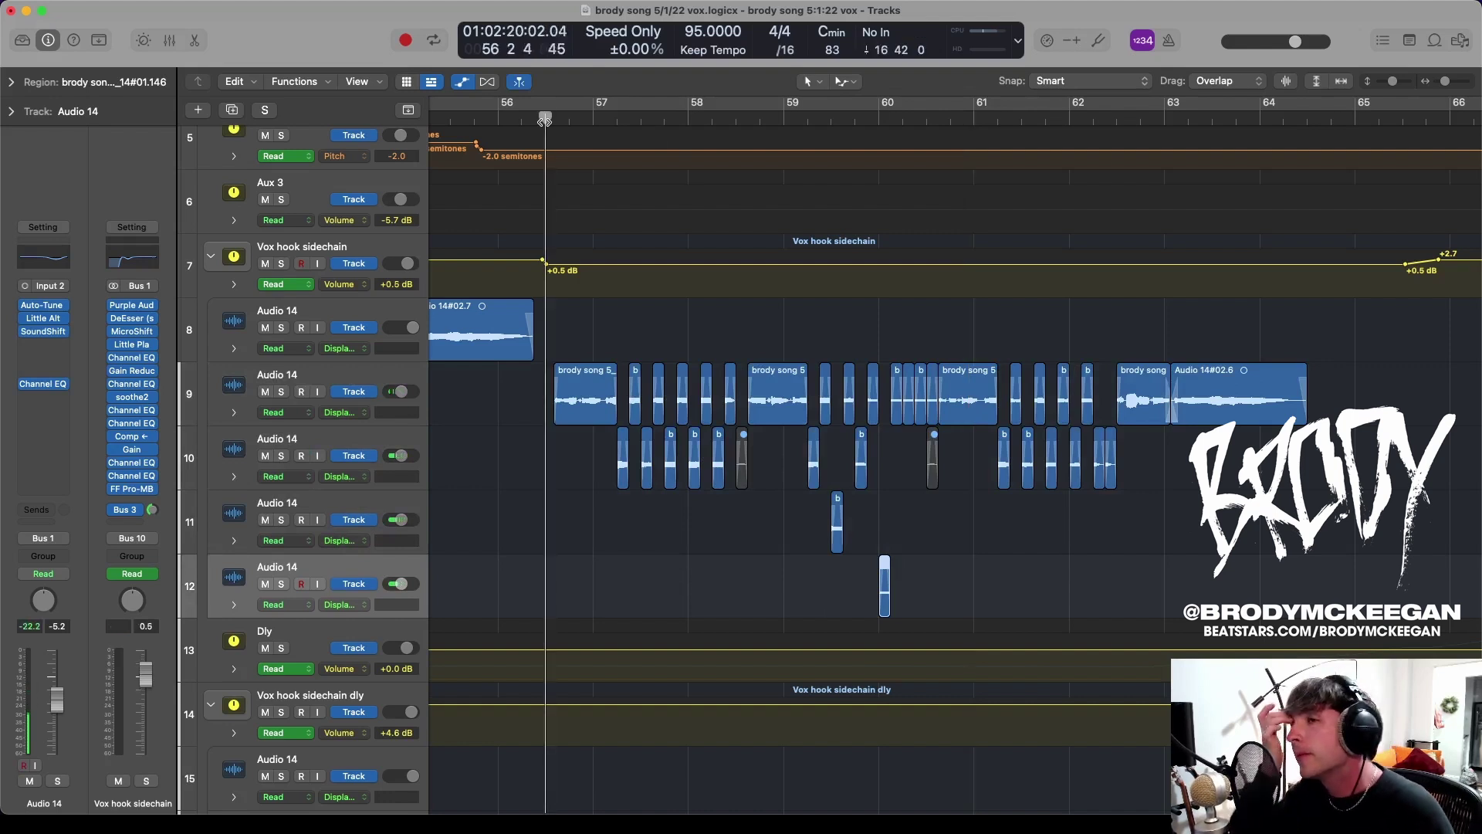
{"action": "left_click", "coordinate": [281, 263]}
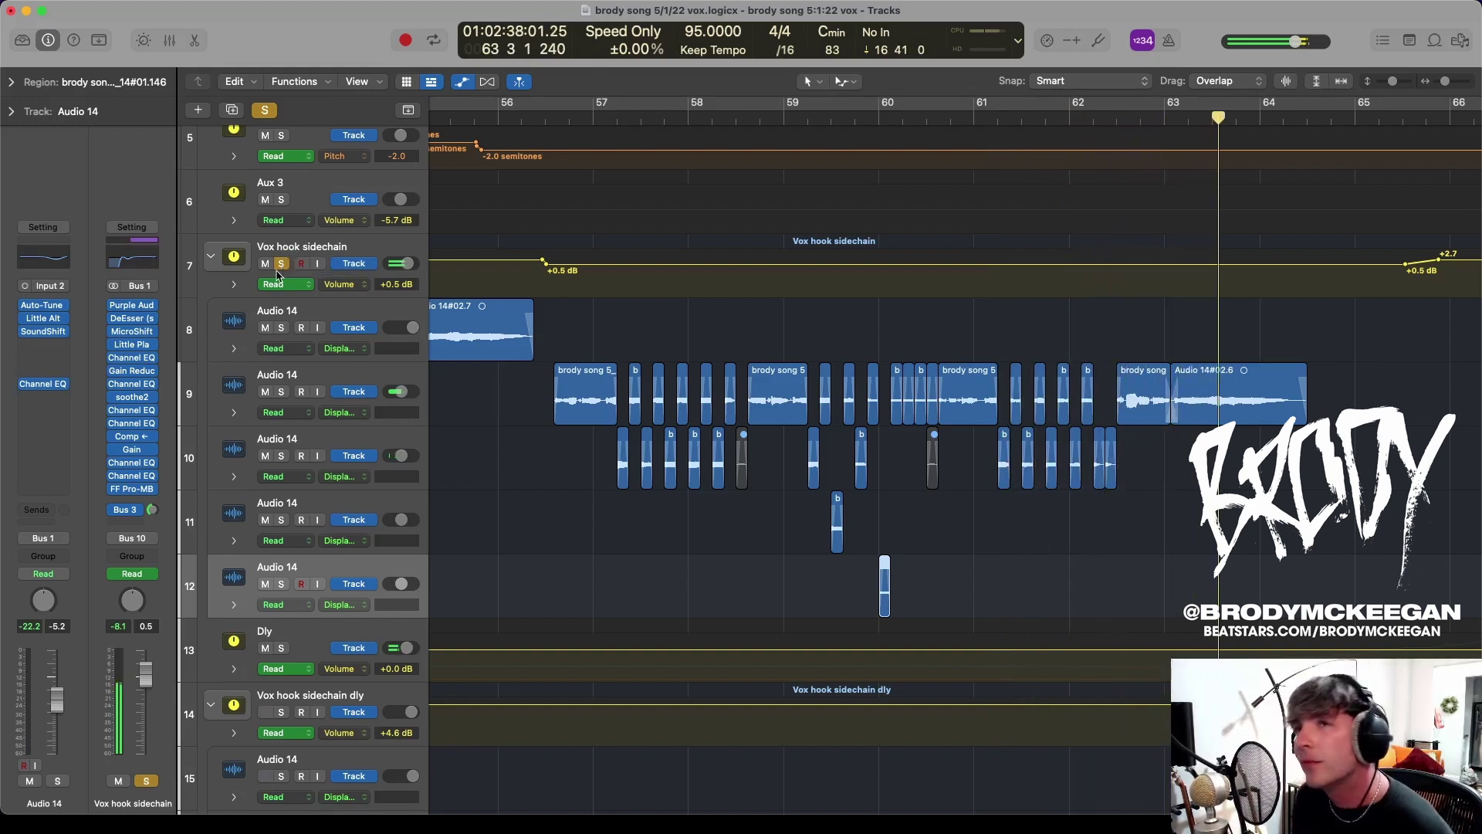
{"action": "left_click", "coordinate": [568, 306], "text": "ctrl+alt"}
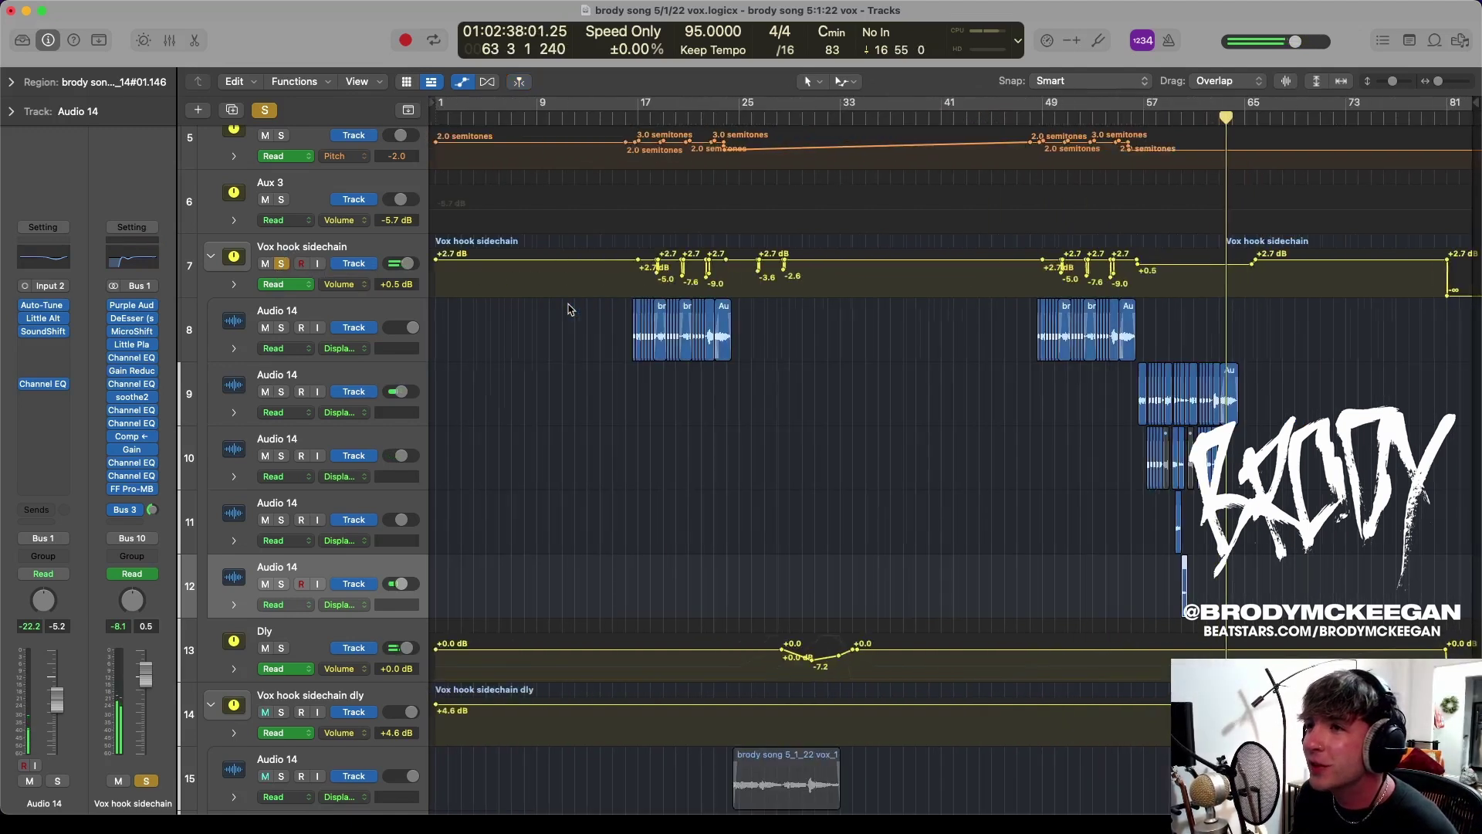
Remove the solo, view the Vox hook sidechain dly regions after bar 64, and resume playback from about bar 63
{"action": "scroll", "coordinate": [569, 305], "scroll_direction": "up", "scroll_amount": 3}
{"action": "scroll", "coordinate": [569, 307], "scroll_direction": "down", "scroll_amount": 4}
{"action": "scroll", "coordinate": [569, 309], "scroll_direction": "up", "scroll_amount": 3}
{"action": "scroll", "coordinate": [571, 309], "scroll_direction": "right", "scroll_amount": 6}
{"action": "scroll", "coordinate": [587, 306], "scroll_direction": "right", "scroll_amount": 6}
{"action": "scroll", "coordinate": [612, 301], "scroll_direction": "left", "scroll_amount": 5}
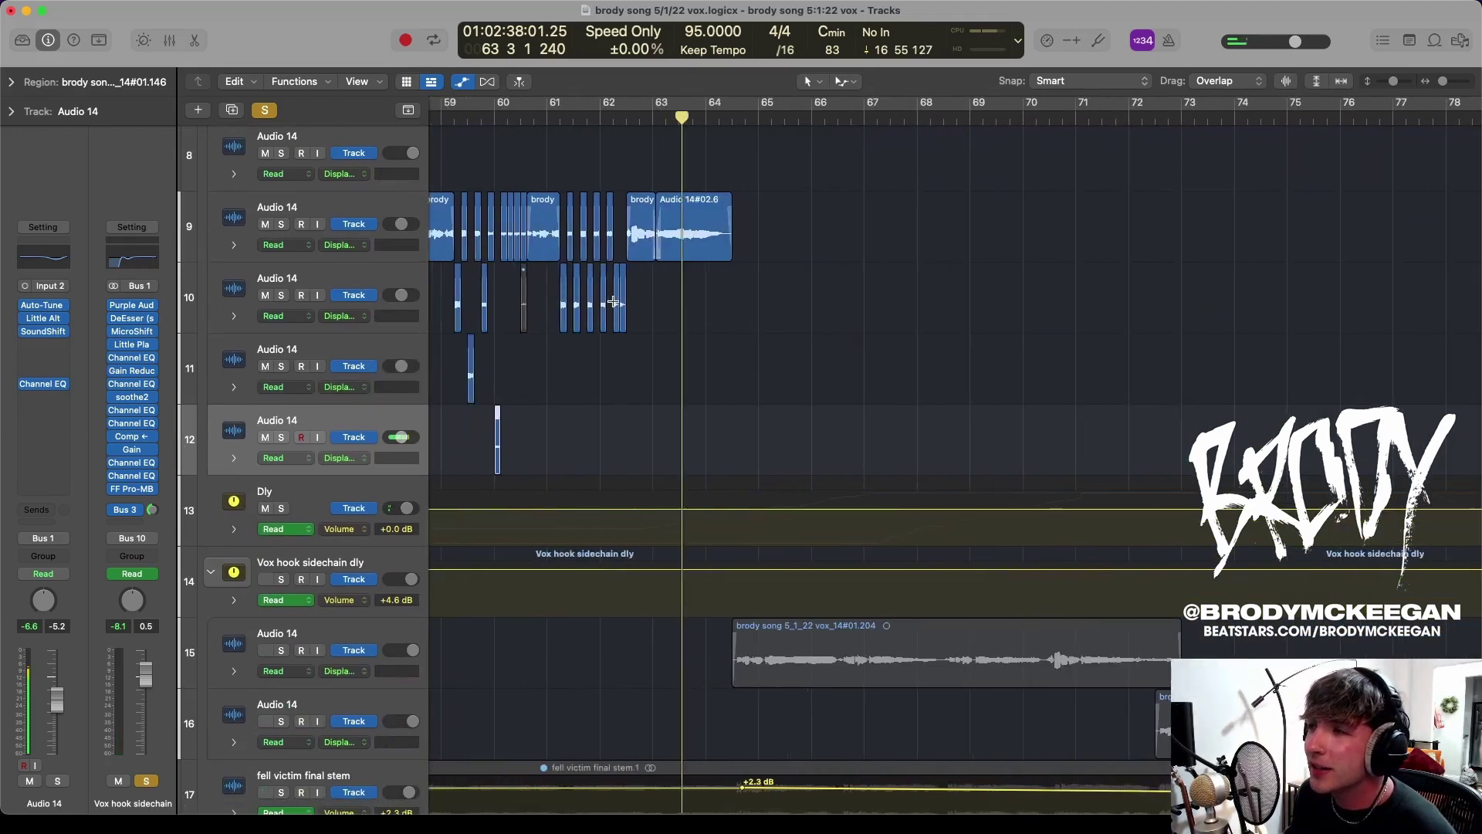
{"action": "scroll", "coordinate": [612, 301], "scroll_direction": "up", "scroll_amount": 3}
{"action": "scroll", "coordinate": [558, 275], "scroll_direction": "left", "scroll_amount": 3}
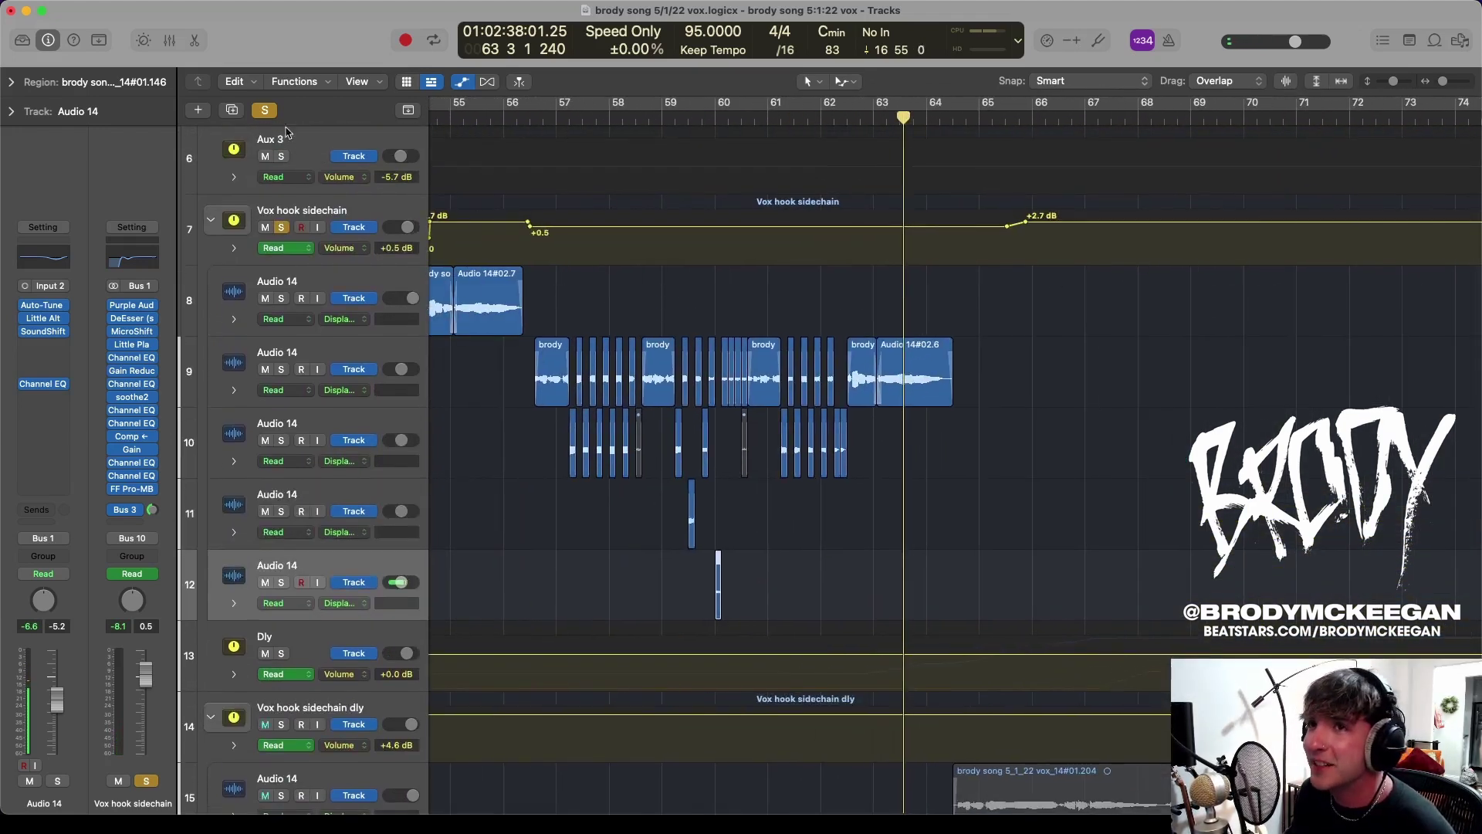
{"action": "left_click", "coordinate": [266, 110]}
{"action": "scroll", "coordinate": [649, 463], "scroll_direction": "down", "scroll_amount": 1}
{"action": "scroll", "coordinate": [661, 461], "scroll_direction": "down", "scroll_amount": 5}
{"action": "scroll", "coordinate": [665, 463], "scroll_direction": "right", "scroll_amount": 4}
{"action": "key", "text": "space"}
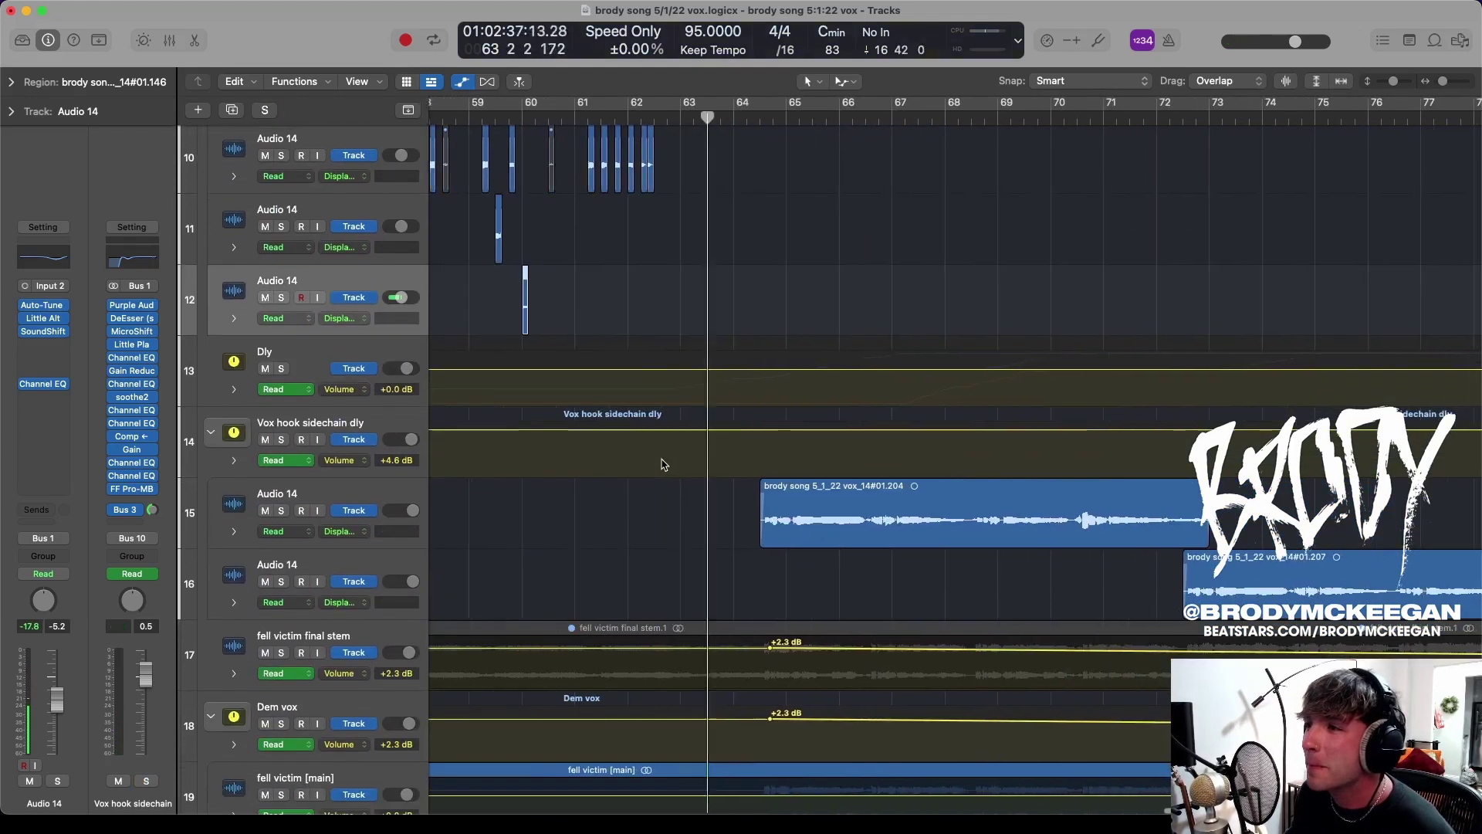
Hide and show the automation to examine the Dly, Vox hook sidechain dly and Dem vox volume curves against their regions
{"action": "scroll", "coordinate": [874, 506], "scroll_direction": "down", "scroll_amount": 3}
{"action": "key", "text": "a"}
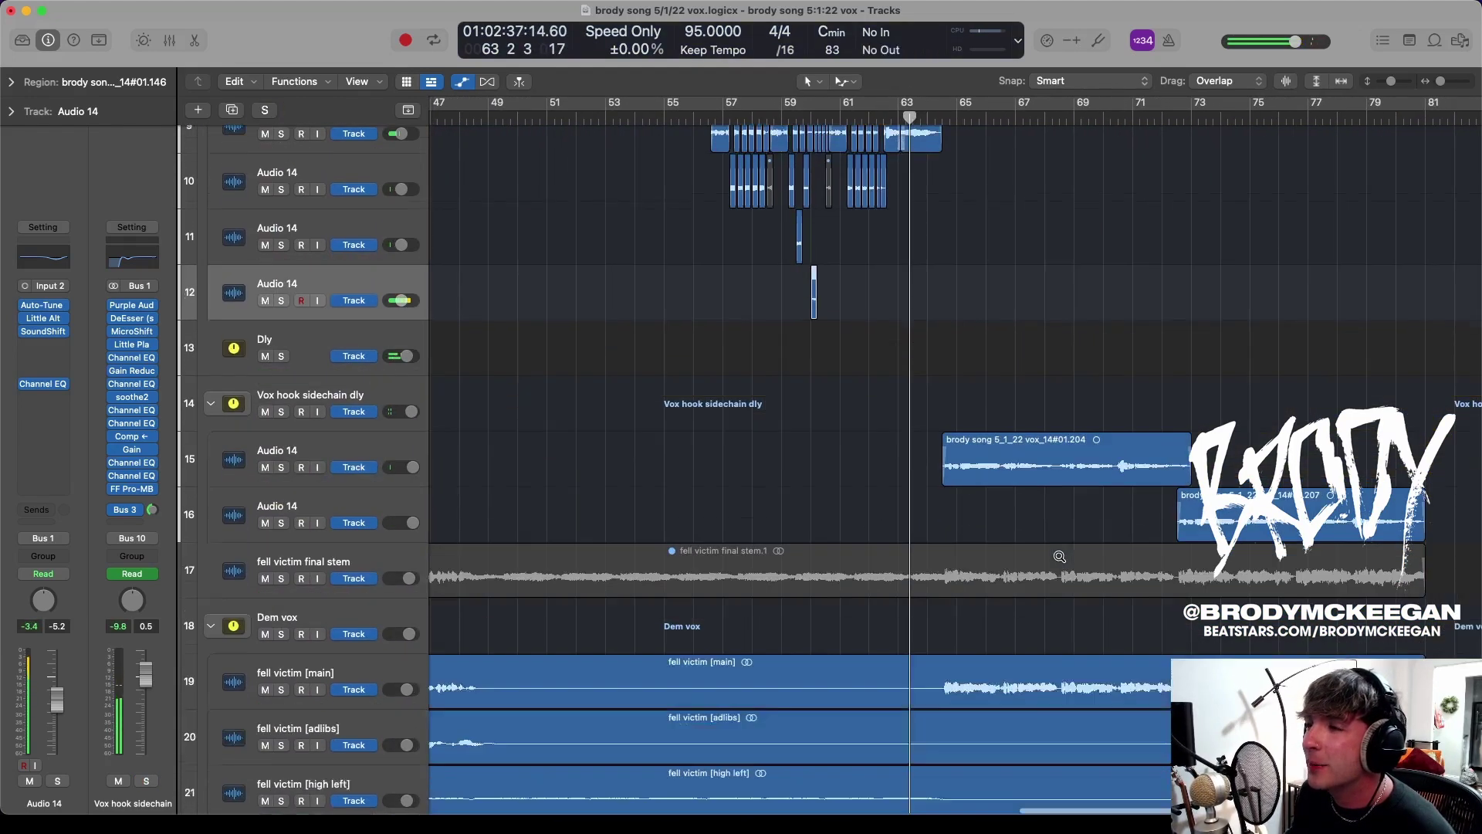
{"action": "scroll", "coordinate": [1076, 474], "scroll_direction": "down", "scroll_amount": 4}
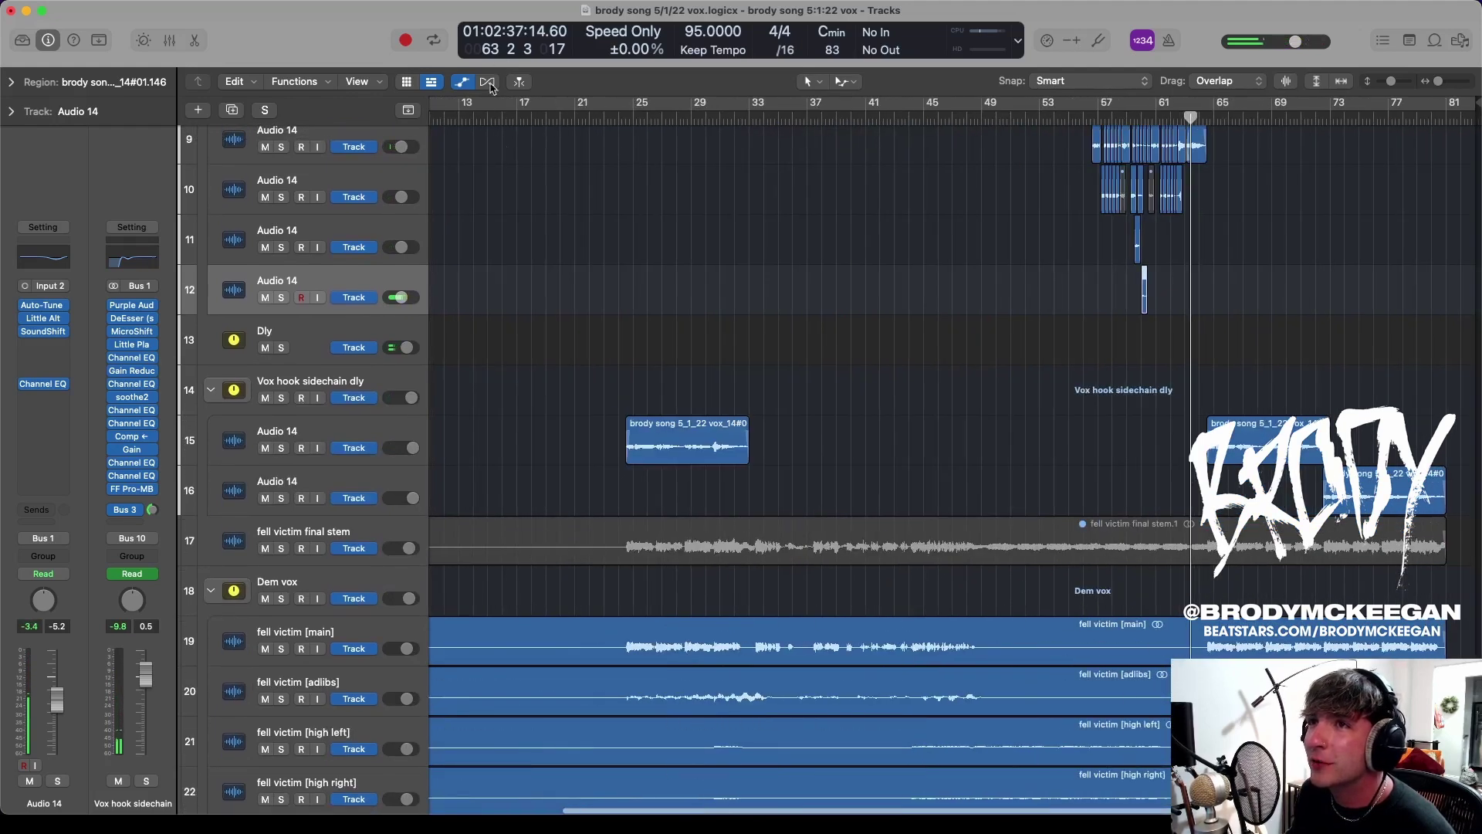
{"action": "key", "text": "a"}
{"action": "scroll", "coordinate": [1042, 554], "scroll_direction": "up", "scroll_amount": 1}
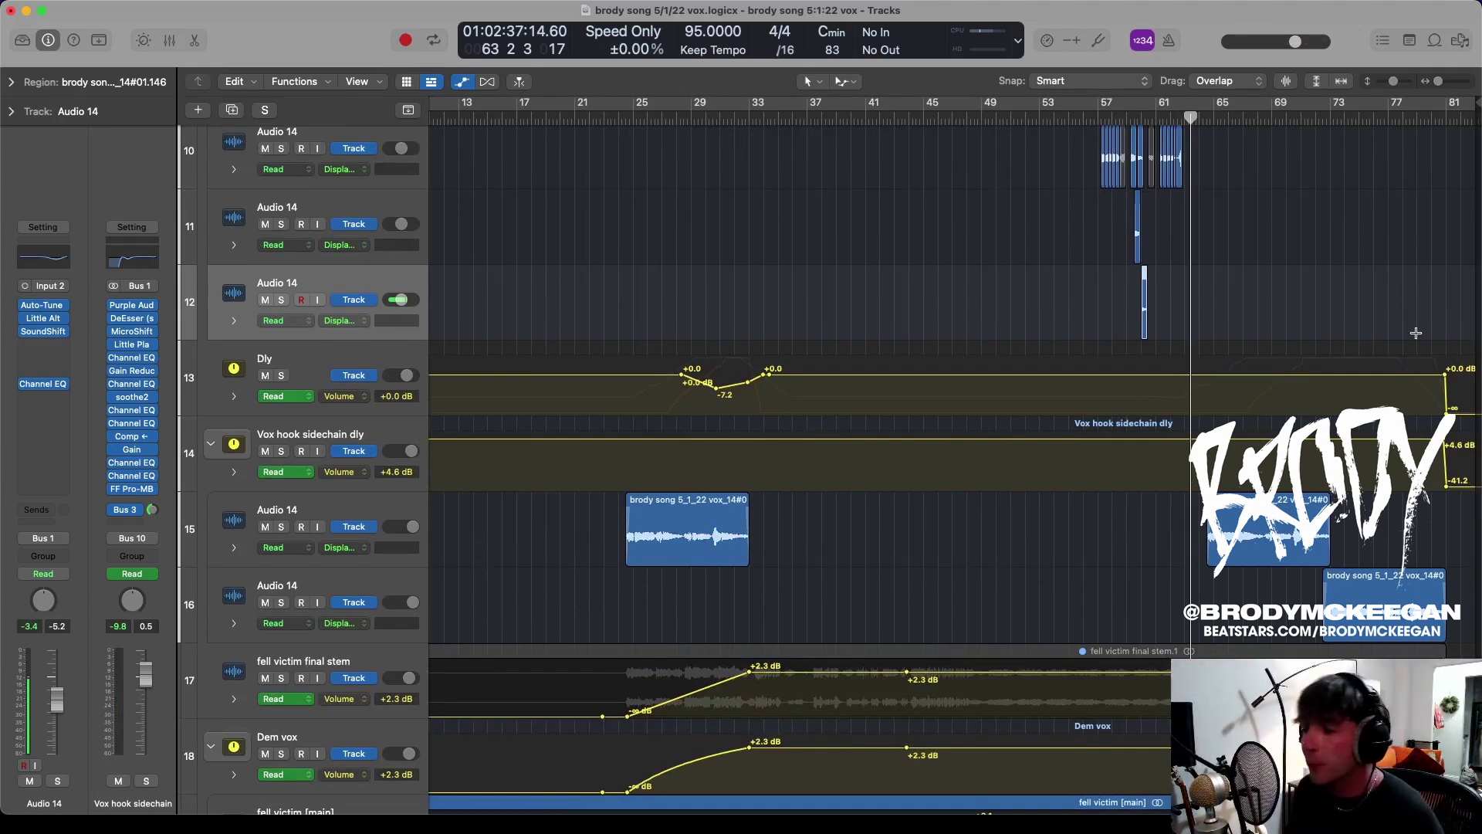
{"action": "scroll", "coordinate": [1415, 333], "scroll_direction": "down", "scroll_amount": 10}
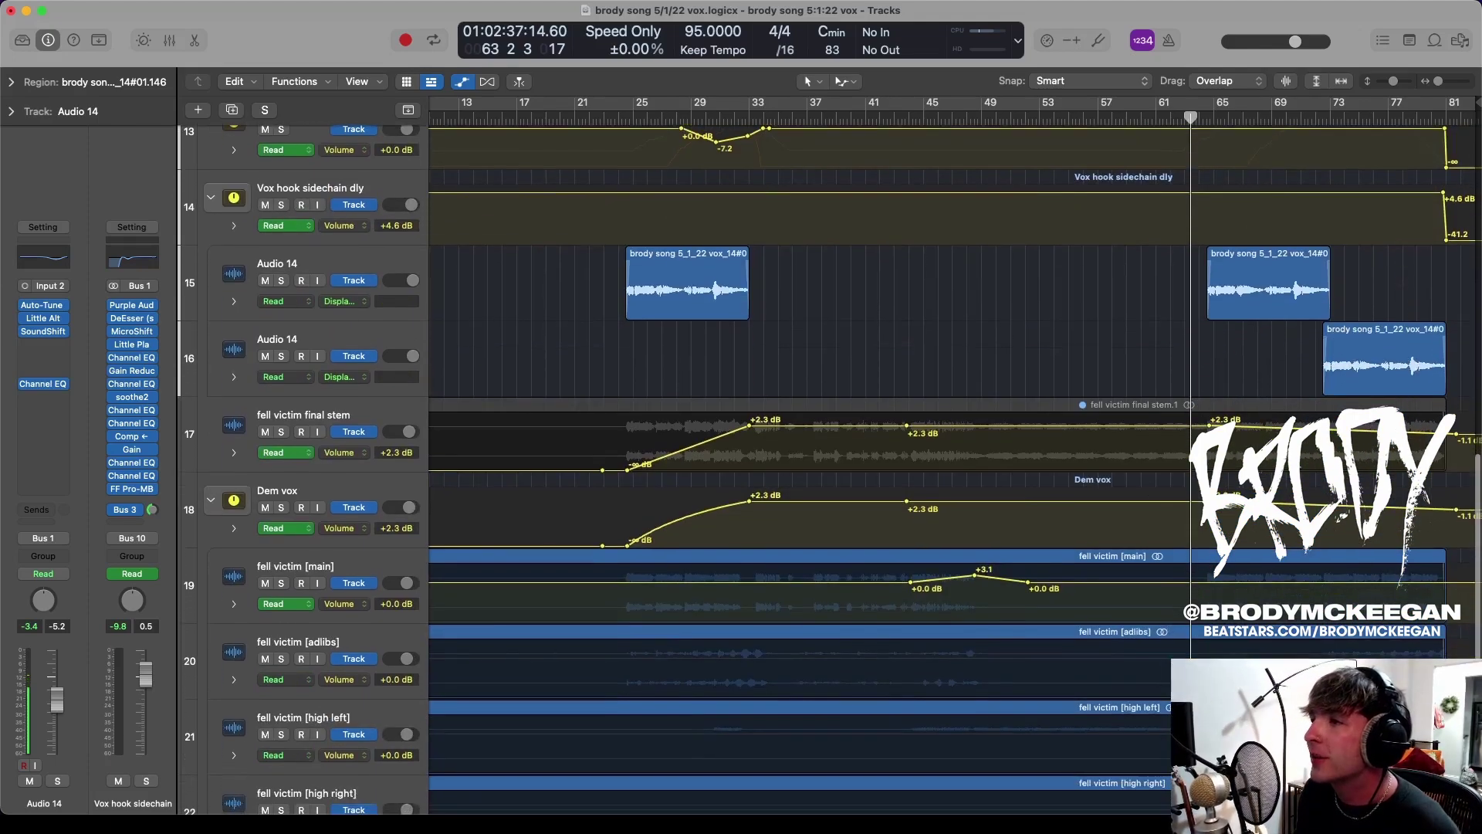
{"action": "scroll", "coordinate": [1277, 498], "scroll_direction": "up", "scroll_amount": 12}
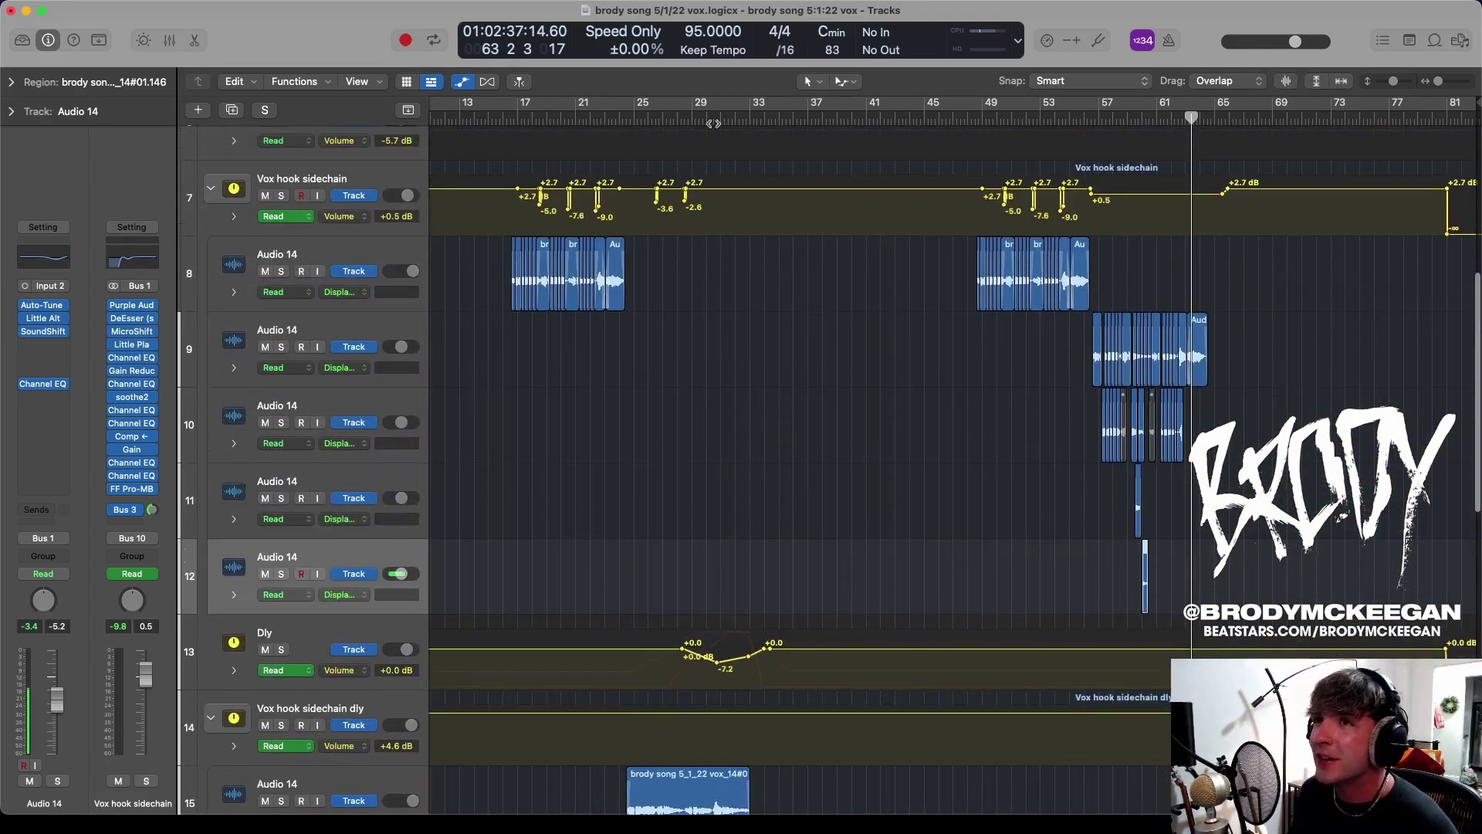
Play the song's final section from about bar 73, viewing the delay and Dem vox tracks
{"action": "left_click", "coordinate": [1332, 120]}
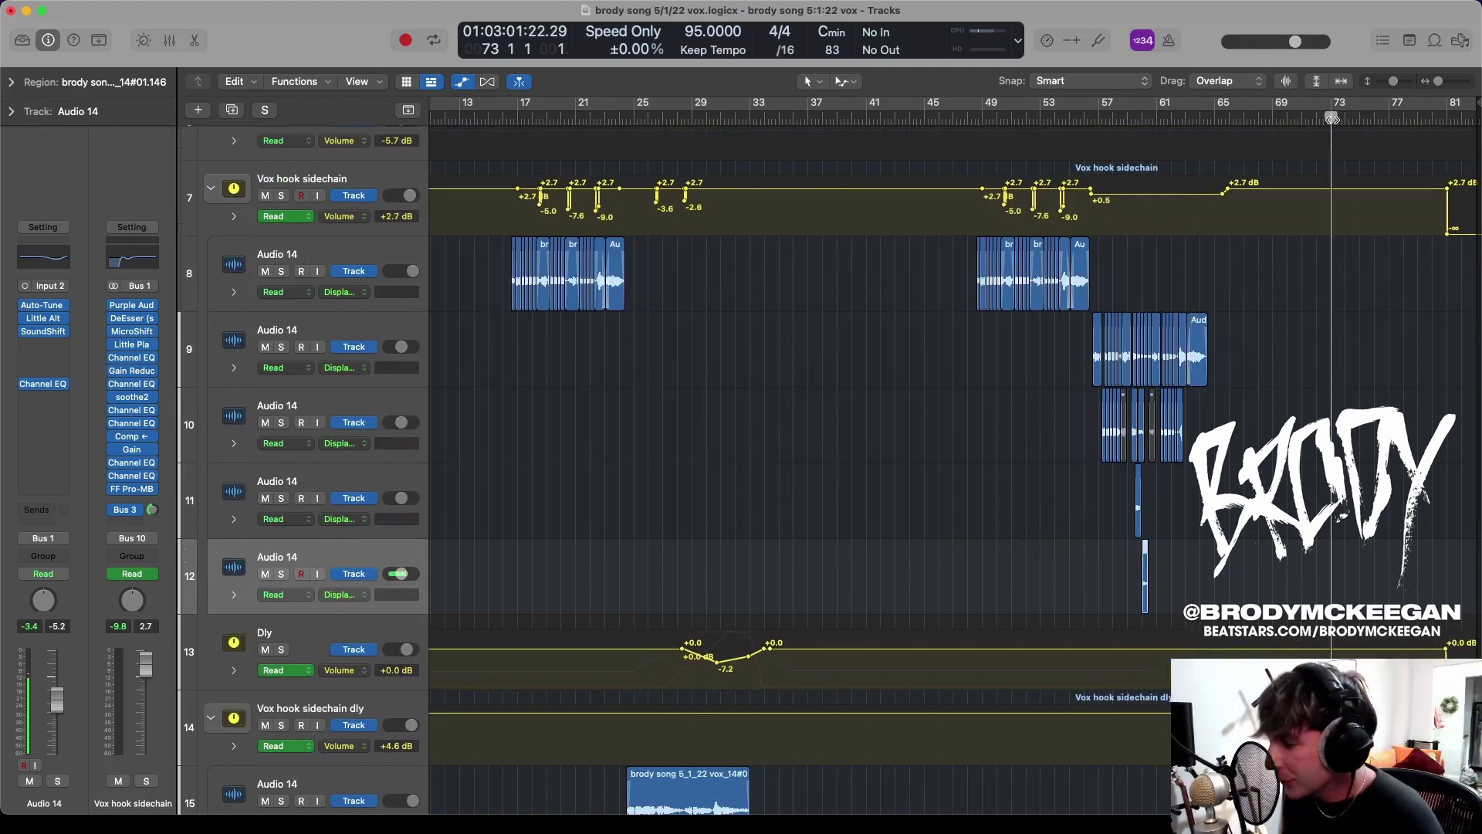
{"action": "scroll", "coordinate": [1257, 320], "scroll_direction": "right", "scroll_amount": 1}
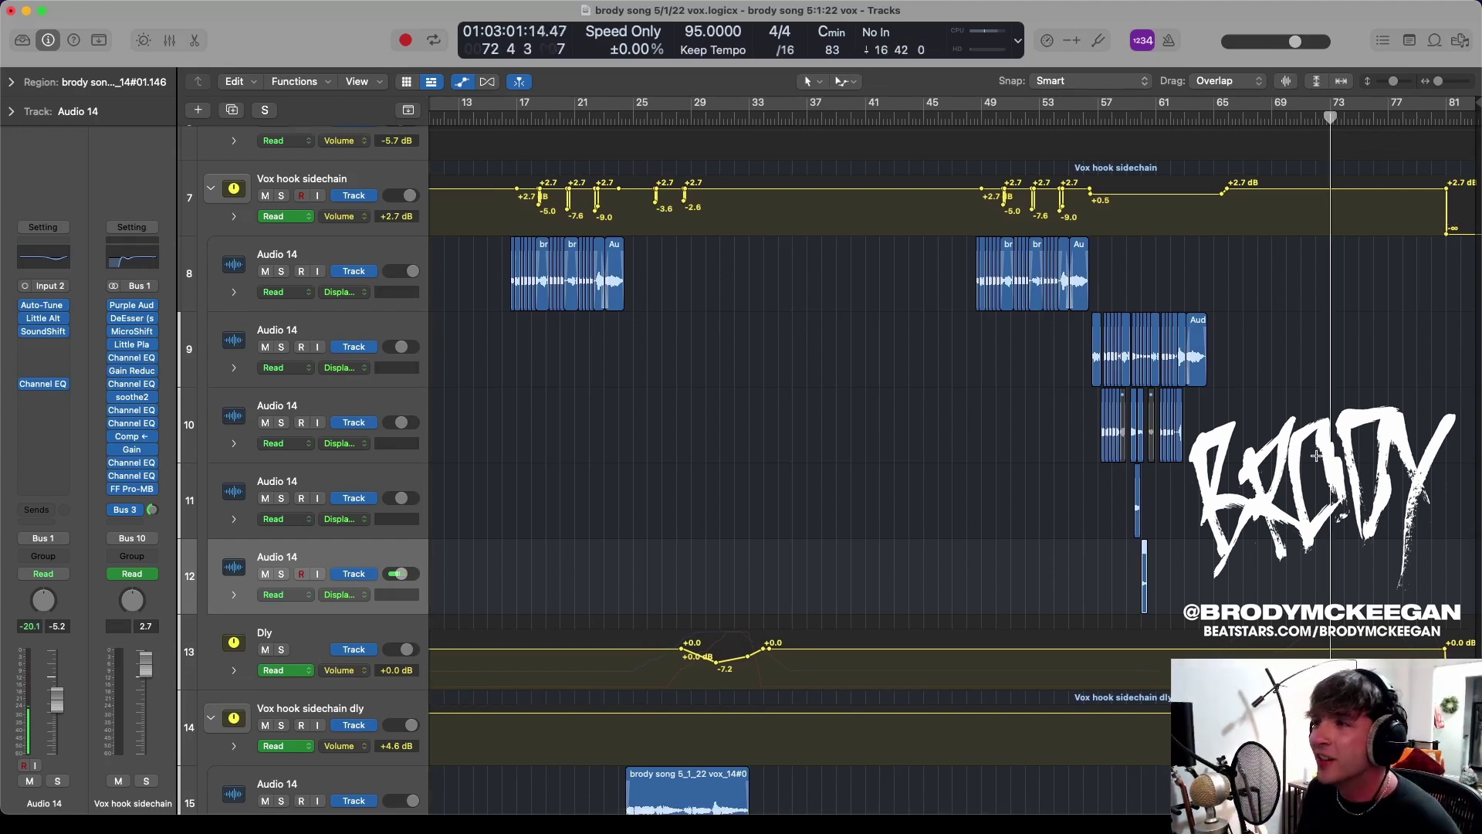
{"action": "scroll", "coordinate": [849, 254], "scroll_direction": "down", "scroll_amount": 6}
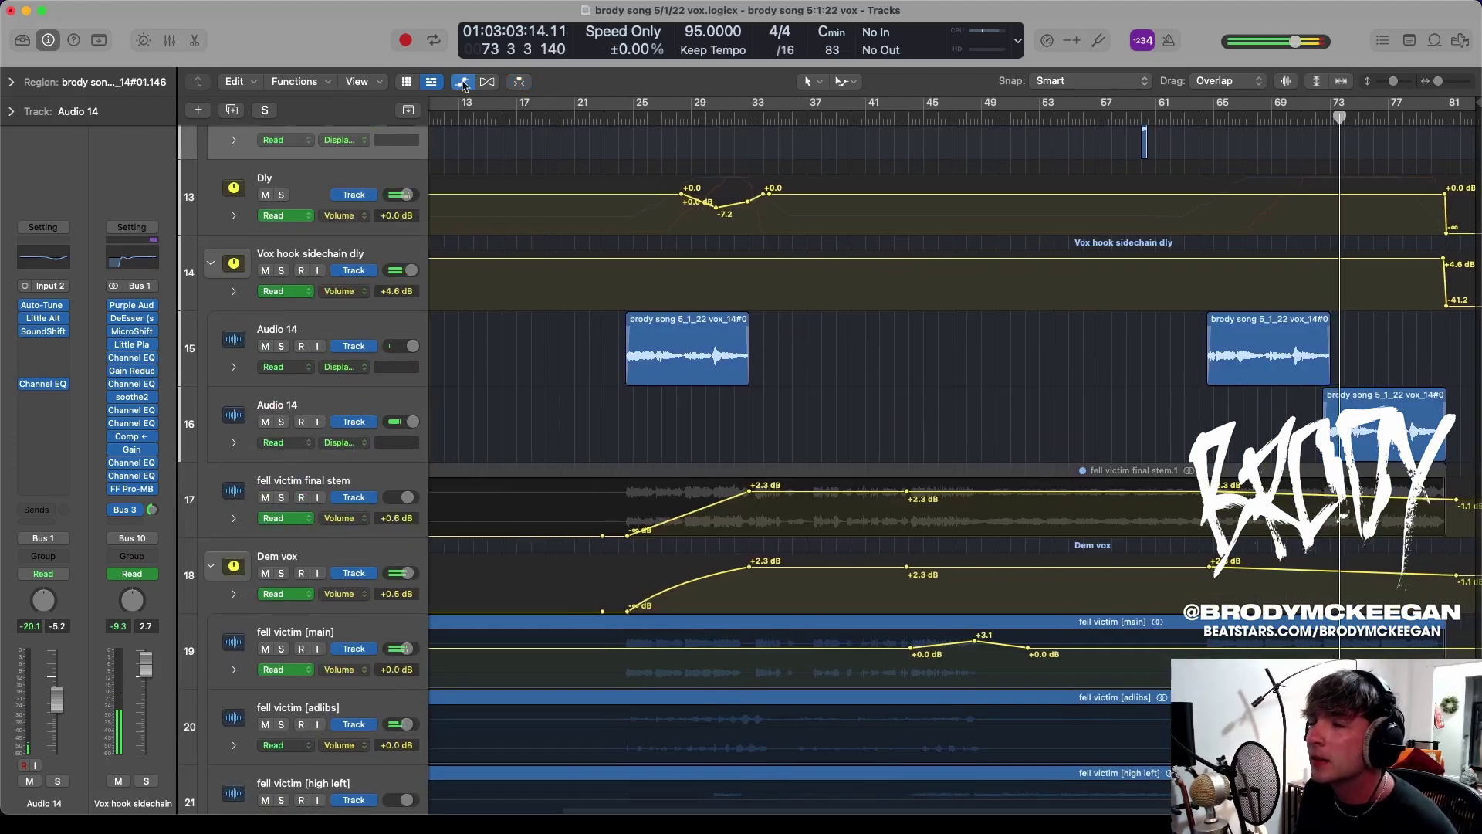
Switch the tracks from automation to Flex display, stop playback and return the playhead to the project's beginning
{"action": "left_click", "coordinate": [462, 82]}
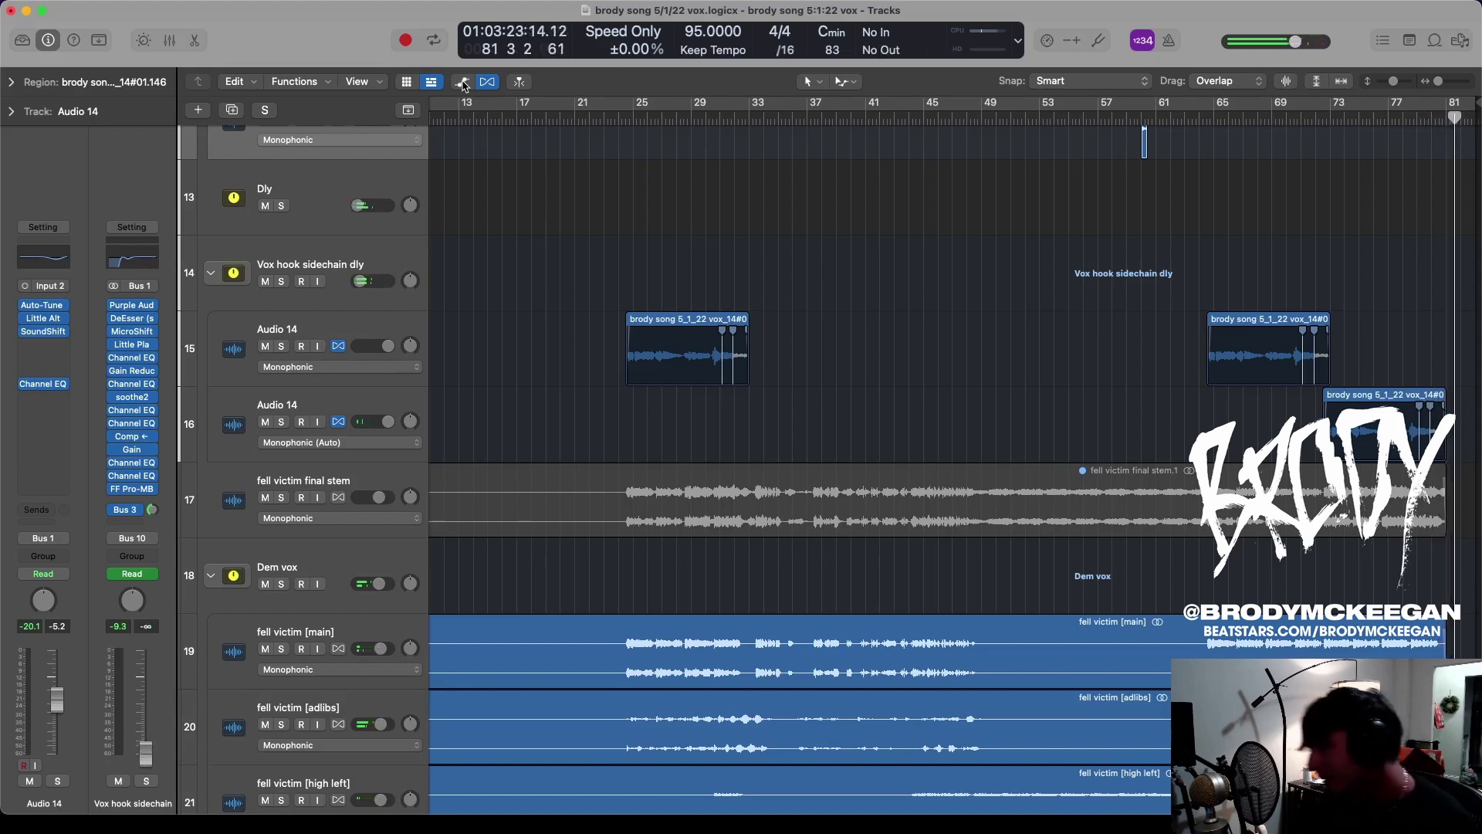
{"action": "key", "text": "space"}
{"action": "key", "text": "Return"}
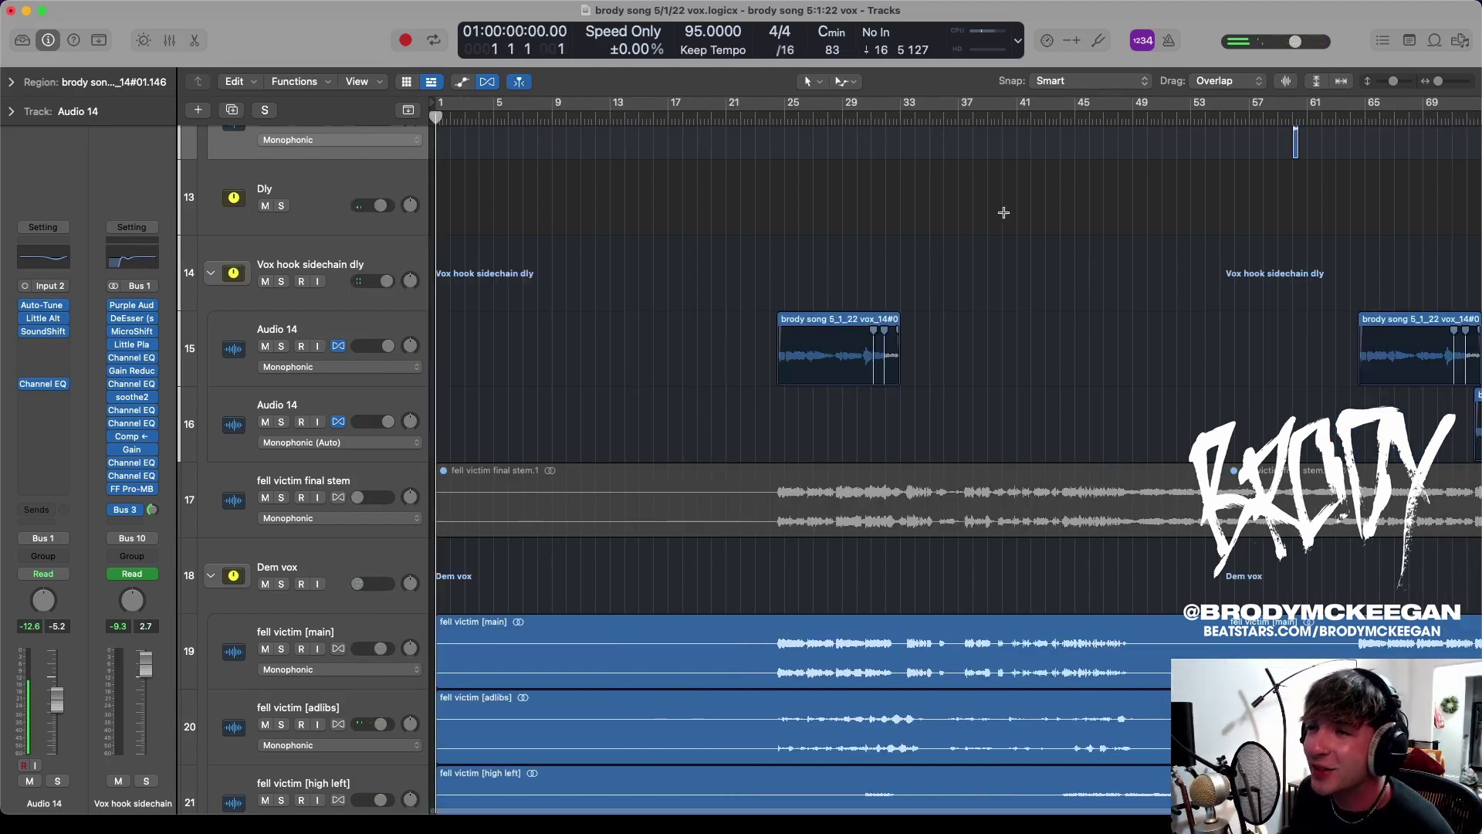
Clear the region selection and review the whole vocal arrangement, from the brody song 5_1_22 instrumental to the fell victim [demo] track
{"action": "scroll", "coordinate": [1010, 213], "scroll_direction": "down", "scroll_amount": 3}
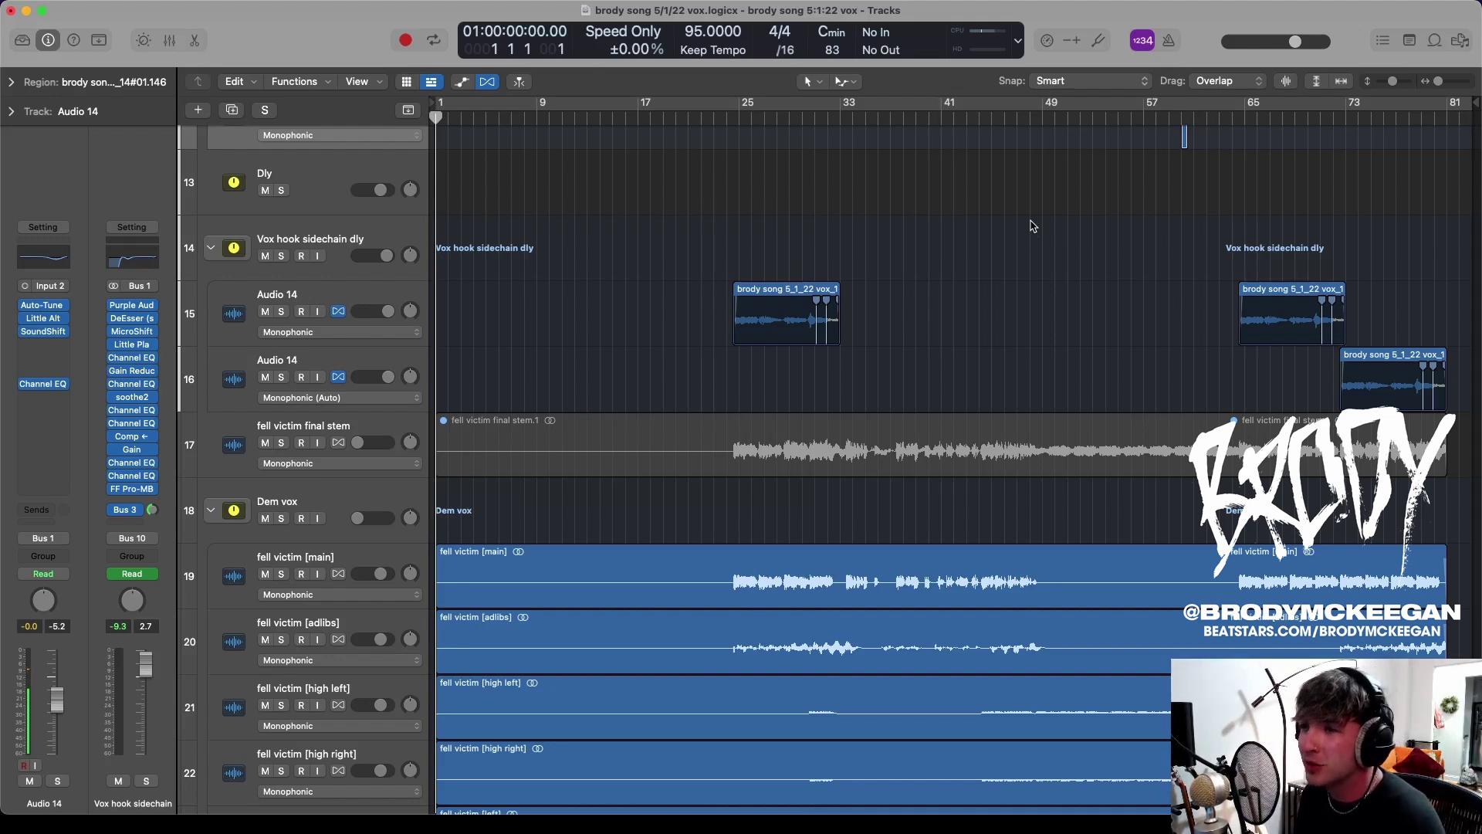
{"action": "scroll", "coordinate": [1121, 228], "scroll_direction": "up", "scroll_amount": 10}
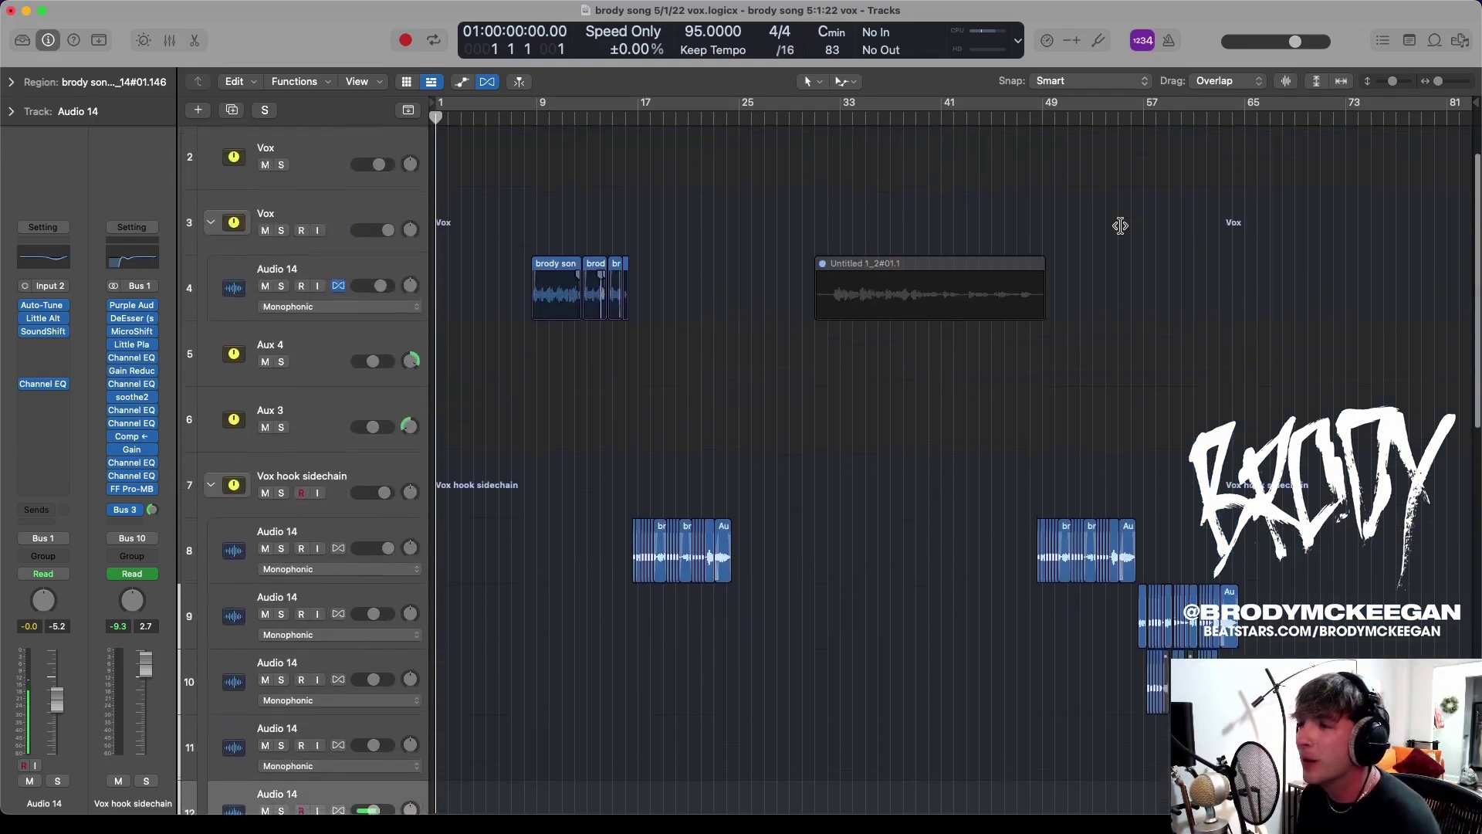
{"action": "scroll", "coordinate": [1121, 227], "scroll_direction": "down", "scroll_amount": 3}
{"action": "scroll", "coordinate": [1121, 227], "scroll_direction": "down", "scroll_amount": 5}
{"action": "scroll", "coordinate": [1120, 227], "scroll_direction": "up", "scroll_amount": 5}
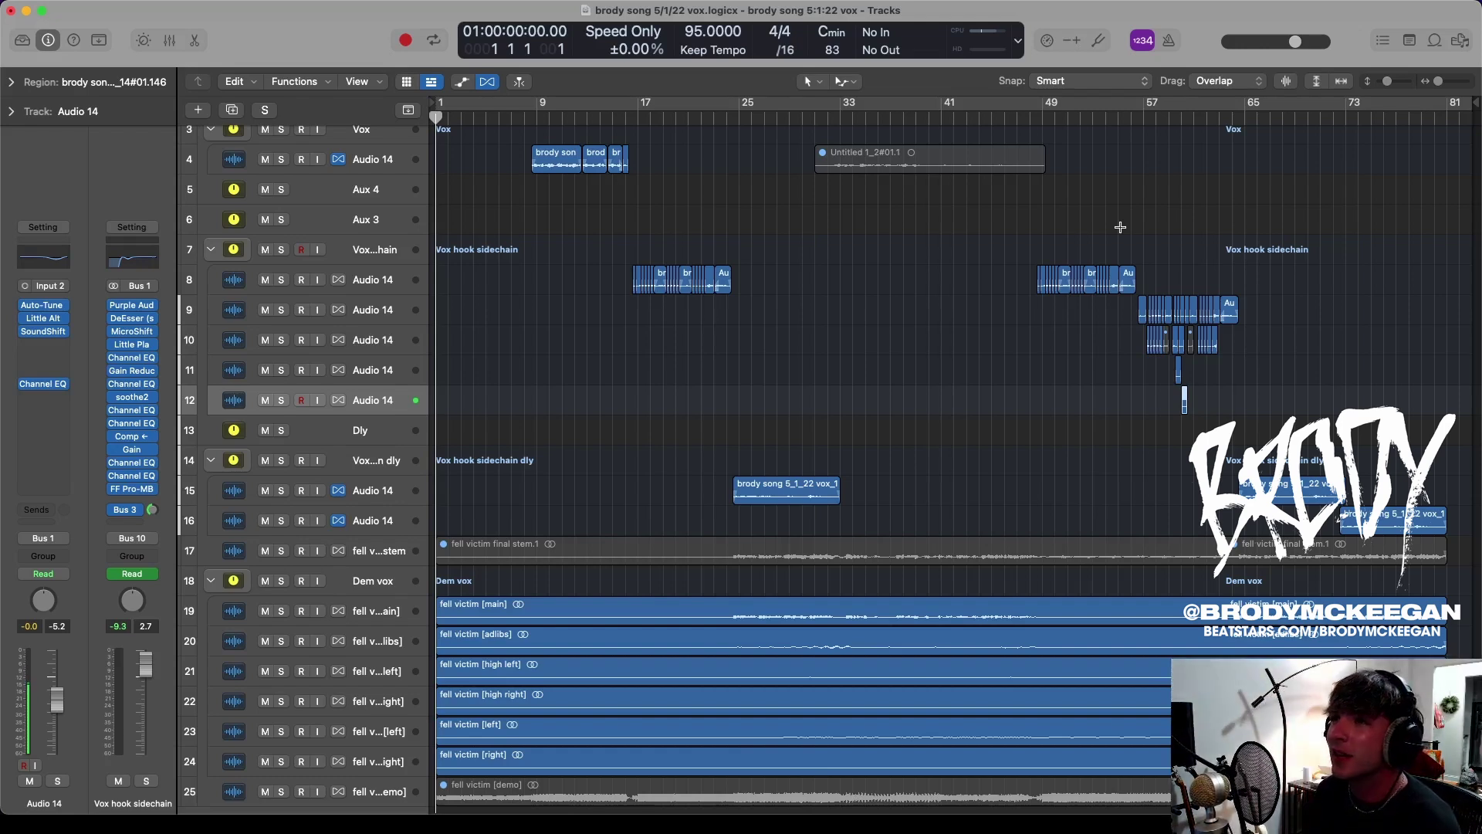
{"action": "scroll", "coordinate": [1062, 249], "scroll_direction": "up", "scroll_amount": 3}
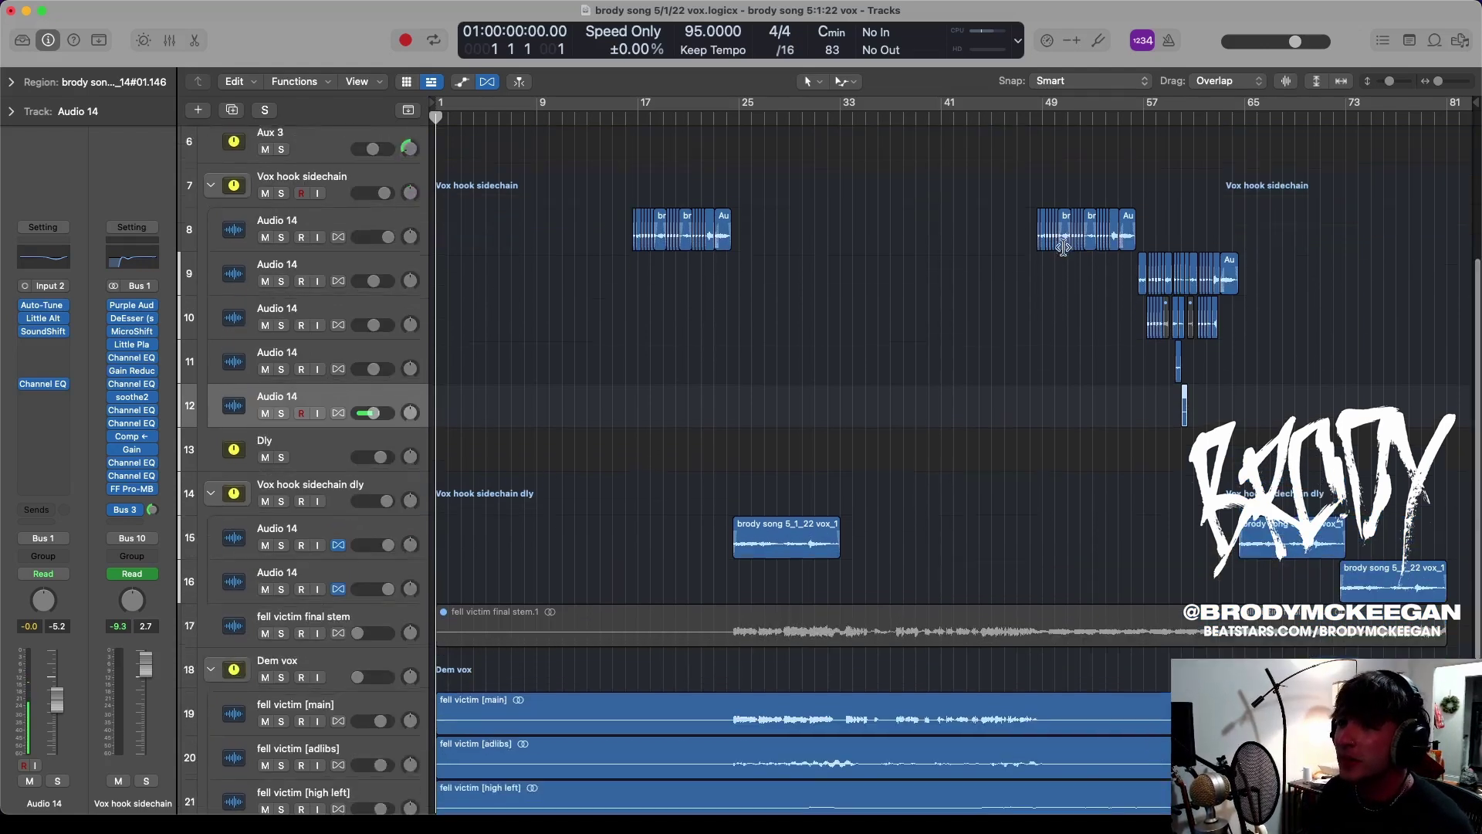
{"action": "scroll", "coordinate": [1048, 257], "scroll_direction": "up", "scroll_amount": 5}
{"action": "left_click", "coordinate": [740, 316]}
{"action": "scroll", "coordinate": [919, 290], "scroll_direction": "down", "scroll_amount": 1}
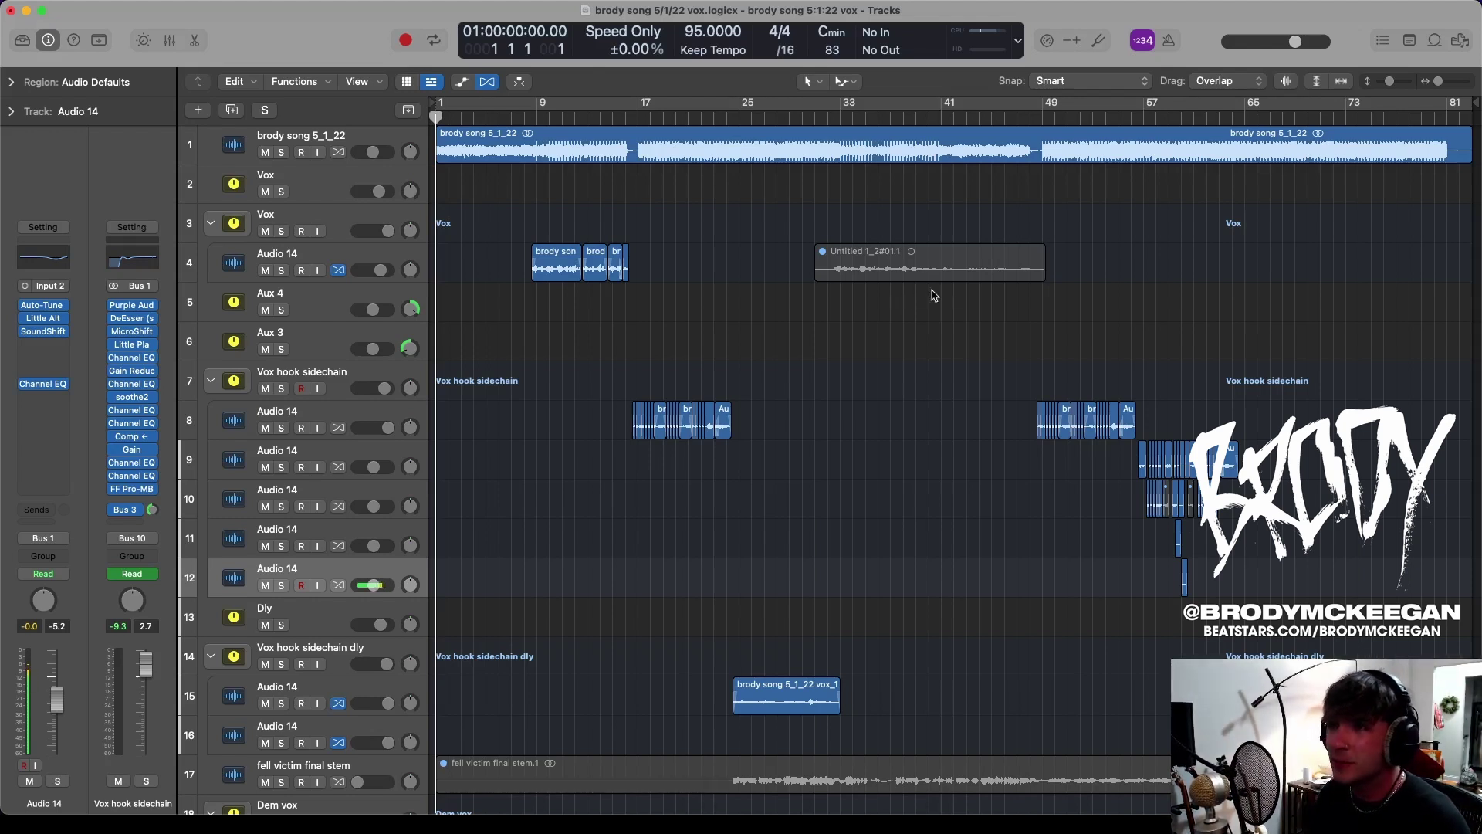
{"action": "scroll", "coordinate": [930, 294], "scroll_direction": "down", "scroll_amount": 5}
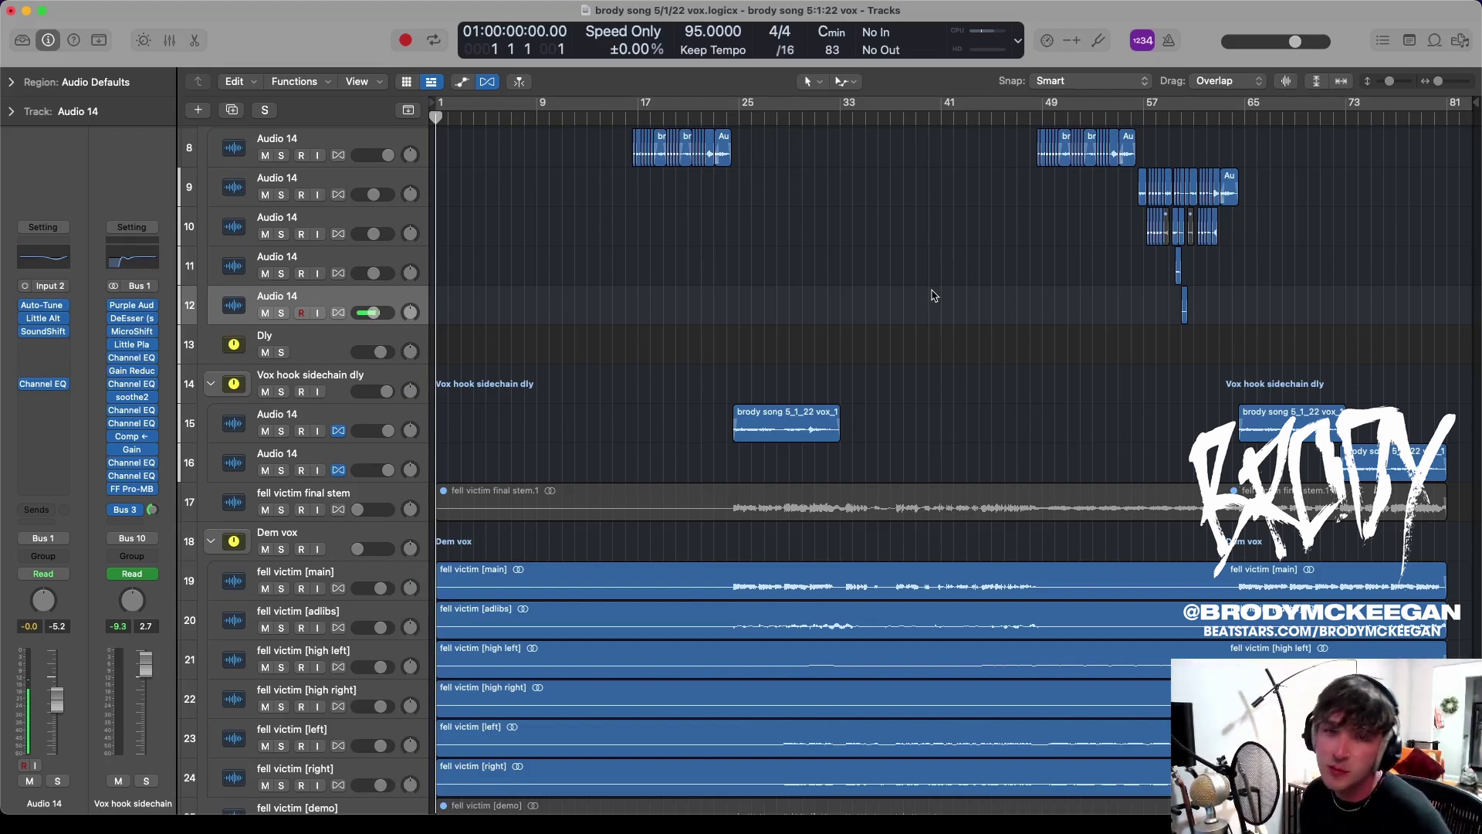
{"action": "scroll", "coordinate": [934, 295], "scroll_direction": "up", "scroll_amount": 8}
{"action": "scroll", "coordinate": [937, 295], "scroll_direction": "down", "scroll_amount": 3}
{"action": "left_click", "coordinate": [937, 294], "text": "ctrl+alt"}
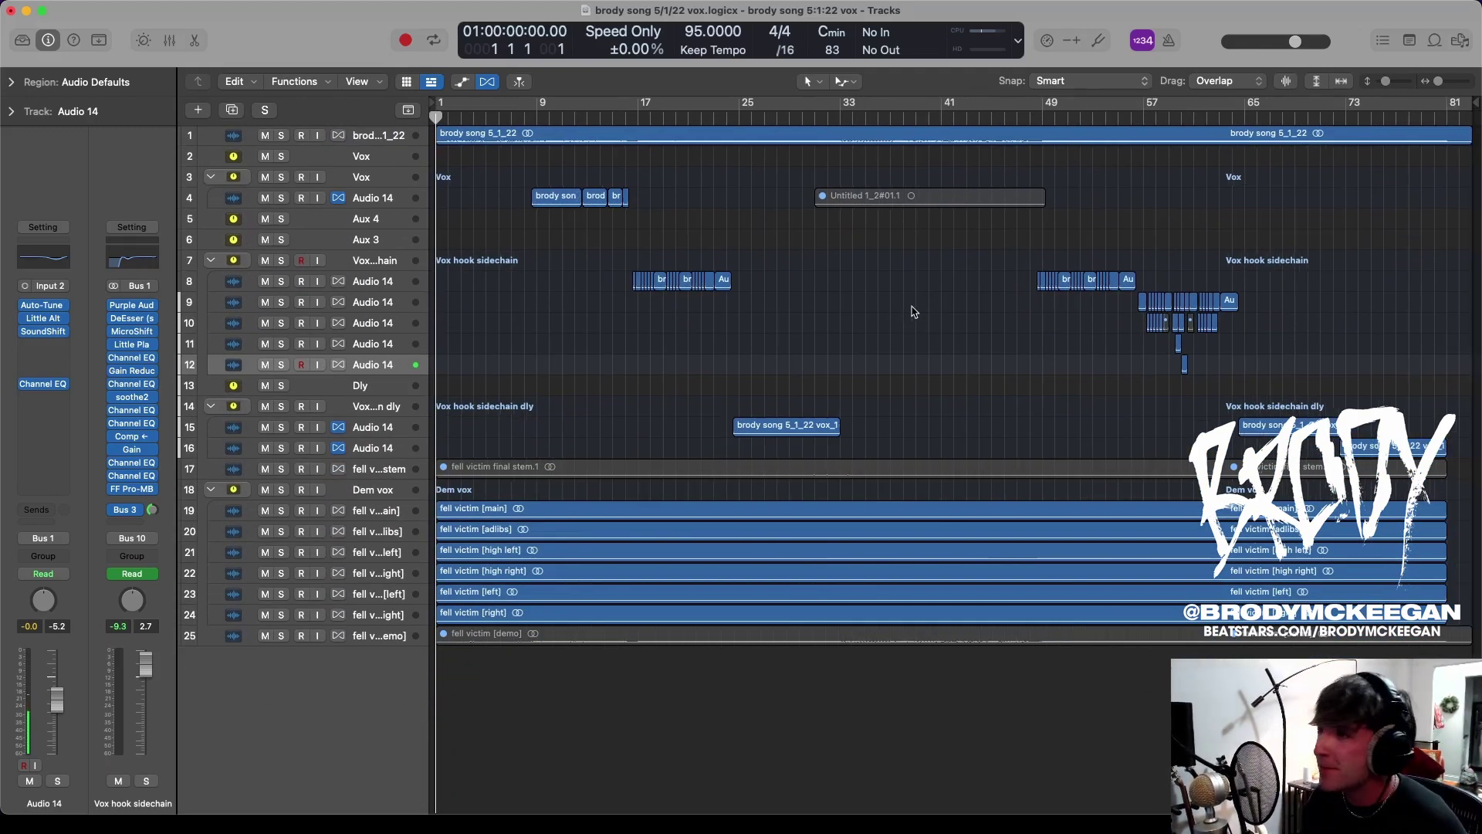
{"action": "scroll", "coordinate": [935, 320], "scroll_direction": "up", "scroll_amount": 5}
{"action": "scroll", "coordinate": [937, 254], "scroll_direction": "down", "scroll_amount": 3}
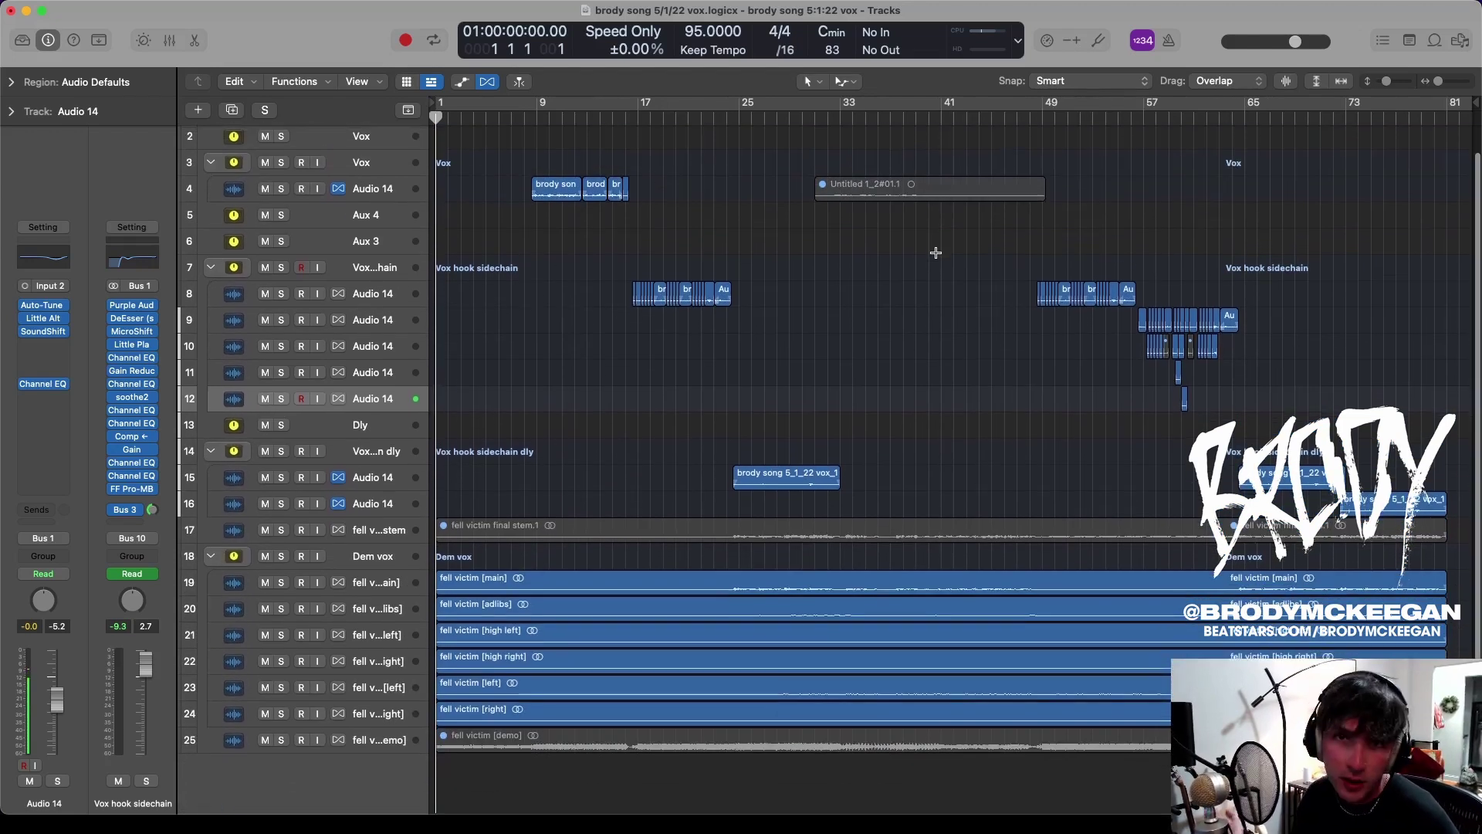